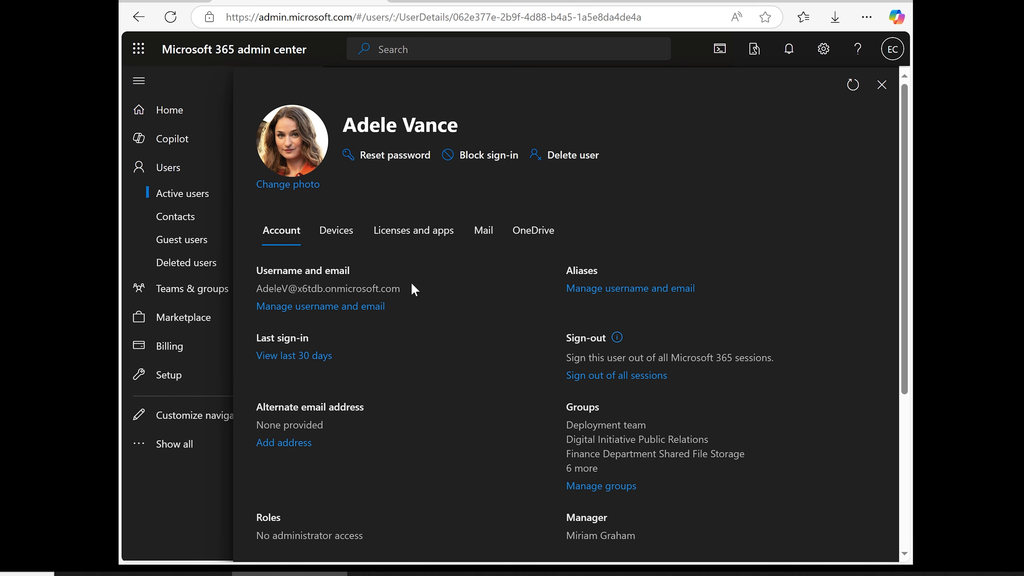
Review the user's username and email on the account page of the user's details
drag(404, 291, 253, 298)
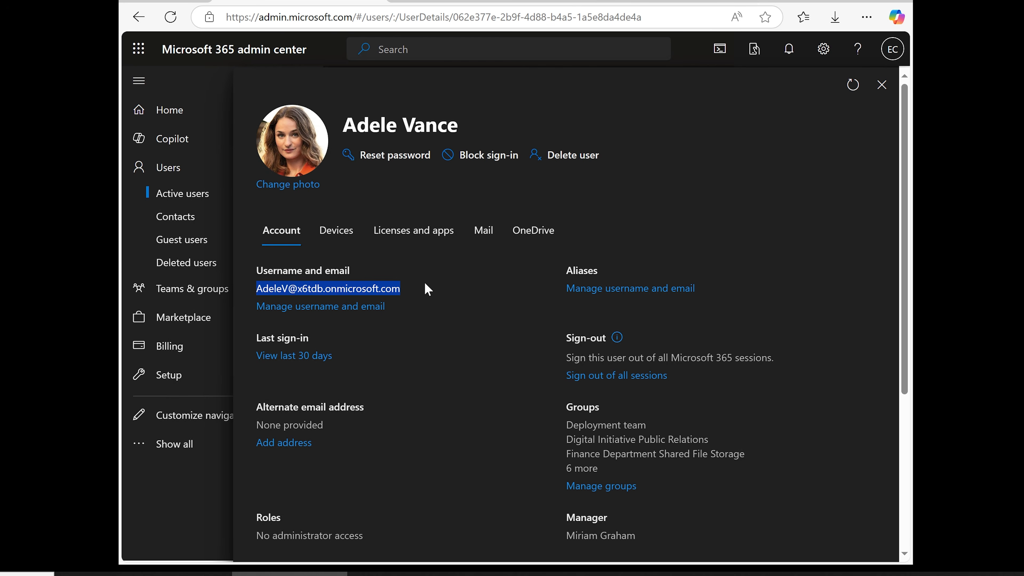
click(347, 290)
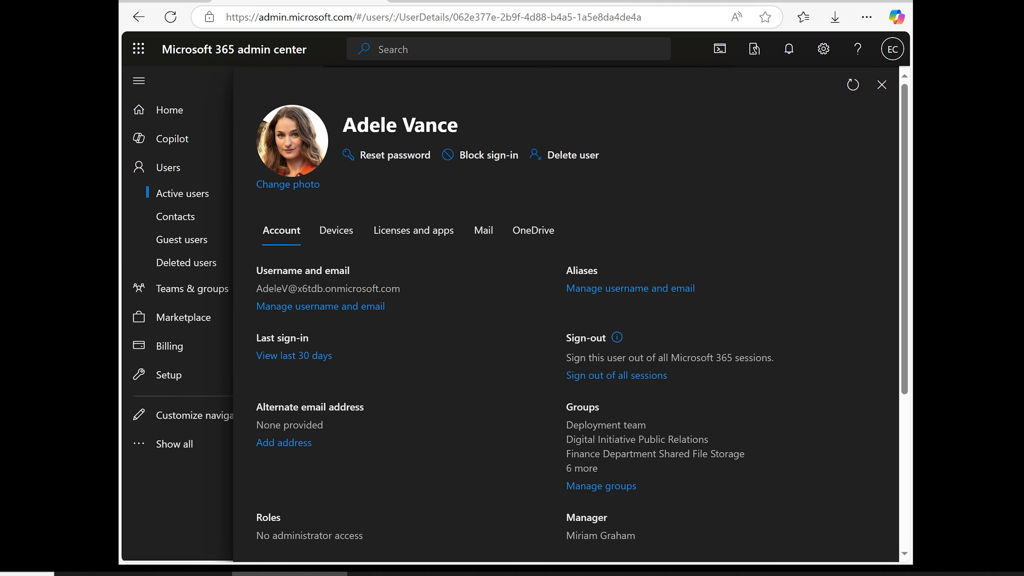
drag(256, 289, 402, 290)
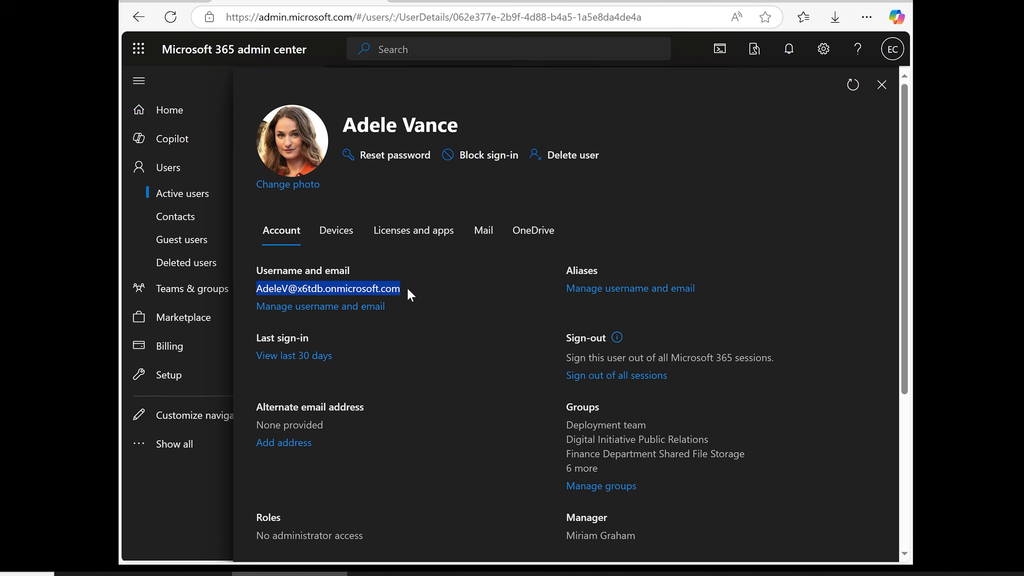
click(407, 287)
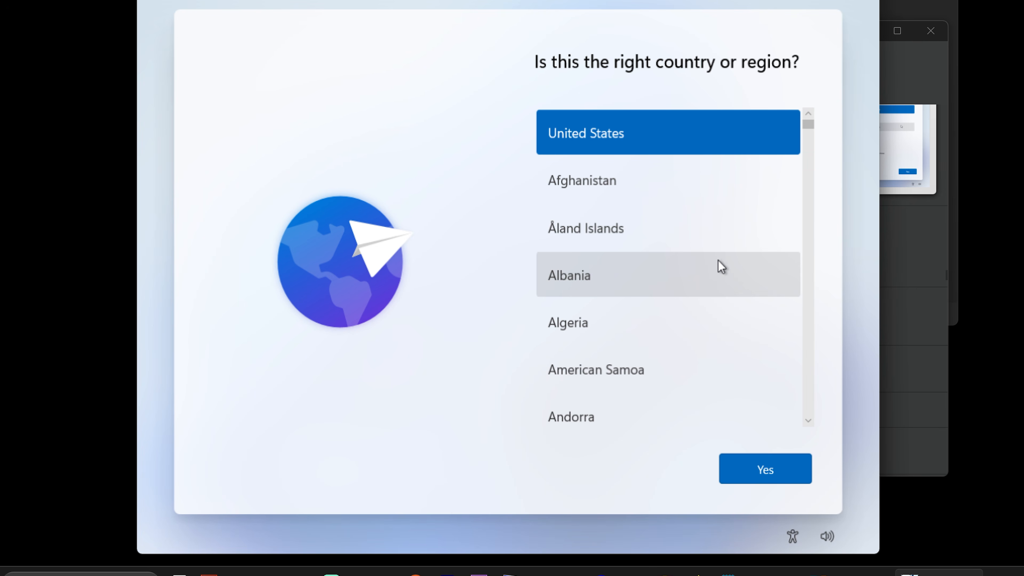
mouse_move(525, 573)
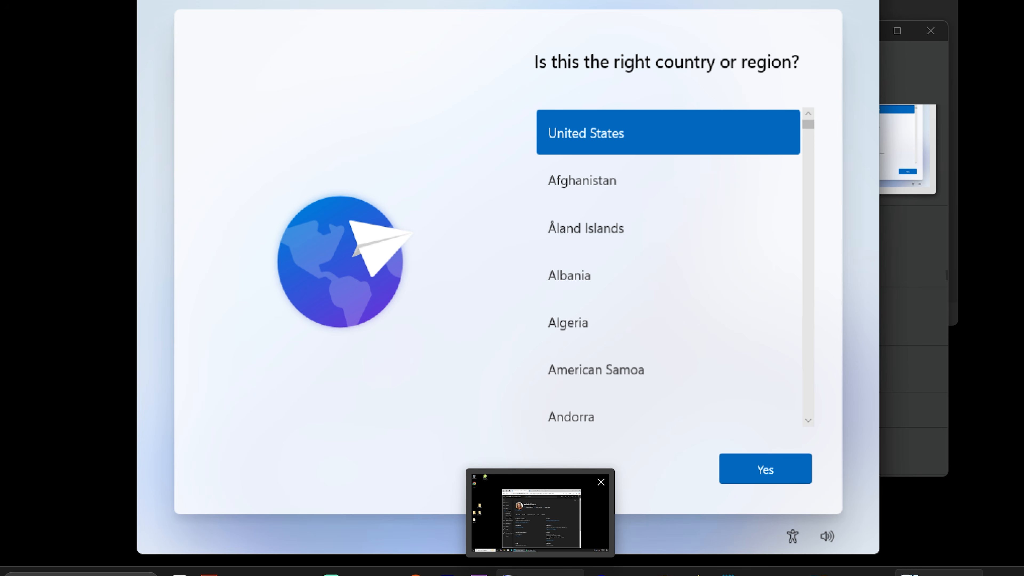
click(540, 511)
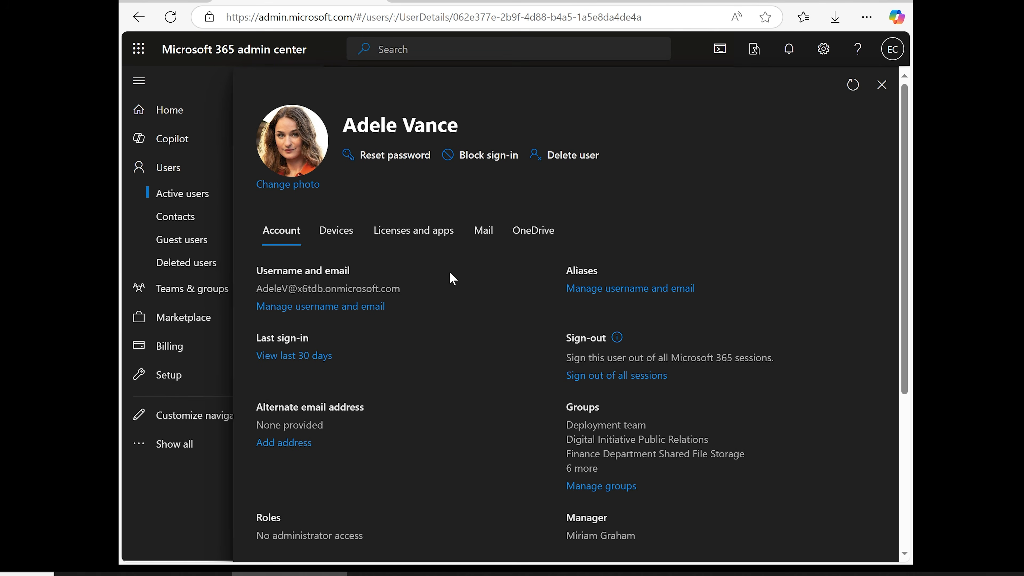
drag(406, 287, 249, 288)
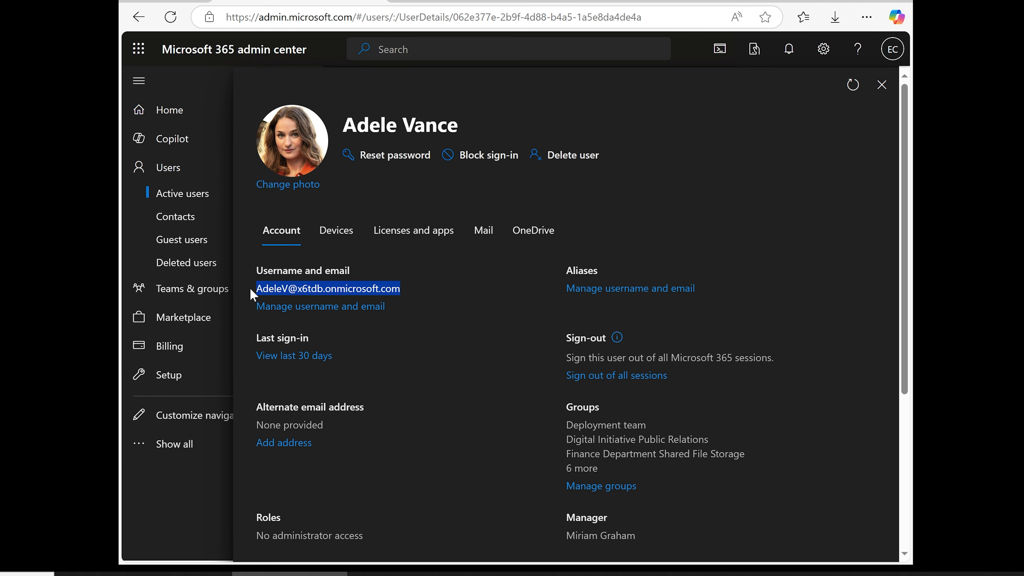
click(452, 280)
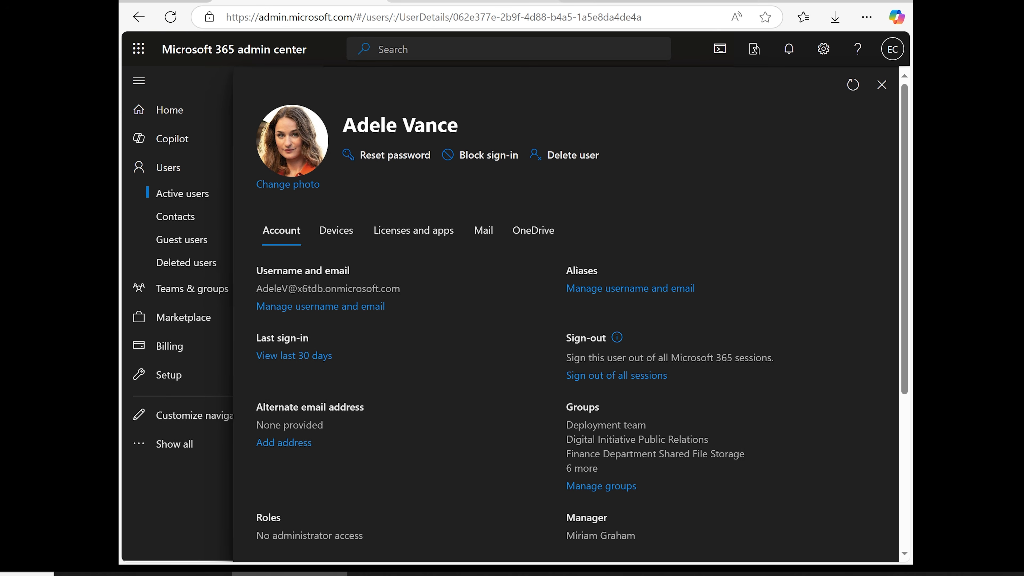
Open the Intune admin center and browse its Home, Dashboard and All services pages
click(472, 1)
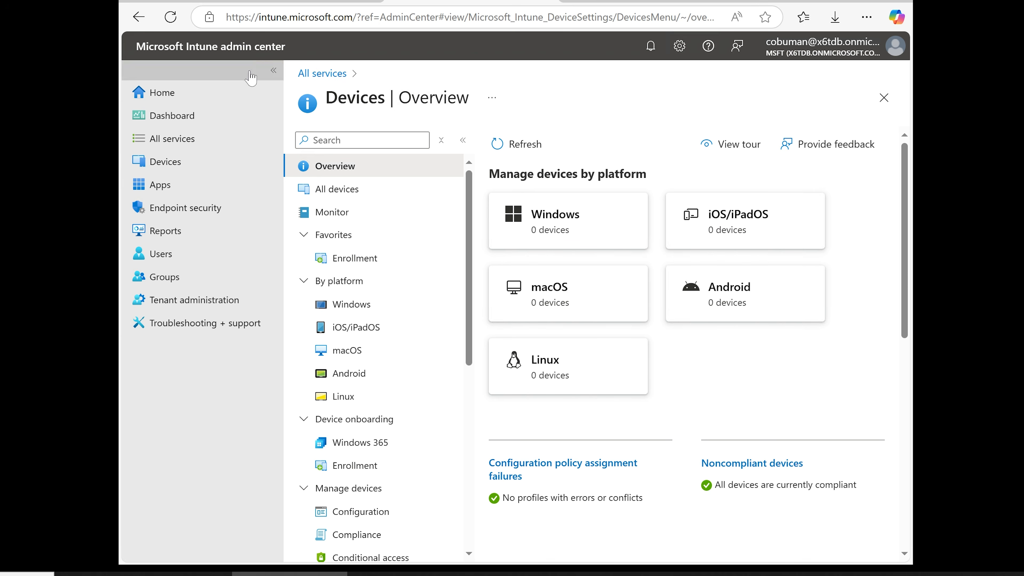
drag(255, 18, 353, 17)
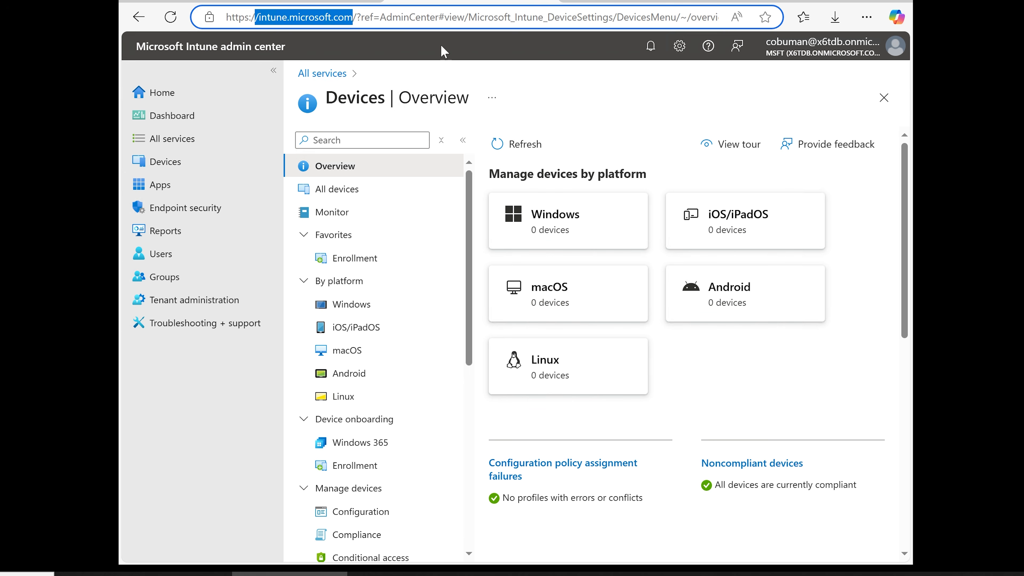
click(549, 74)
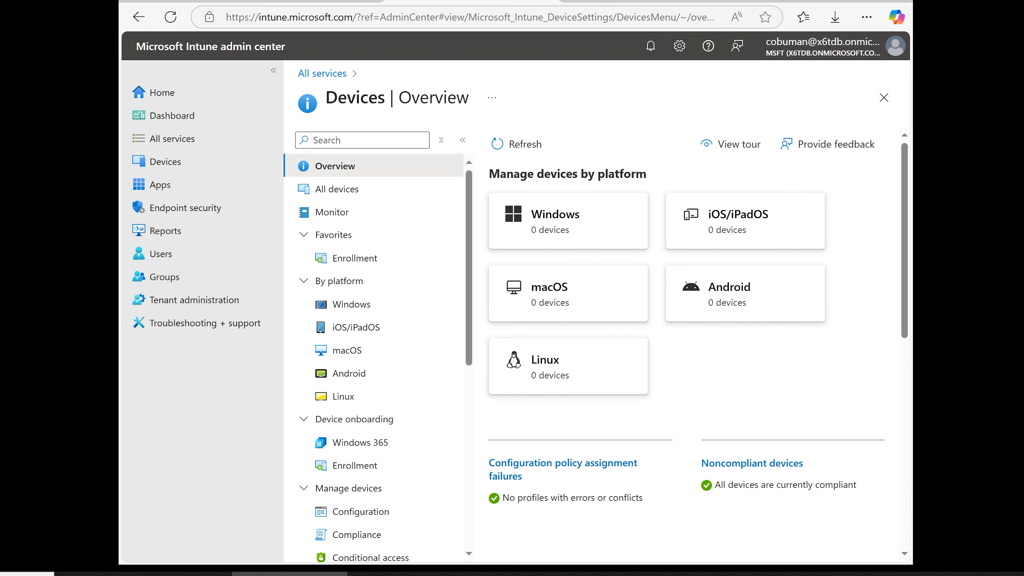
click(167, 93)
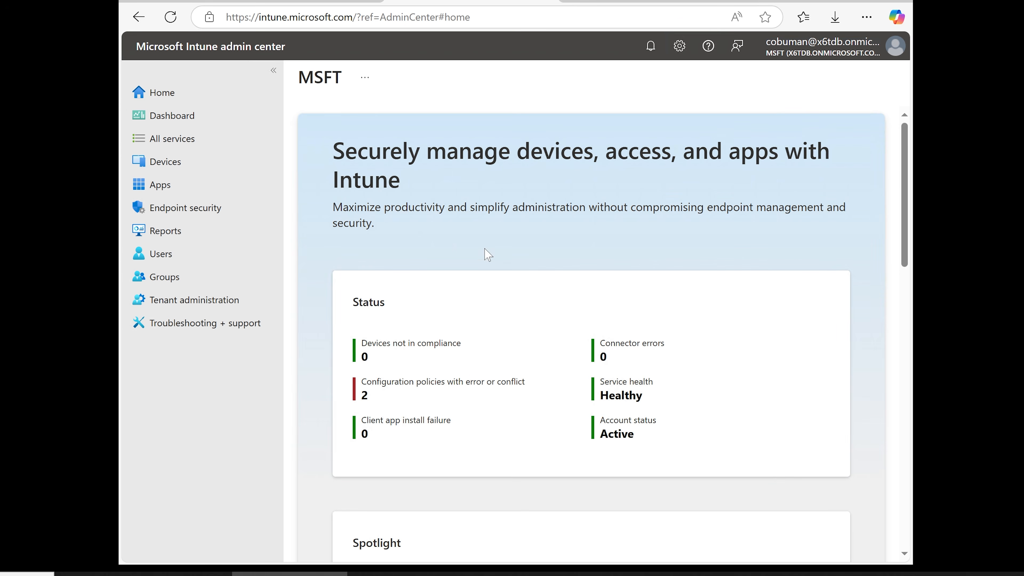
click(177, 117)
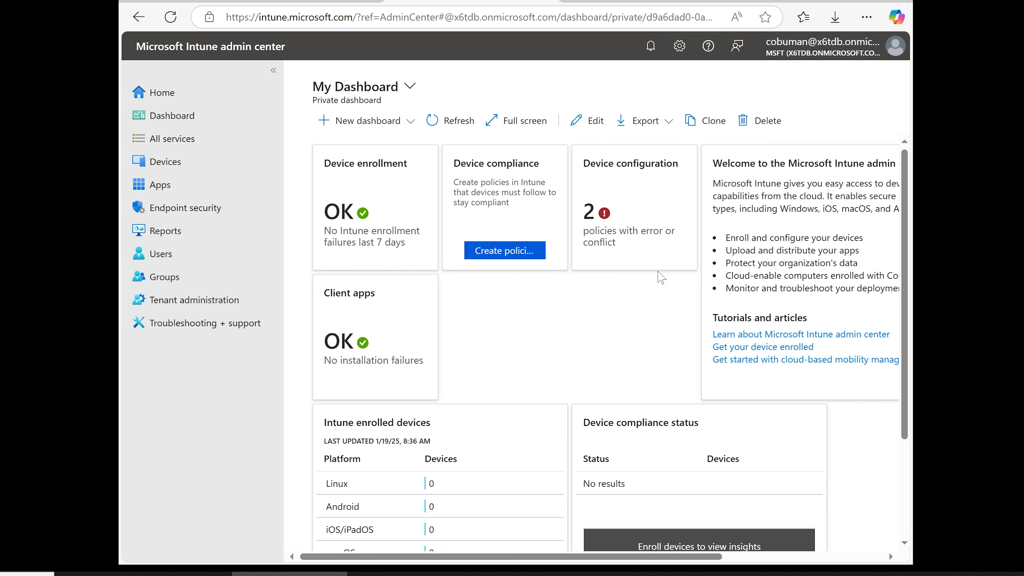
click(208, 141)
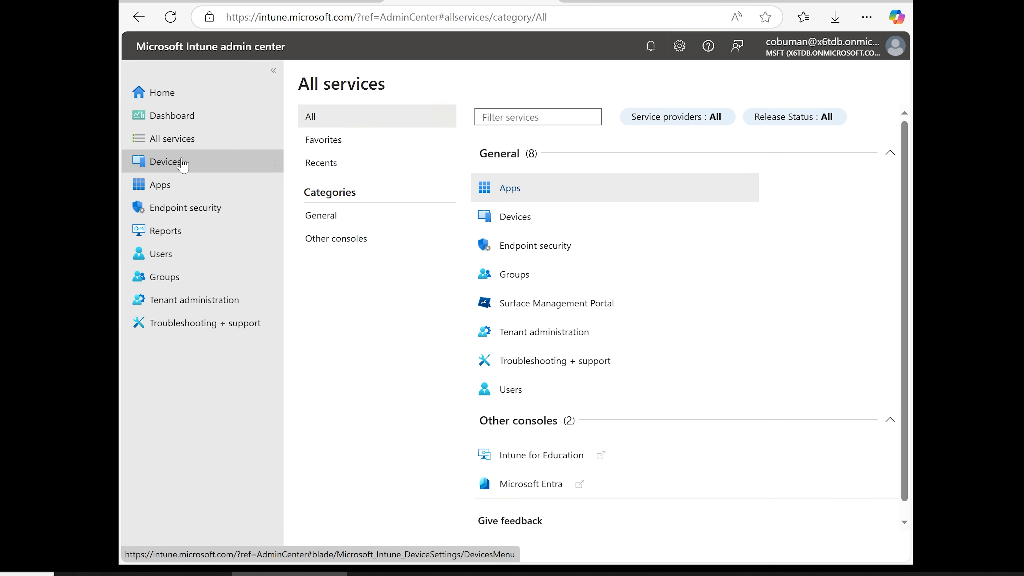
Open Windows Autopilot deployment profiles under Windows device enrollment and start creating a new Windows PC profile
click(184, 165)
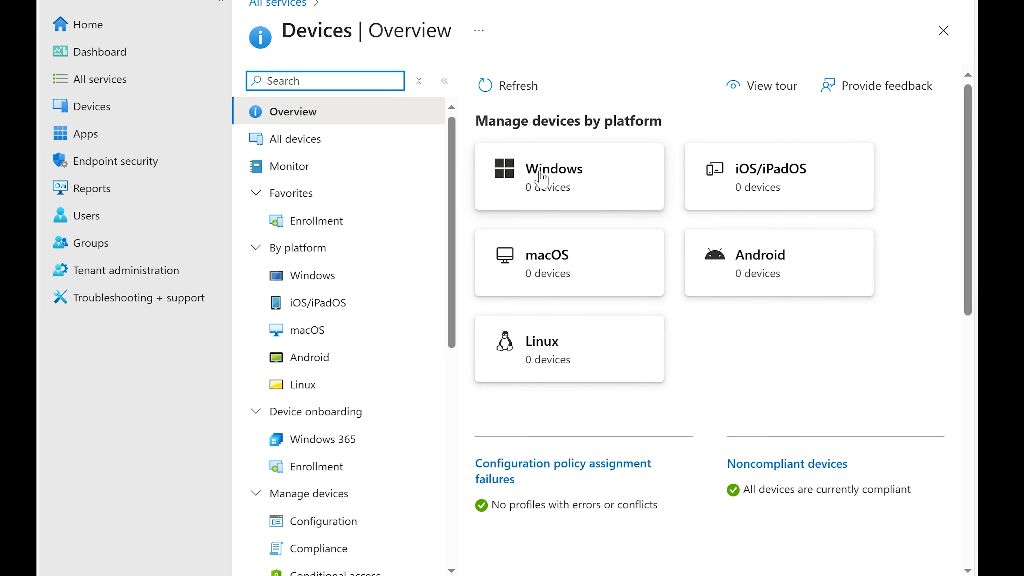
click(313, 278)
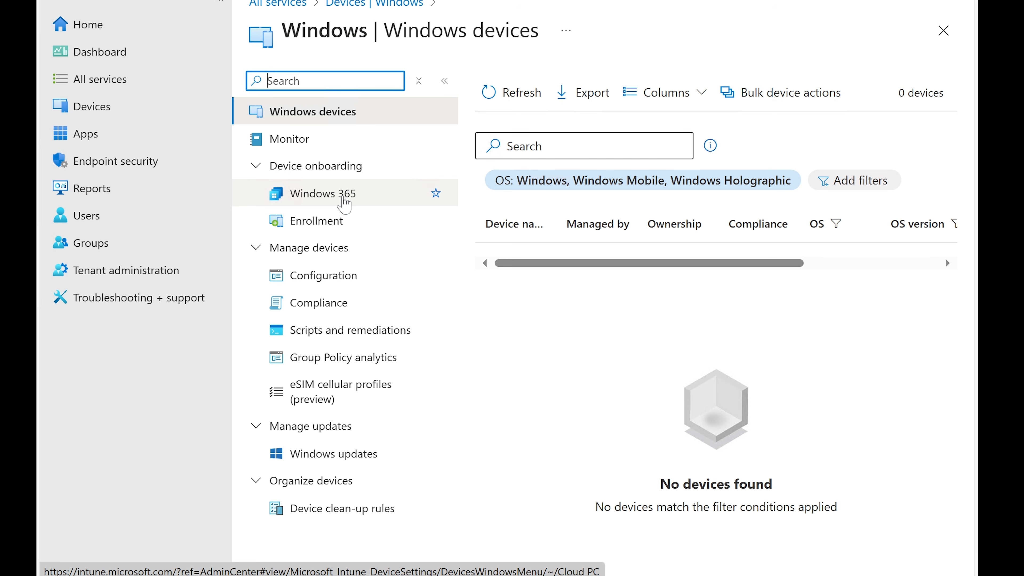
click(338, 219)
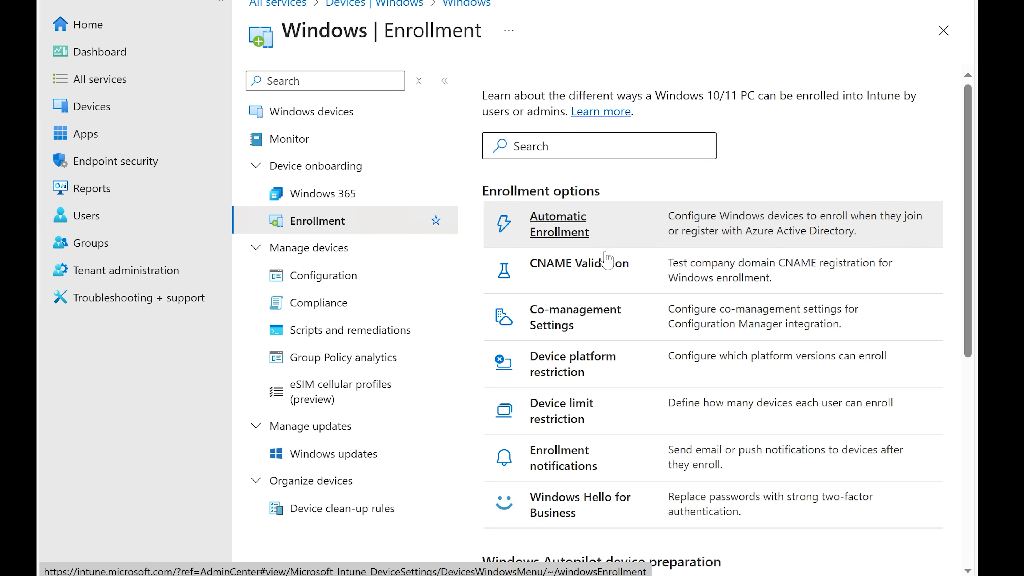
scroll(583, 209, down, 2)
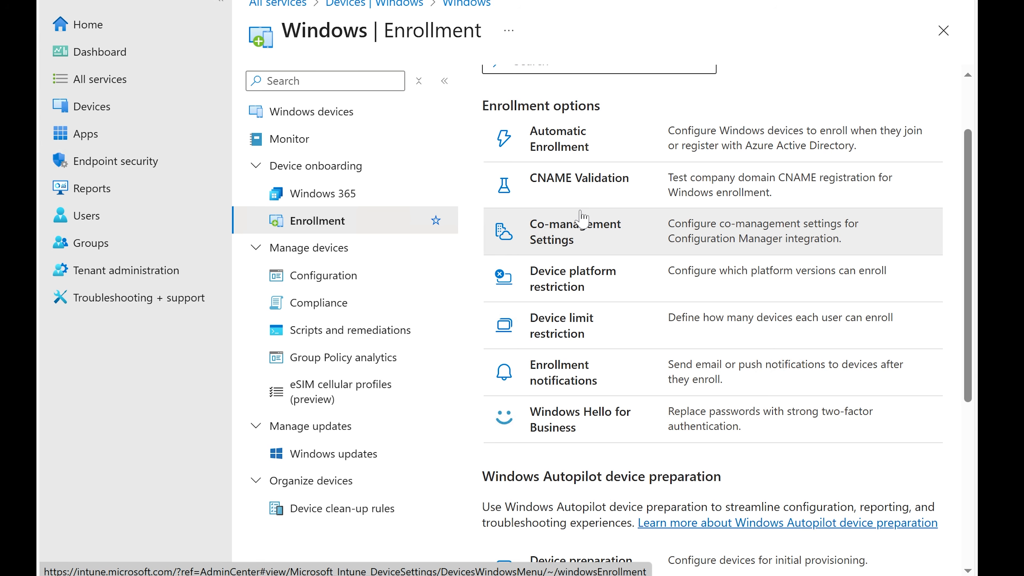
scroll(582, 219, down, 2)
scroll(582, 219, down, 4)
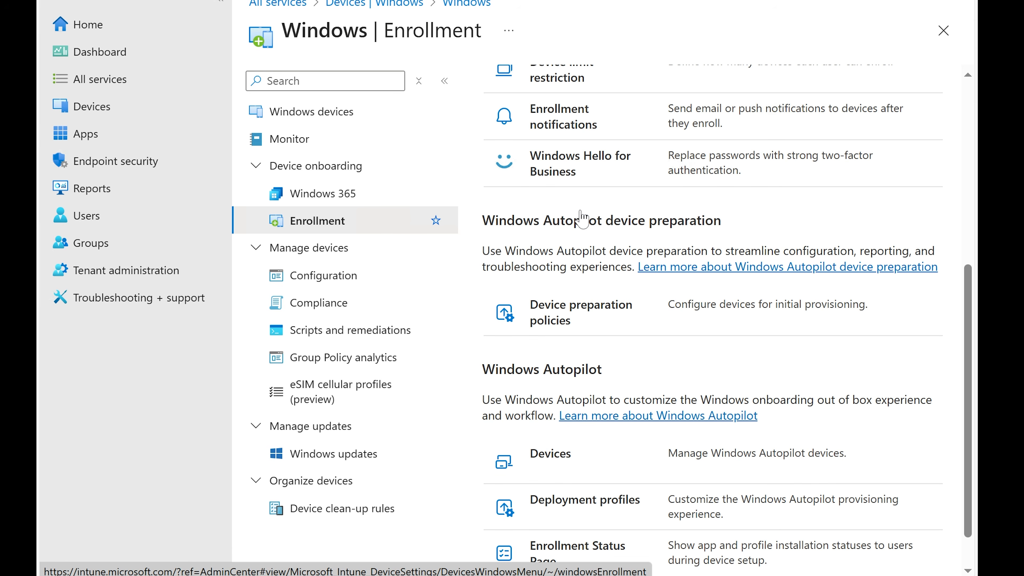
scroll(582, 218, down, 1)
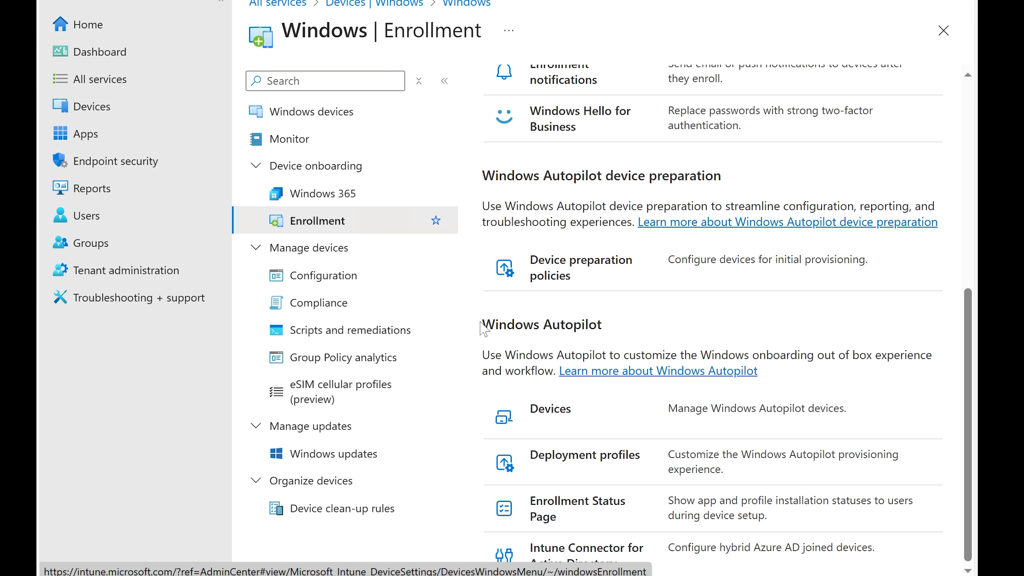
drag(482, 325, 631, 325)
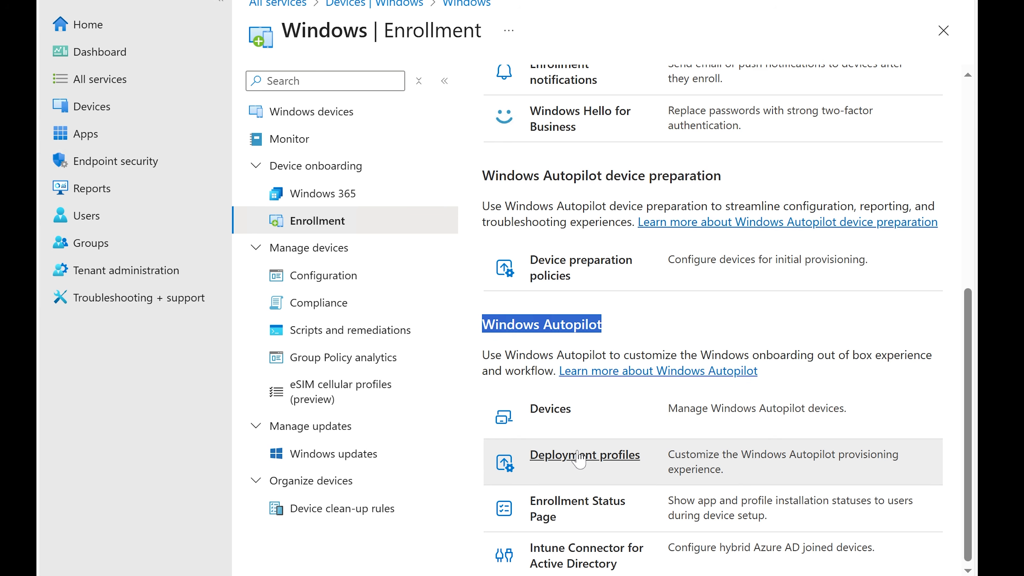
click(576, 460)
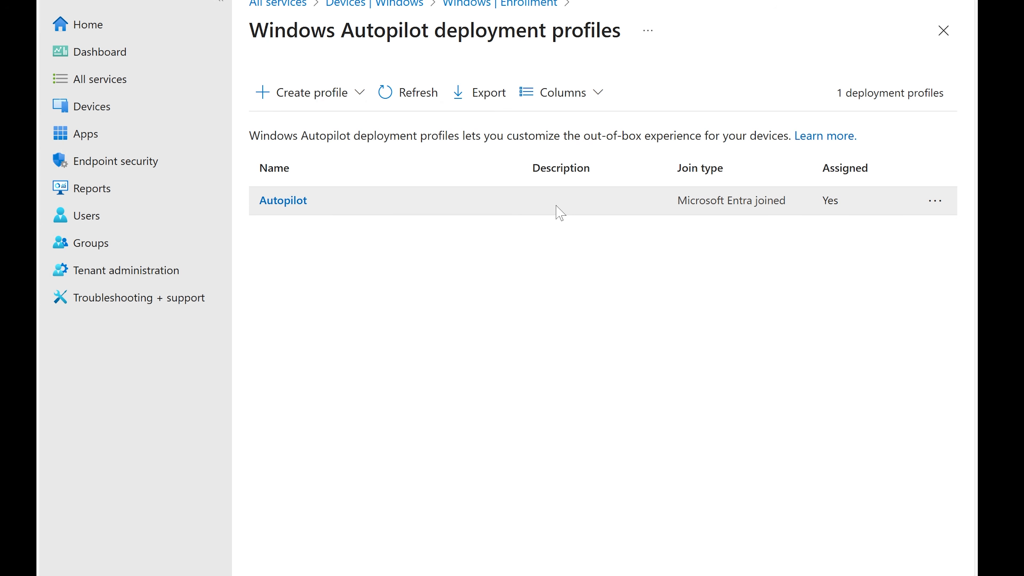
click(297, 99)
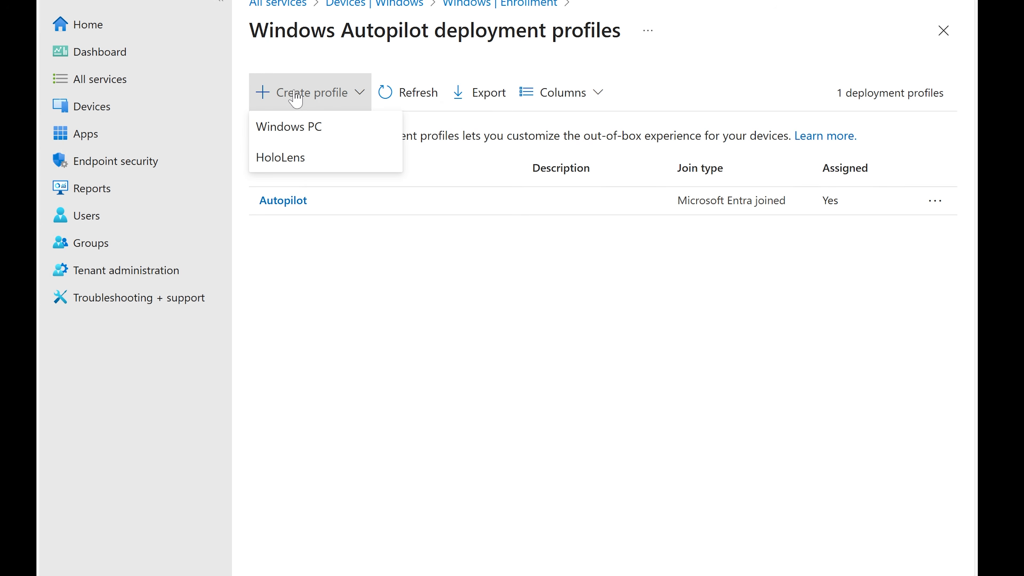
click(303, 136)
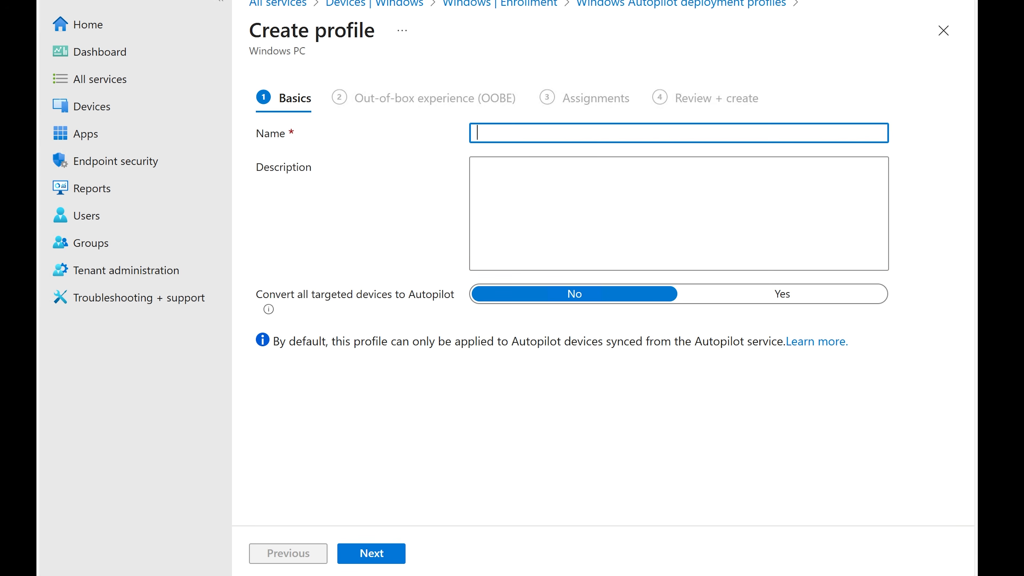
Name the new profile Deployment for New Users
text(Deployment for Ne)
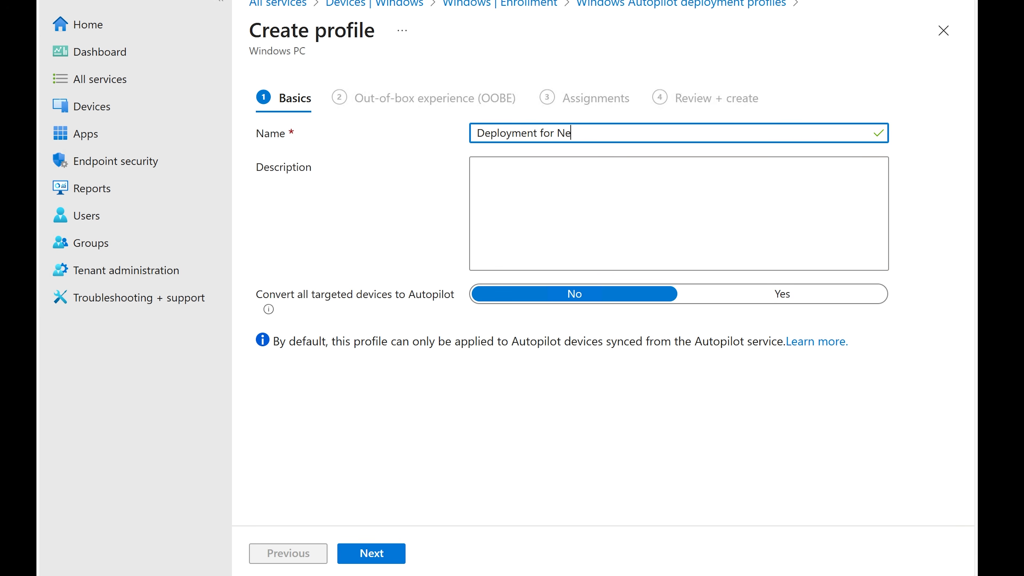
text(w Users)
Paste the profile name Deployment for New Users into the Description field
key(ctrl+a)
key(ctrl+c)
key(Tab)
key(ctrl+v)
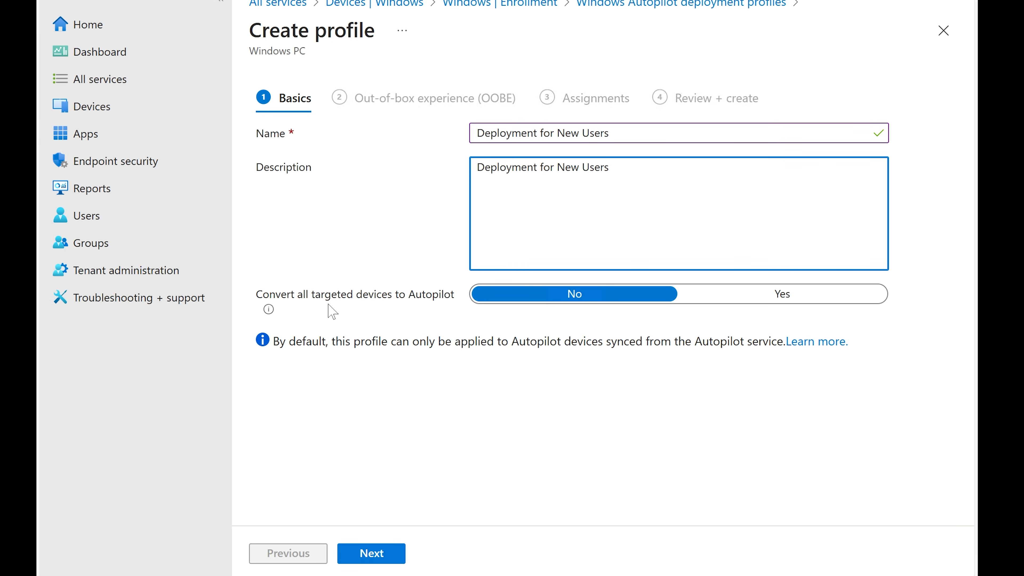
Set Convert all targeted devices to Autopilot to Yes and continue to the Out-of-box experience settings
click(758, 301)
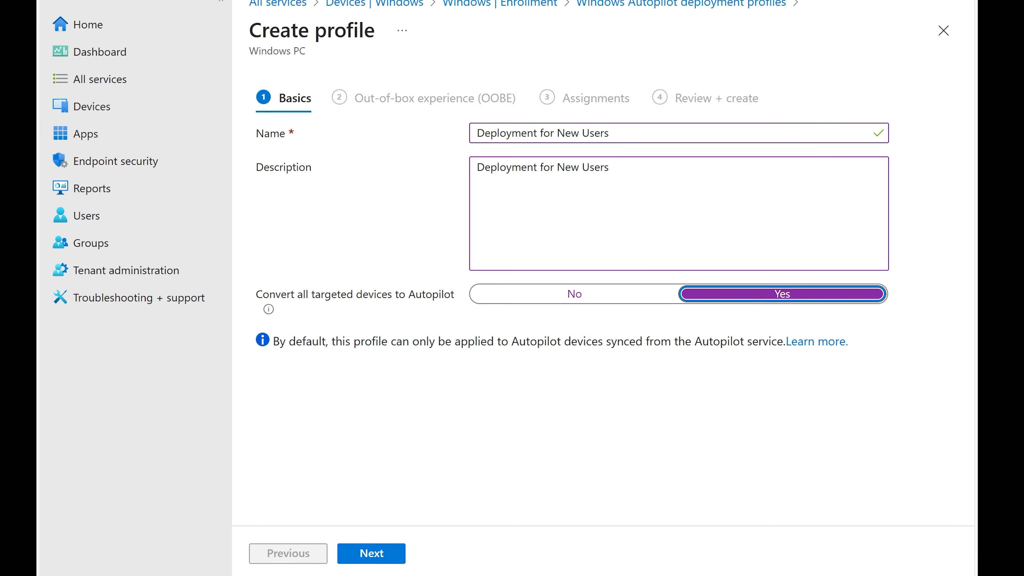
click(371, 555)
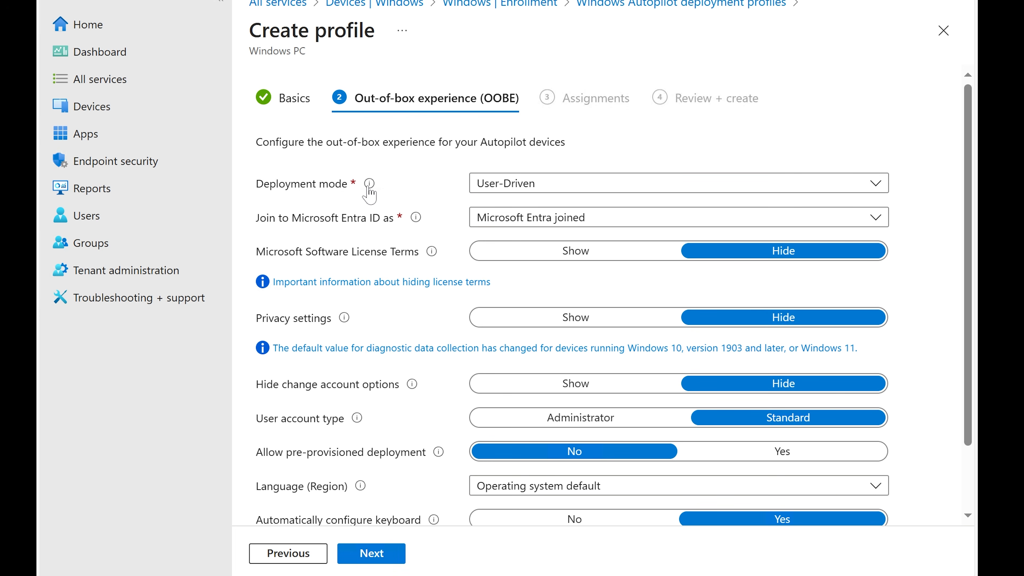
Read the Deployment mode explanation of User-Driven and Self-Deploying options
mouse_move(368, 188)
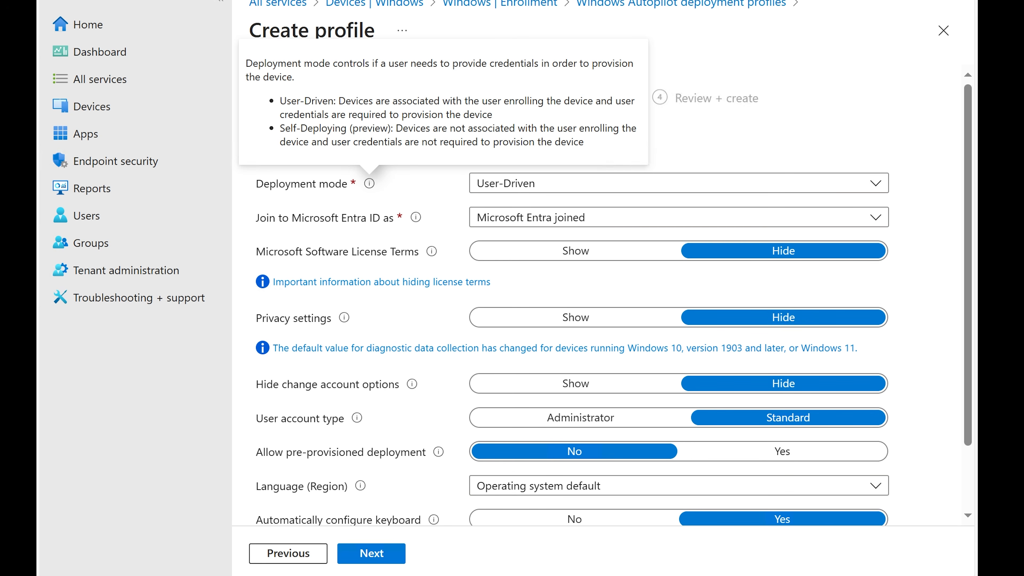
drag(280, 100, 561, 116)
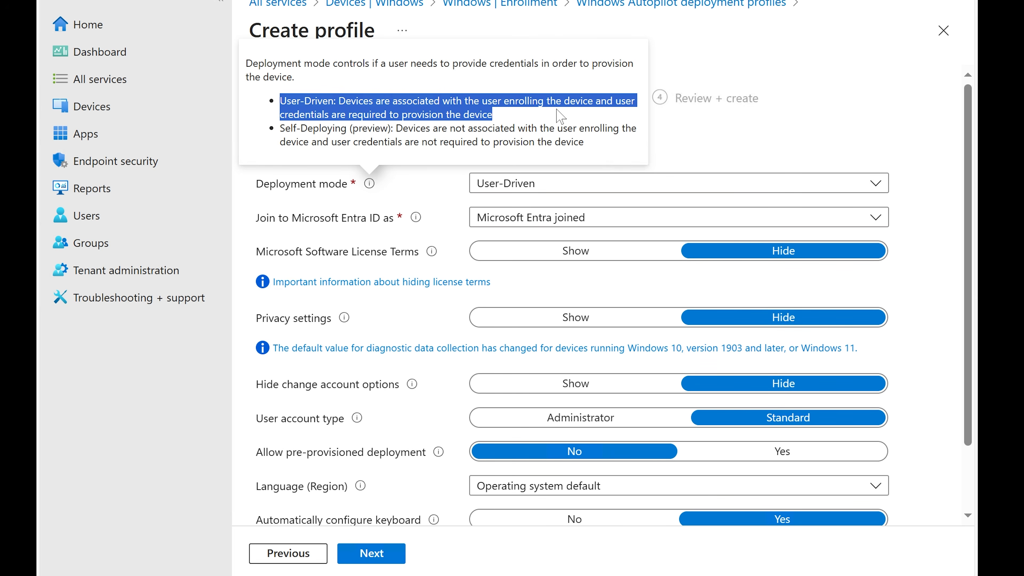
click(455, 115)
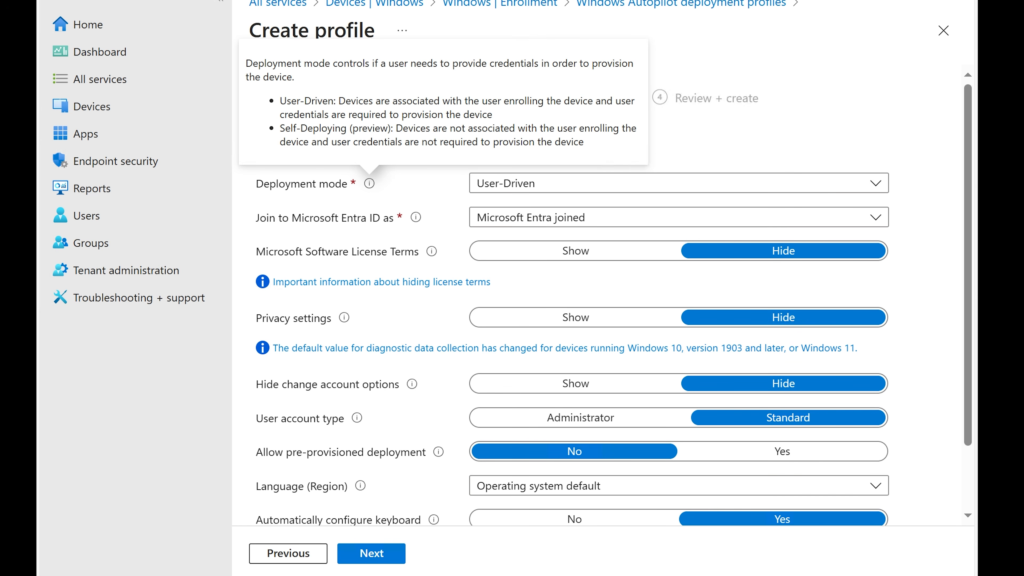
drag(280, 128, 595, 145)
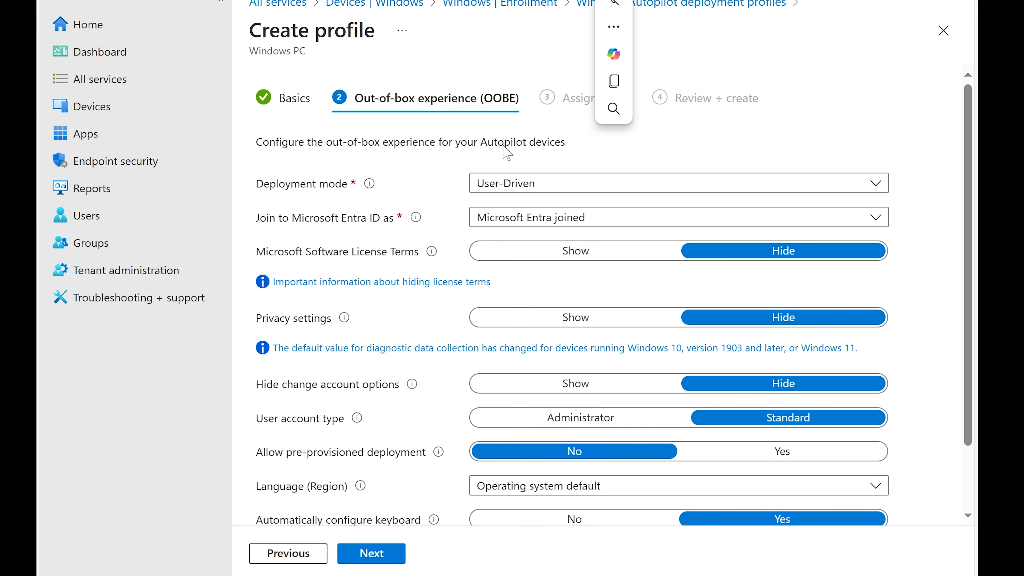
Choose User-Driven as the deployment mode
click(509, 184)
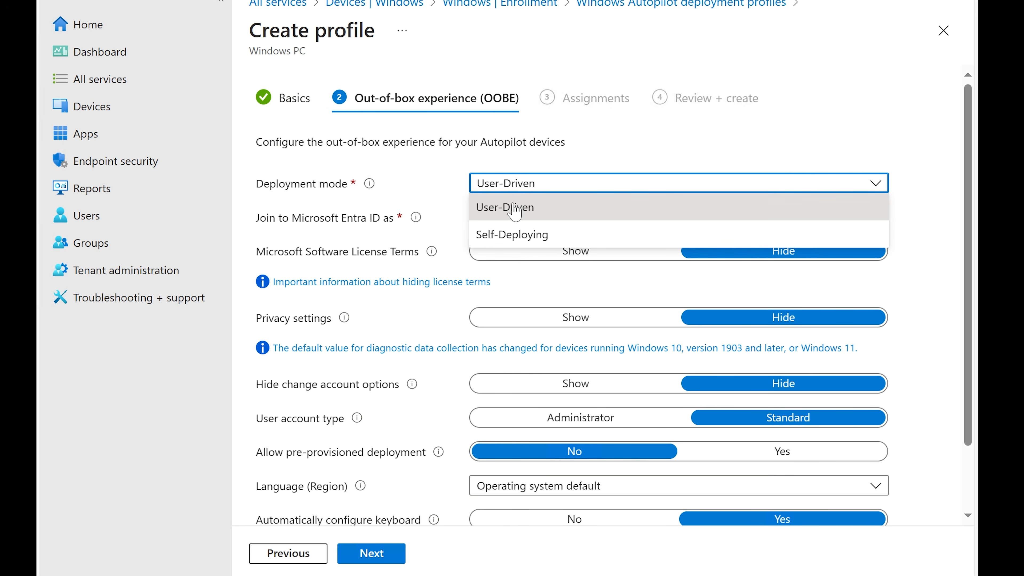
click(515, 208)
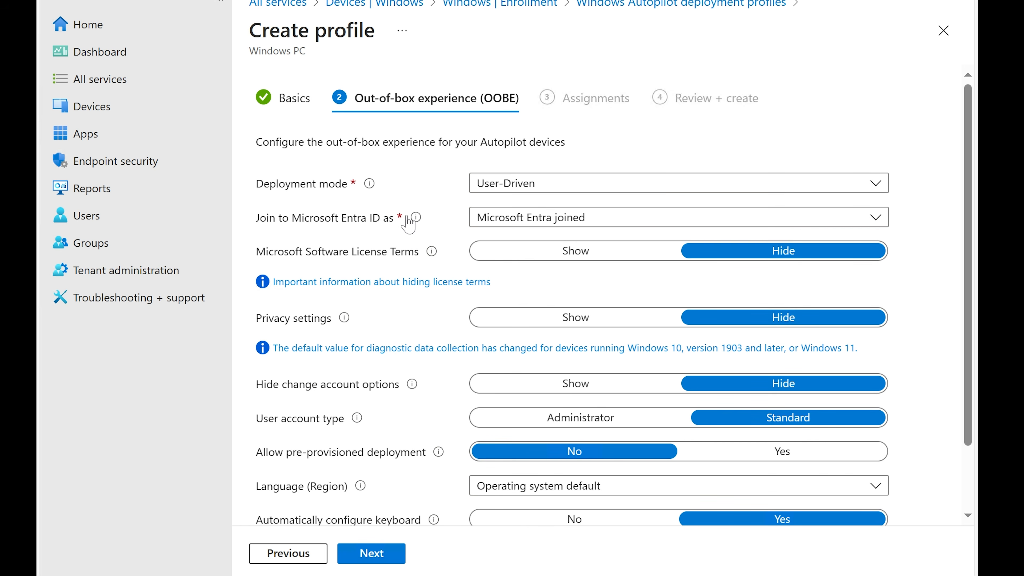
mouse_move(416, 218)
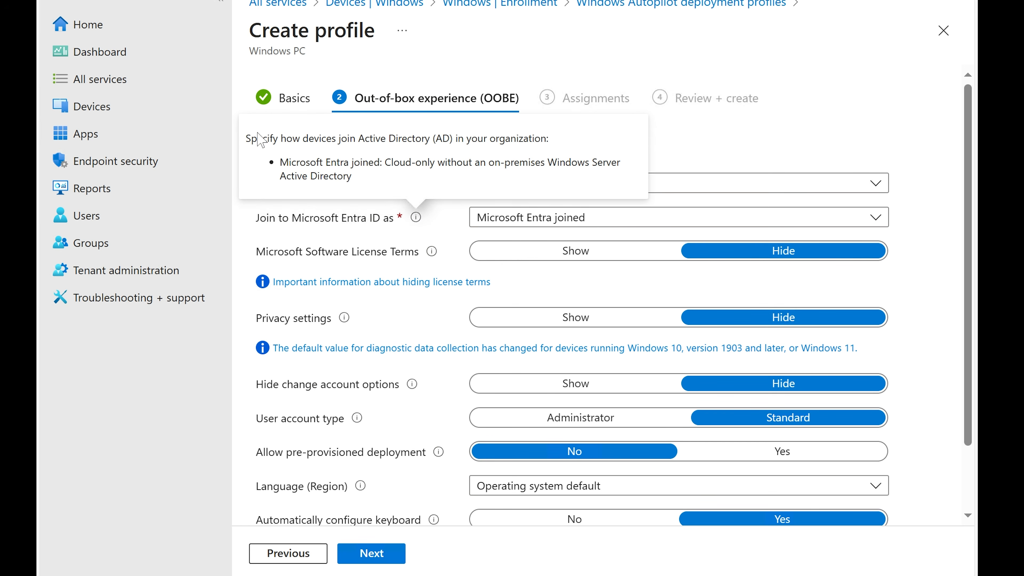
Read the join-type explanation and choose Microsoft Entra joined for Join to Microsoft Entra ID as
drag(251, 138, 489, 140)
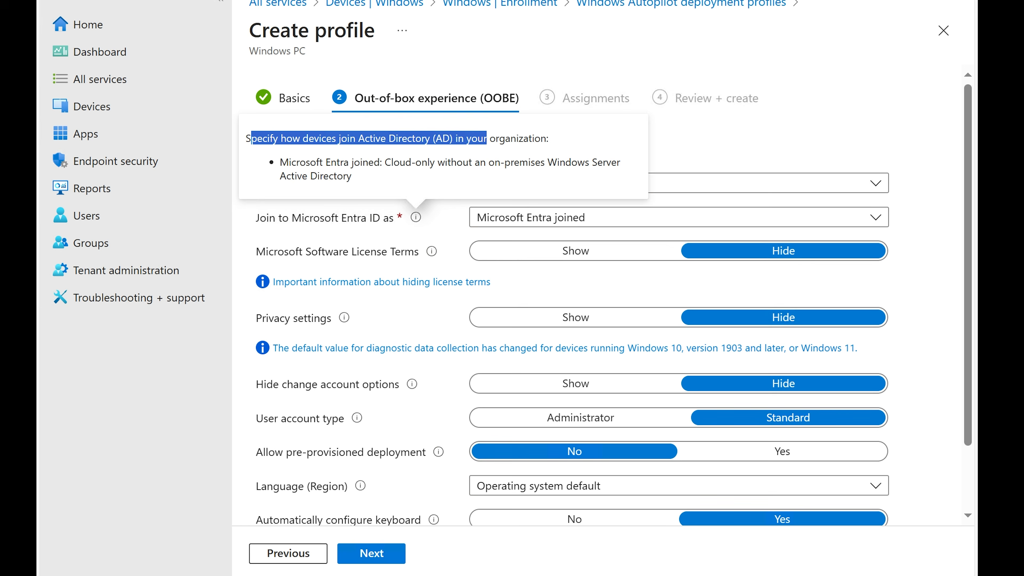
click(490, 141)
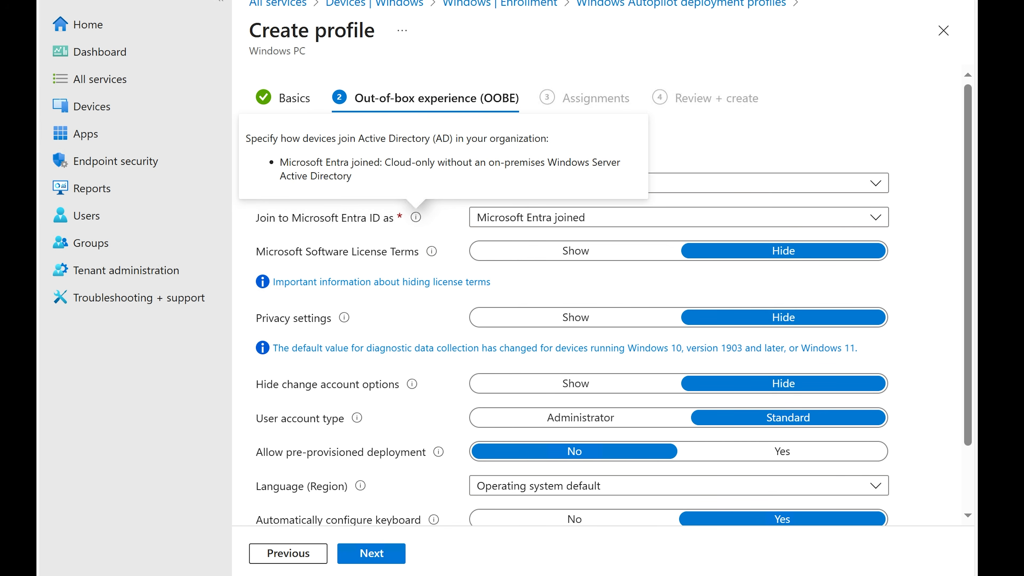
drag(279, 162, 364, 177)
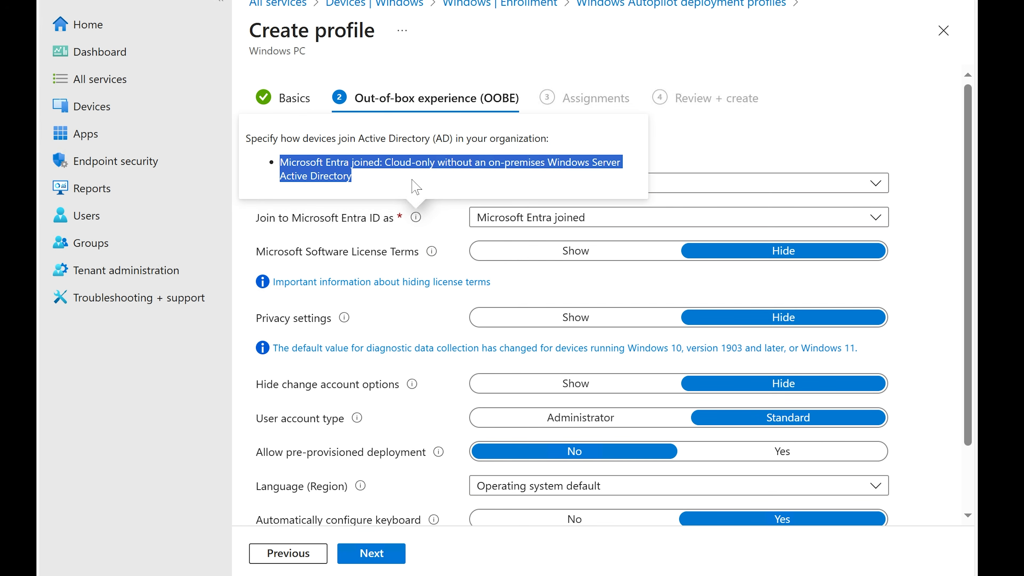
click(446, 217)
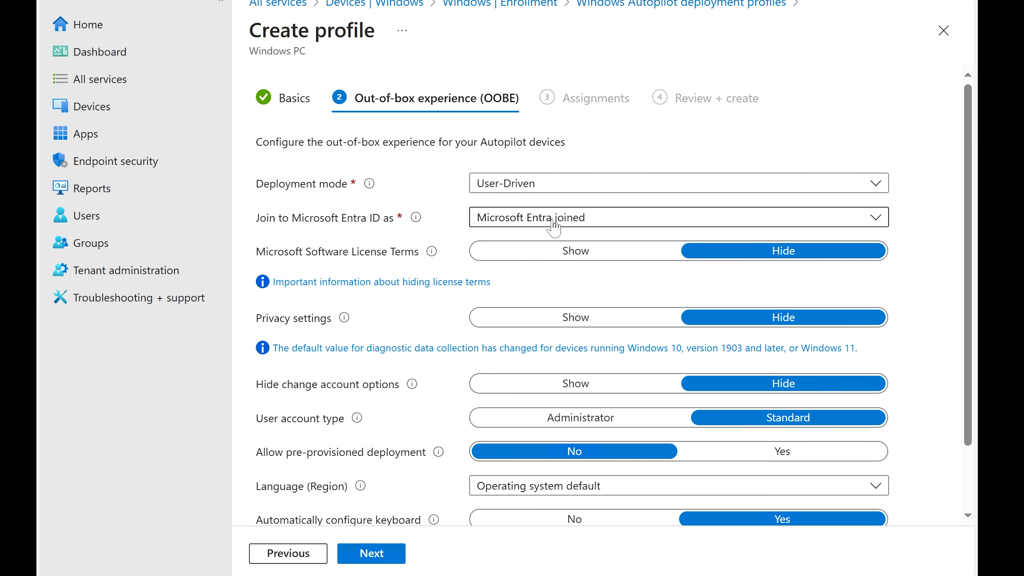
click(554, 227)
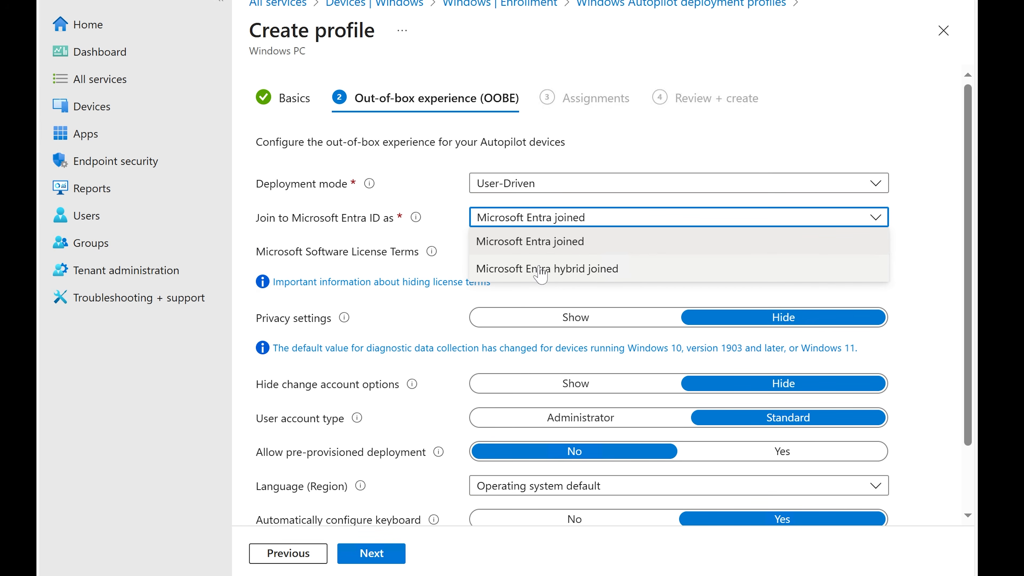
click(545, 241)
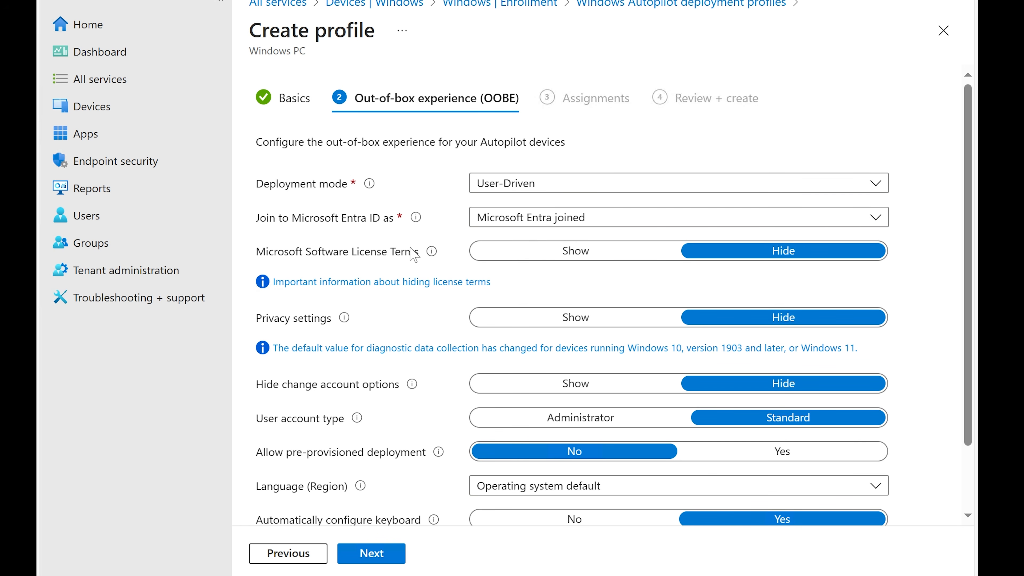
Review the remaining OOBE options and their explanations, from Hide change account options down to Language (Region)
mouse_move(434, 255)
scroll(607, 282, down, 2)
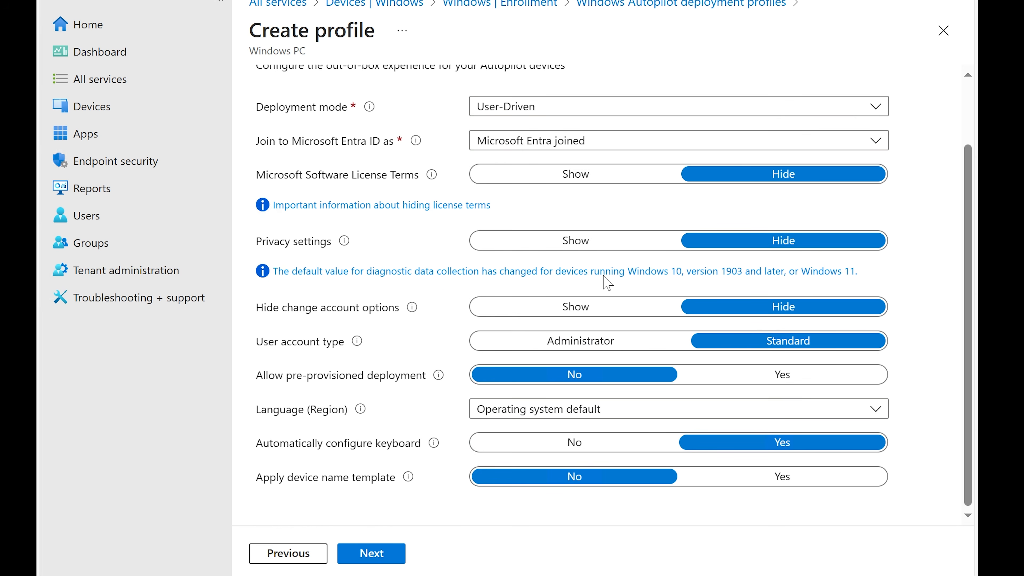
mouse_move(332, 244)
mouse_move(412, 308)
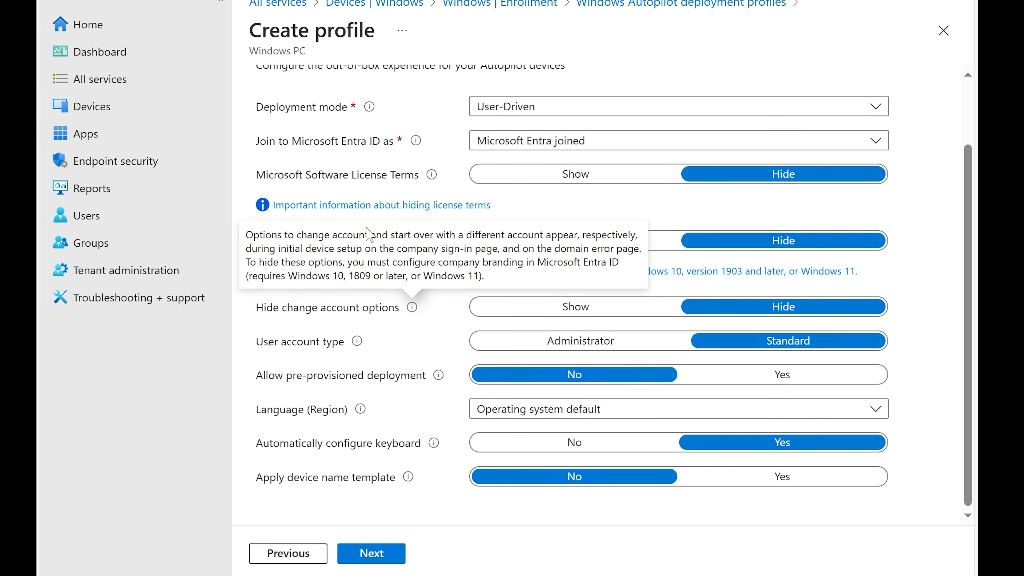
drag(246, 235, 509, 262)
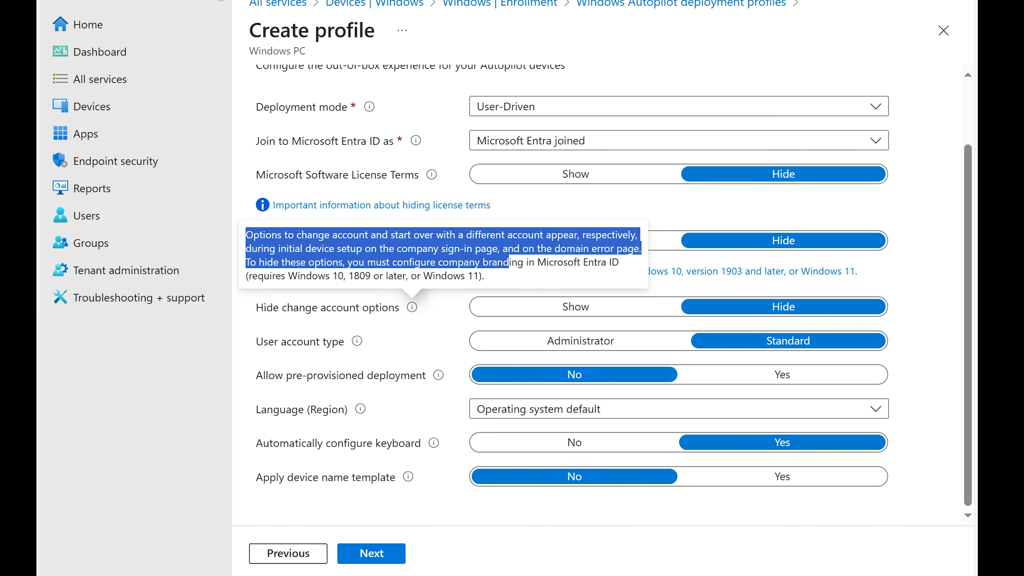
click(509, 262)
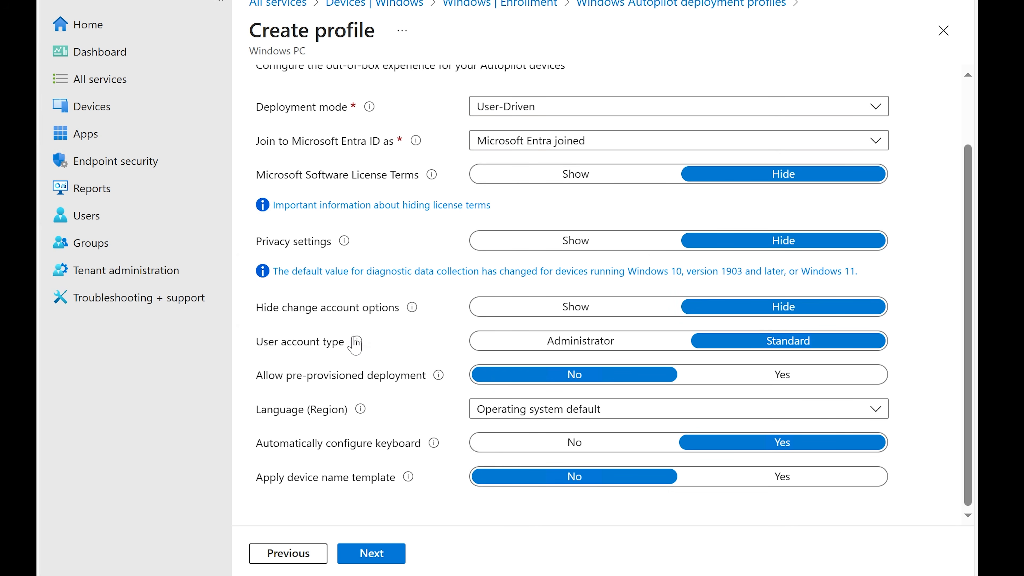
mouse_move(357, 342)
mouse_move(437, 375)
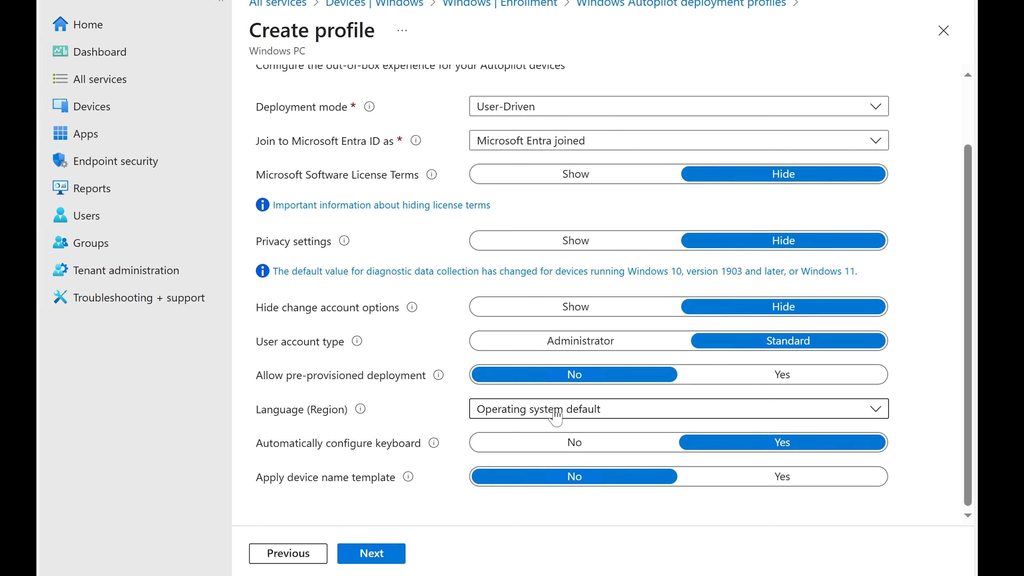
click(556, 418)
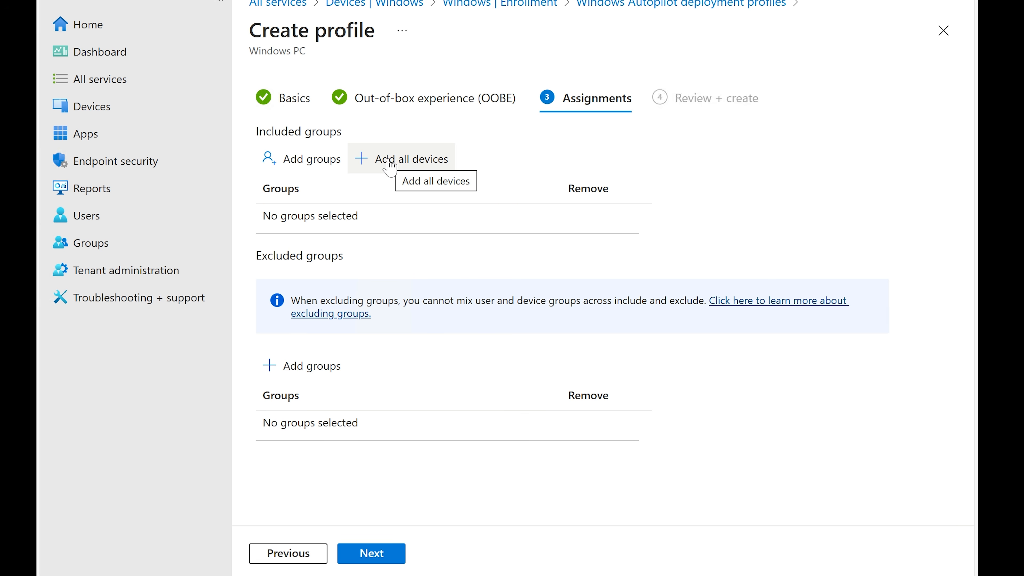
Assign the Autopilot profile to the Finance group as an included group
click(293, 163)
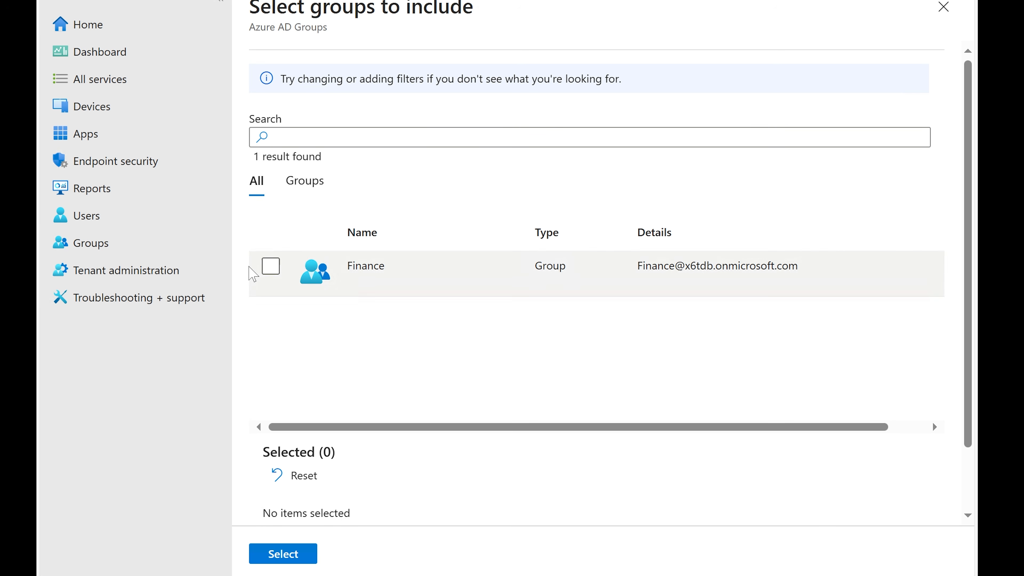
click(273, 276)
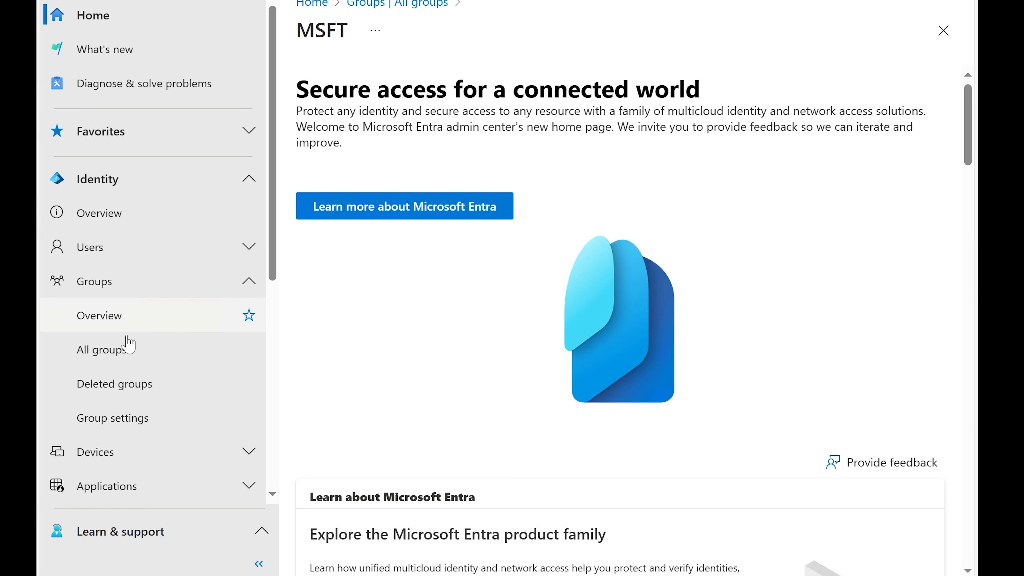
click(120, 354)
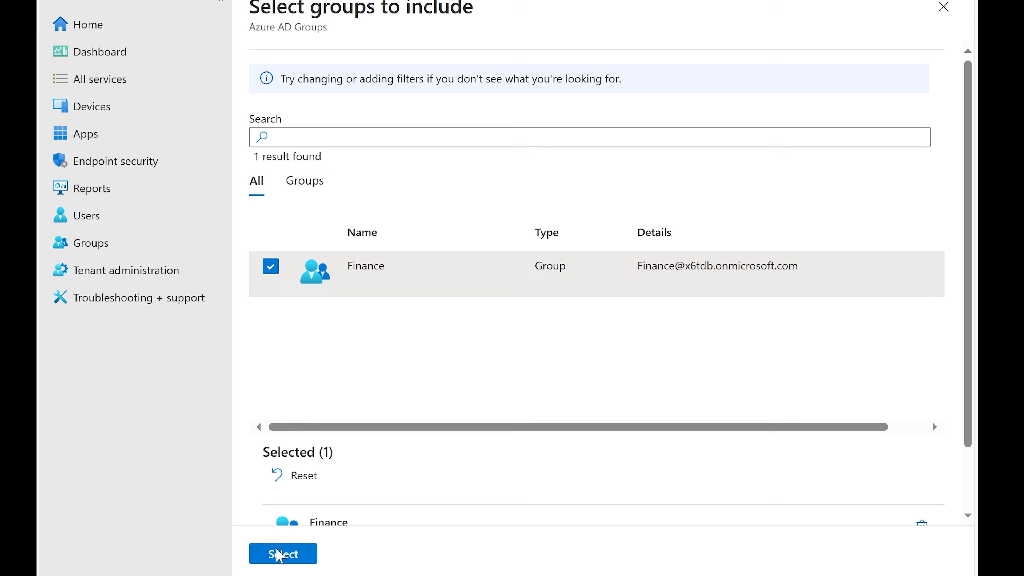
click(282, 554)
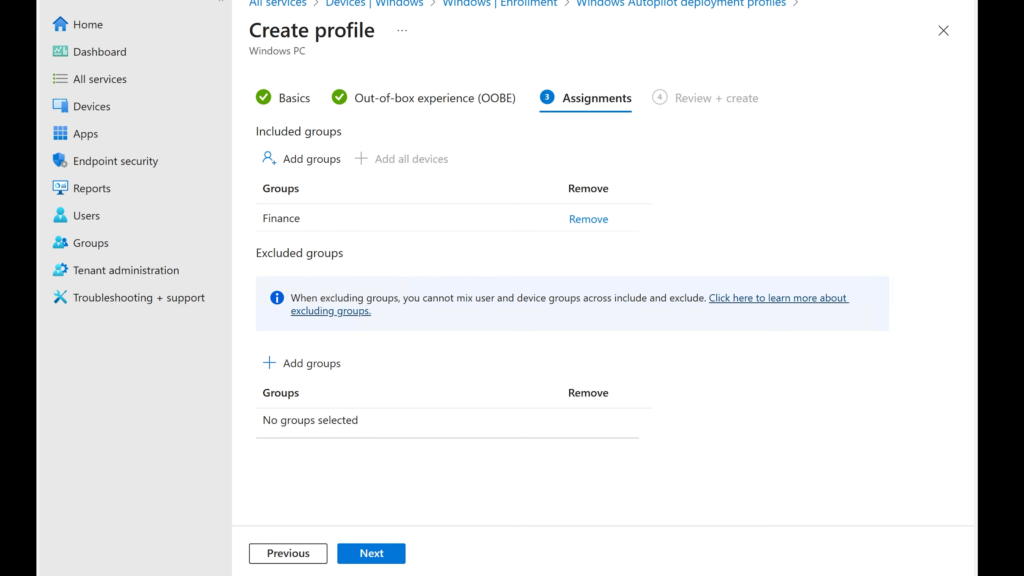
Review the profile summary and create the Autopilot deployment profile
click(374, 558)
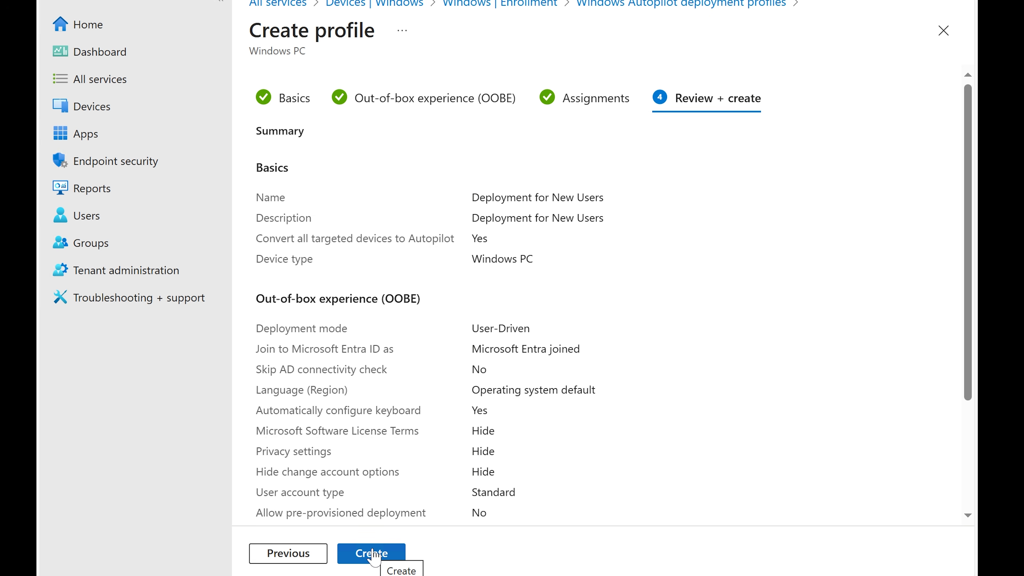
scroll(382, 524, down, 3)
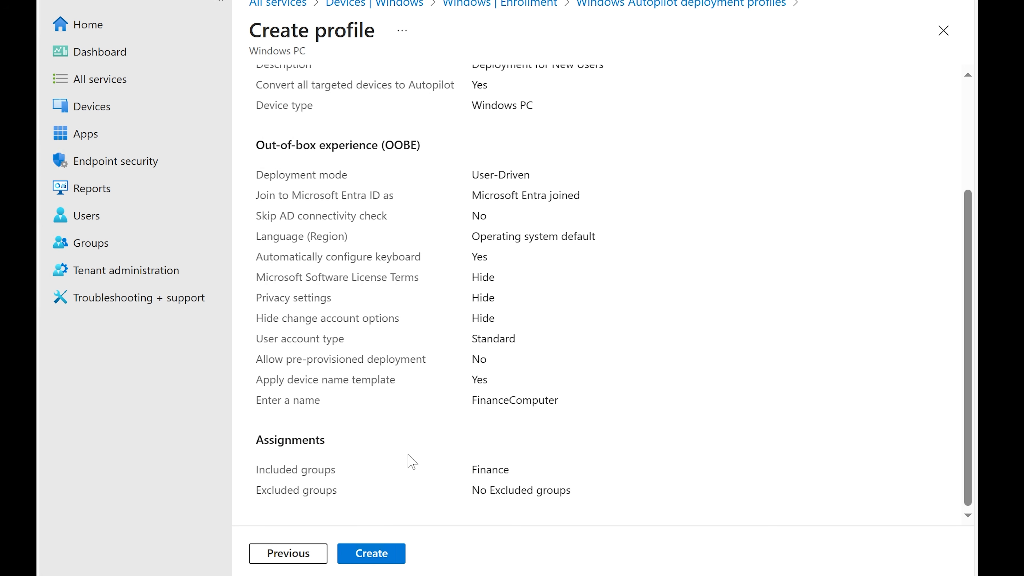
click(373, 552)
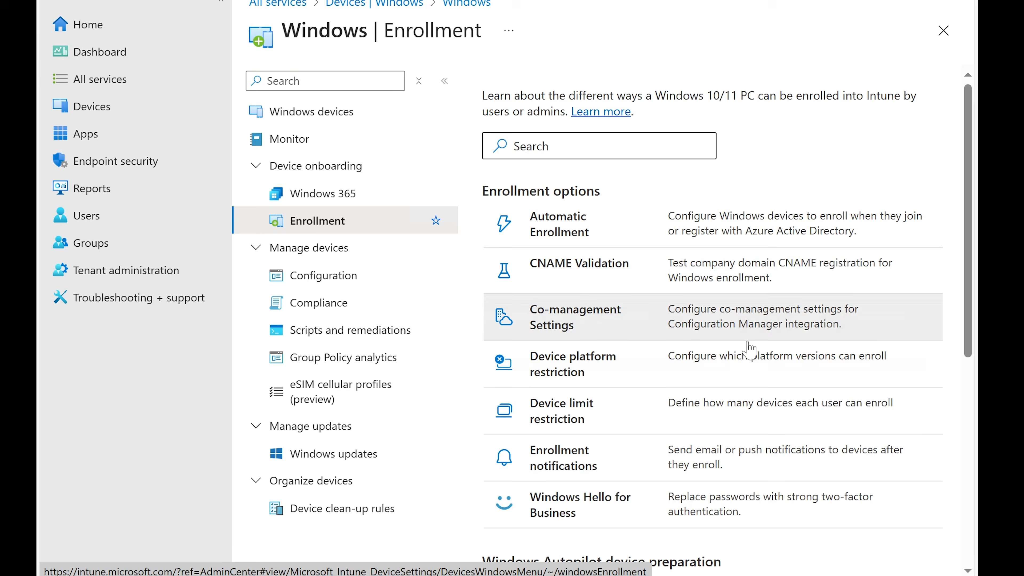
Start a new Windows configuration policy with the platform set to Windows 10 and later
scroll(748, 345, down, 2)
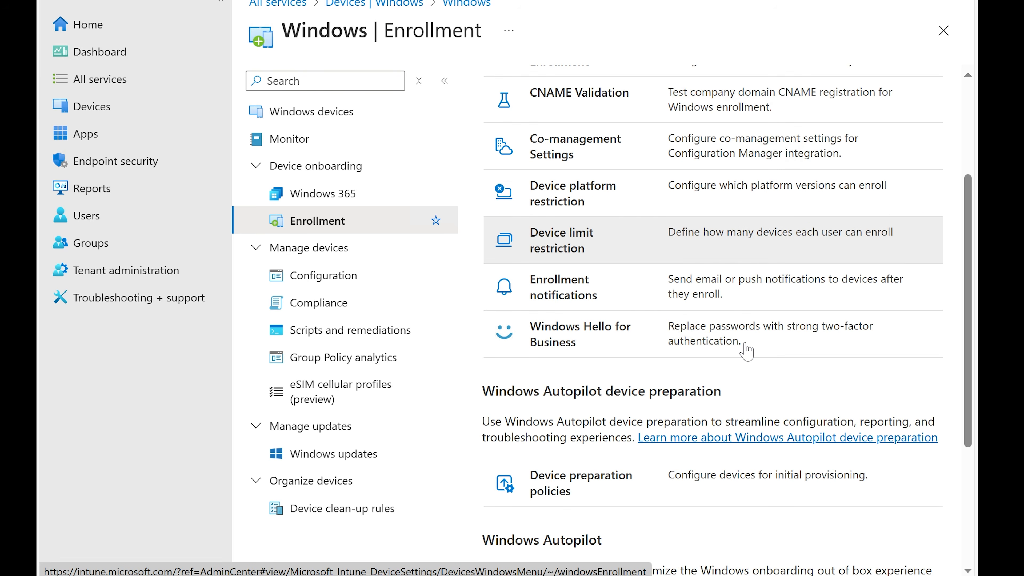
scroll(747, 351, down, 5)
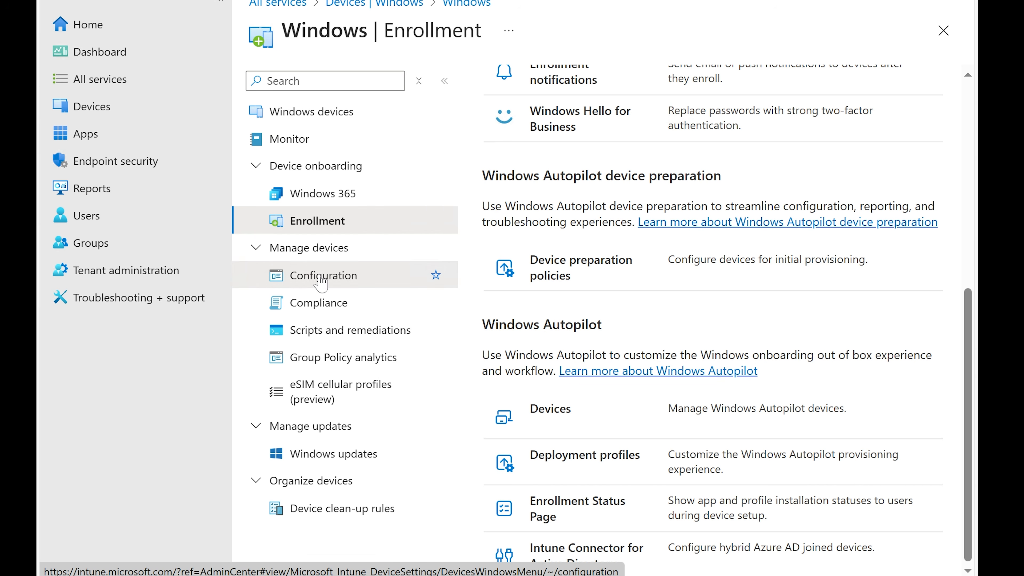
click(321, 276)
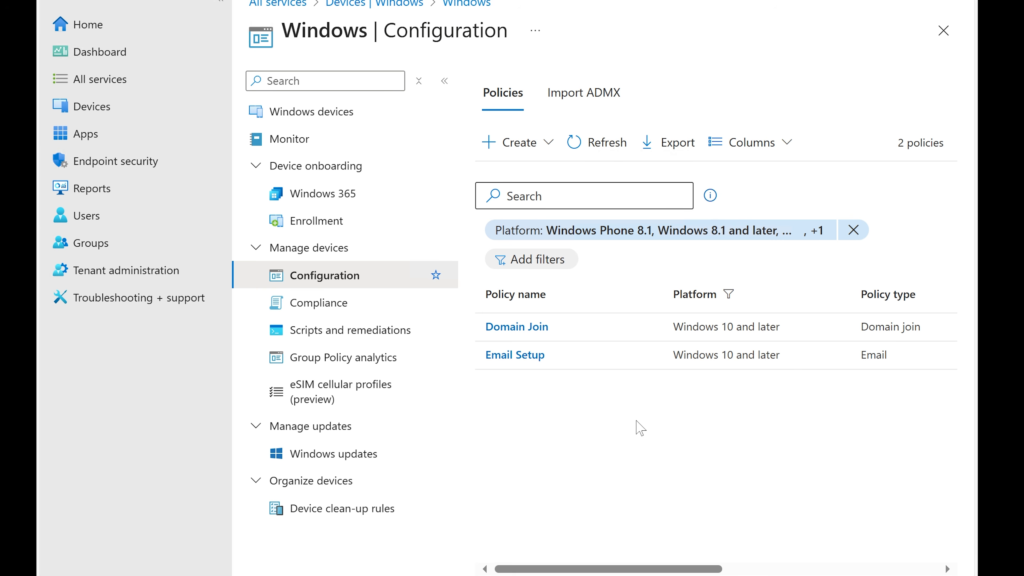
click(517, 151)
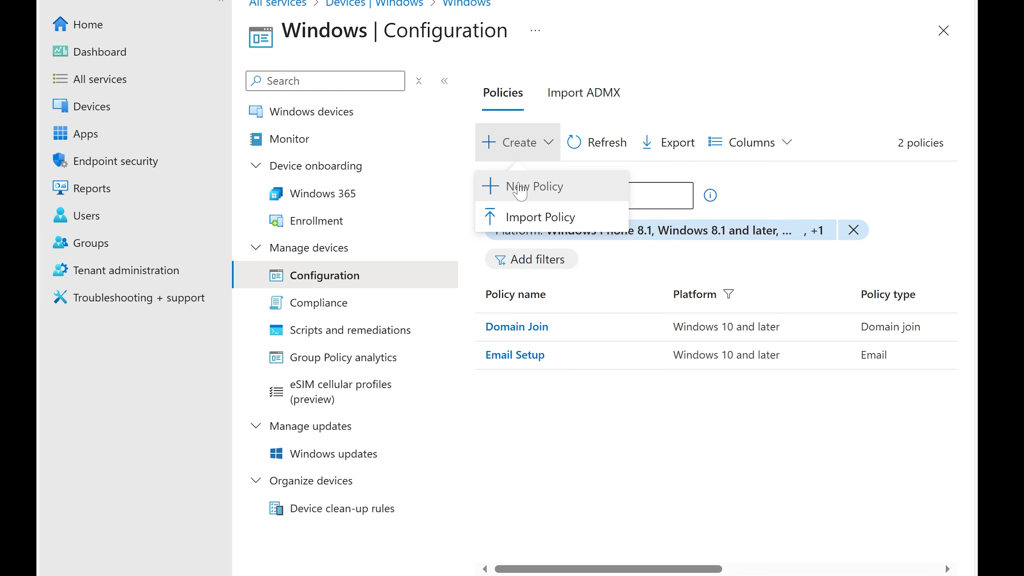
click(520, 186)
click(556, 95)
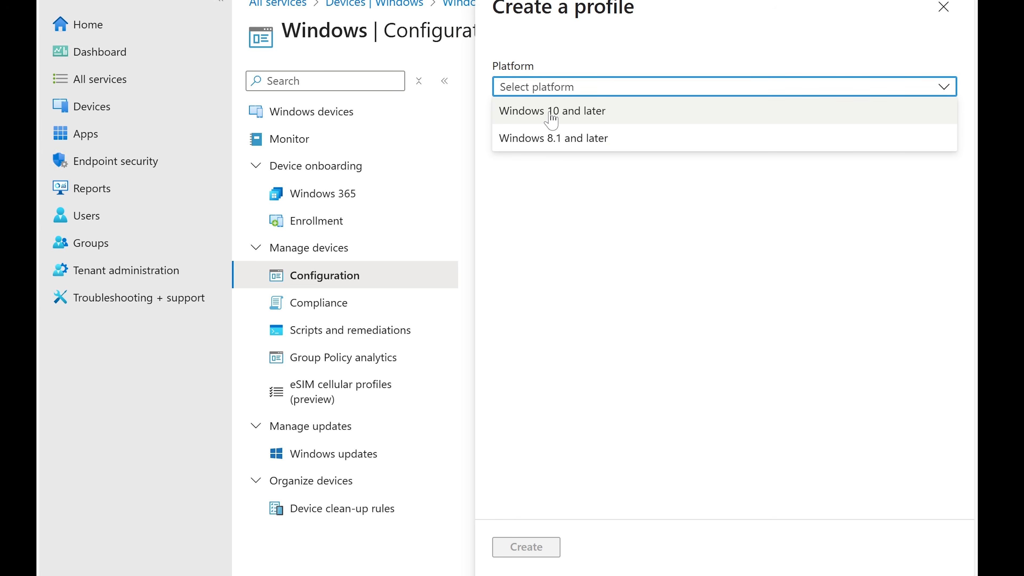
click(581, 115)
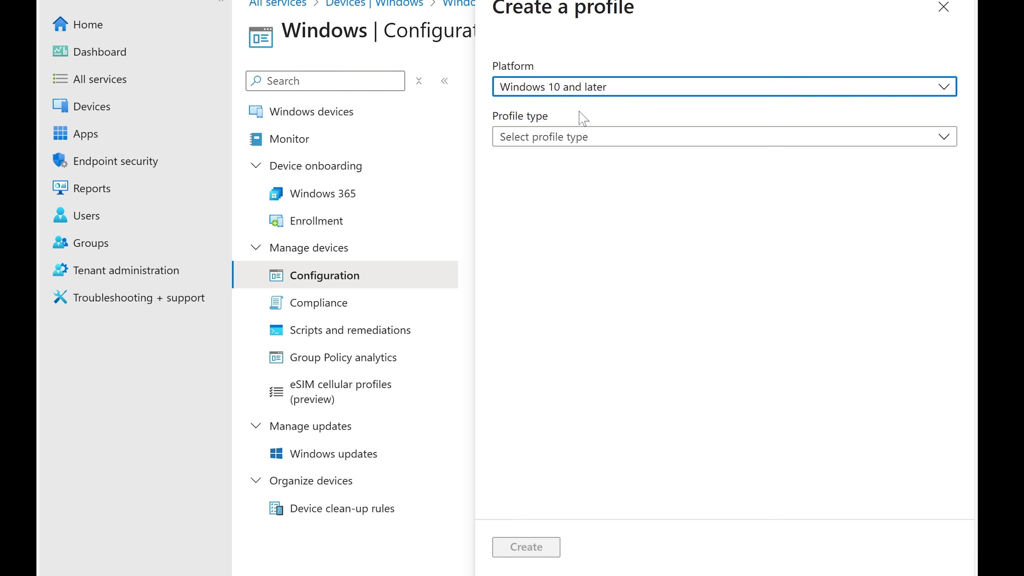
Try the Settings catalog and Properties catalog profile types and read their descriptions
click(576, 137)
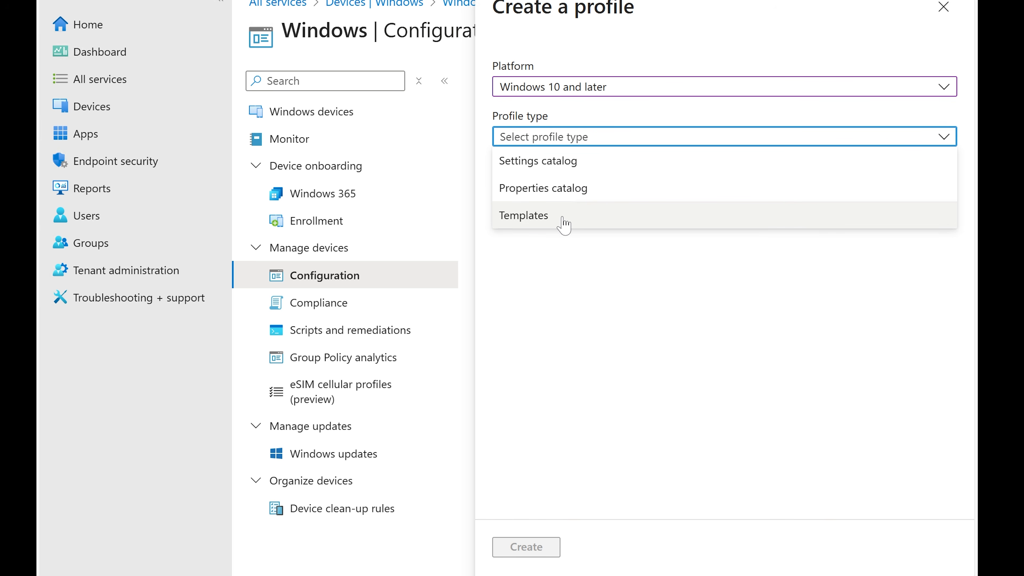
click(575, 172)
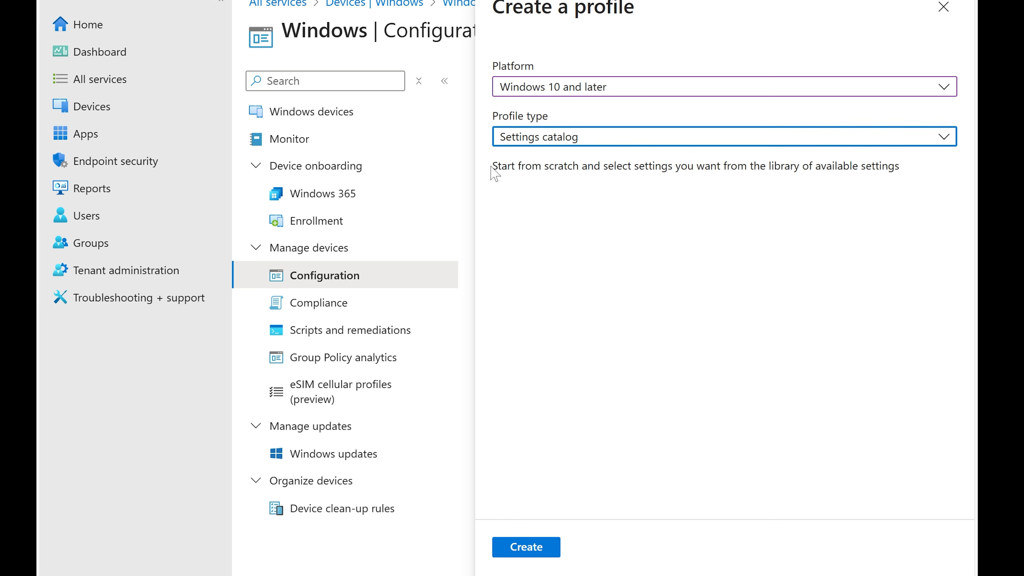
drag(492, 167, 907, 176)
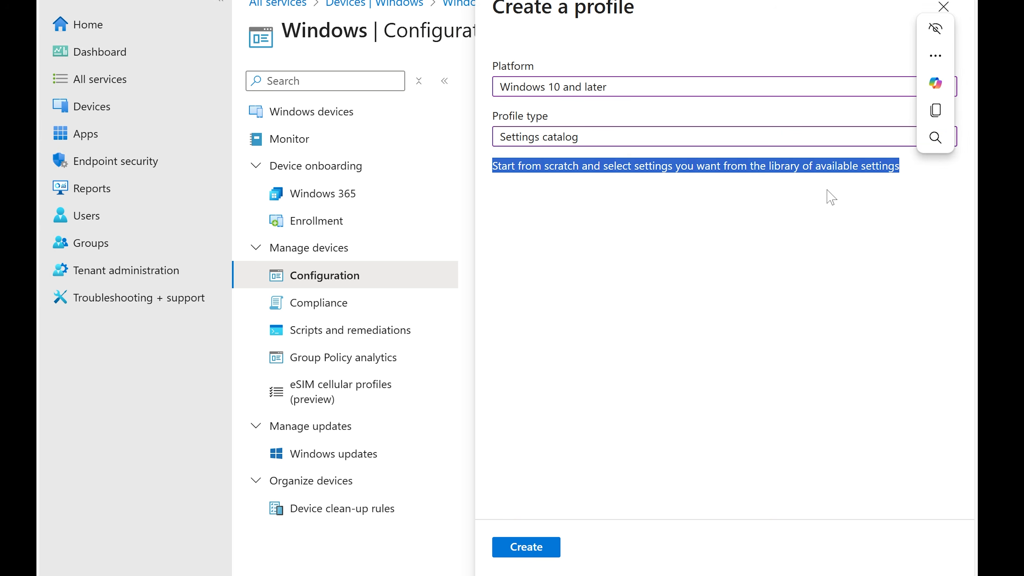
click(647, 142)
click(559, 193)
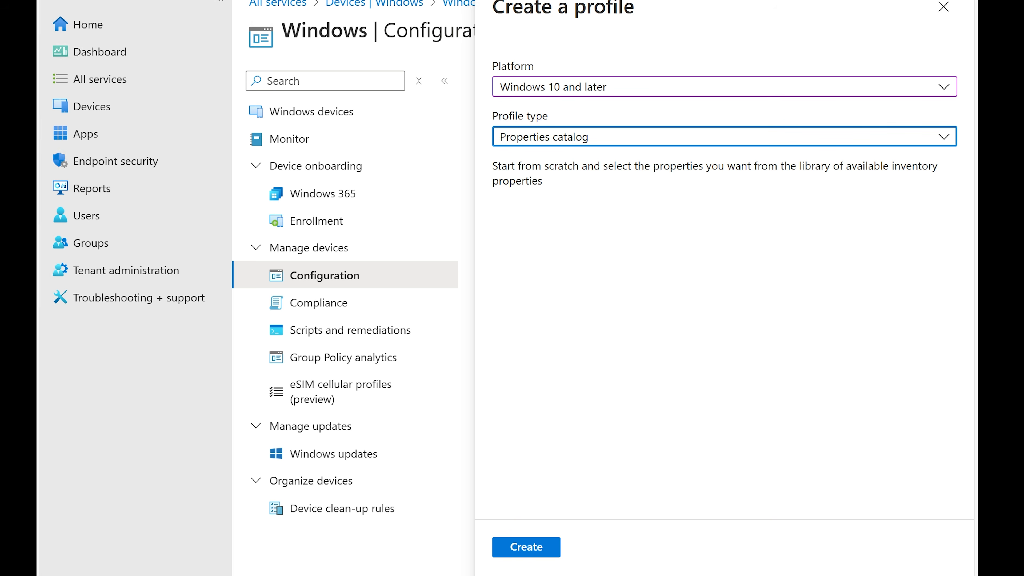
drag(492, 166, 938, 185)
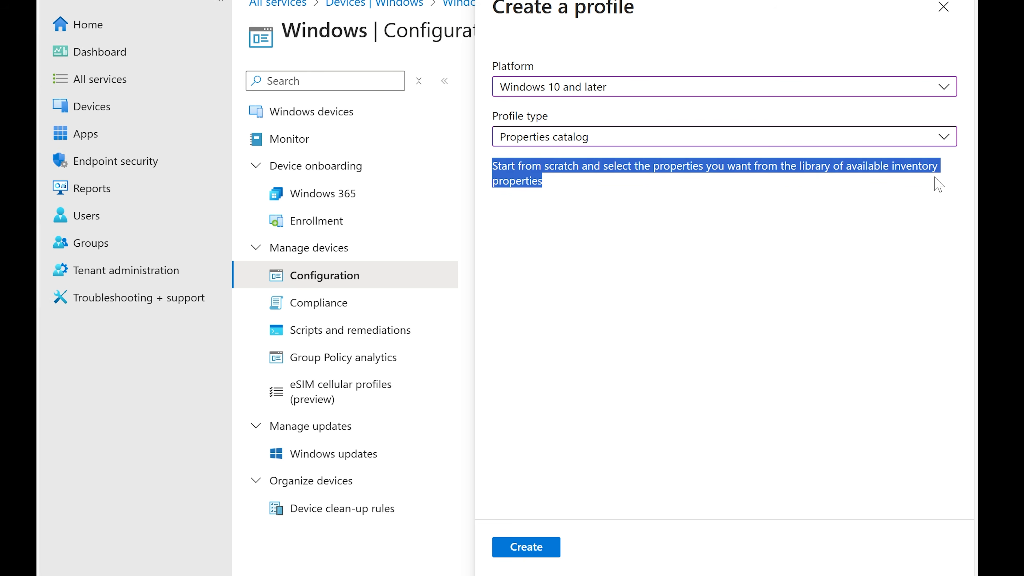
Set the profile type to Templates and read its description
click(536, 137)
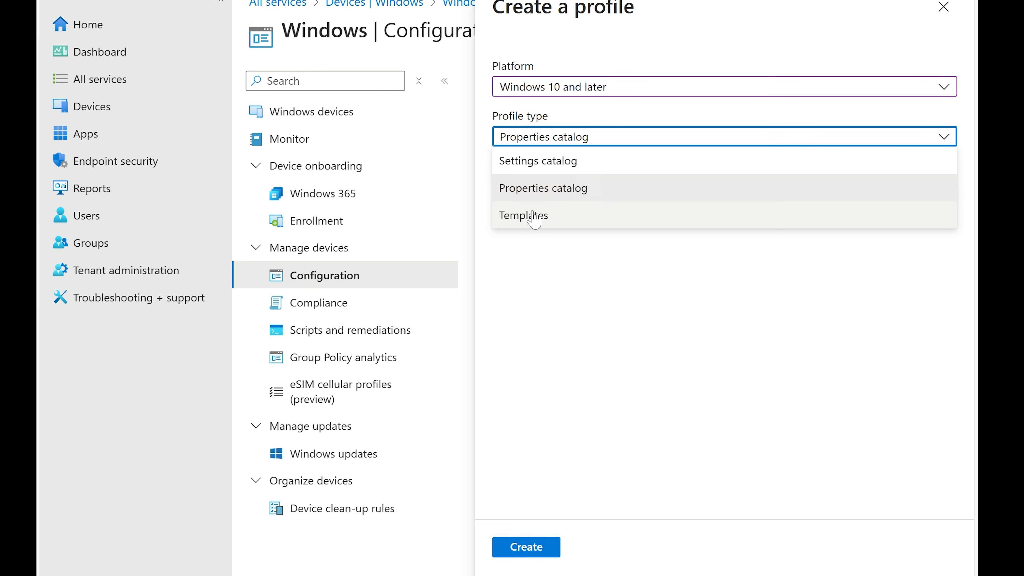
click(534, 218)
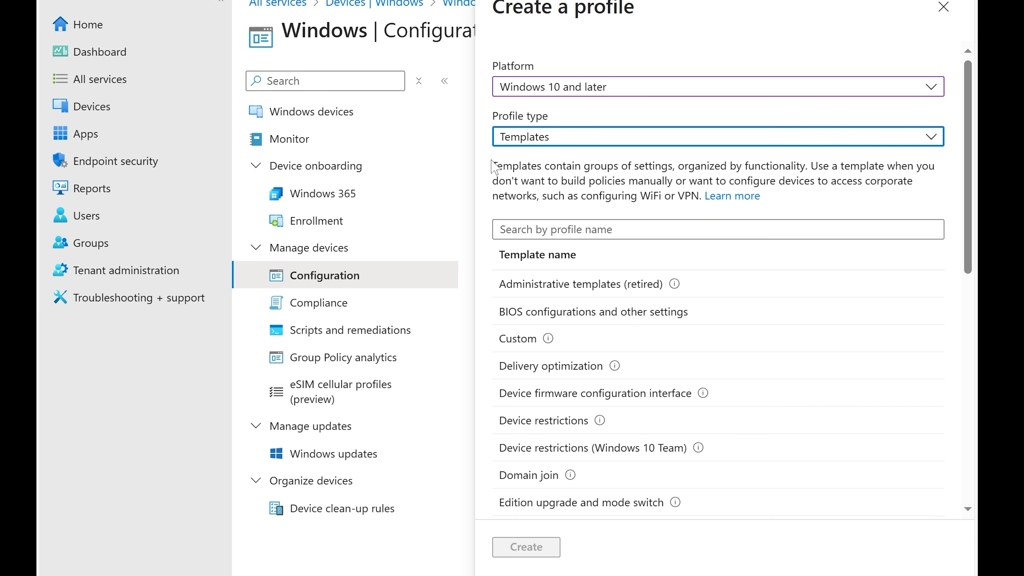
drag(490, 166, 894, 182)
click(920, 110)
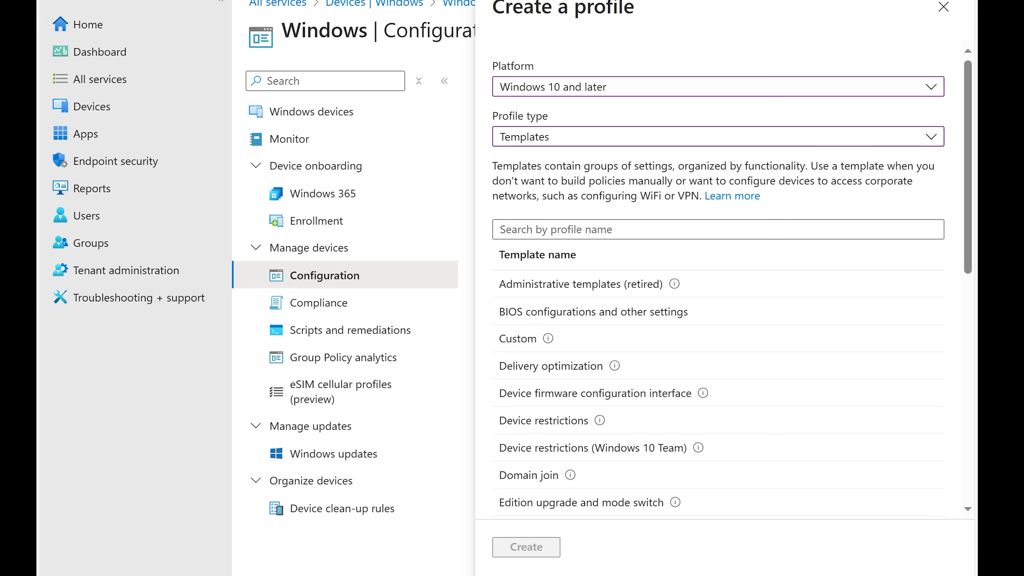
drag(810, 166, 908, 182)
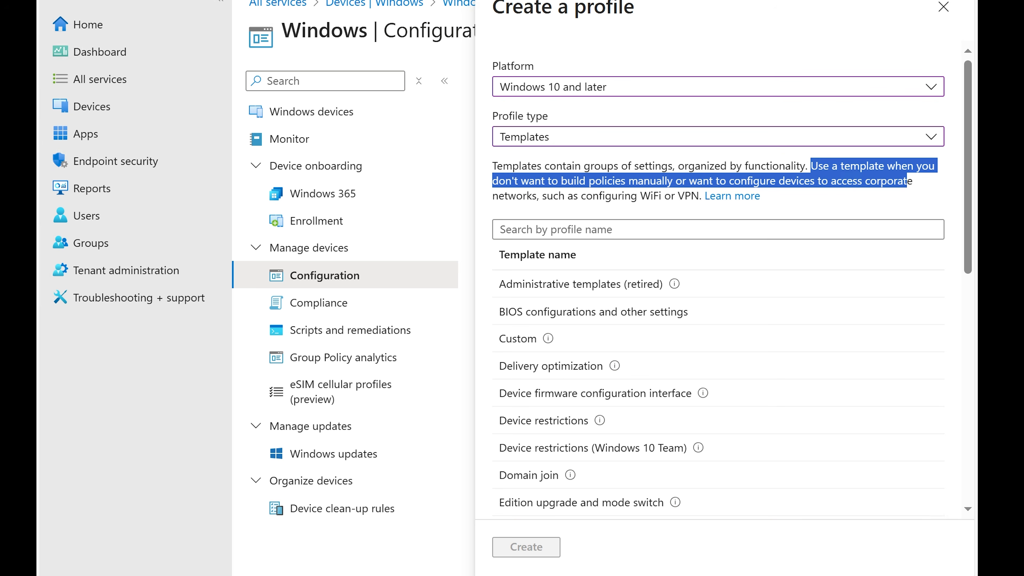
click(651, 212)
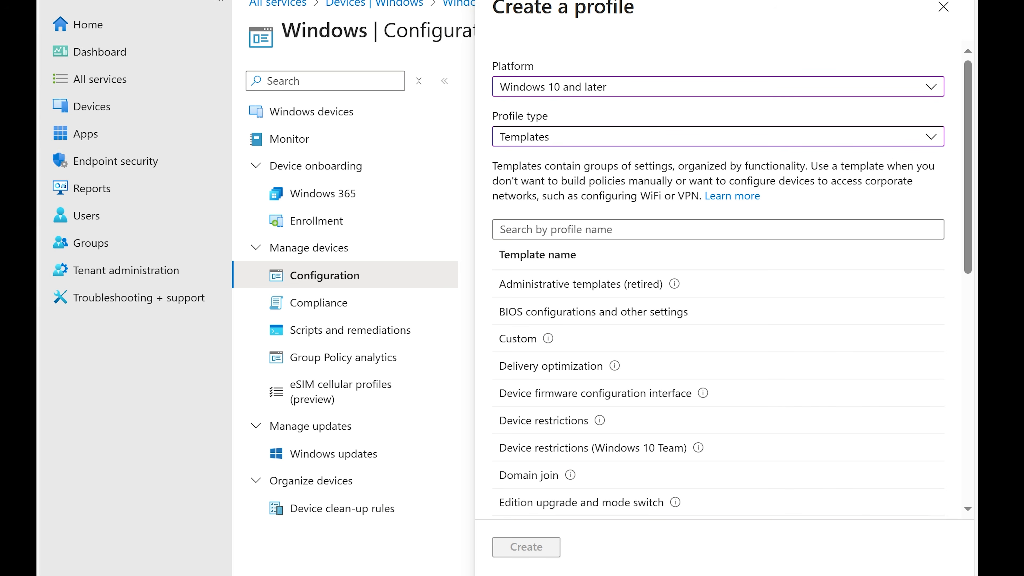
Browse the list of Windows configuration templates and read the Email template's description
click(648, 139)
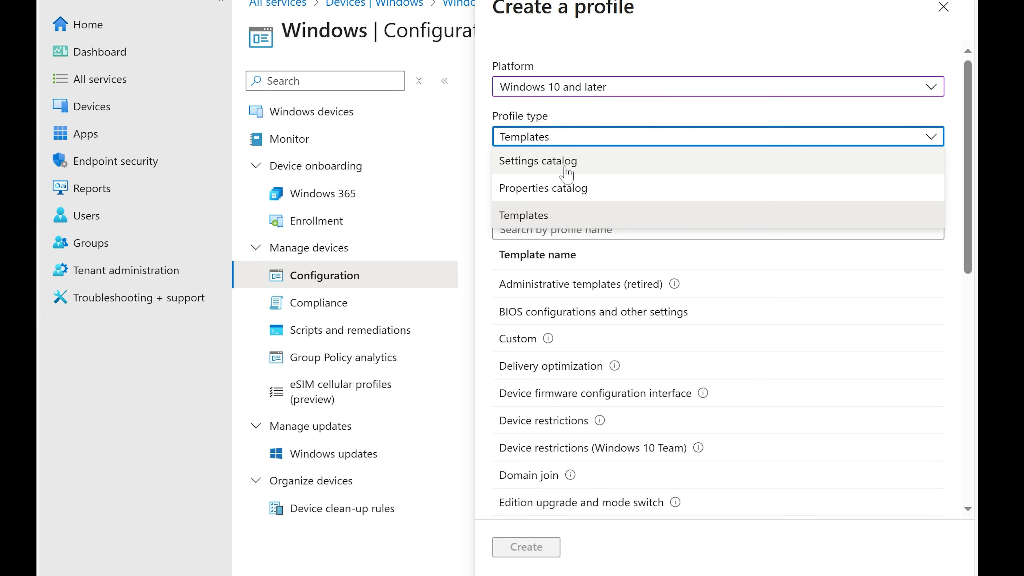
click(963, 162)
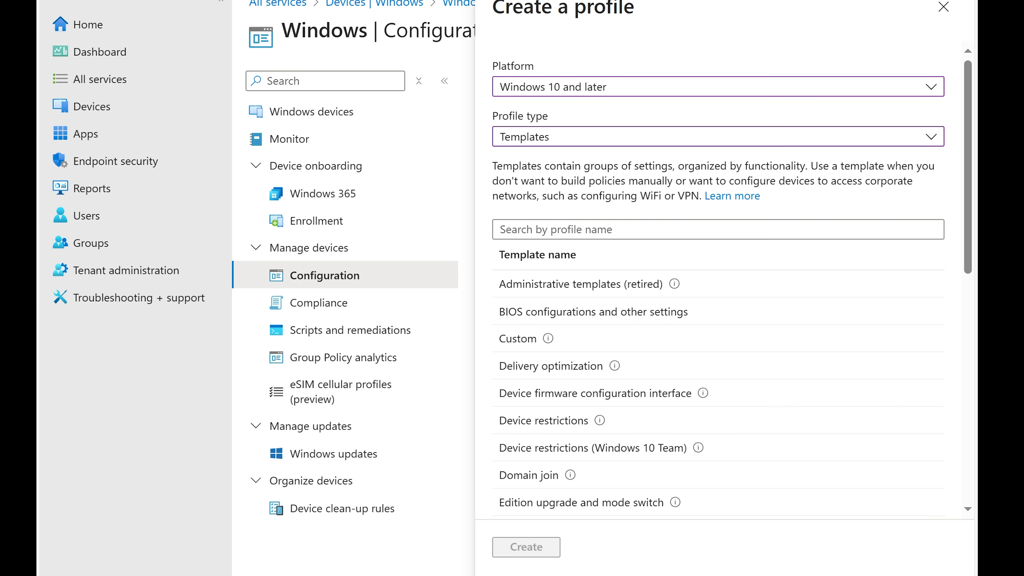
scroll(718, 283, down, 2)
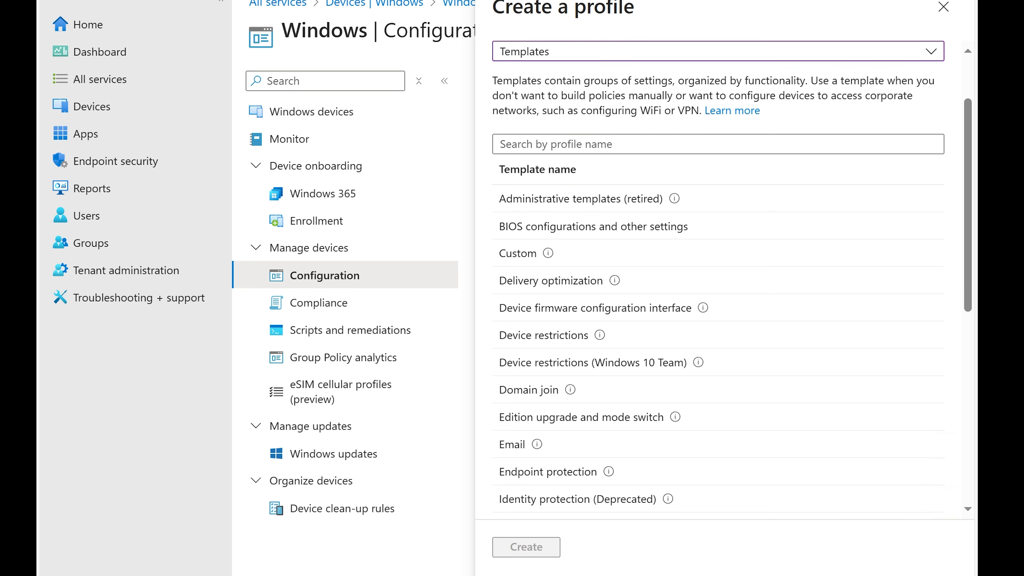
scroll(667, 297, down, 4)
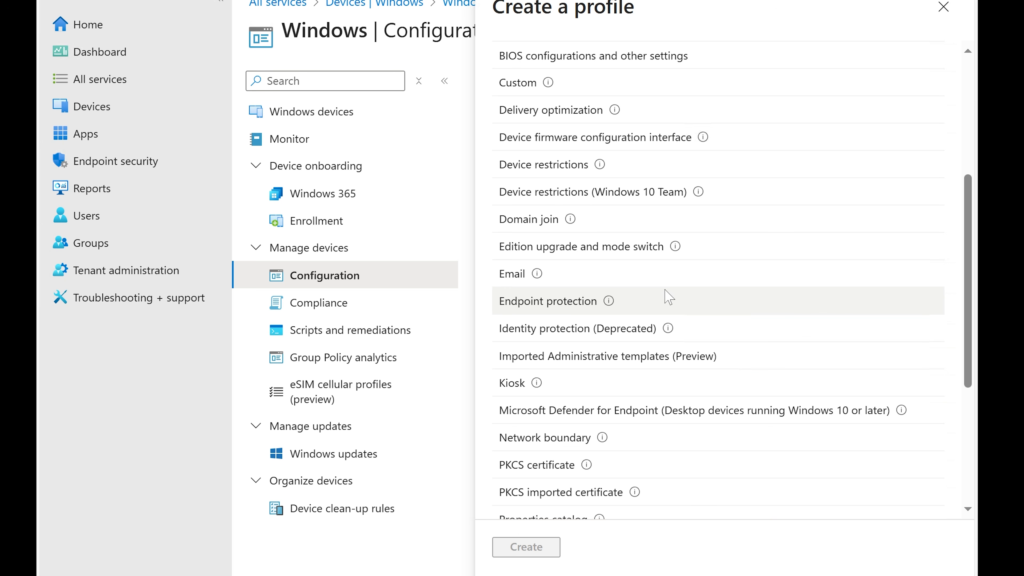
scroll(580, 377, down, 2)
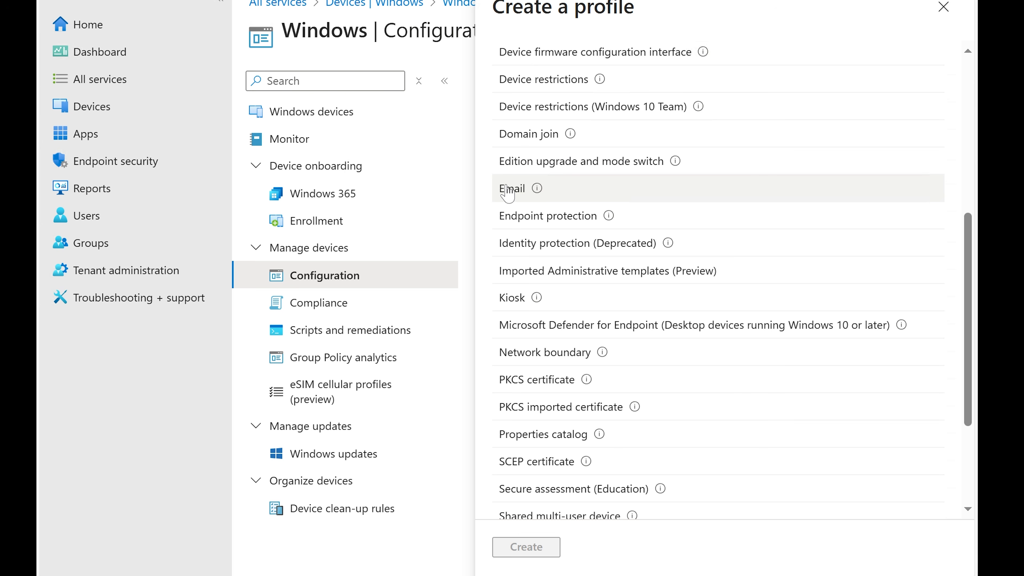
mouse_move(537, 185)
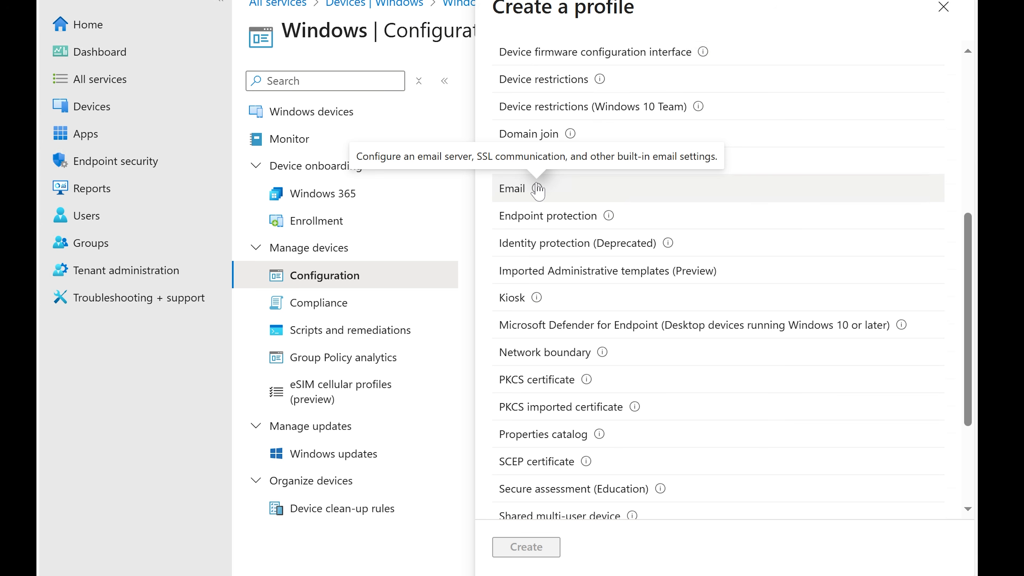
scroll(549, 229, down, 2)
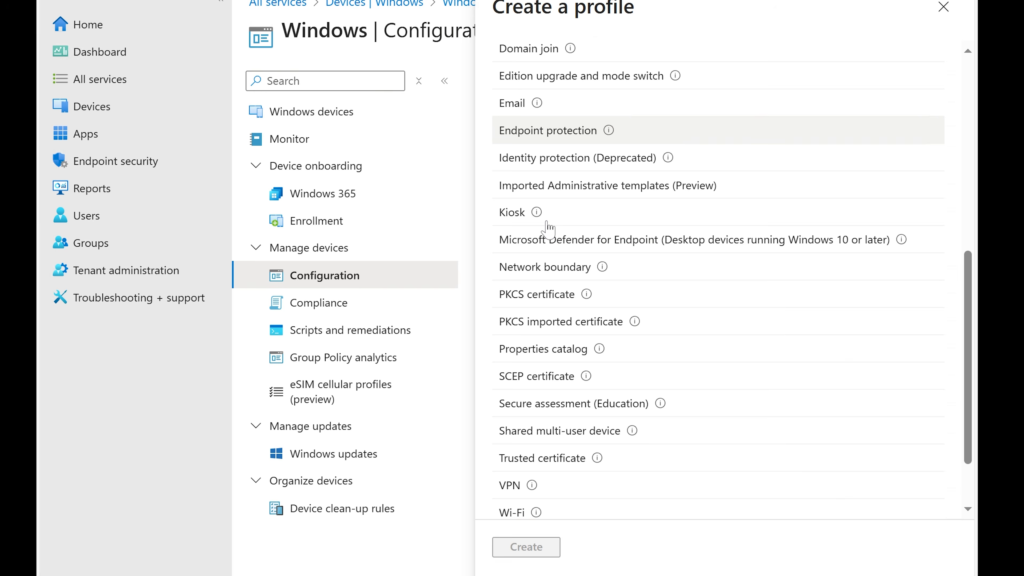
scroll(548, 229, down, 2)
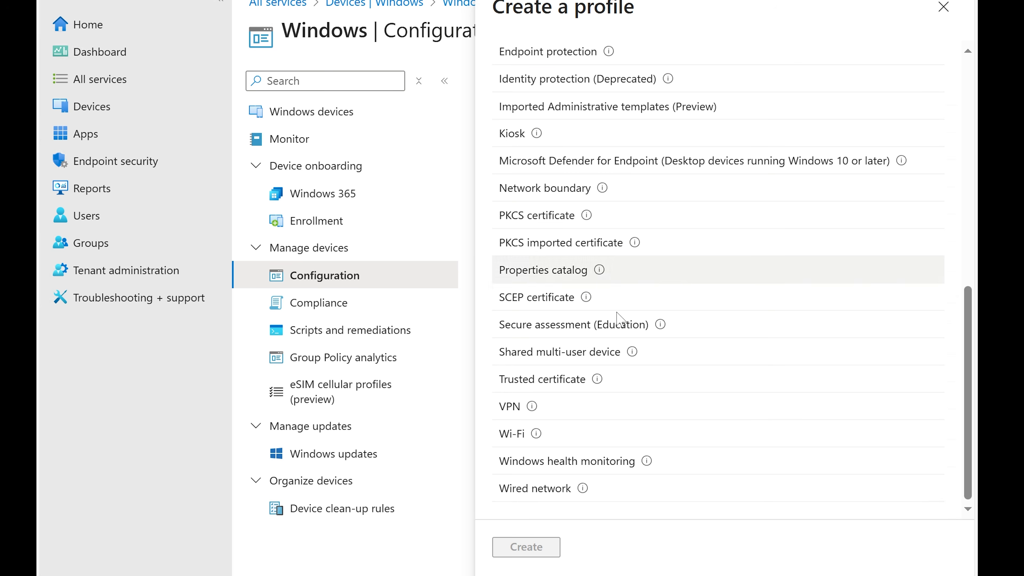
Create a profile from the VPN template, naming it VPN Setup and using the same text as its description
click(509, 413)
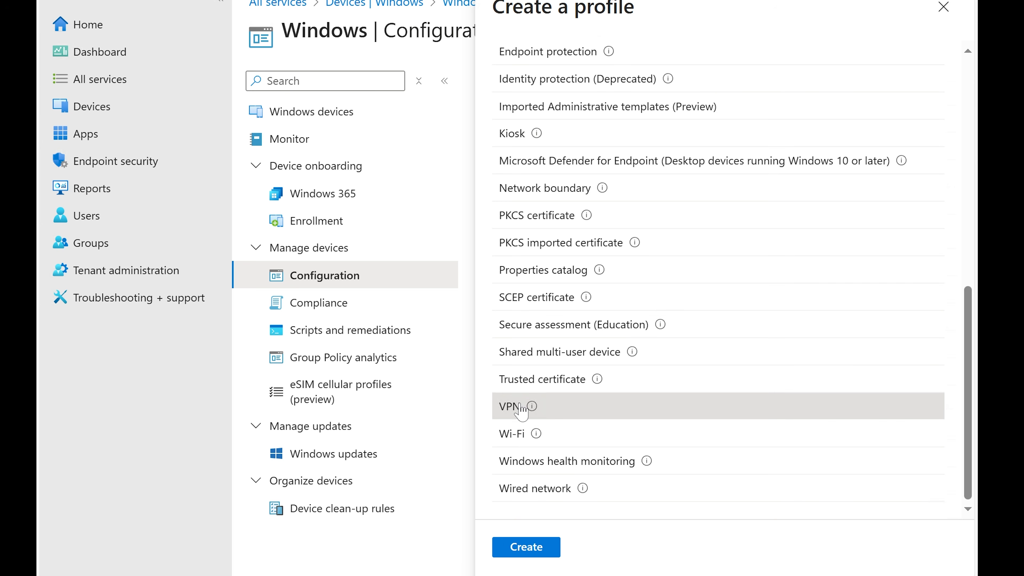
click(526, 548)
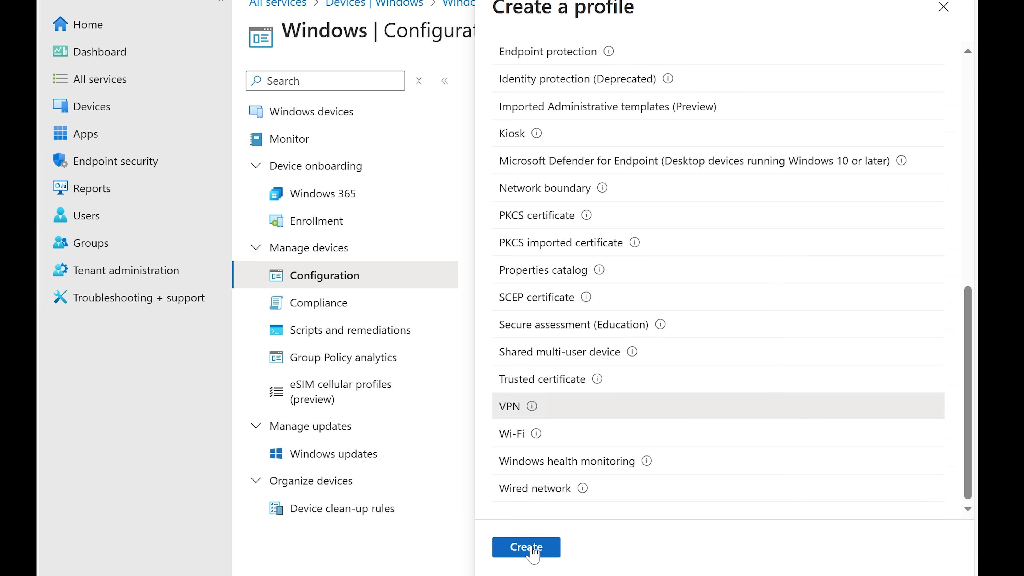
click(477, 133)
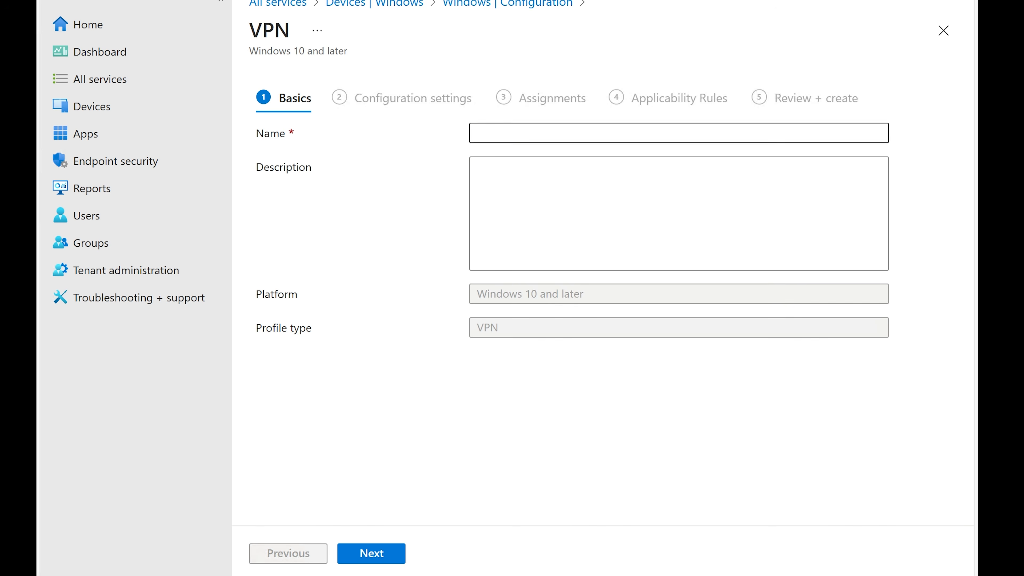
text(VPN)
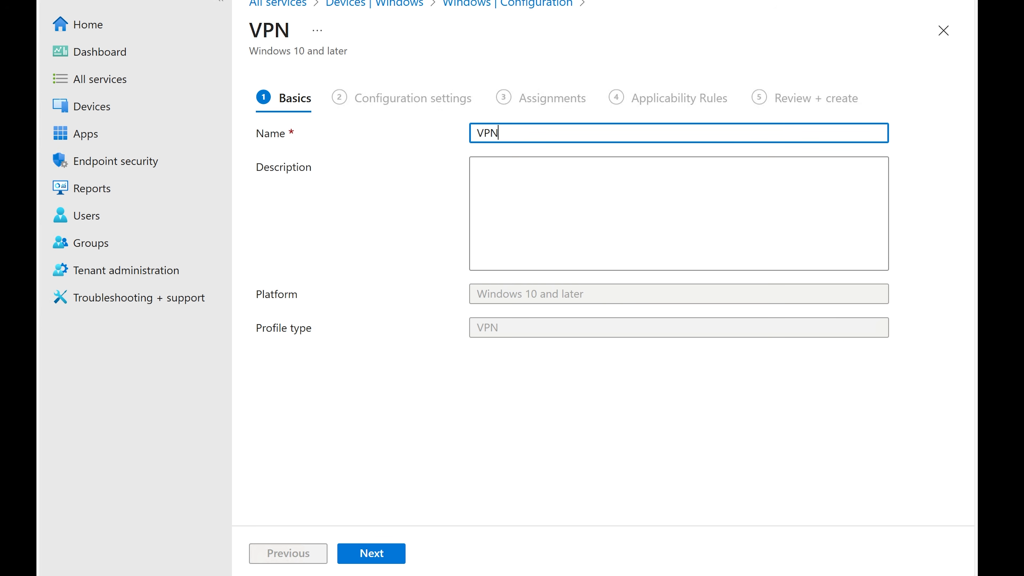
text( Setup)
key(ctrl+a)
key(ctrl+c)
key(Tab)
key(ctrl+v)
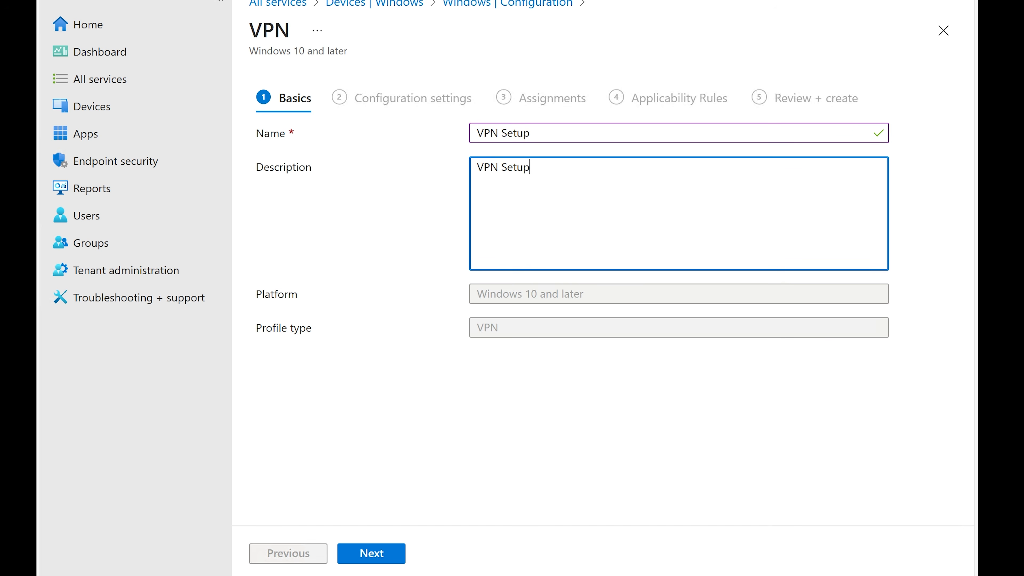
Continue to the configuration settings, keep the User scope, and set the connection type to Pulse Secure
click(372, 554)
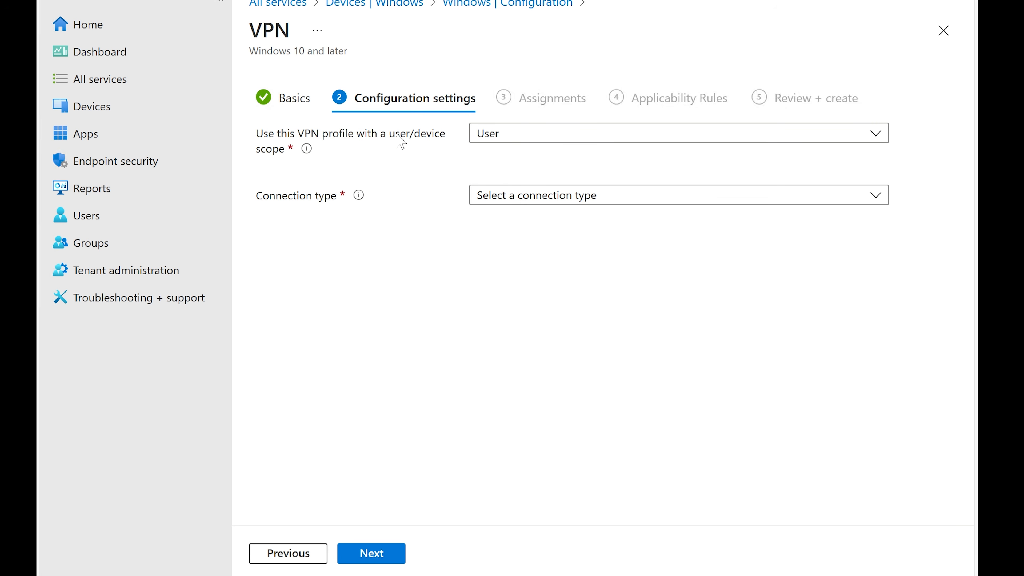
click(503, 133)
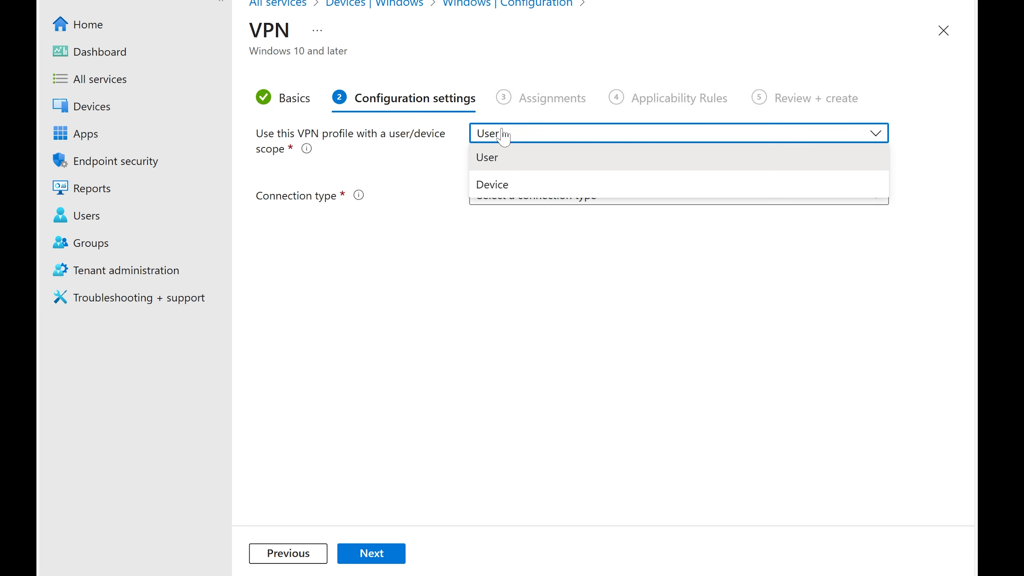
click(502, 133)
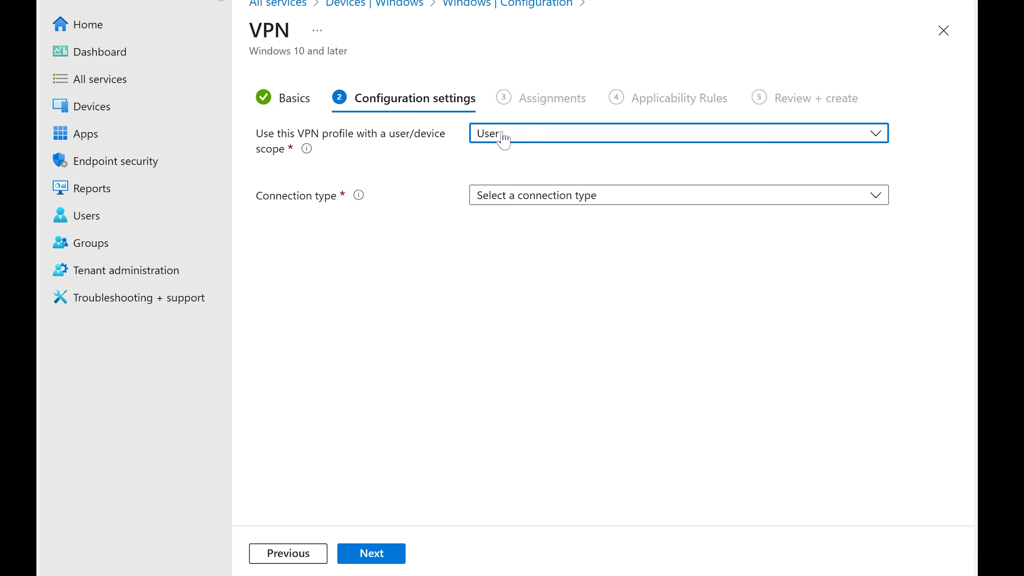
click(488, 163)
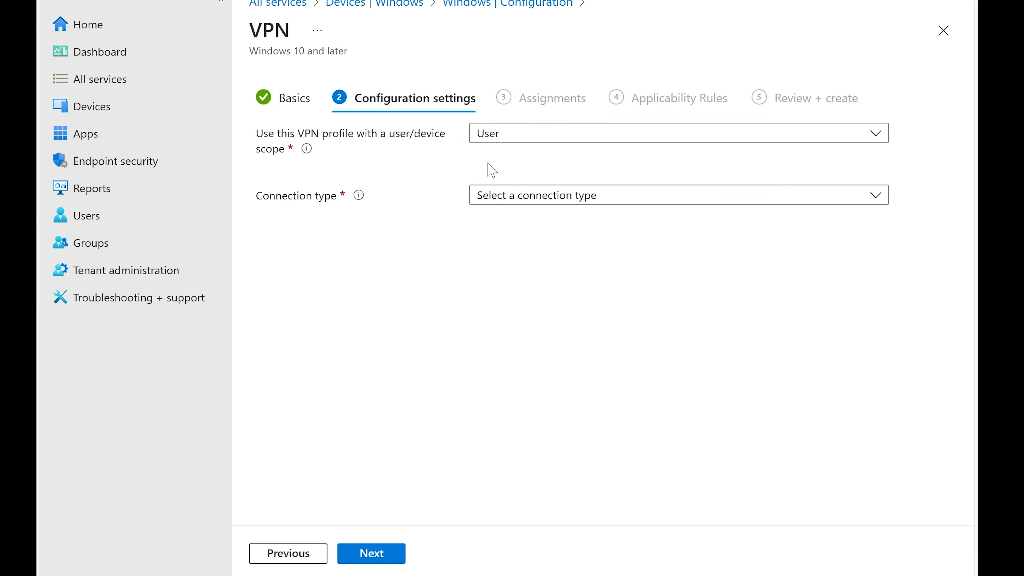
click(522, 195)
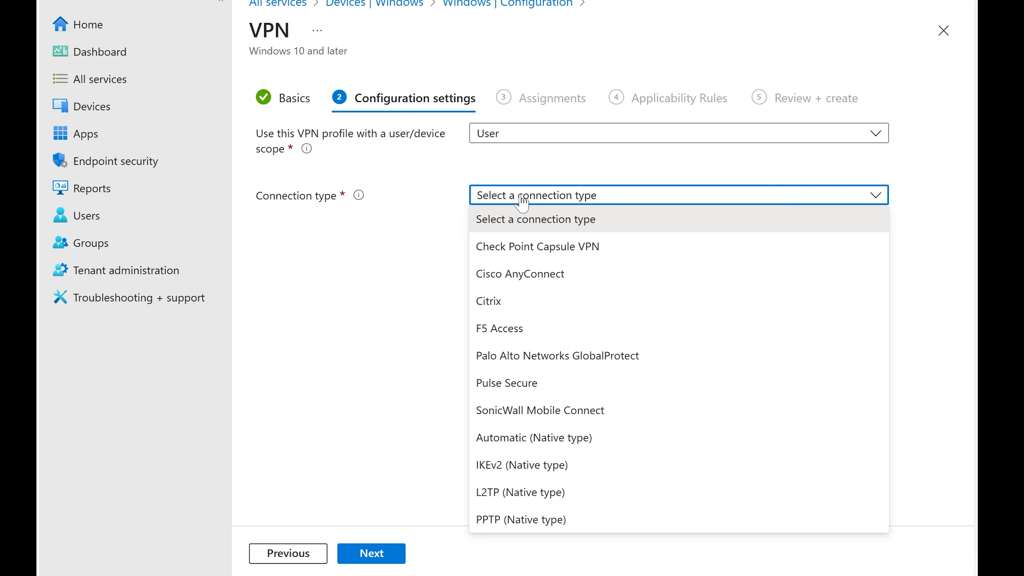
click(423, 199)
mouse_move(359, 201)
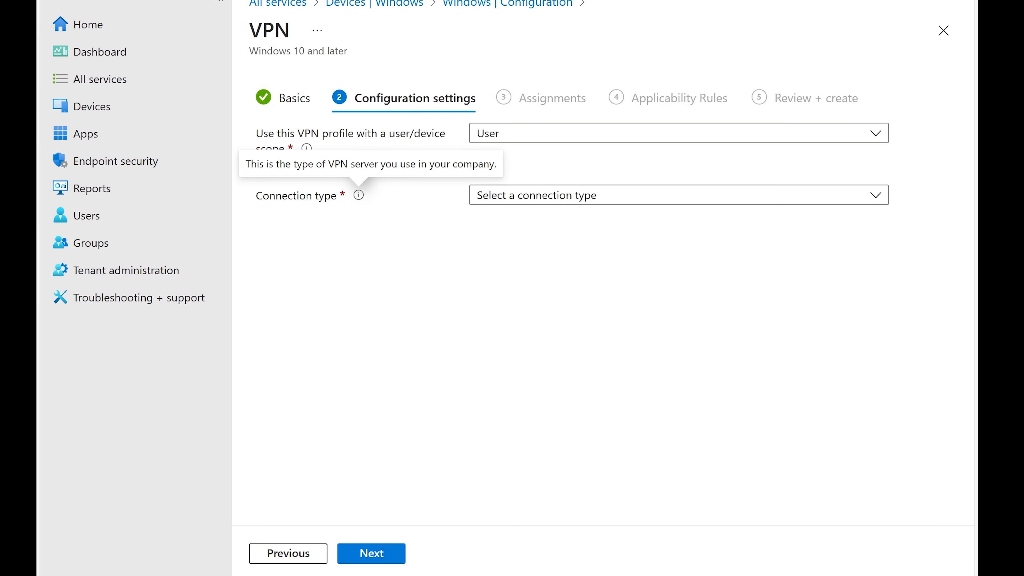
click(613, 198)
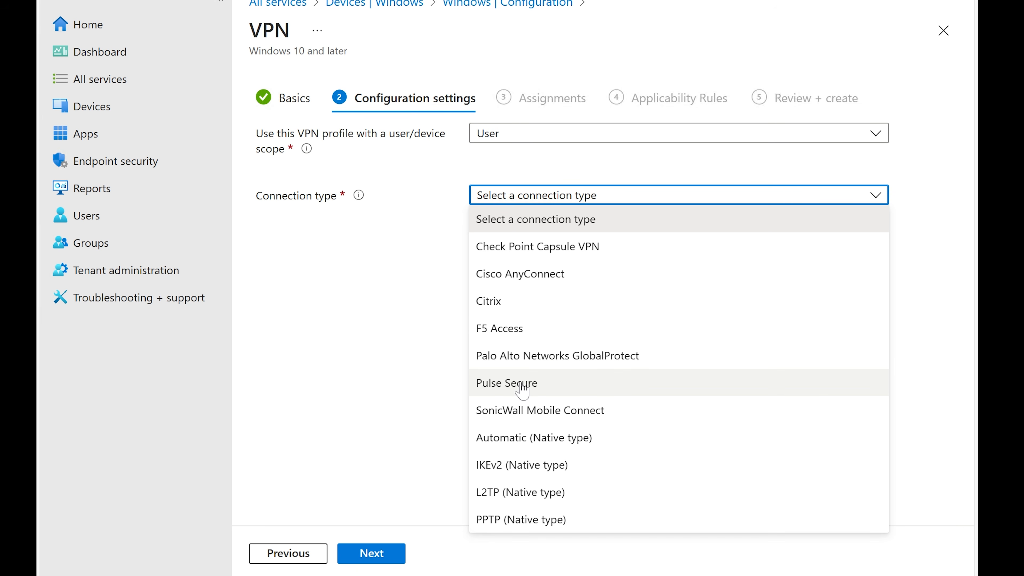
click(534, 379)
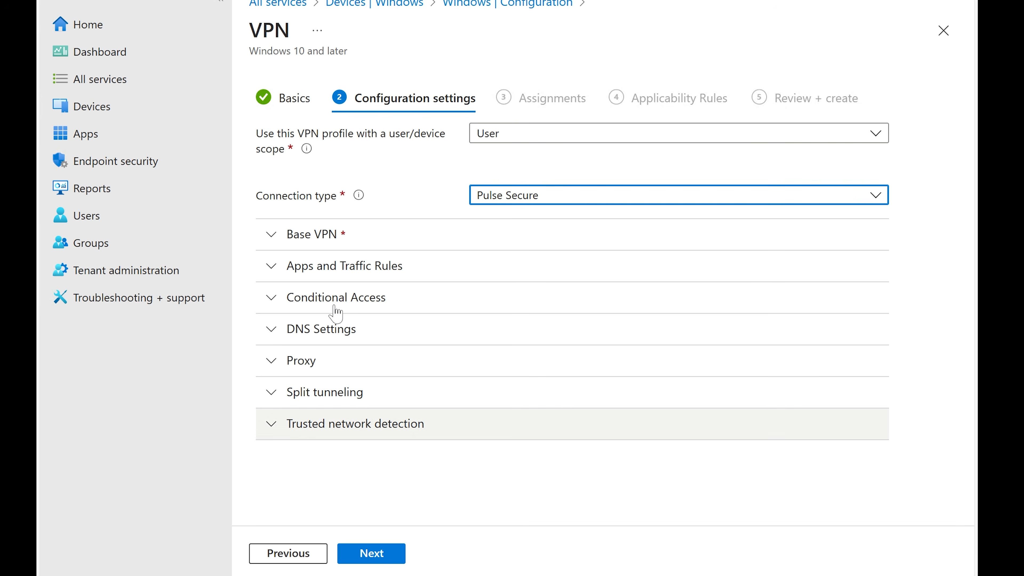
Expand the Base VPN settings to examine its fields, then close the VPN profile without saving it
click(331, 238)
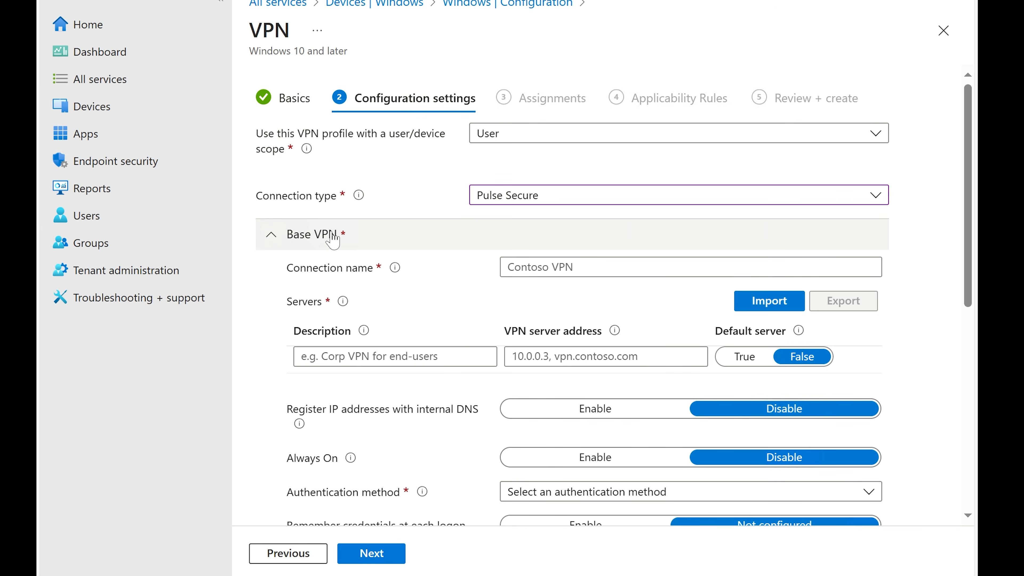
scroll(331, 238, down, 2)
click(633, 180)
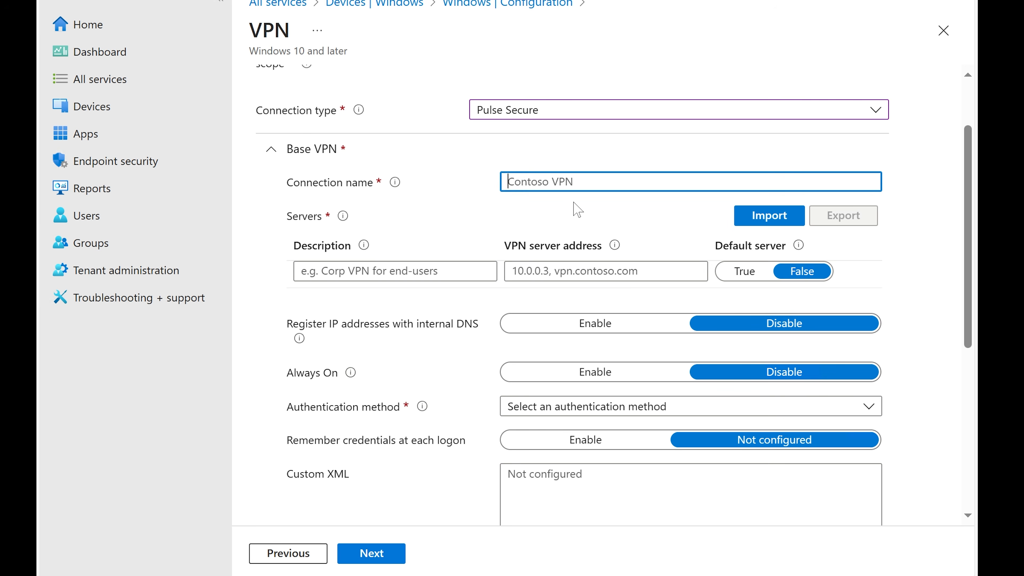
scroll(577, 209, down, 4)
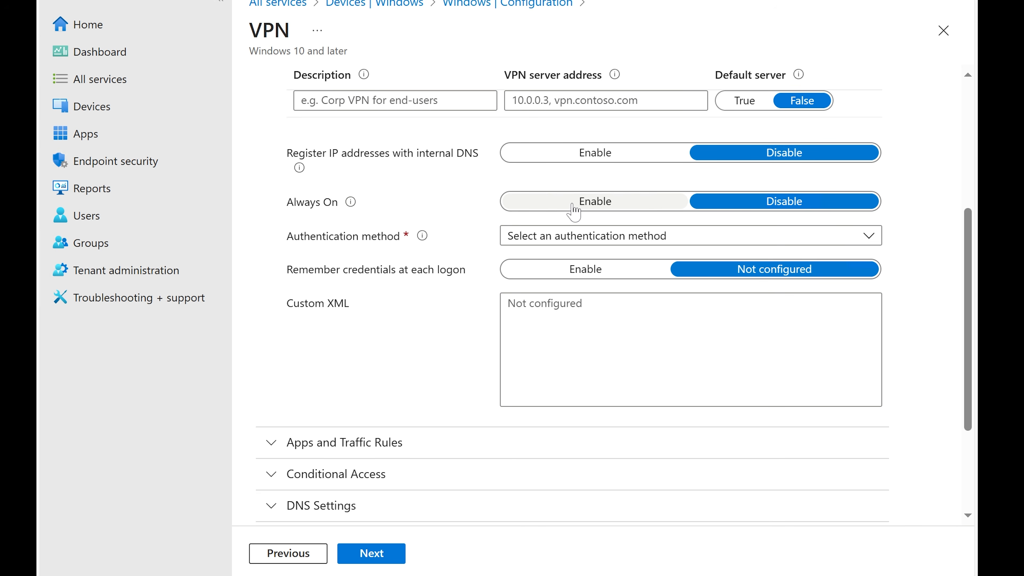
scroll(575, 210, up, 4)
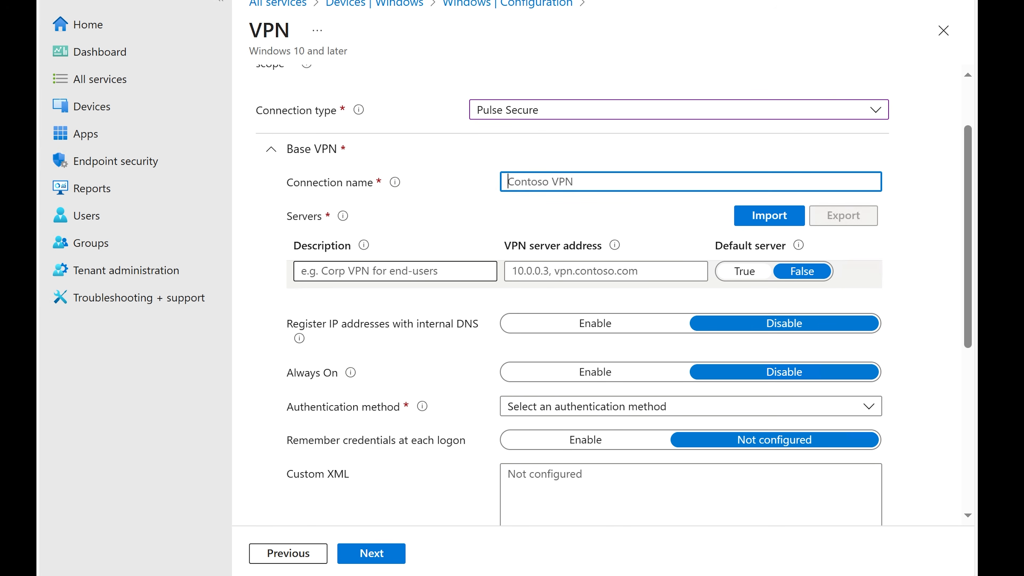
click(396, 271)
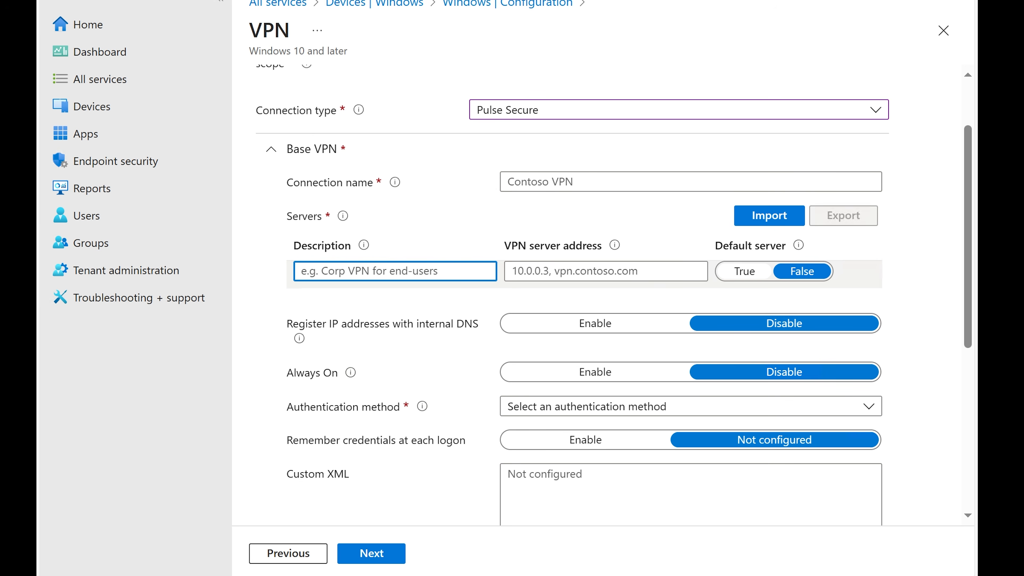
click(606, 271)
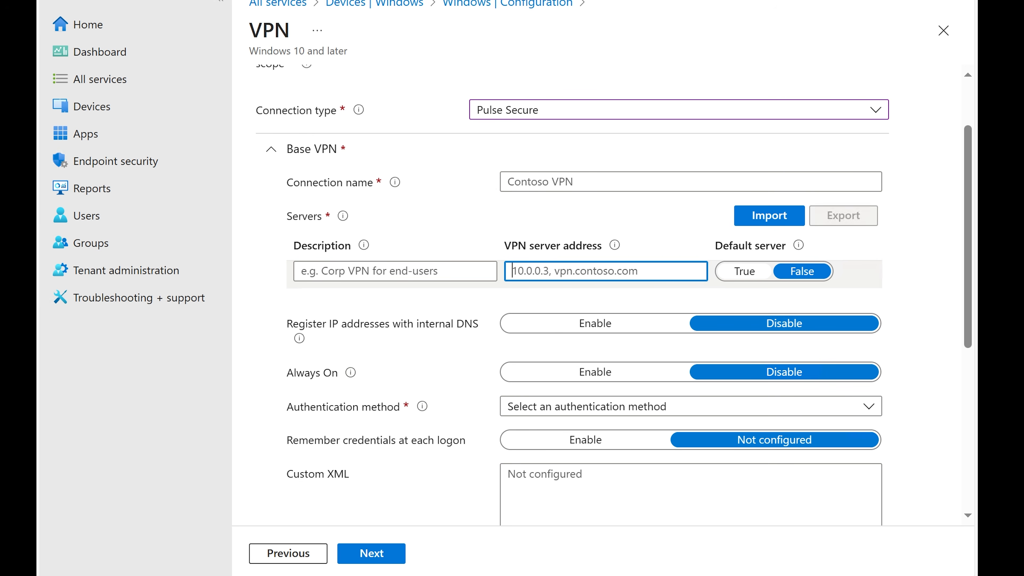
scroll(668, 275, down, 2)
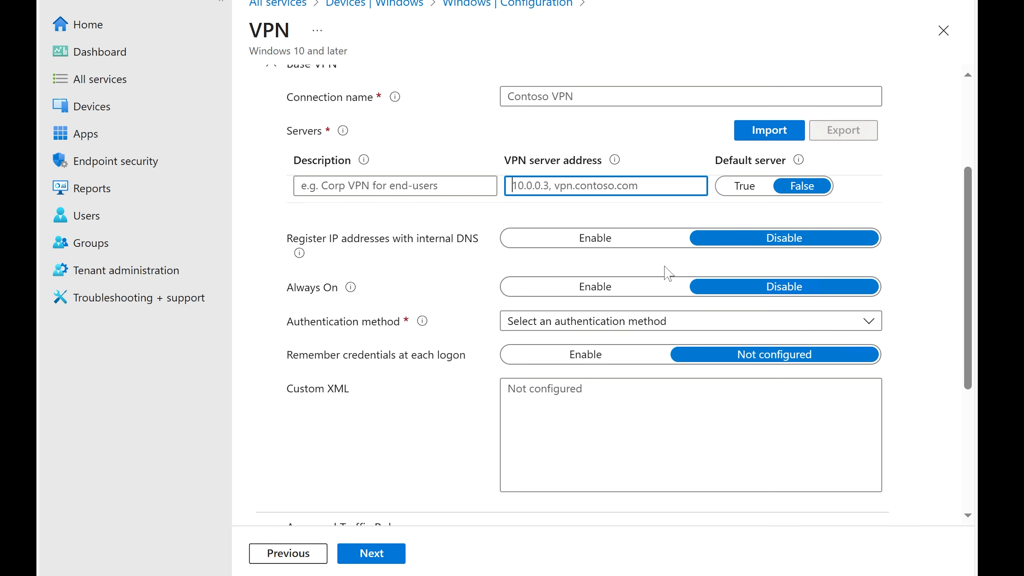
scroll(668, 273, up, 4)
click(942, 29)
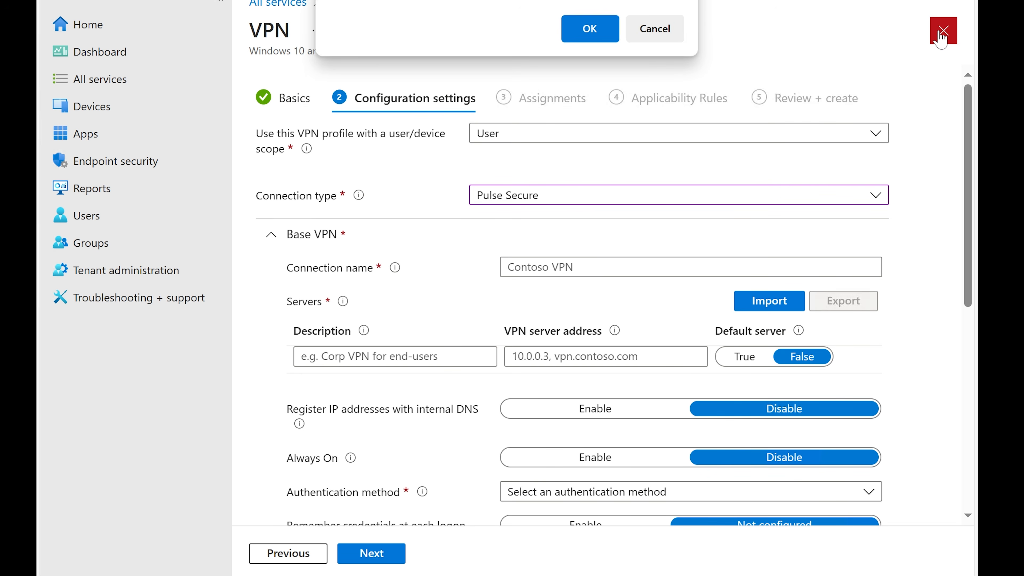
click(588, 28)
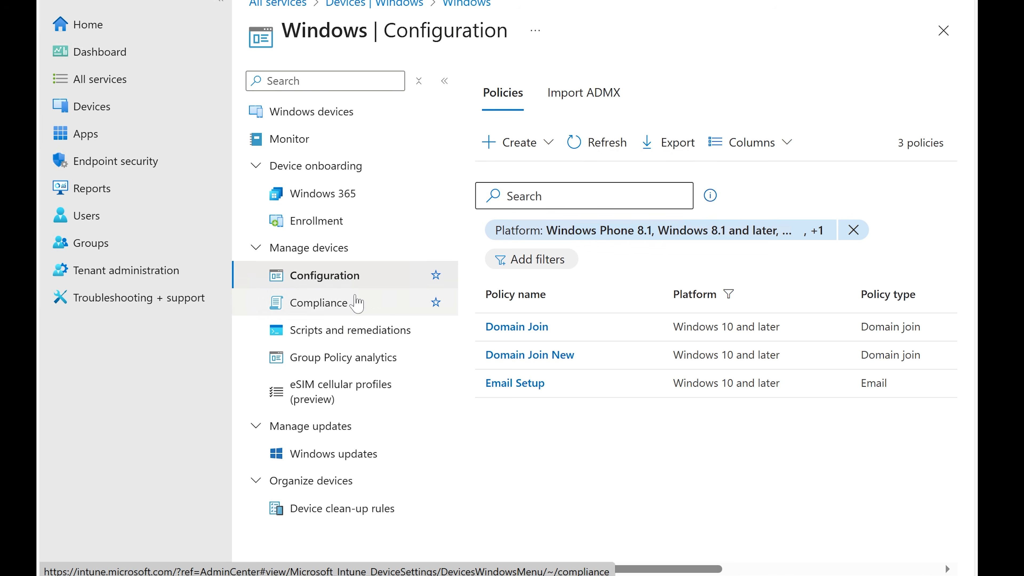
Start a new configuration profile for Windows 10 and later with the Templates profile type
click(524, 145)
click(522, 187)
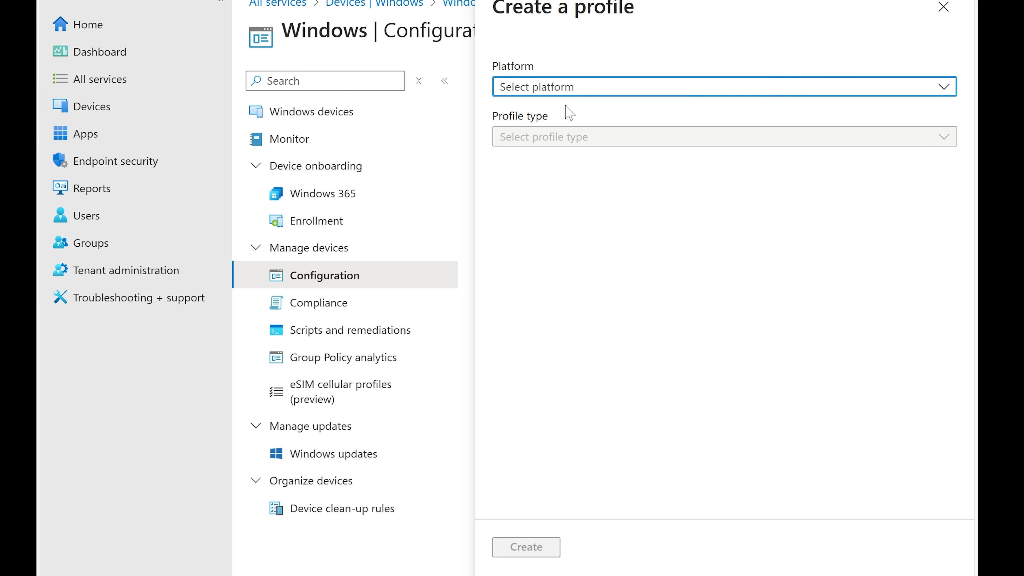
click(585, 88)
click(590, 107)
click(590, 144)
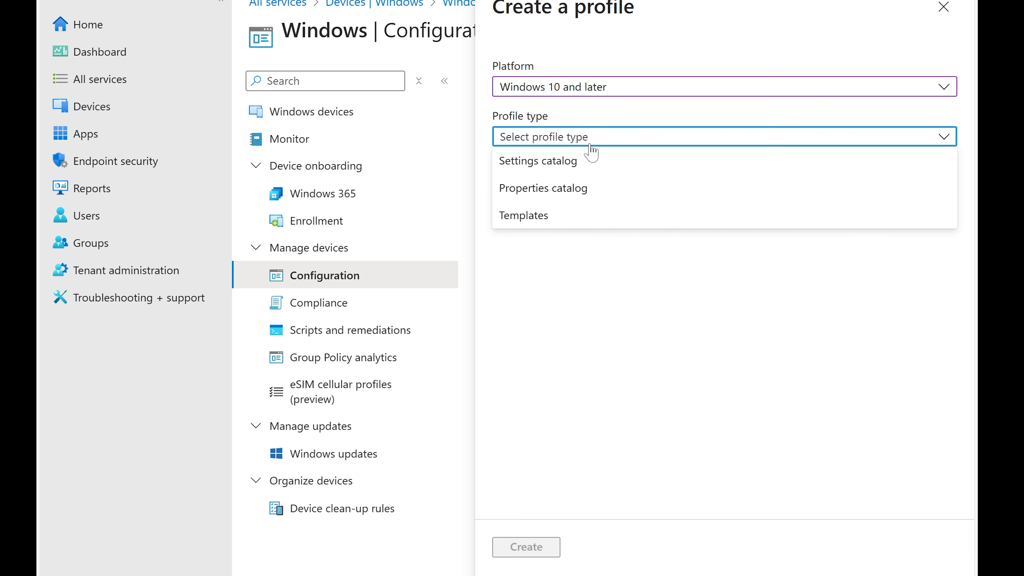
click(591, 218)
Select the Device restrictions template from the template list
scroll(670, 390, down, 4)
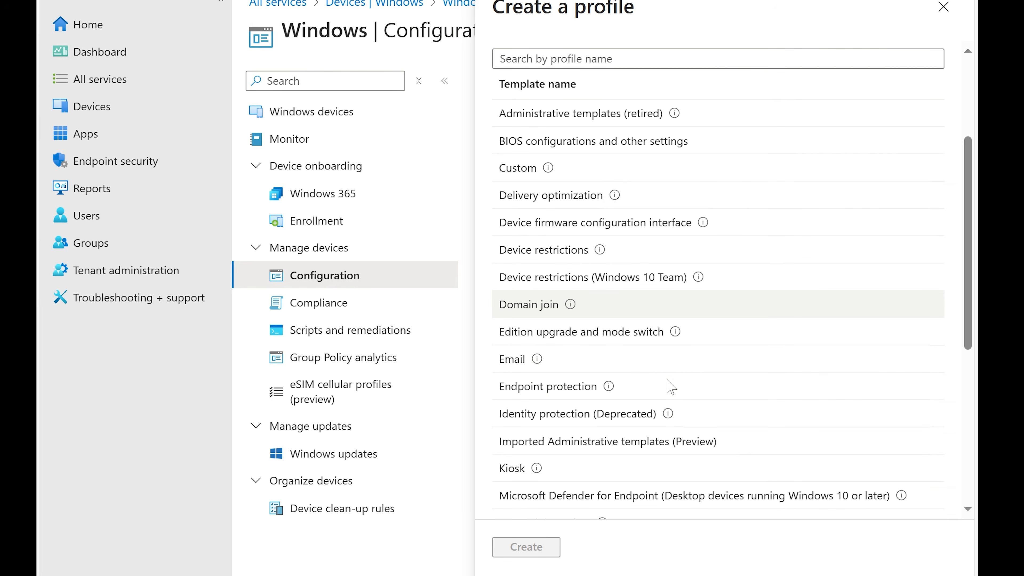
scroll(669, 388, down, 5)
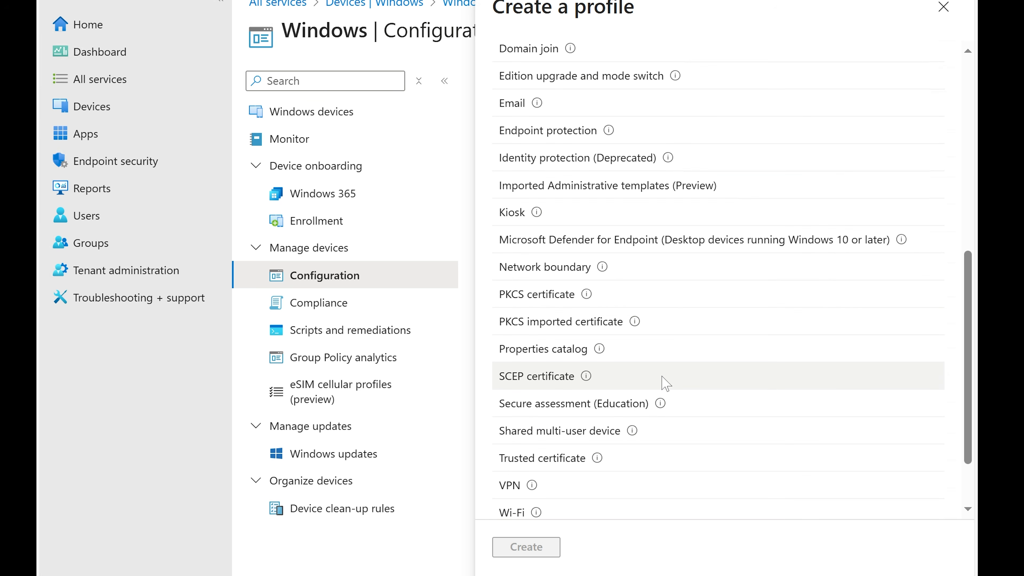
scroll(663, 384, up, 3)
click(561, 164)
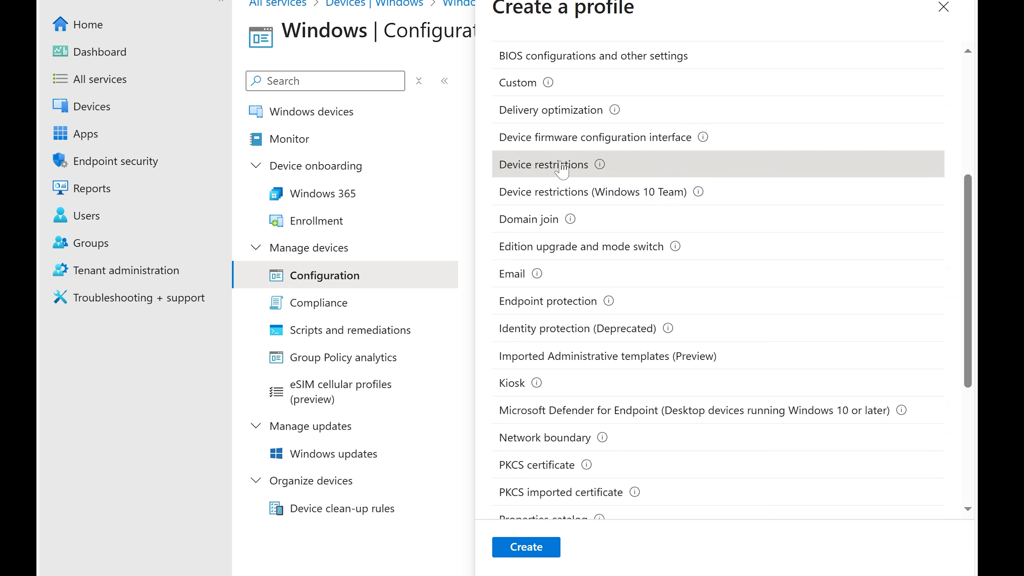
Create the Device restrictions profile, name it Restrictions with the same description, and continue to configuration settings
click(533, 553)
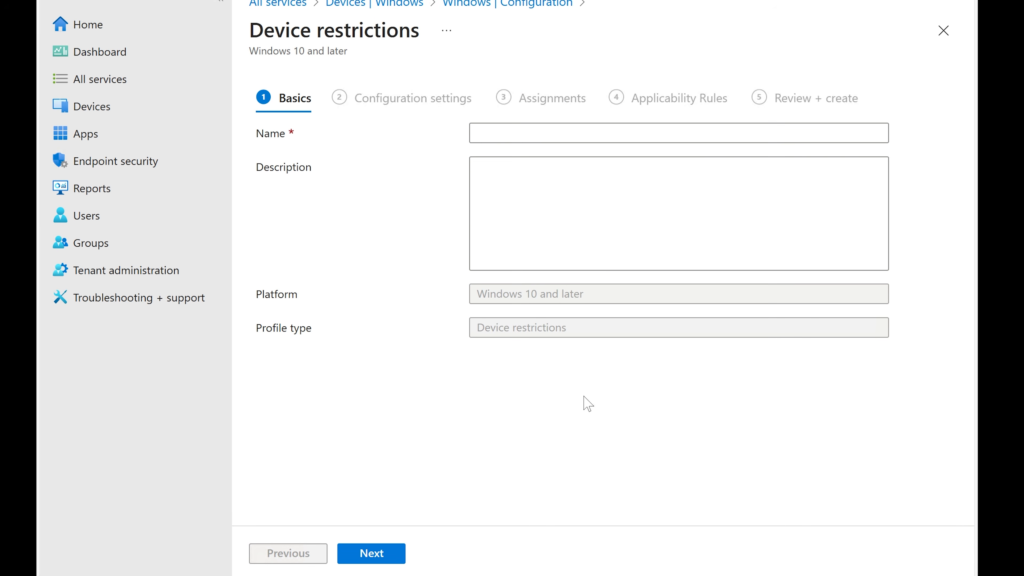
click(477, 133)
text(R)
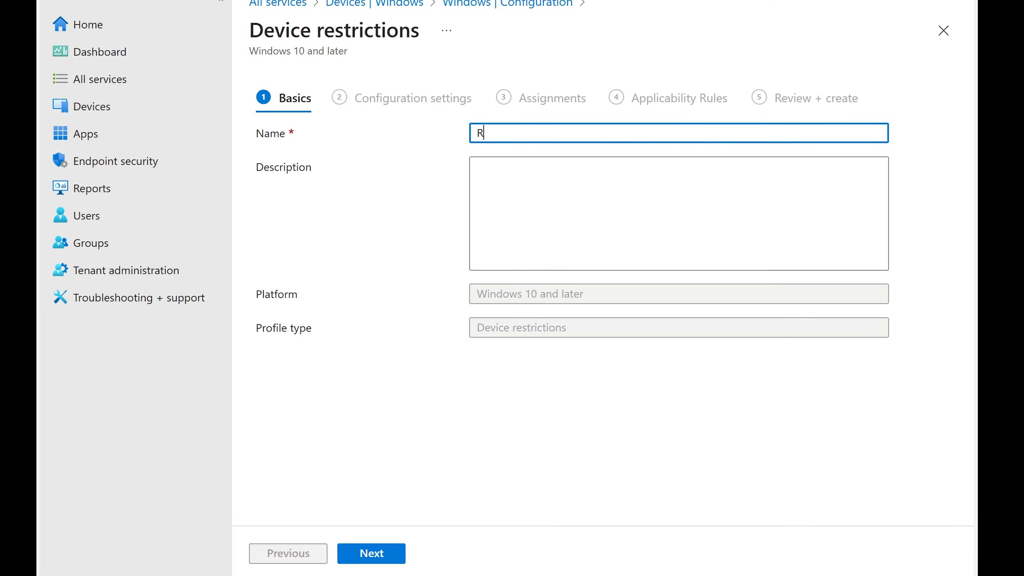
text(estrictions)
key(ctrl+a)
key(ctrl+c)
key(Tab)
key(ctrl+v)
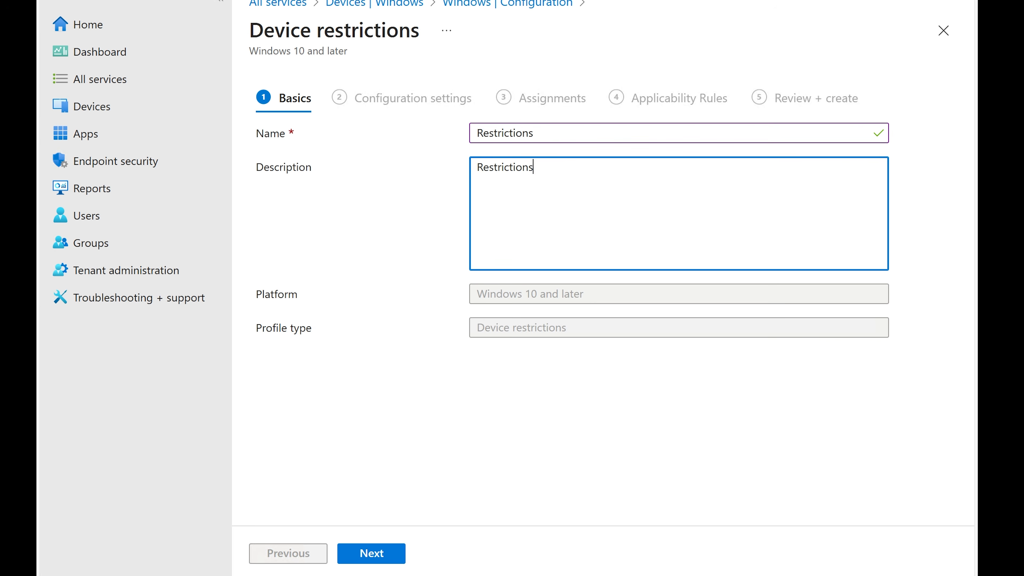
click(374, 551)
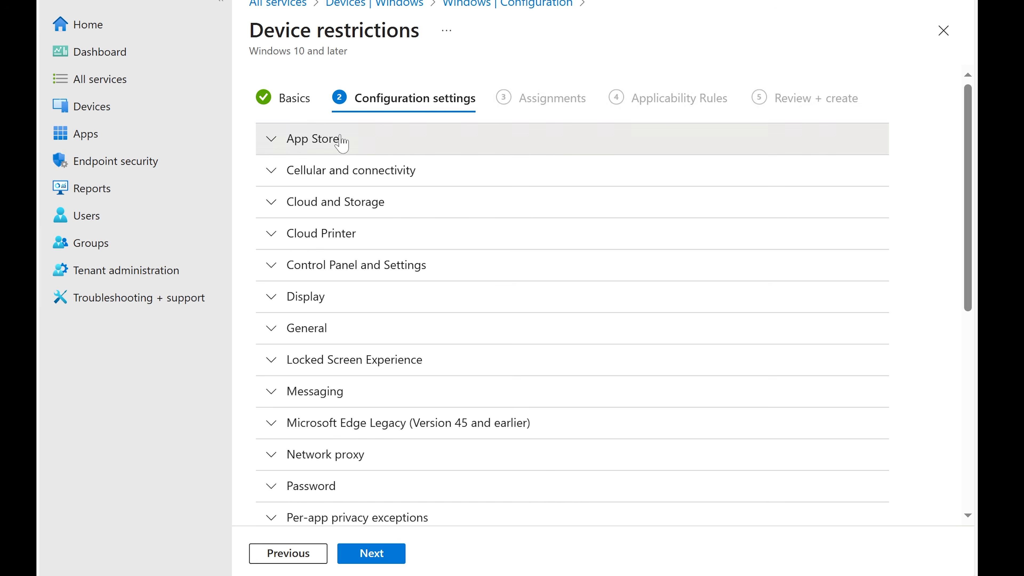
In App Store settings, block App store (mobile only), and toggle Install apps on system drive to Block and back
click(342, 143)
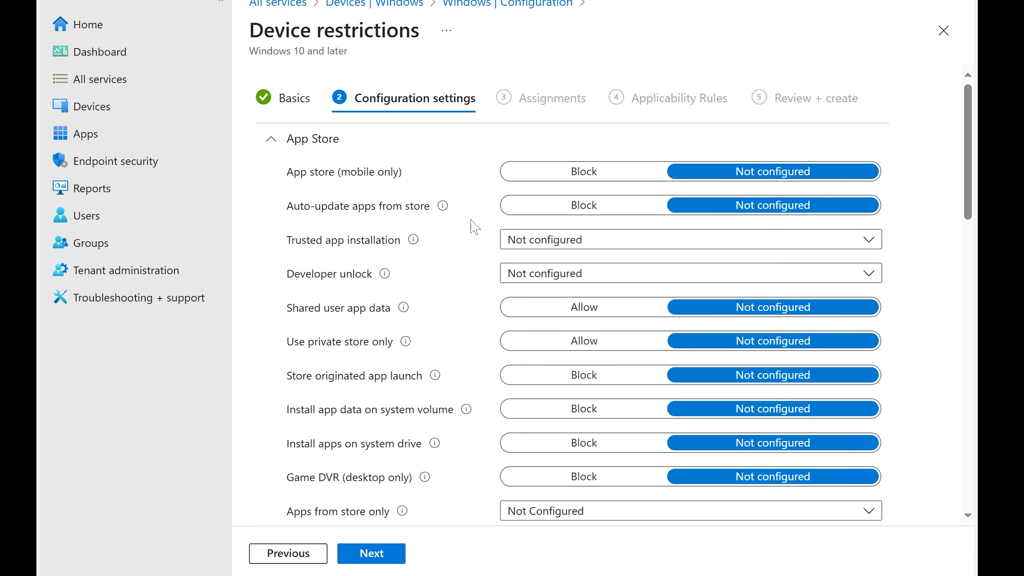
click(596, 173)
mouse_move(430, 210)
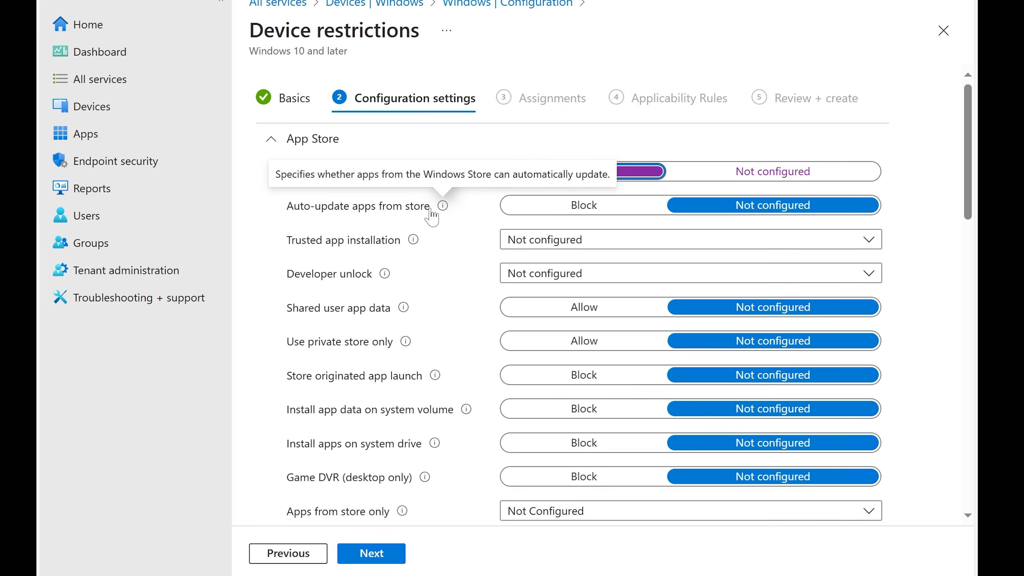
scroll(431, 217, down, 3)
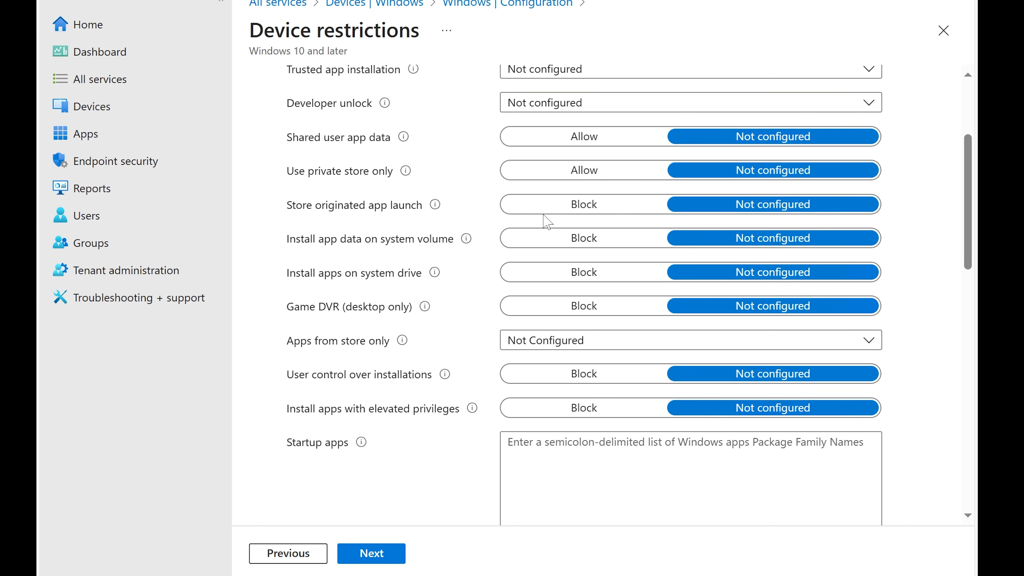
click(563, 274)
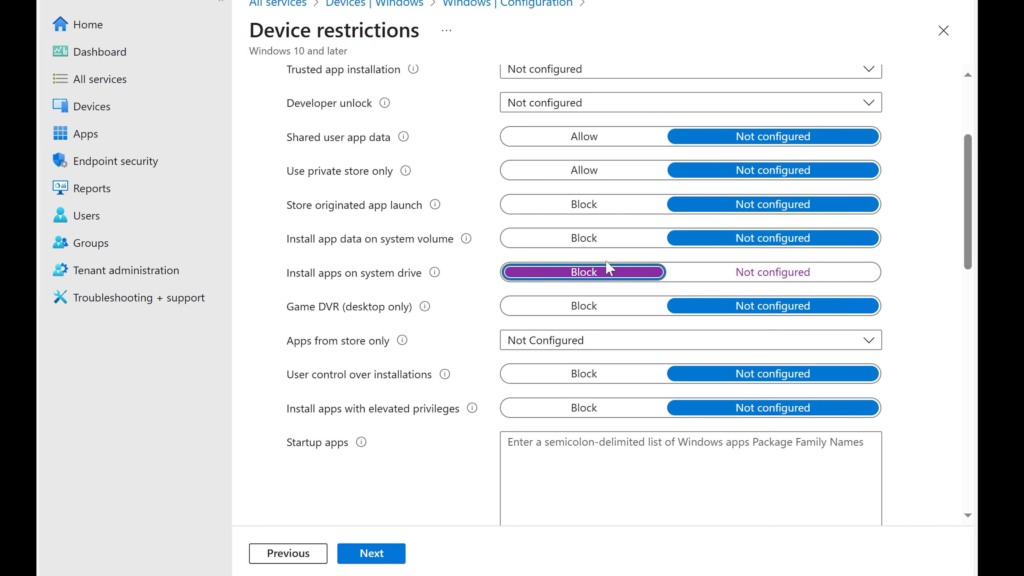
click(697, 273)
Expand Control Panel and Settings and set Gaming to Block
scroll(359, 264, down, 2)
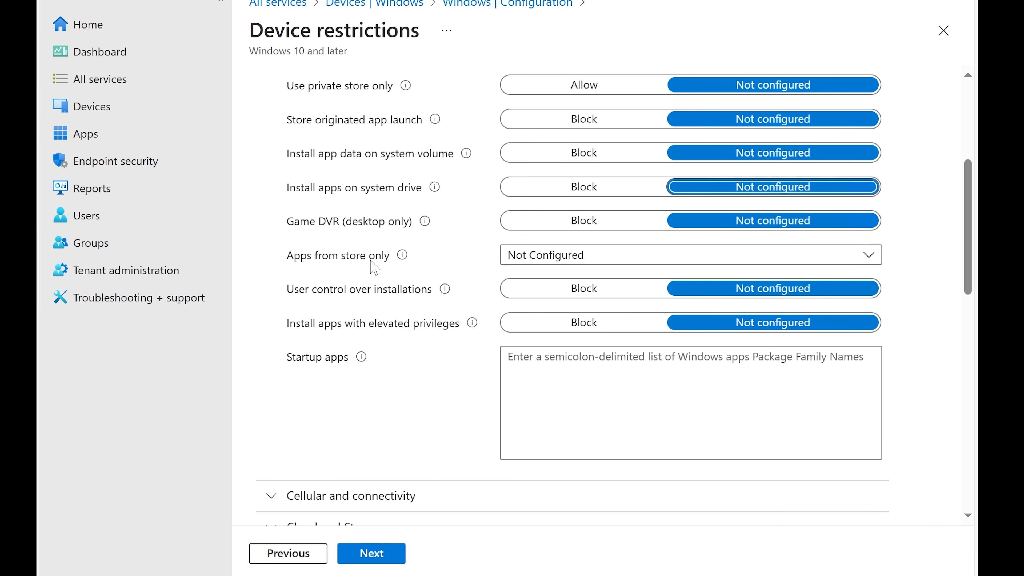
scroll(371, 265, down, 4)
scroll(374, 264, down, 2)
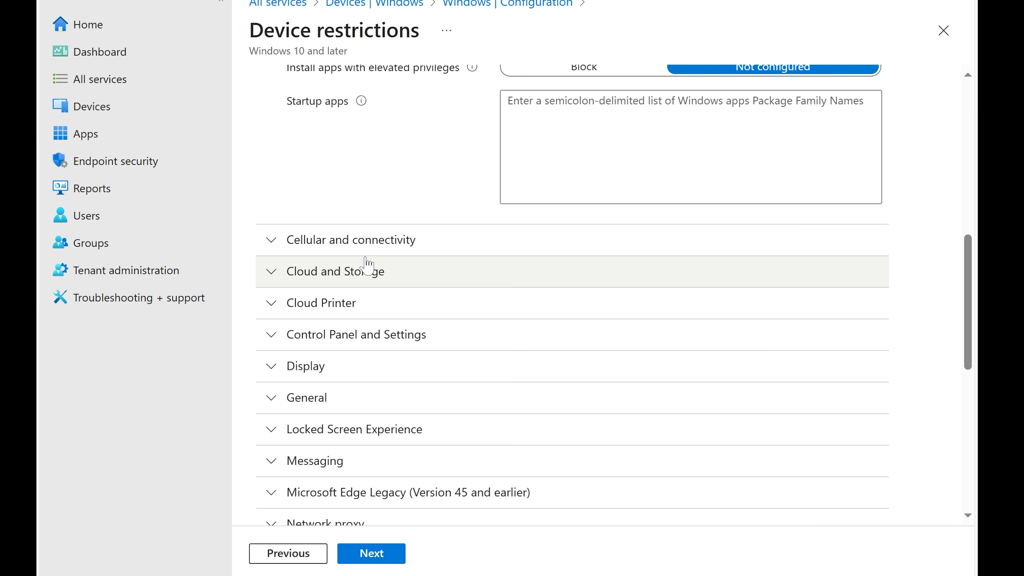
scroll(368, 265, down, 2)
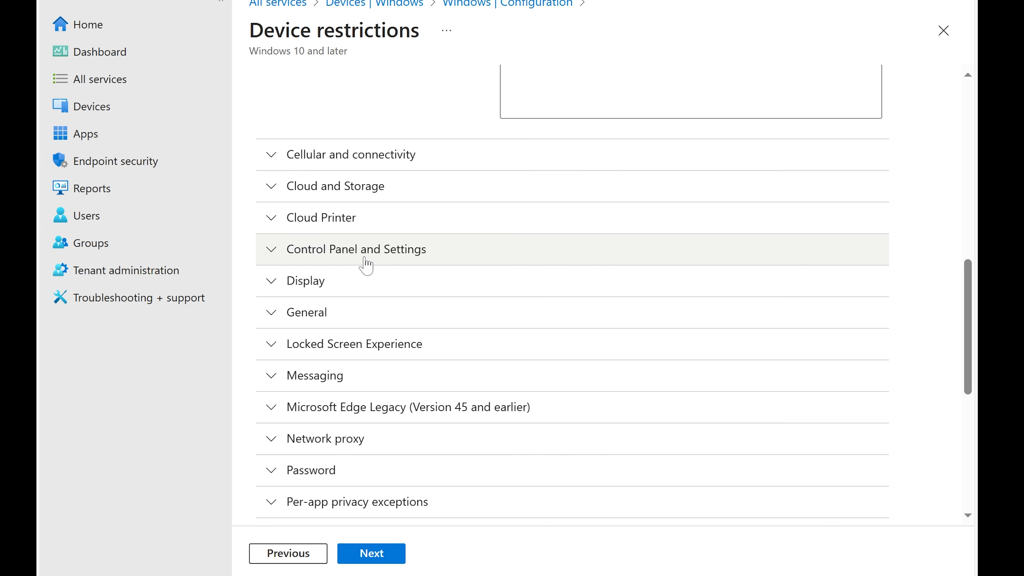
click(371, 258)
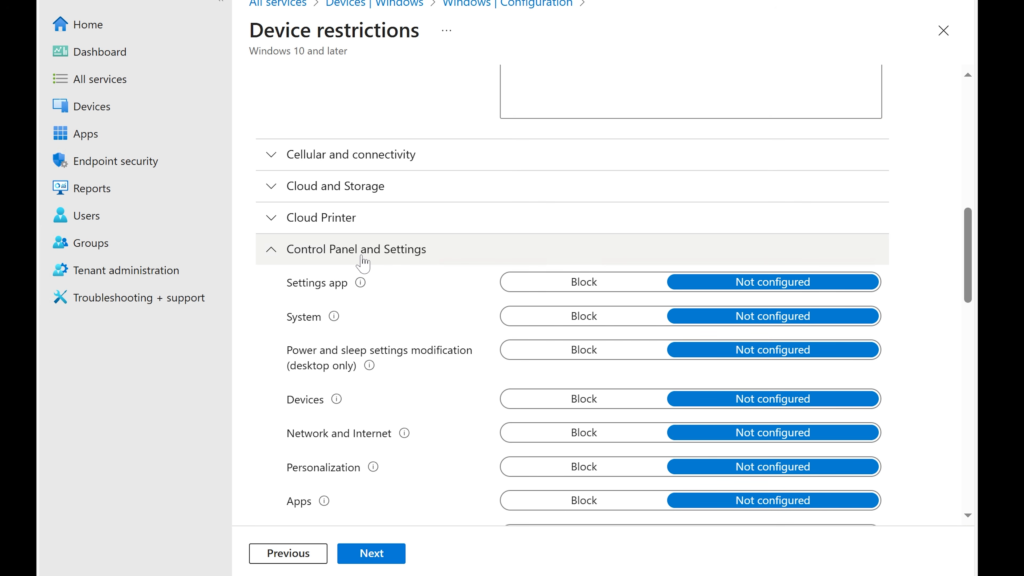
scroll(363, 262, down, 2)
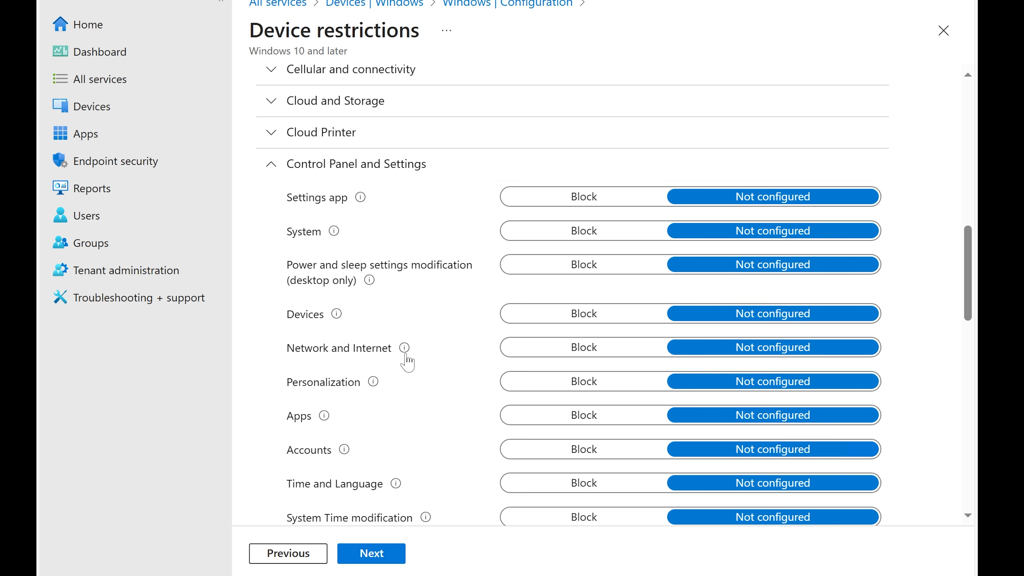
mouse_move(407, 355)
scroll(408, 359, up, 6)
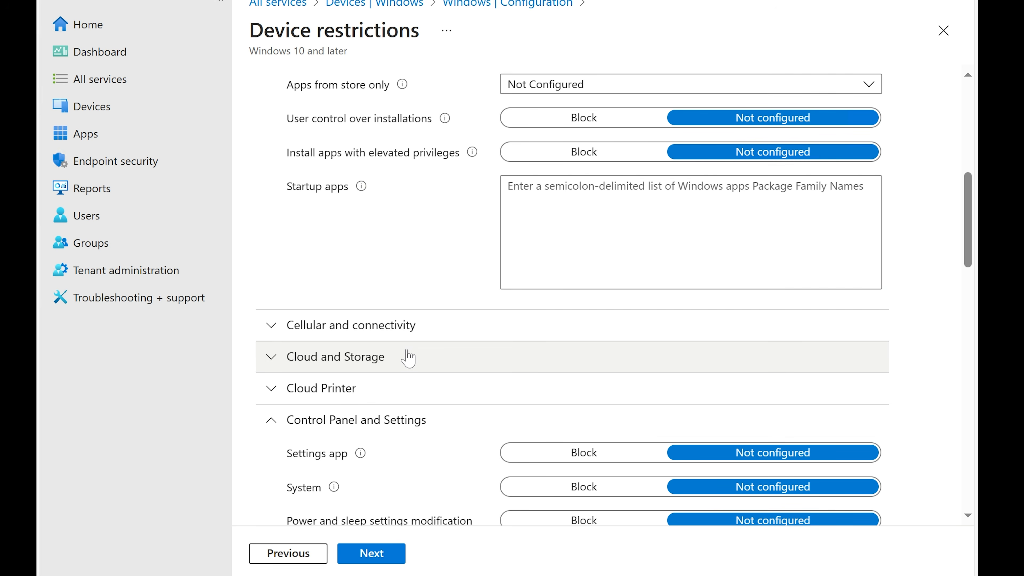
scroll(408, 358, down, 8)
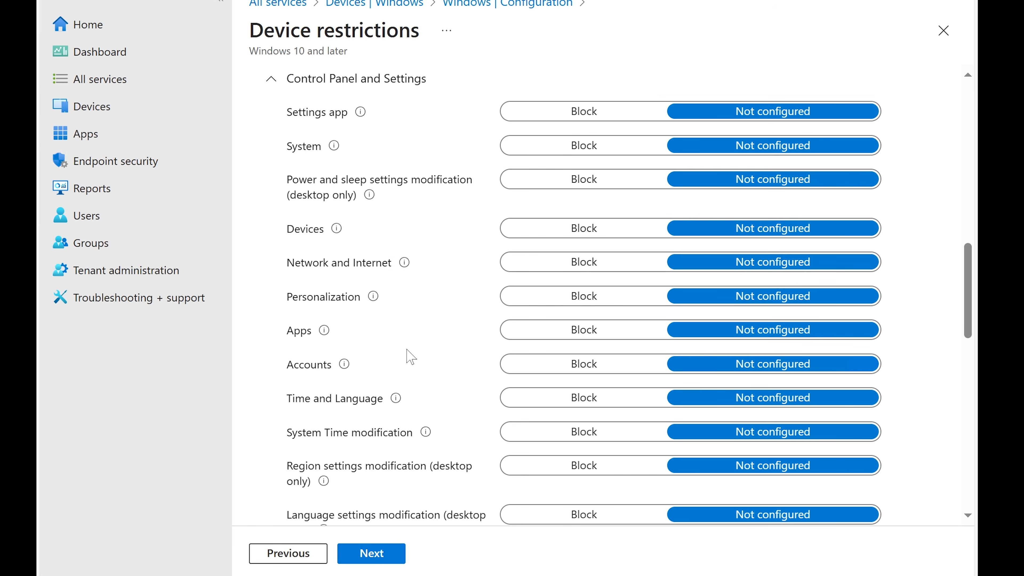
scroll(407, 351, down, 6)
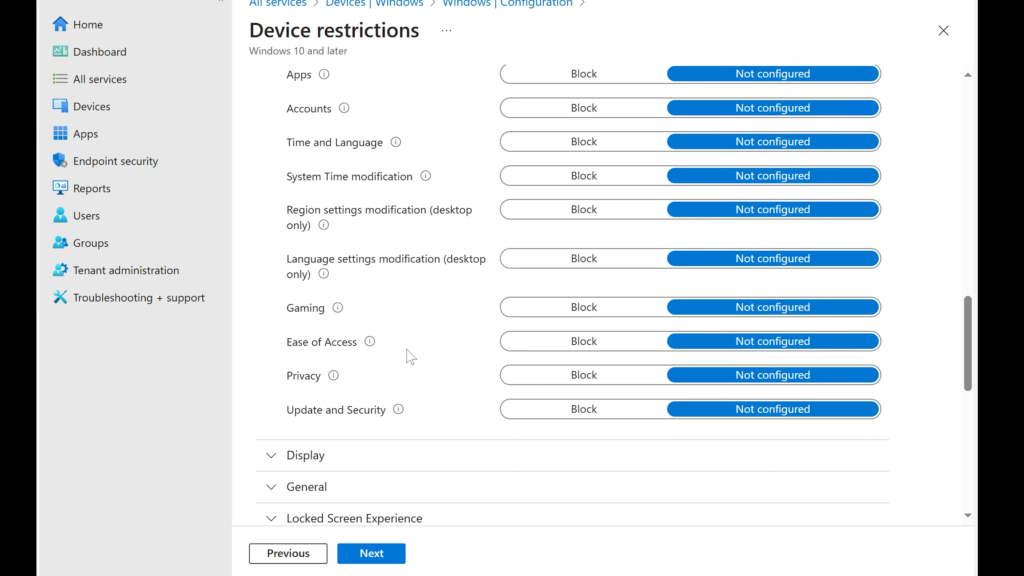
click(568, 308)
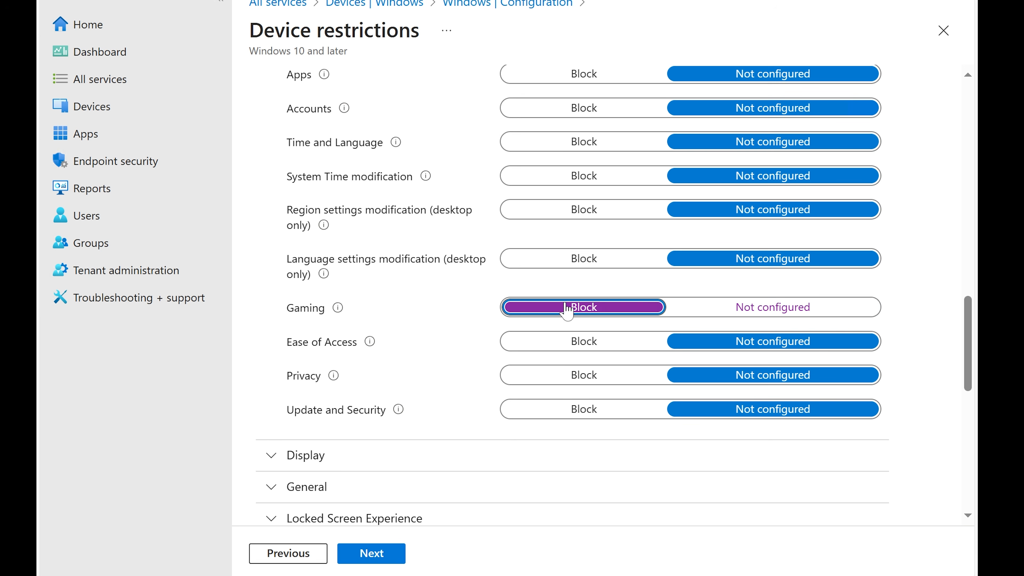
Expand and collapse the Display settings, review the remaining categories, and continue to Assignments
scroll(379, 280, down, 4)
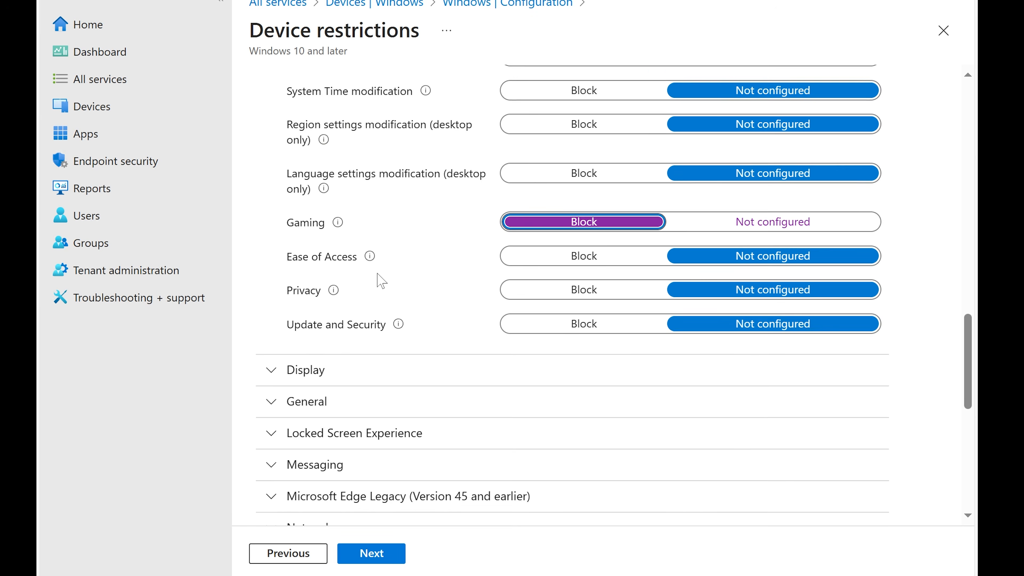
click(338, 285)
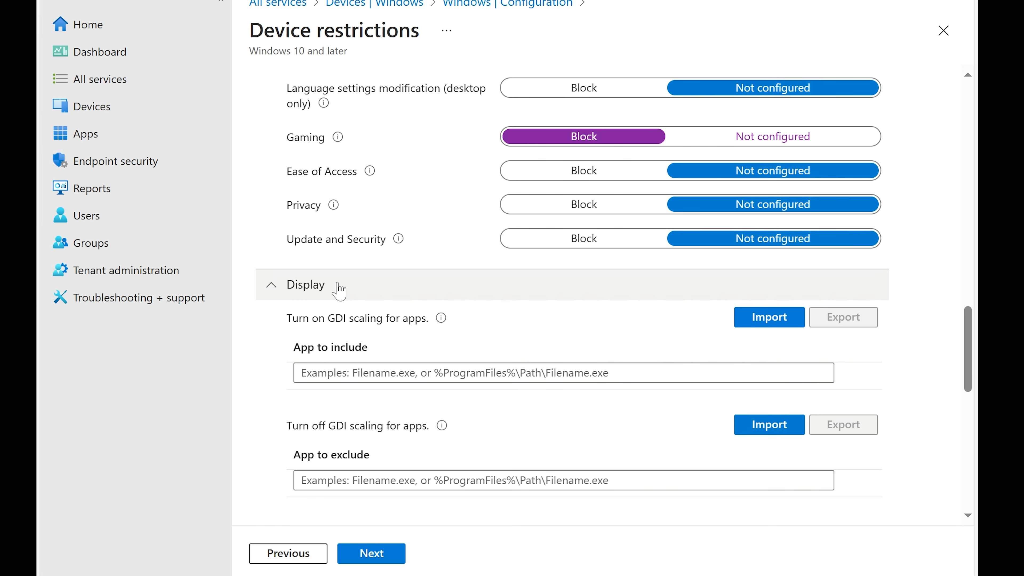
scroll(338, 289, down, 4)
click(298, 117)
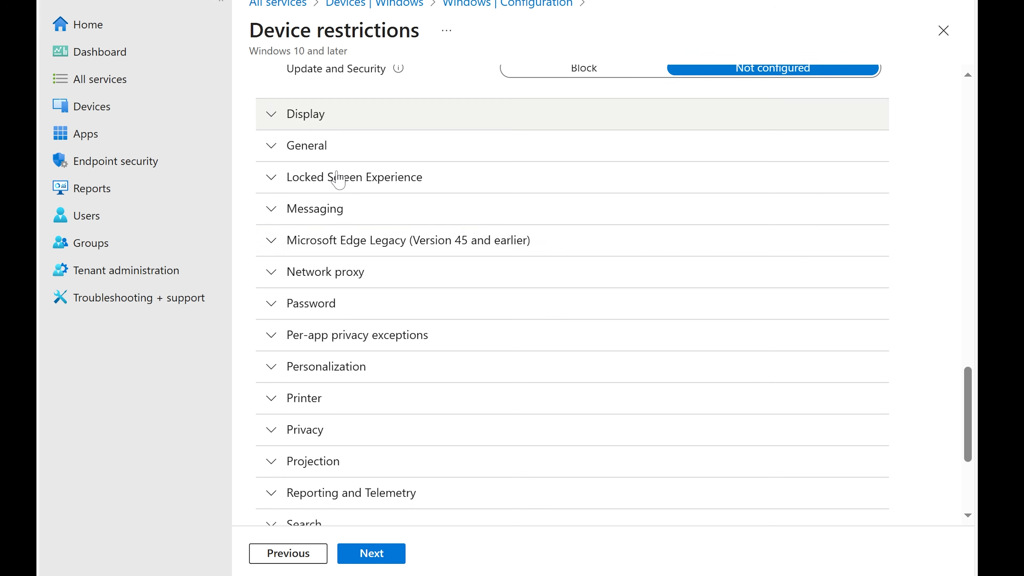
scroll(394, 242, down, 4)
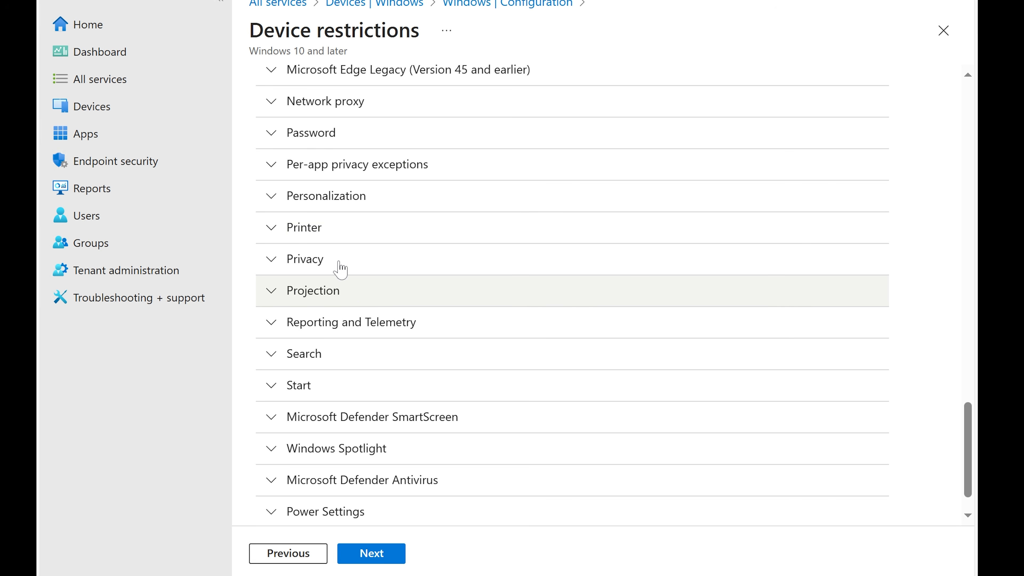
scroll(418, 356, down, 1)
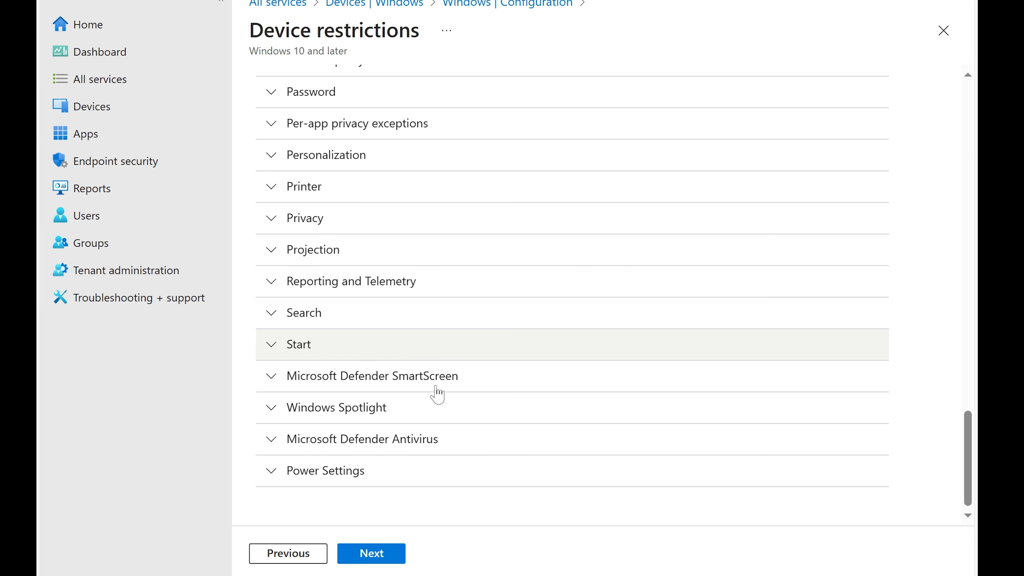
click(375, 556)
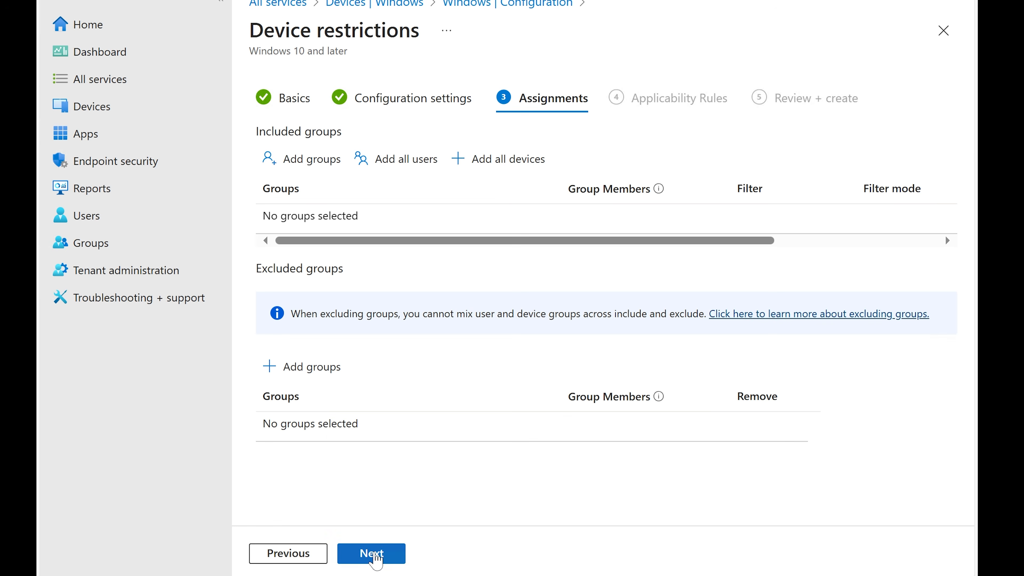
Include the Finance group in the assignments and continue to applicability rules
click(307, 160)
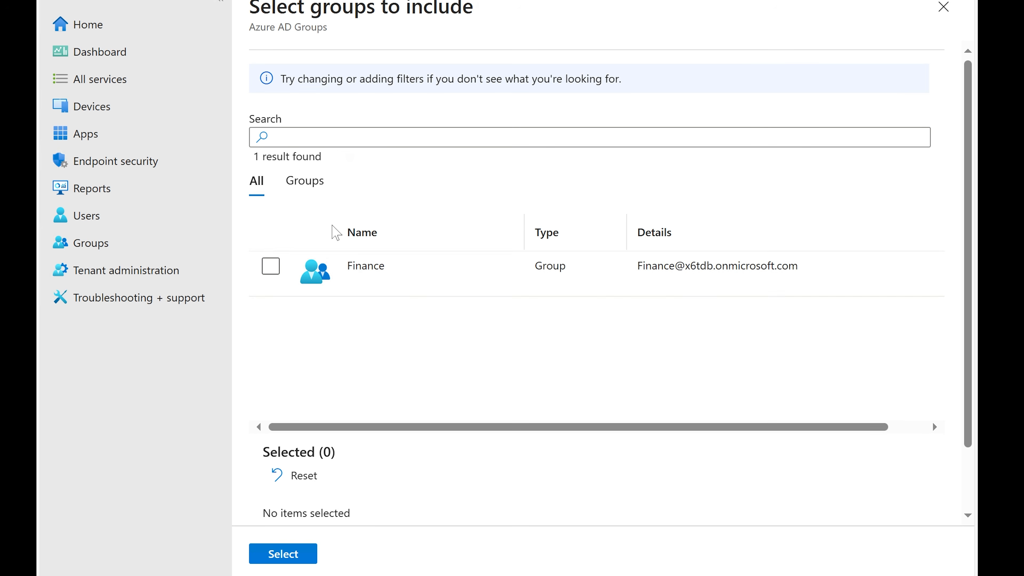
click(280, 274)
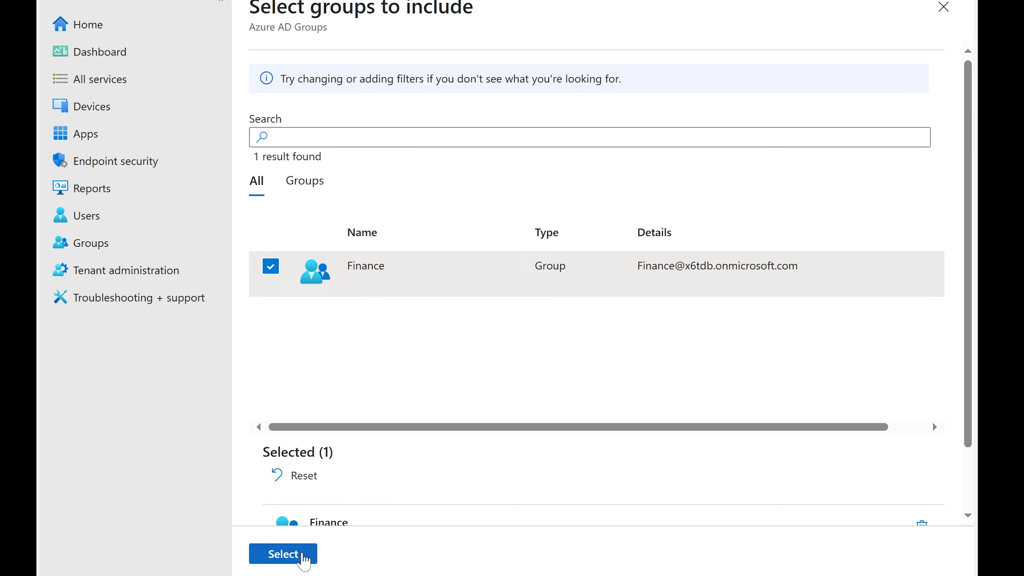
click(295, 556)
click(382, 554)
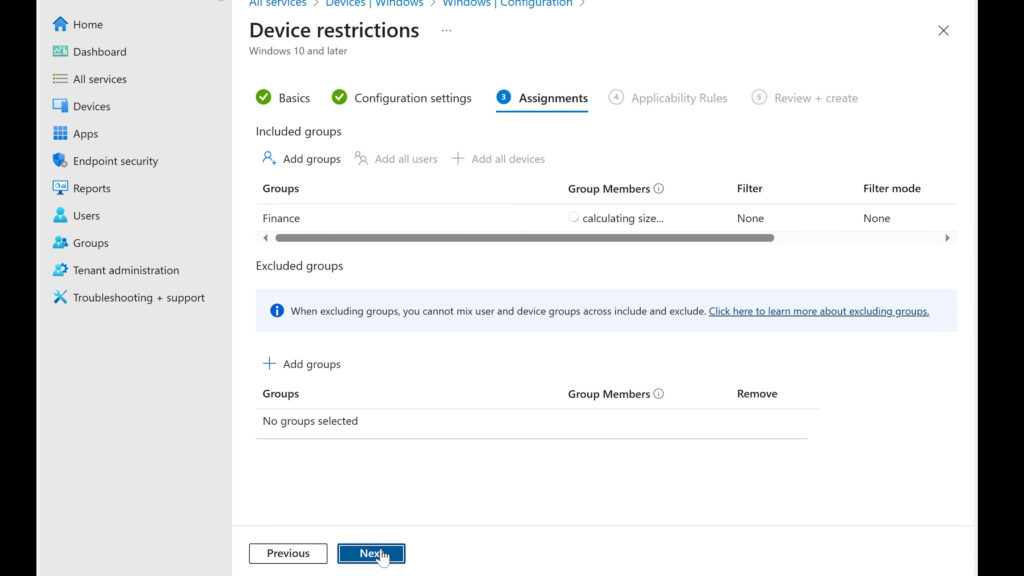
Add a rule to assign the profile if OS edition is Windows 10/11 Enterprise or Windows 10/11 Professional, then continue
click(411, 243)
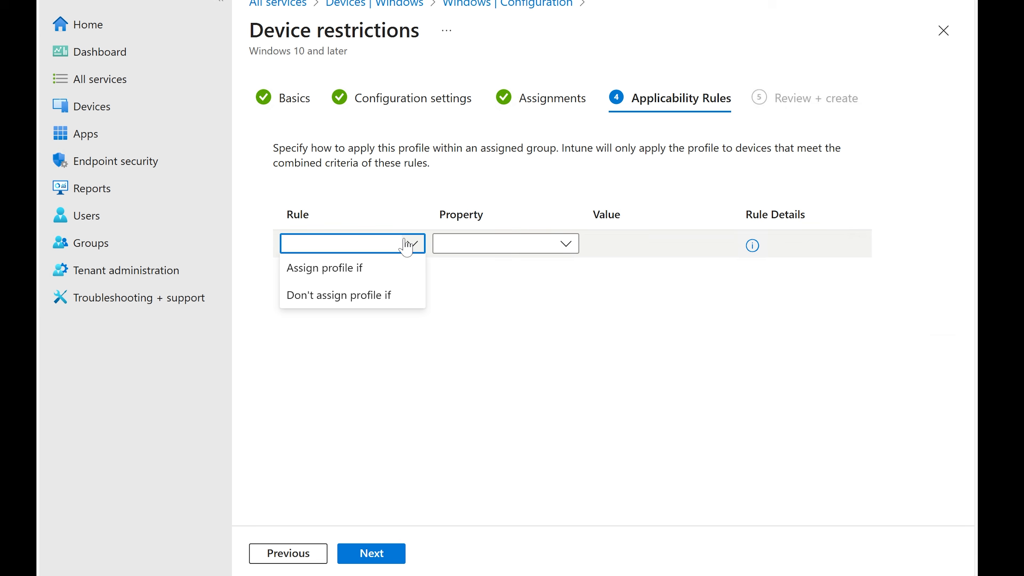
click(377, 268)
click(514, 250)
click(507, 268)
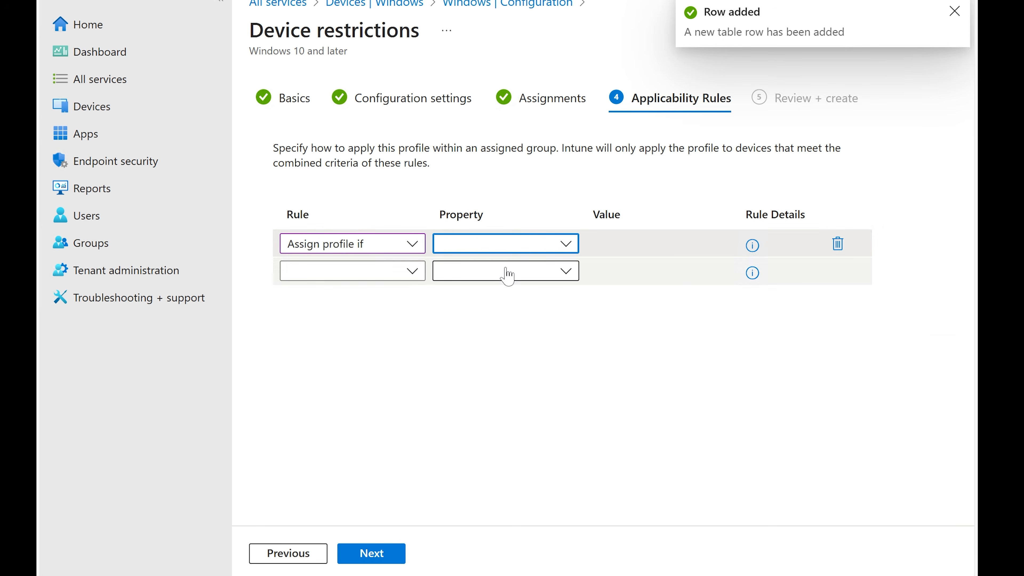
click(705, 247)
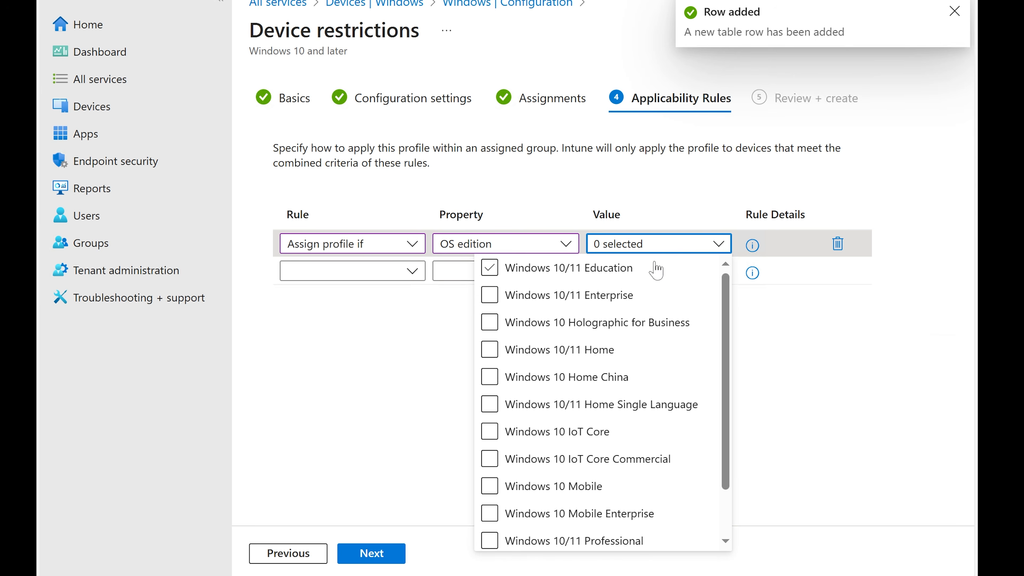
click(489, 295)
scroll(527, 368, down, 2)
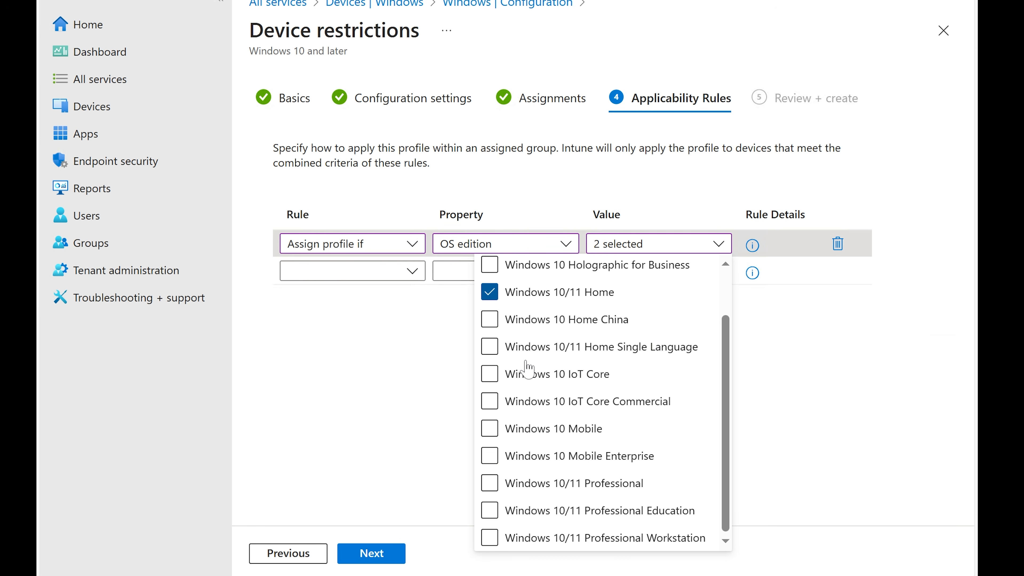
click(489, 483)
click(371, 554)
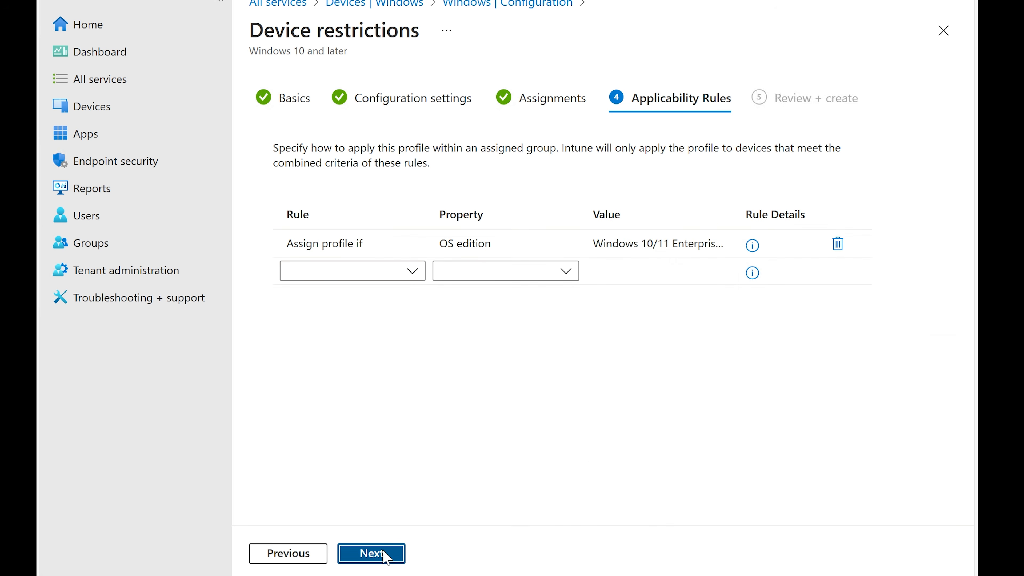
Create the profile from the review page and refresh the configuration policy list
scroll(551, 430, down, 5)
click(379, 557)
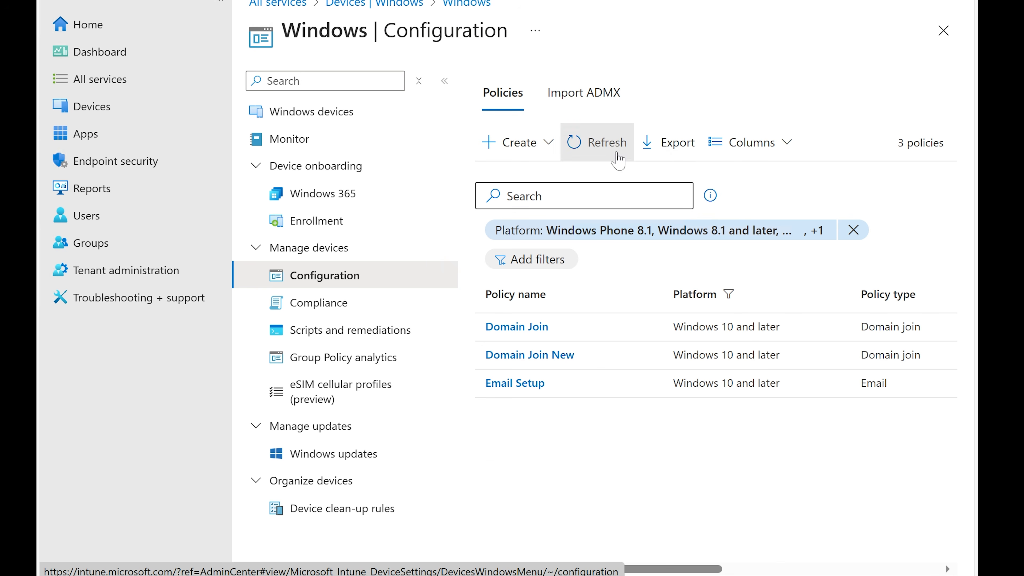
click(600, 147)
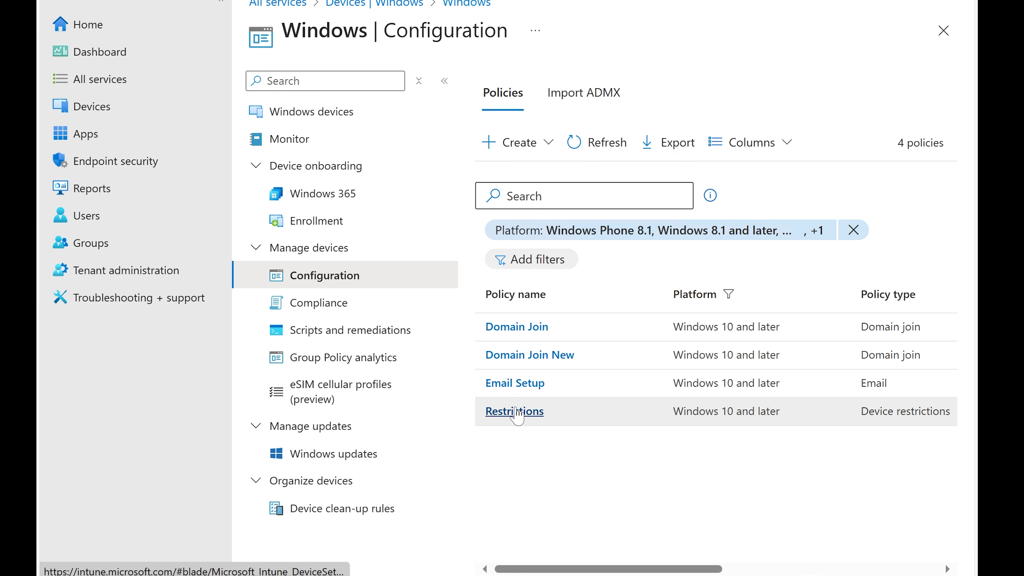
Start a new Windows 10 and later configuration profile using the Endpoint protection template
click(513, 139)
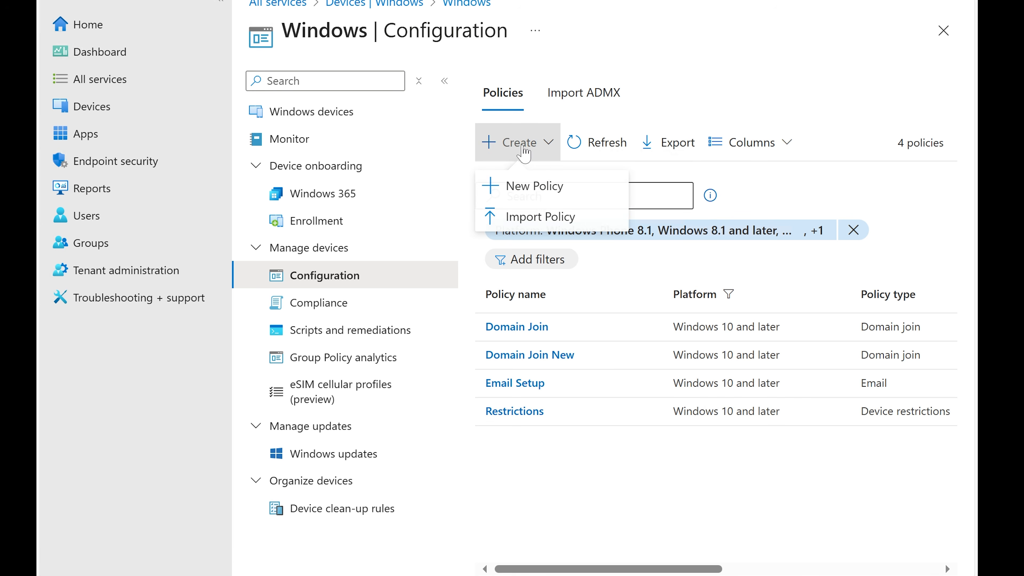
click(520, 185)
click(570, 96)
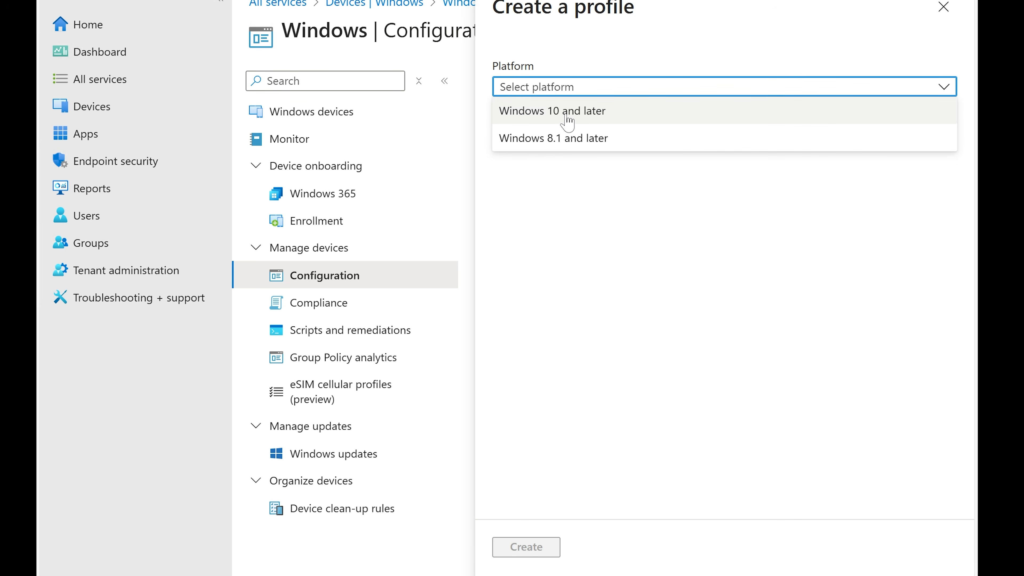
click(564, 110)
click(559, 133)
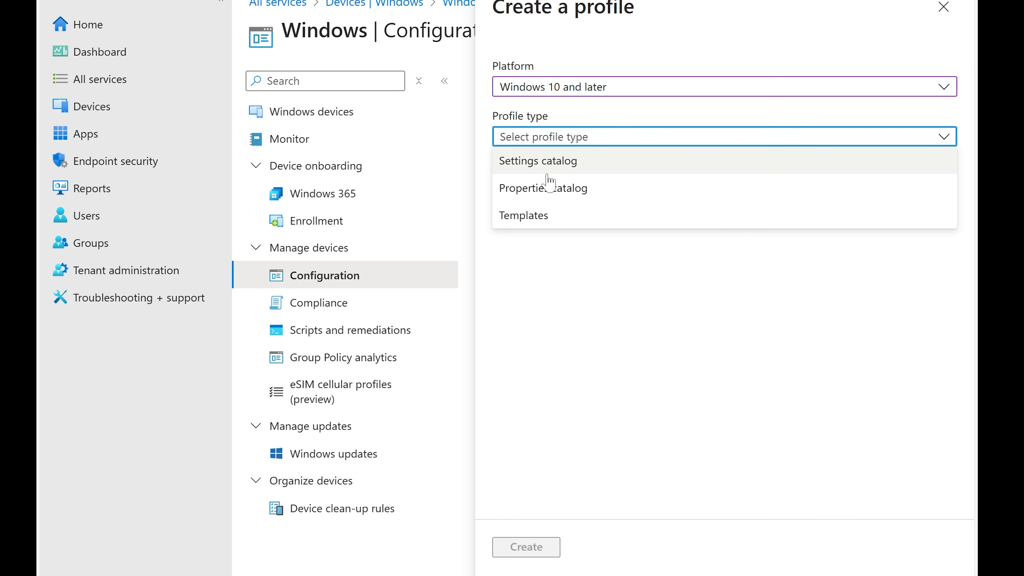
click(538, 217)
scroll(661, 270, down, 4)
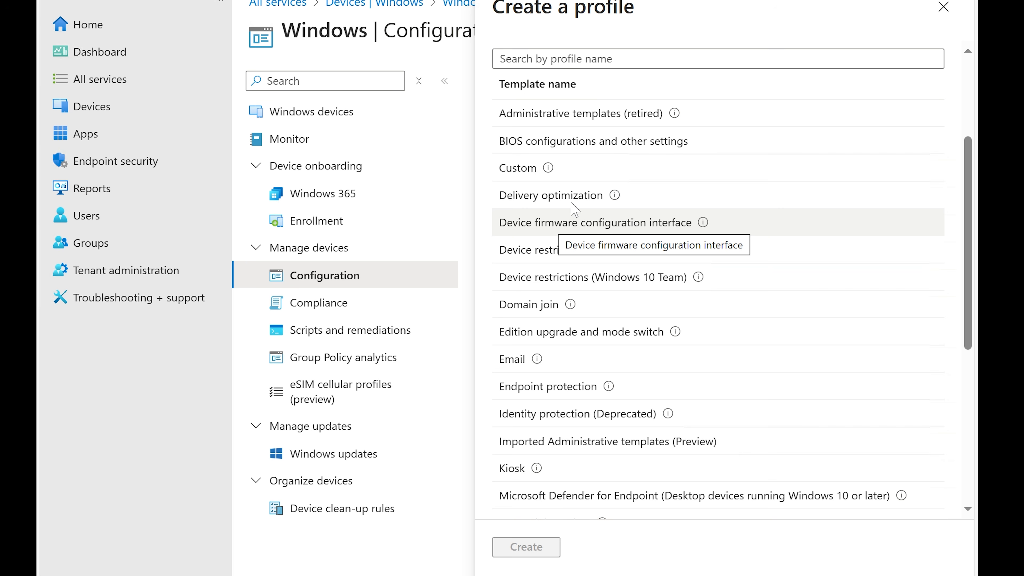
scroll(561, 203, down, 2)
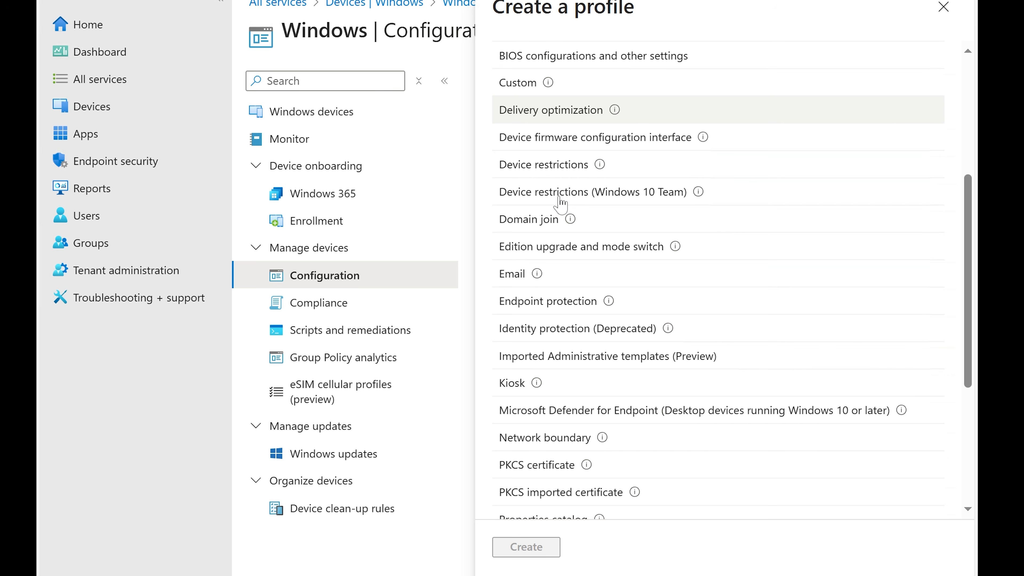
click(578, 310)
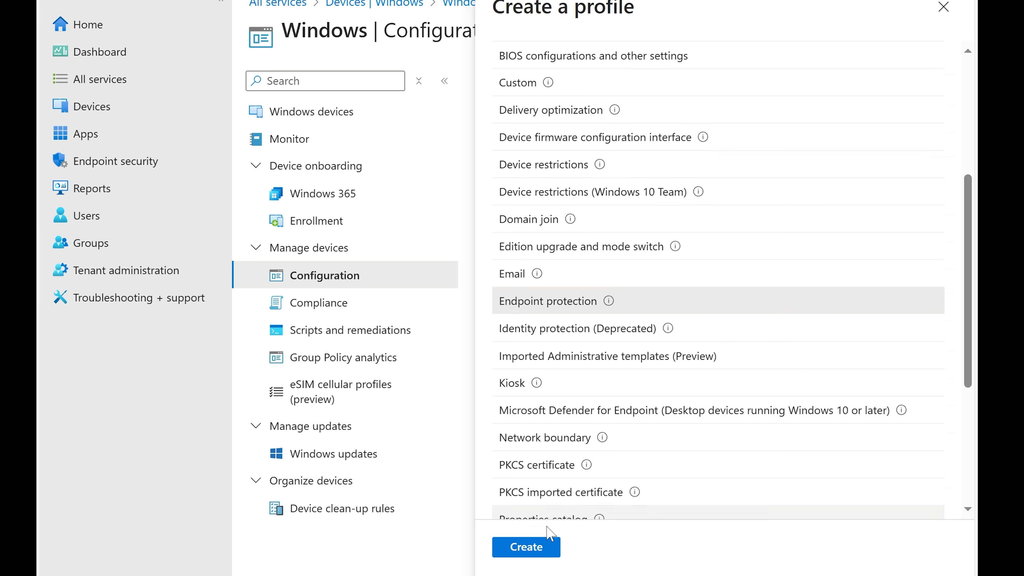
click(533, 550)
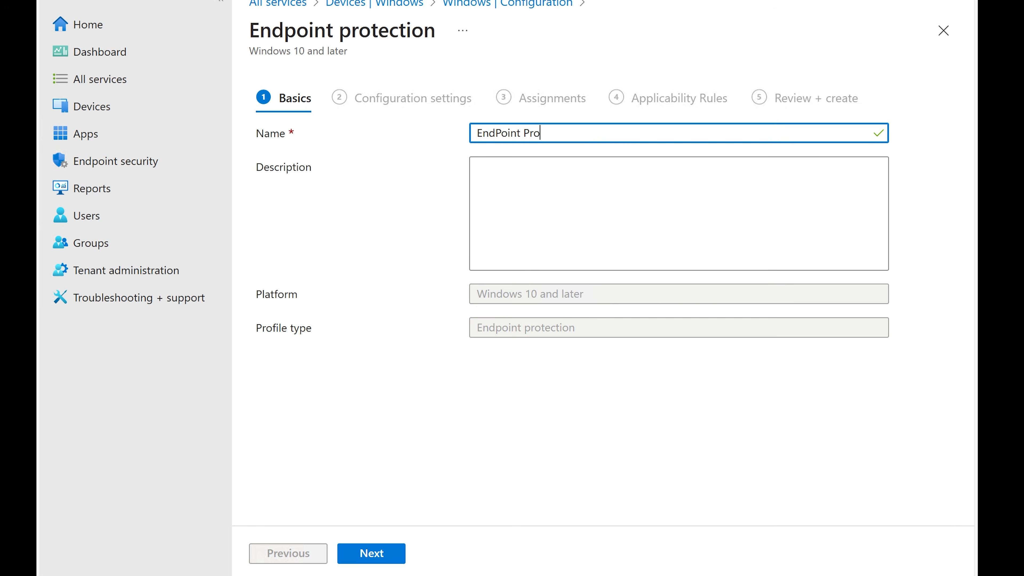
Name the profile EndPoint Protection, reuse the name as its description, and continue to configuration settings
text(ion)
key(ctrl+a)
key(ctrl+c)
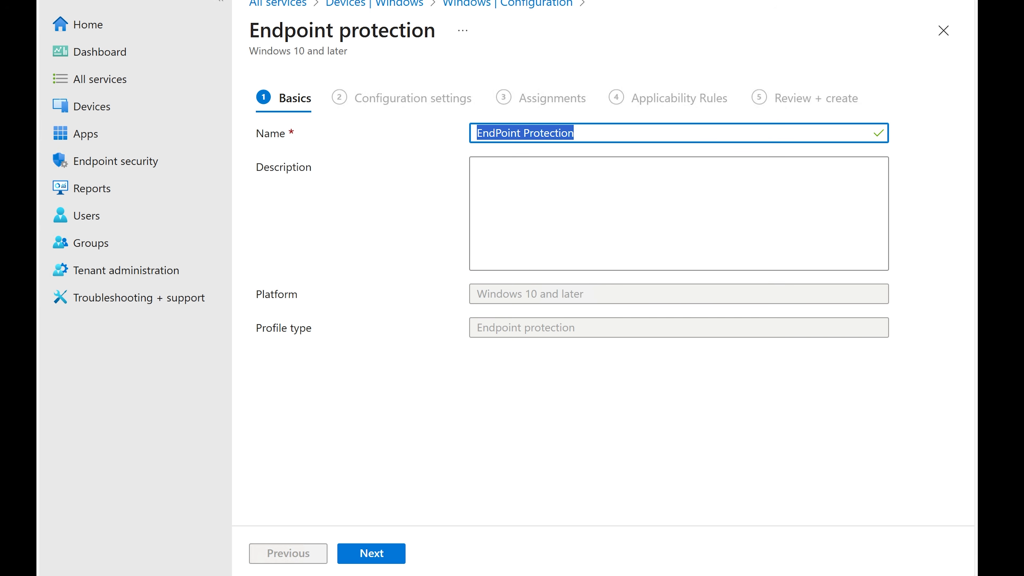
key(Tab)
key(ctrl+v)
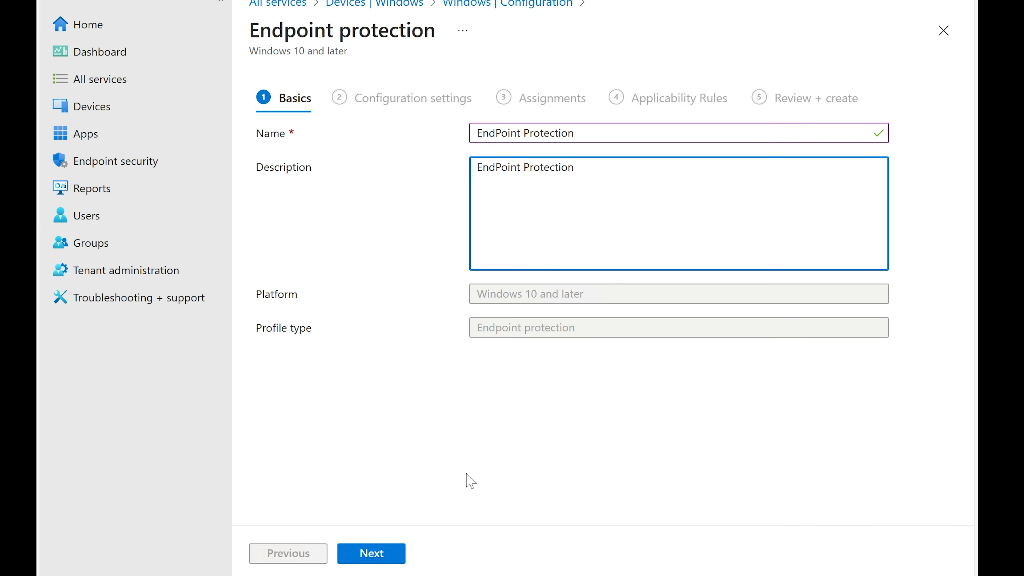
click(385, 555)
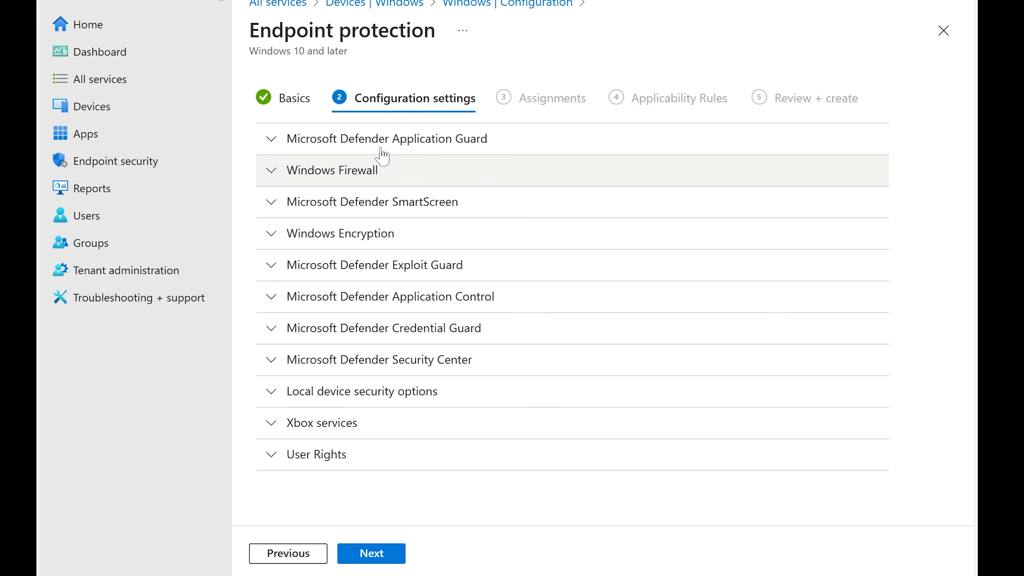
Under Windows Encryption, set Encrypt devices to Require, then continue to Assignments
click(317, 145)
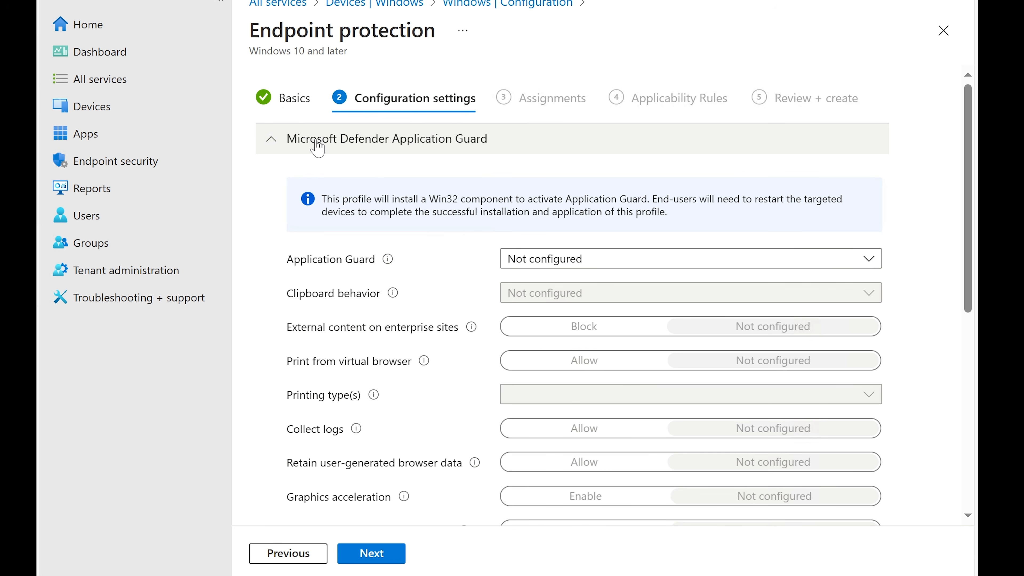
scroll(513, 261, down, 5)
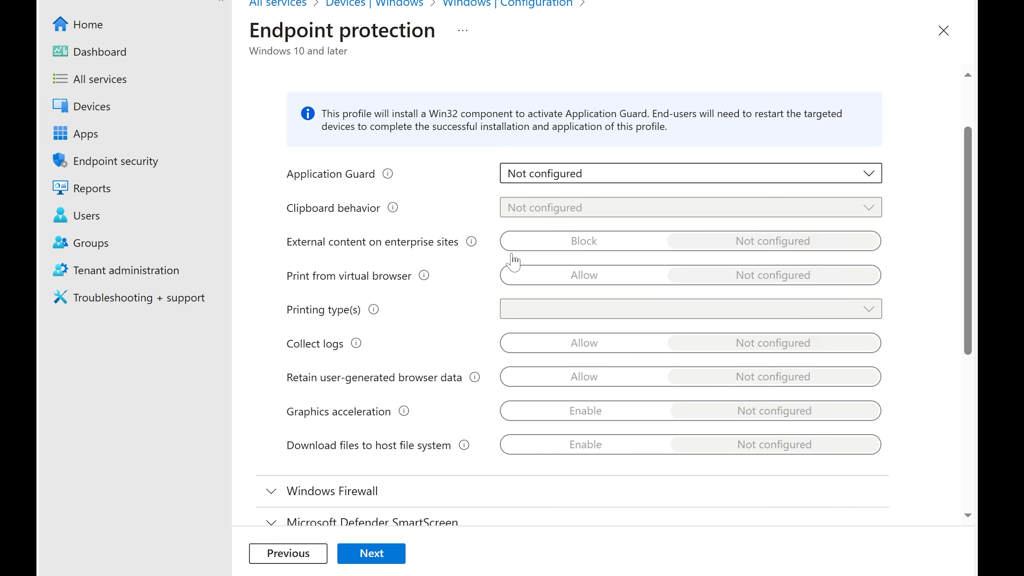
scroll(509, 260, up, 5)
scroll(506, 254, down, 5)
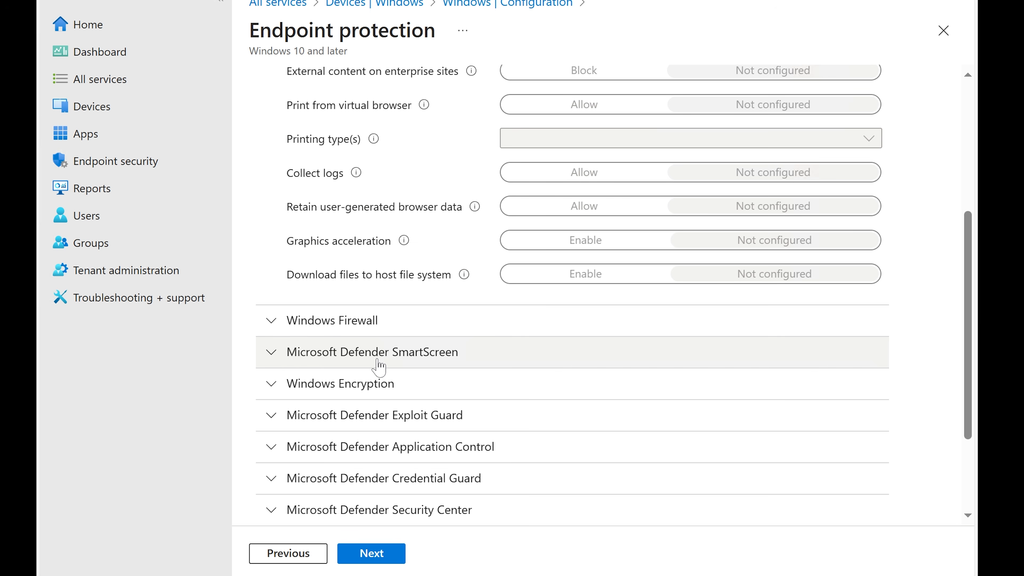
click(359, 384)
scroll(387, 375, down, 4)
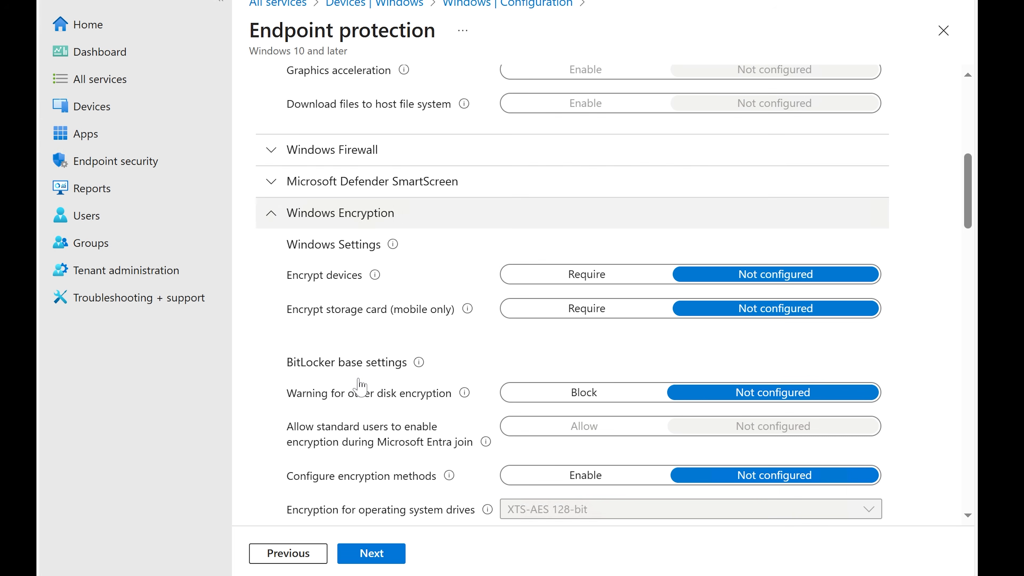
scroll(503, 333, down, 4)
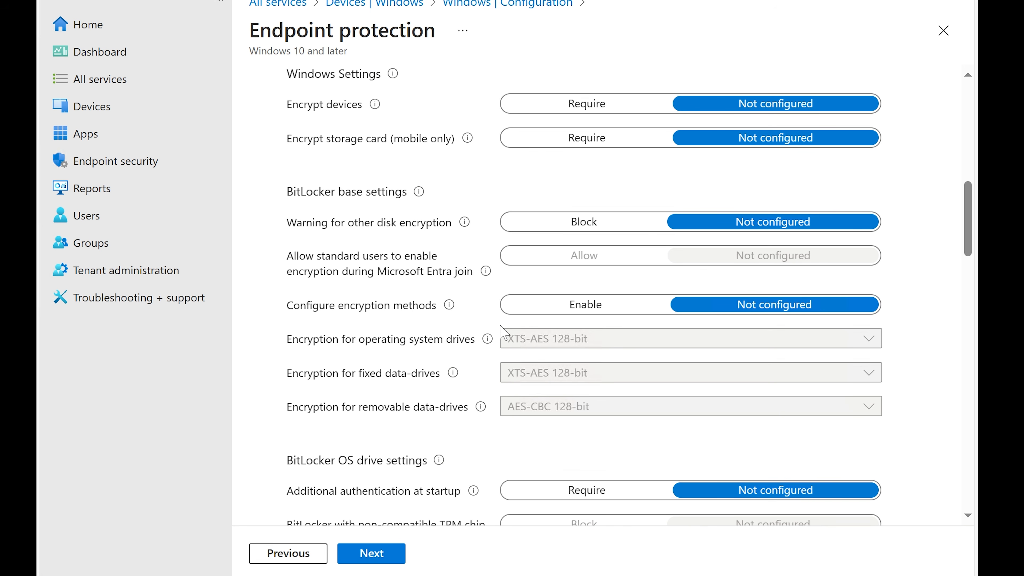
scroll(502, 332, up, 4)
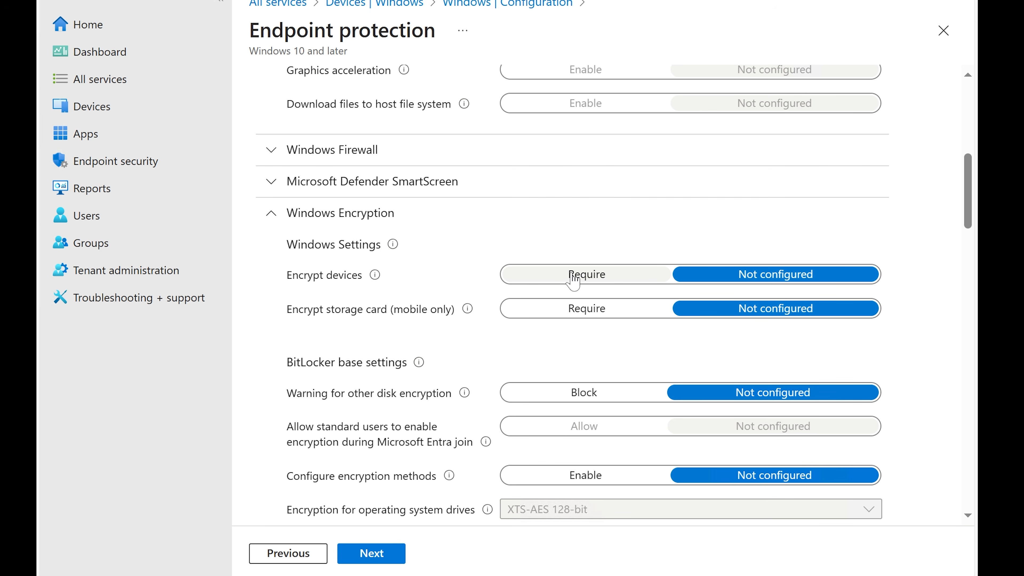
click(572, 277)
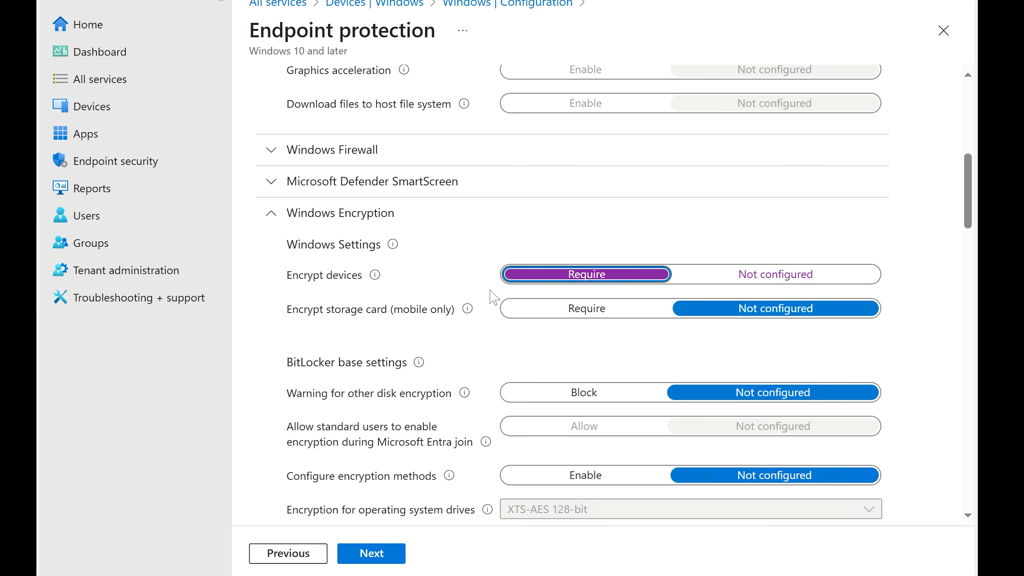
scroll(494, 299, down, 20)
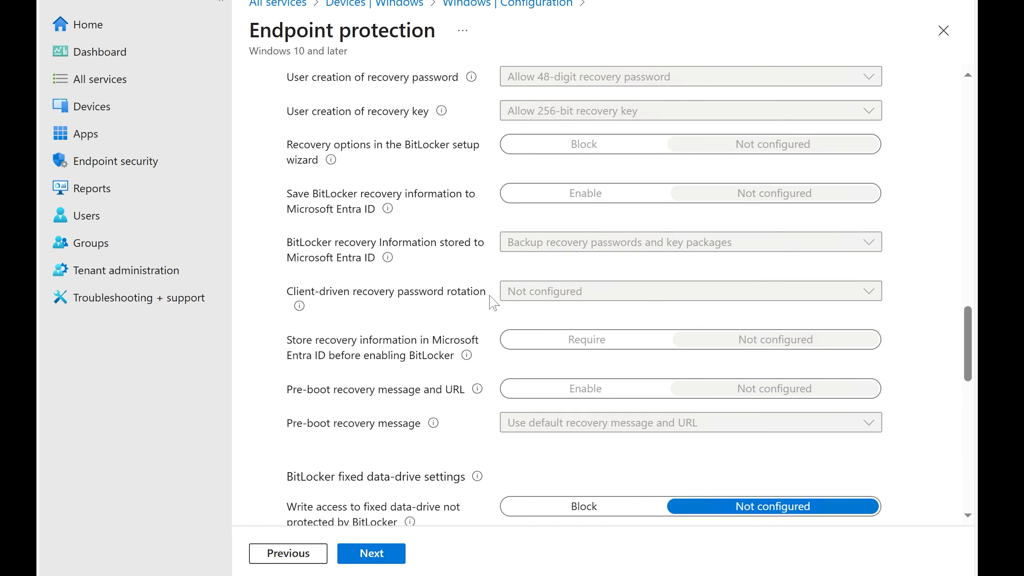
scroll(490, 301, down, 15)
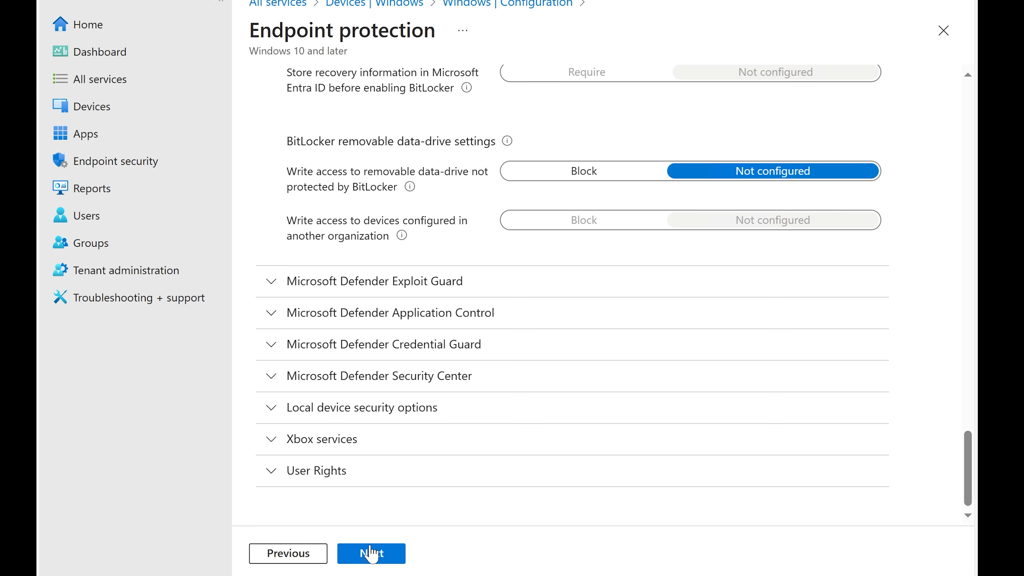
click(371, 553)
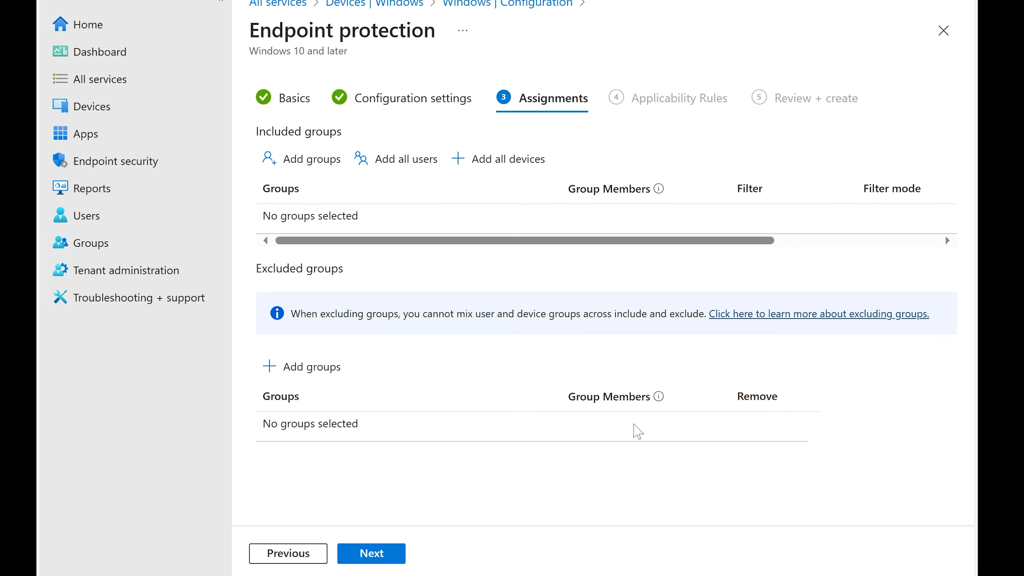
Include the Finance group in the assignments and continue to applicability rules
click(316, 159)
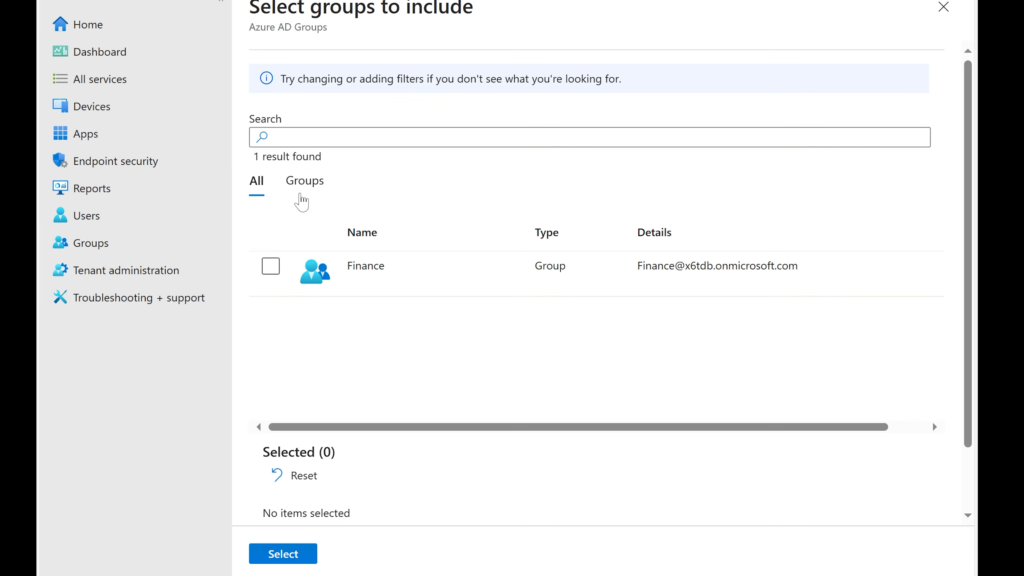
click(273, 267)
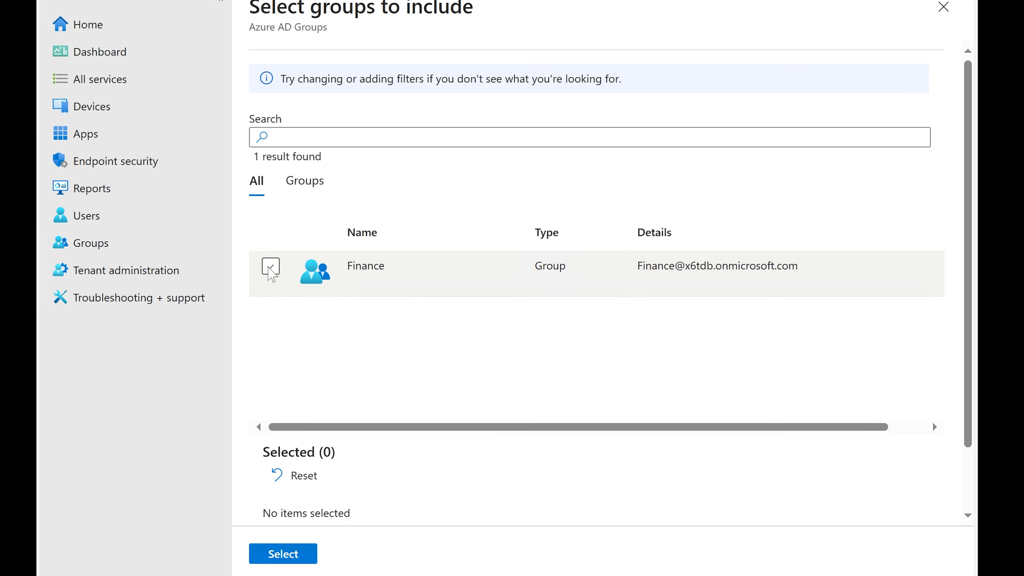
click(287, 554)
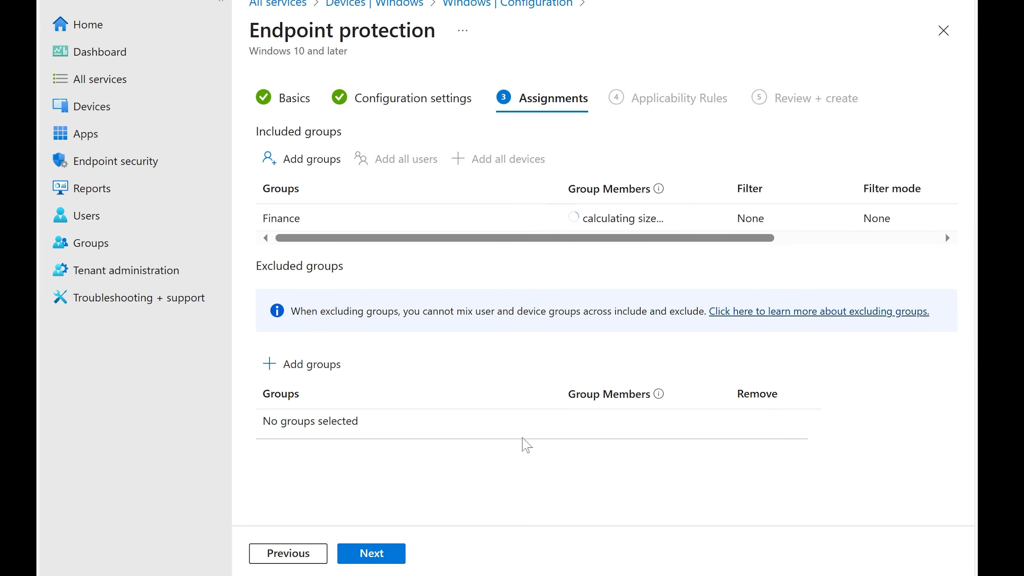
click(390, 553)
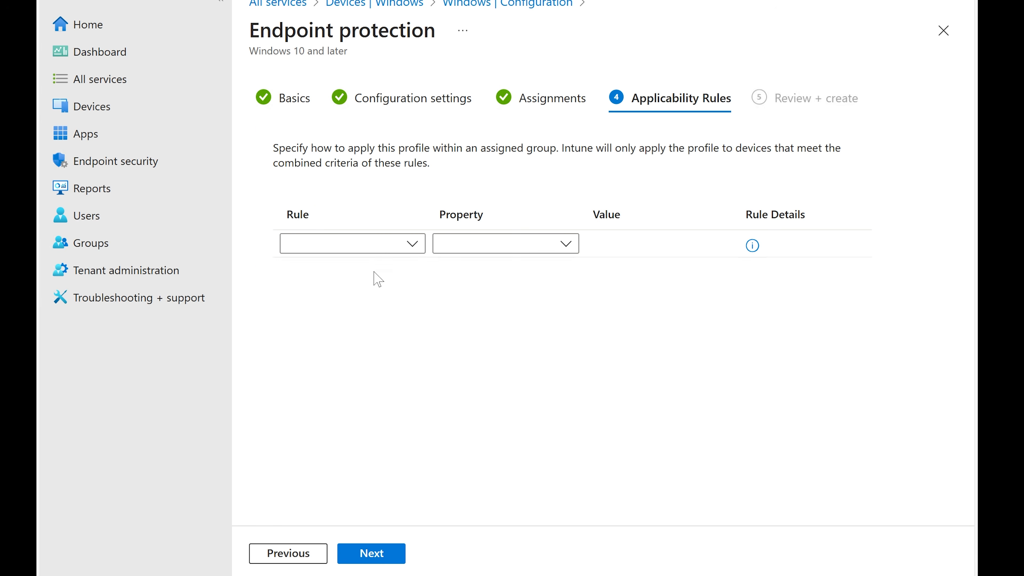
Add a rule assigning the profile if OS edition is Windows 10/11 Enterprise, Home or Professional, then create the profile
click(386, 249)
click(363, 268)
click(564, 244)
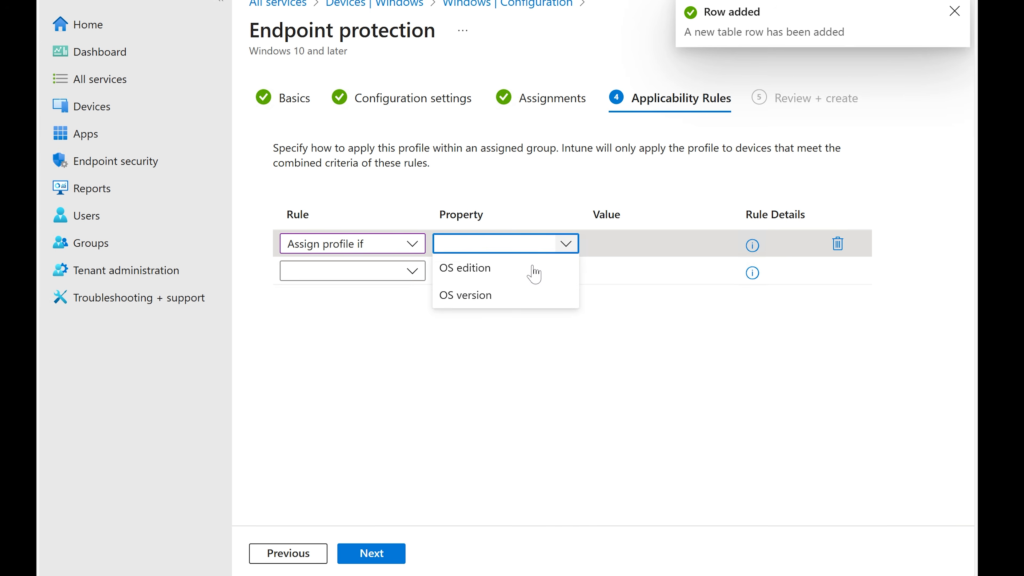
click(524, 268)
click(688, 251)
click(559, 295)
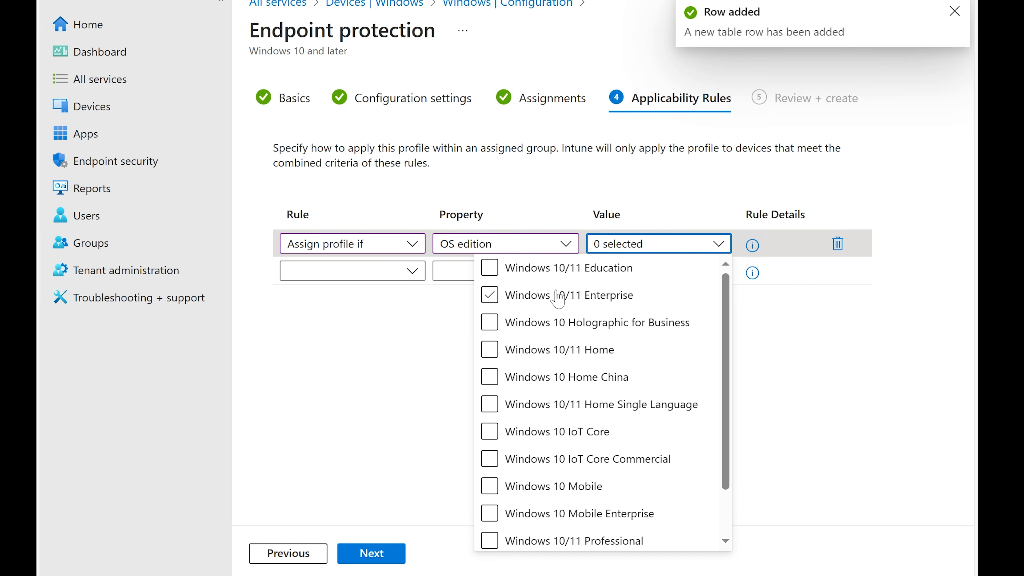
click(489, 349)
scroll(508, 363, down, 1)
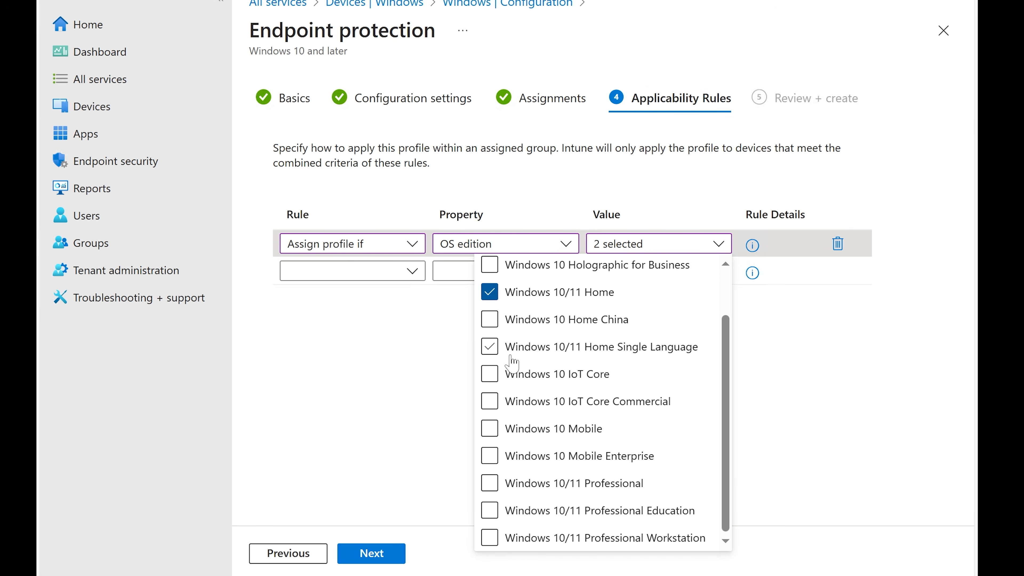
click(489, 483)
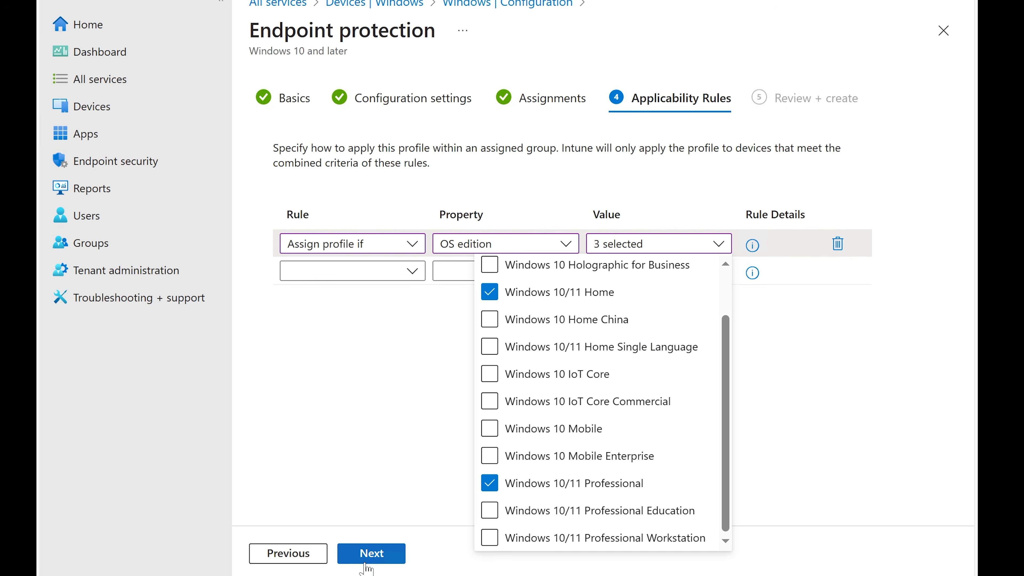
click(372, 555)
click(371, 554)
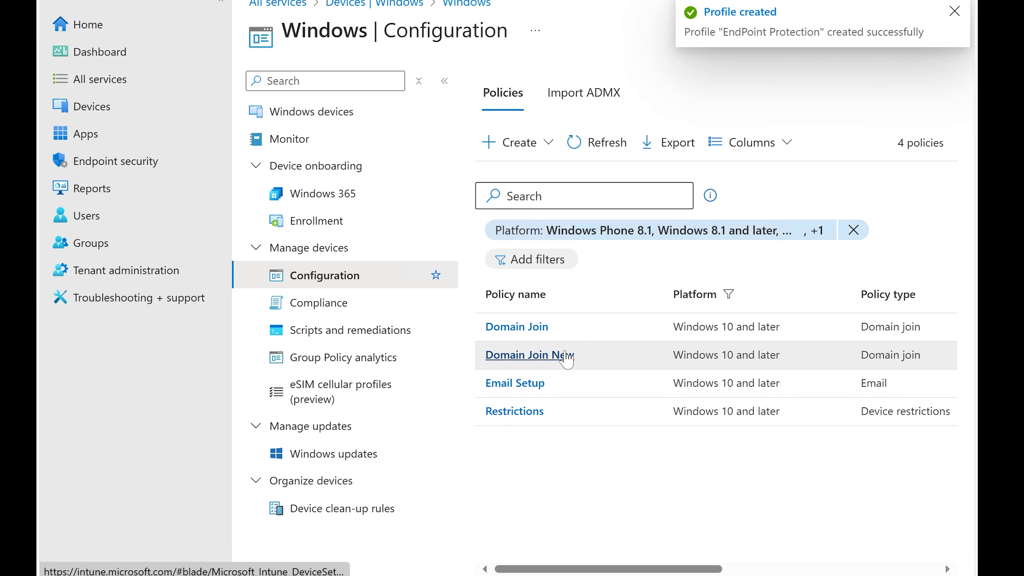
Open the Windows compliance policies and view the Bitlocker policy's monitoring overview
click(315, 308)
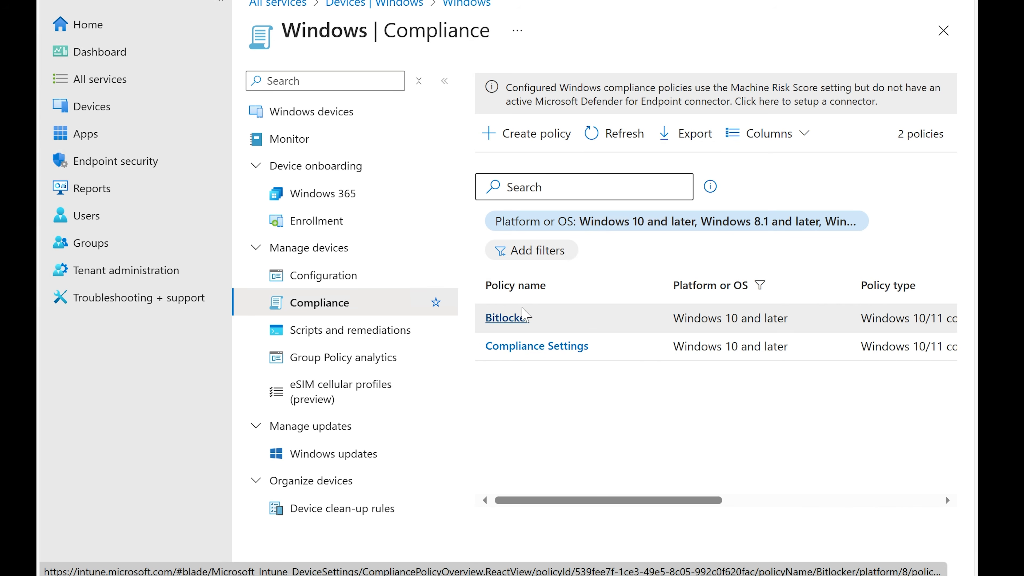
click(520, 325)
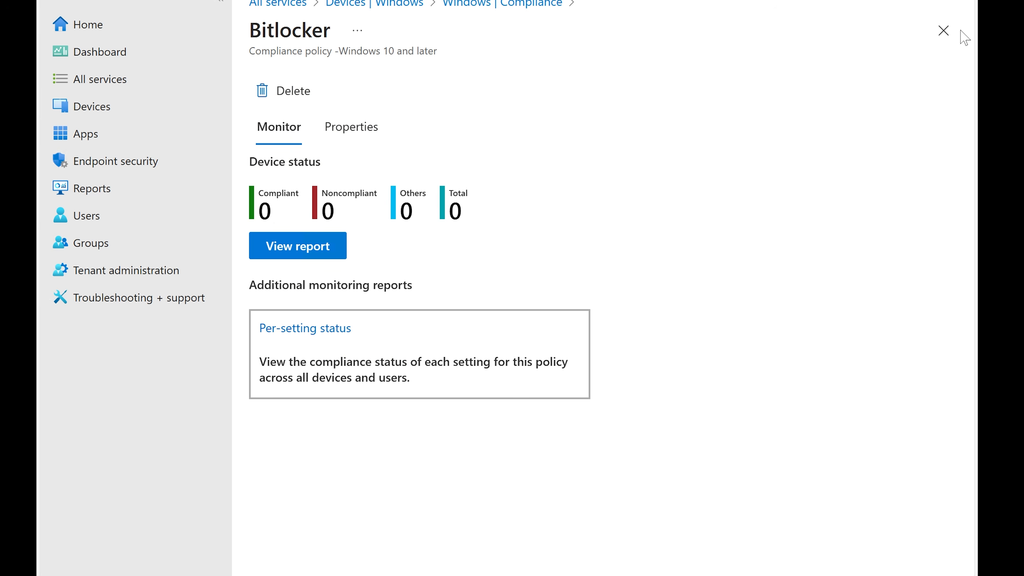
click(942, 39)
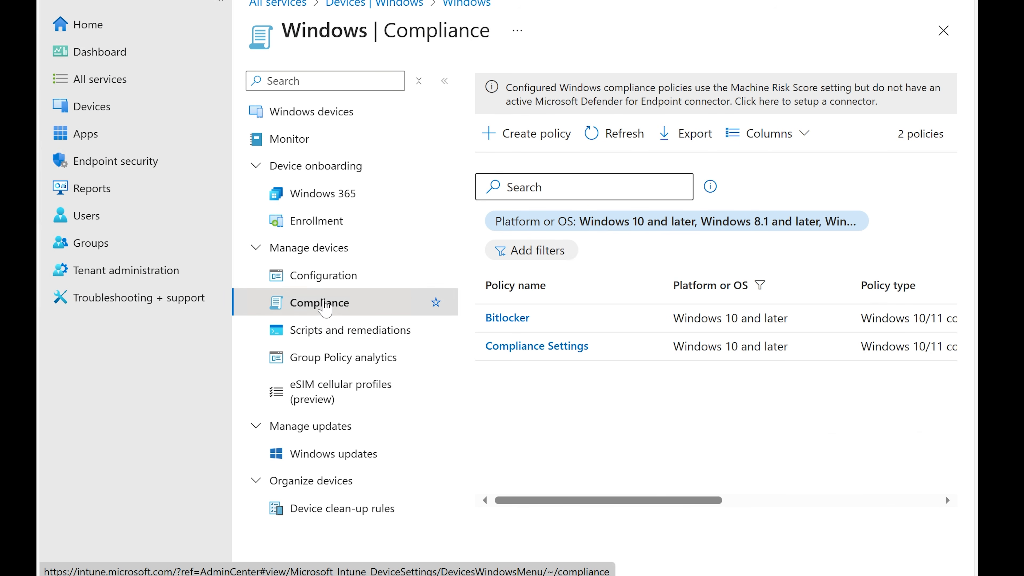
Start a new Windows 10 and later compliance policy using the Windows 10/11 compliance policy type
click(545, 135)
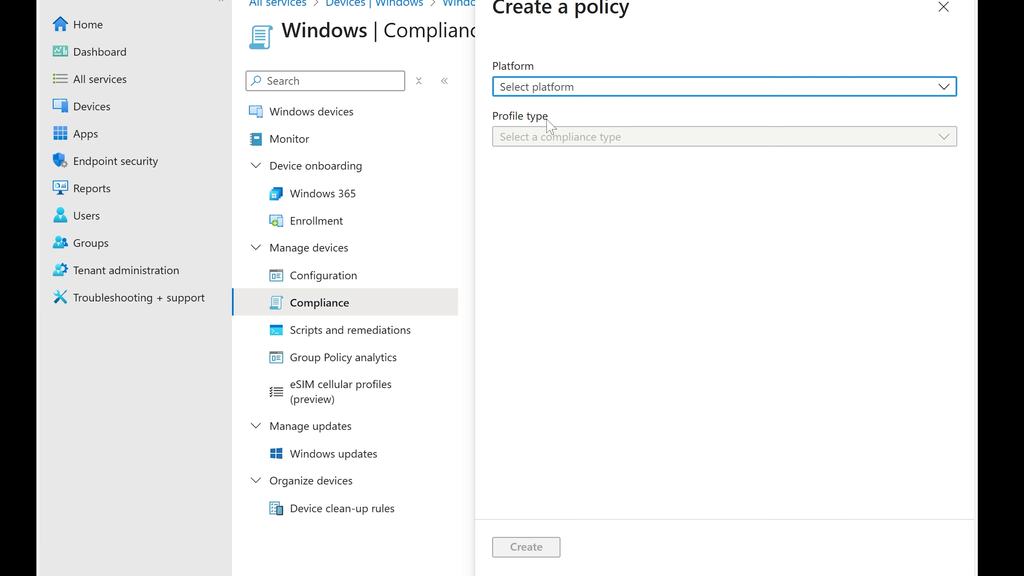
click(571, 85)
click(562, 108)
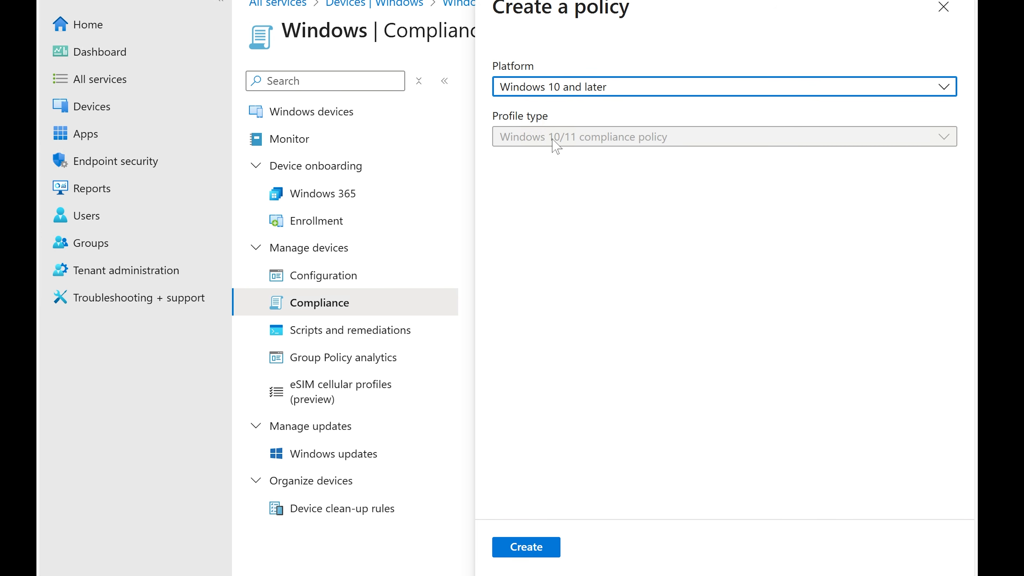
click(525, 547)
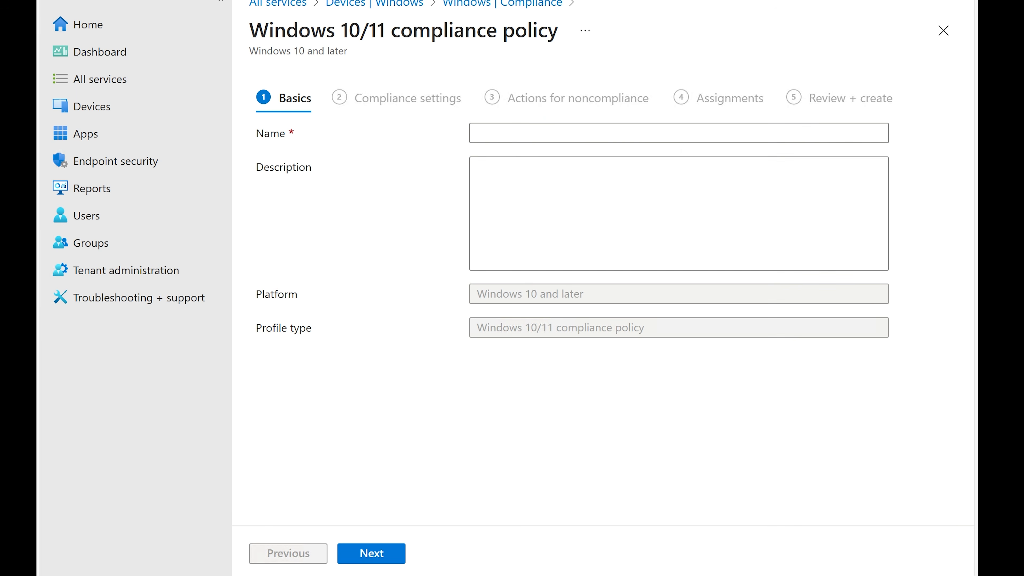
Name the compliance policy Enforce Bitlock and continue to the compliance settings
click(572, 133)
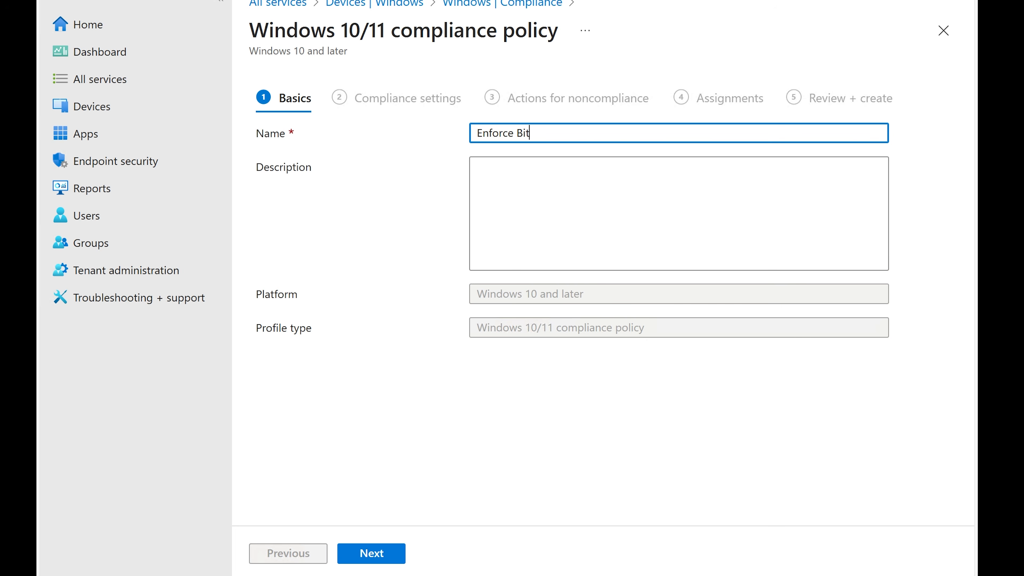
text(Enforce Bitlocker)
click(378, 551)
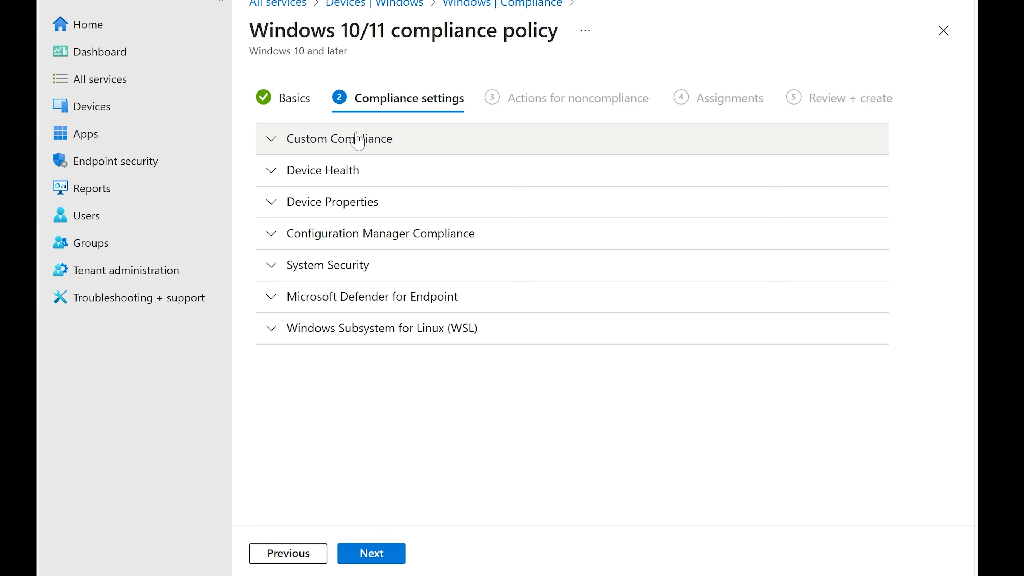
Require BitLocker and Secure Boot under Device Health, review Device Properties, and continue to actions for noncompliance
click(349, 178)
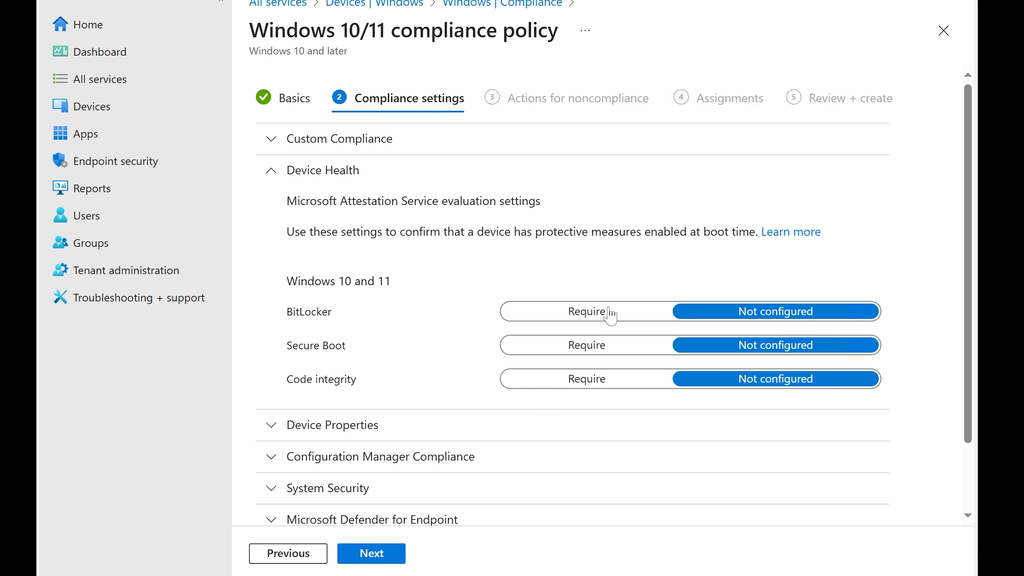
click(593, 317)
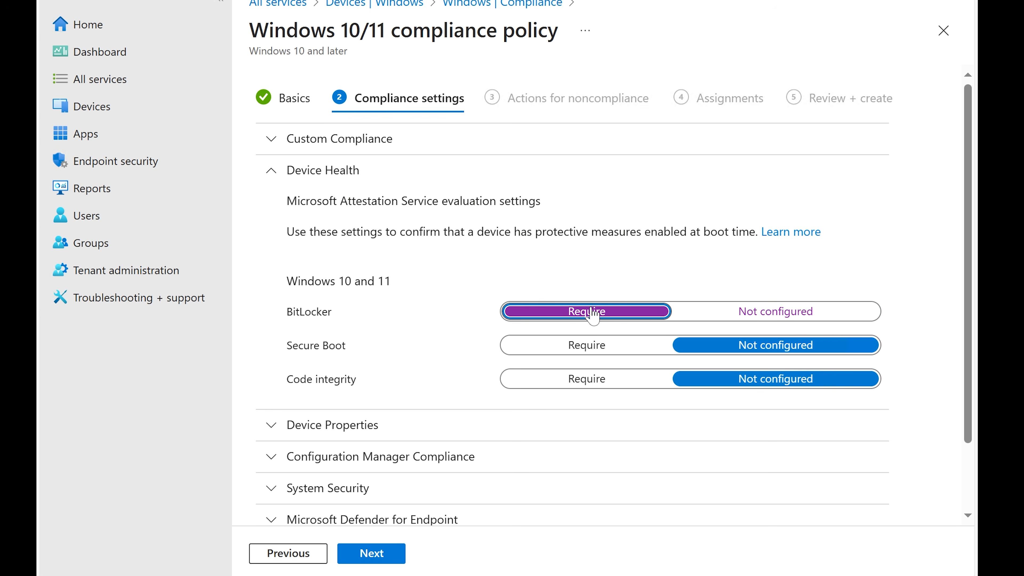
click(592, 346)
scroll(341, 350, down, 2)
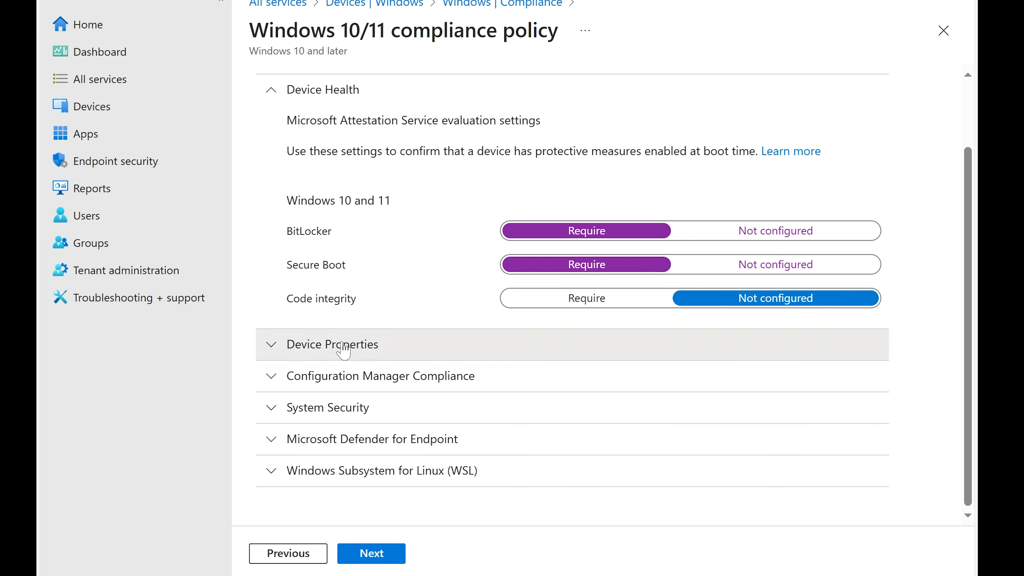
click(342, 346)
scroll(342, 350, down, 4)
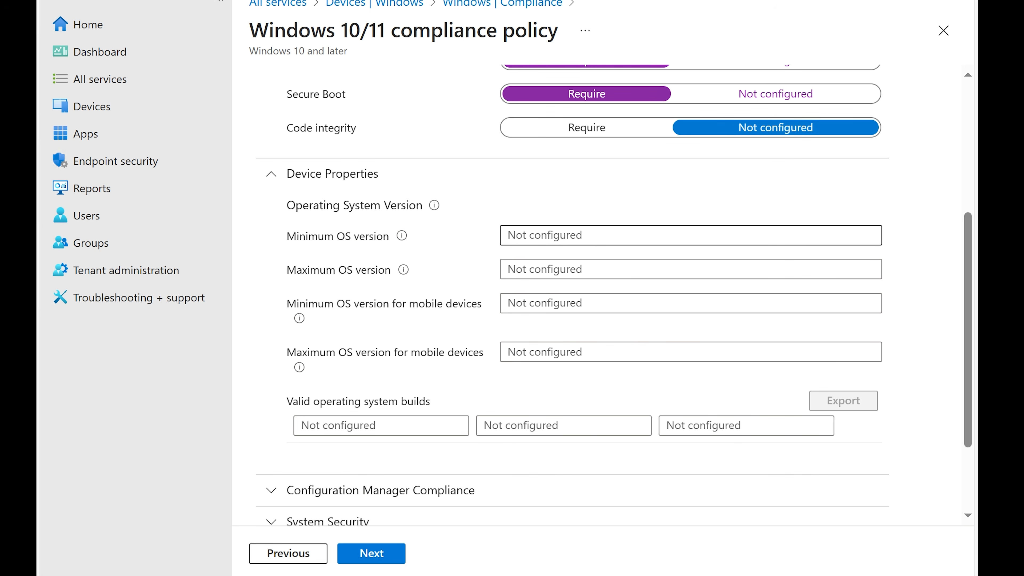
scroll(484, 359, down, 3)
scroll(486, 363, up, 4)
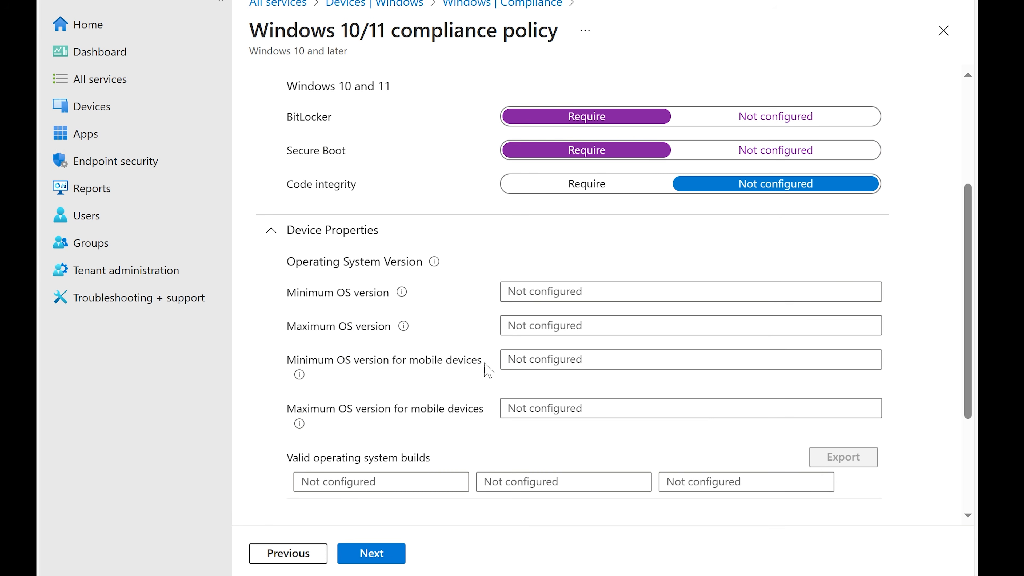
click(371, 553)
Add a Send email to end user action scheduled 7 days after noncompliance
click(367, 225)
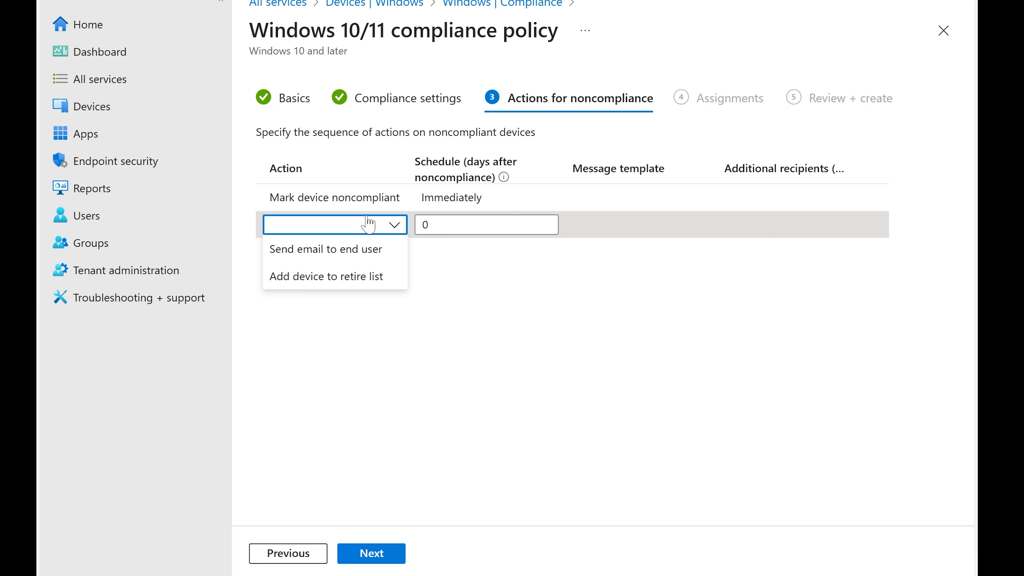
click(378, 254)
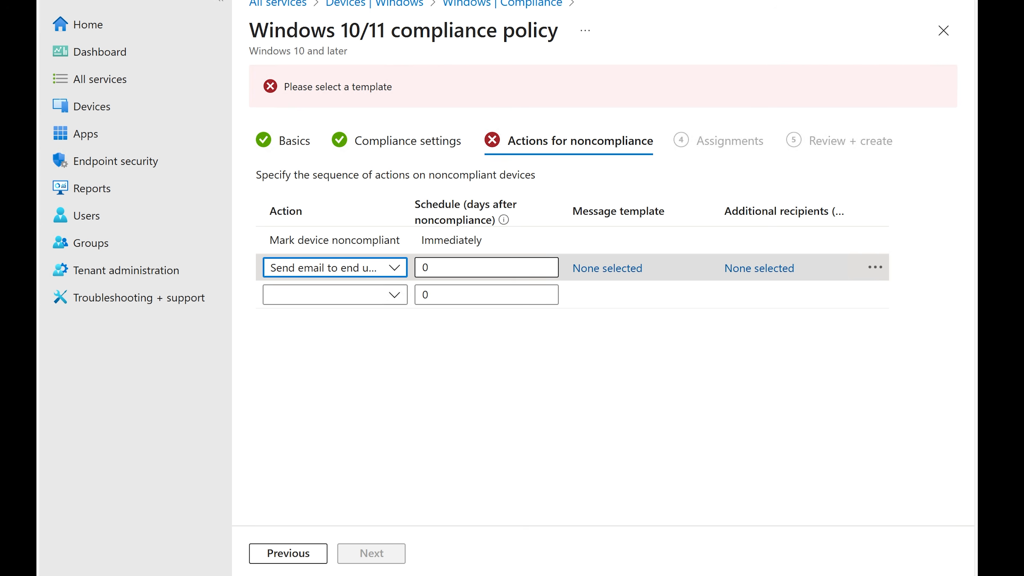
key(Tab)
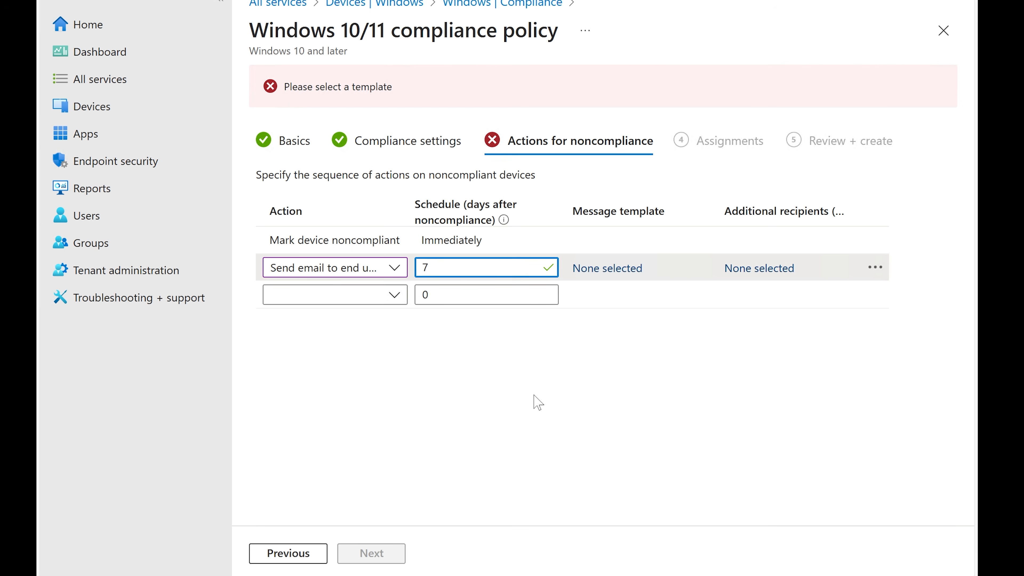
click(675, 379)
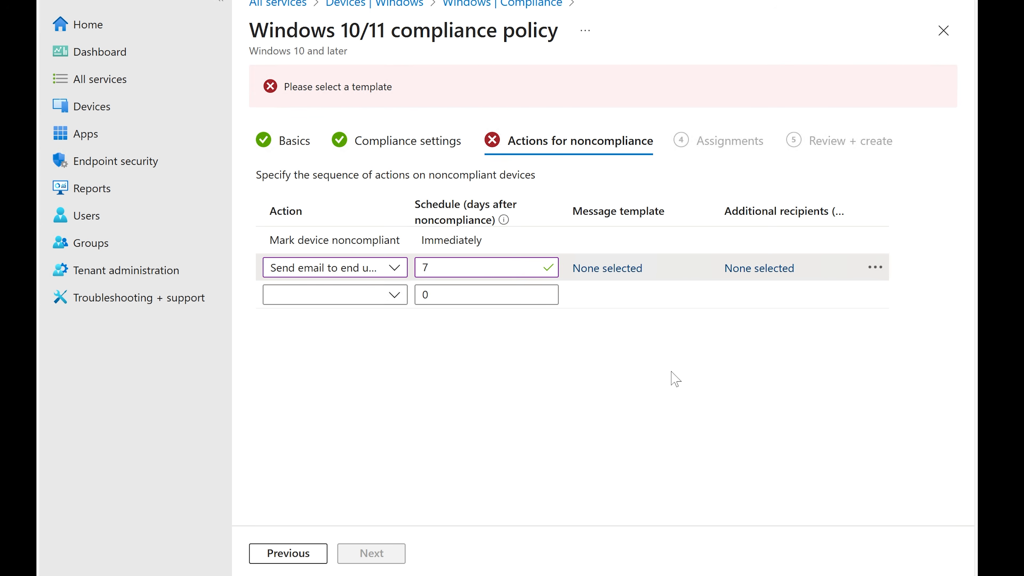
Open the message template picker for the email action and read the note on creating notifications
click(623, 269)
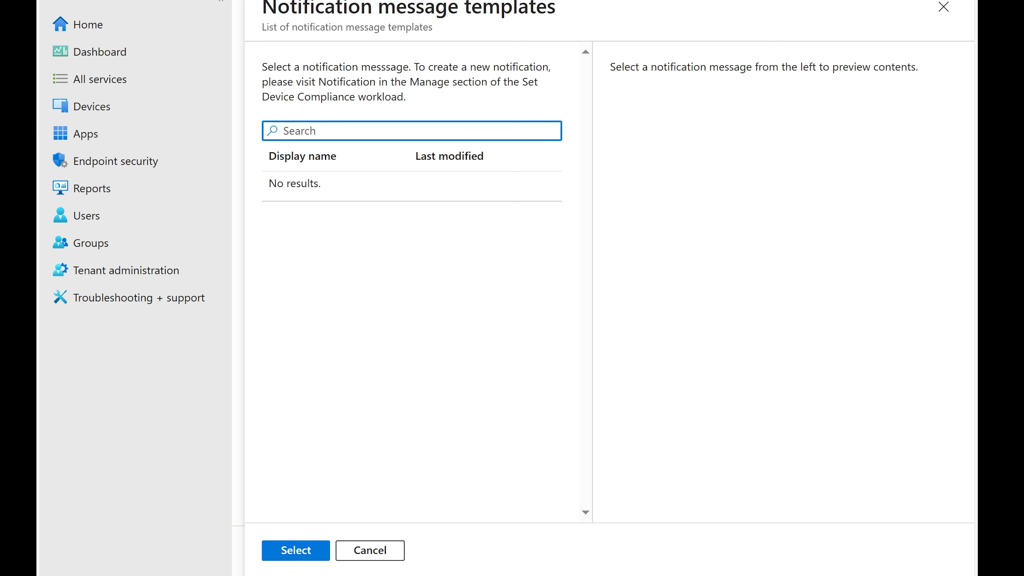
drag(264, 66, 481, 97)
click(421, 66)
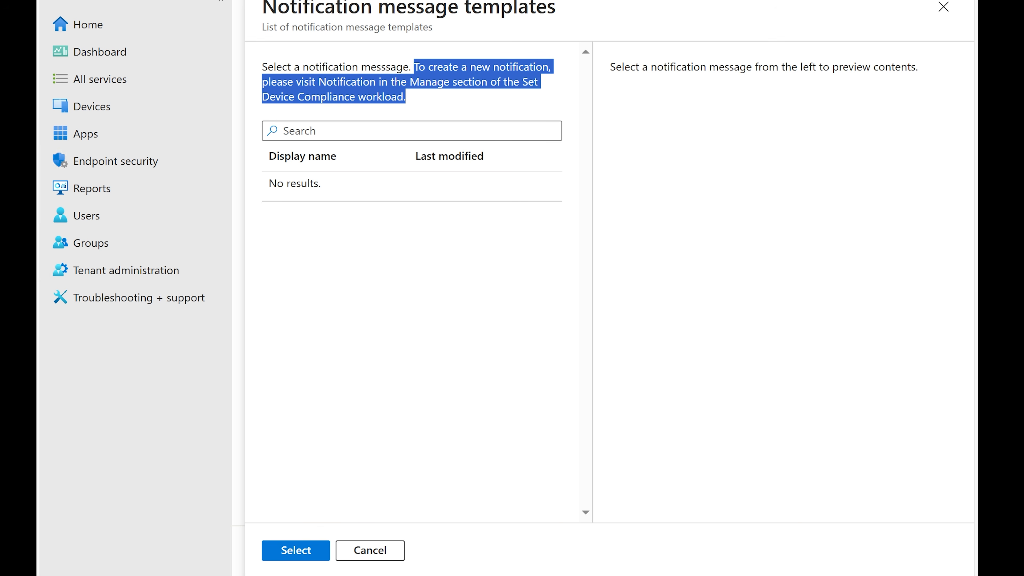
click(481, 97)
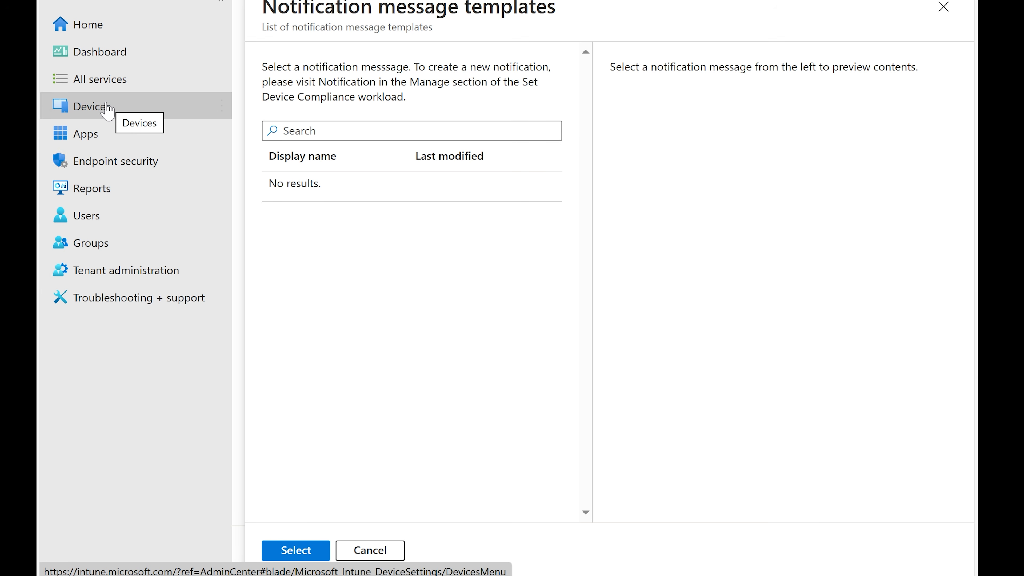
In a new tab, open the Devices compliance notifications and start creating a noncompliance notification
right_click(107, 111)
click(141, 116)
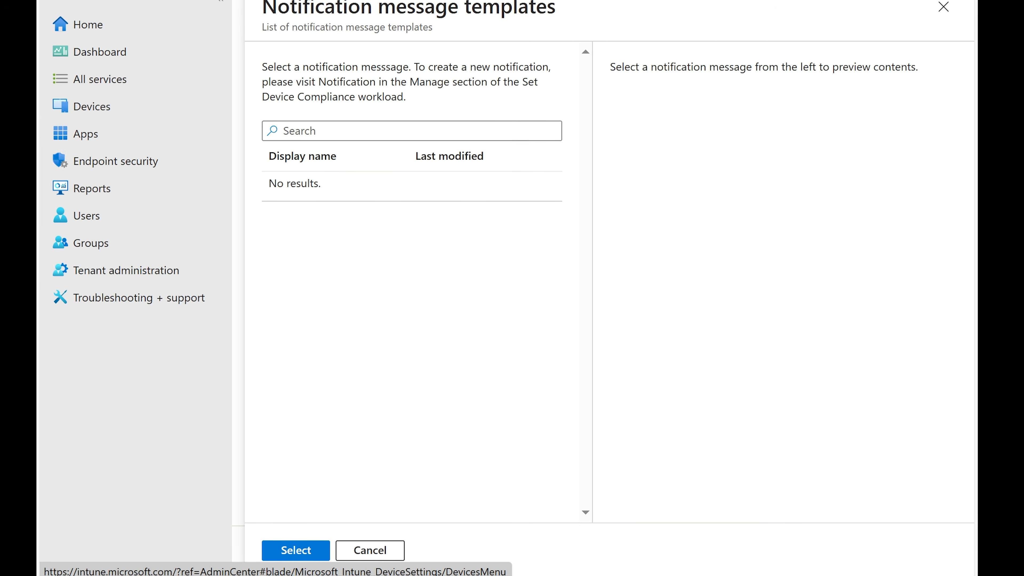
key(ctrl+Tab)
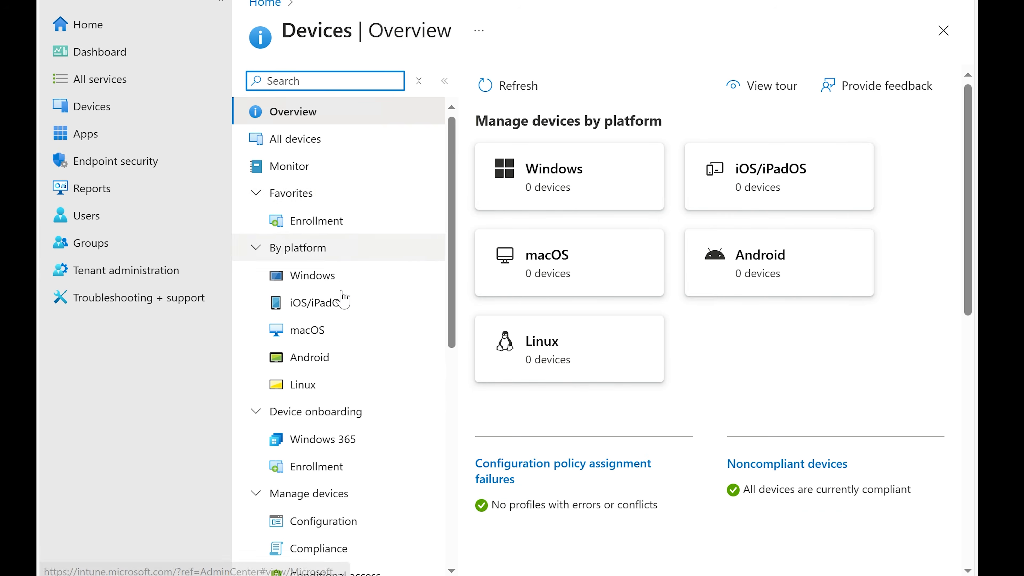
scroll(340, 299, down, 4)
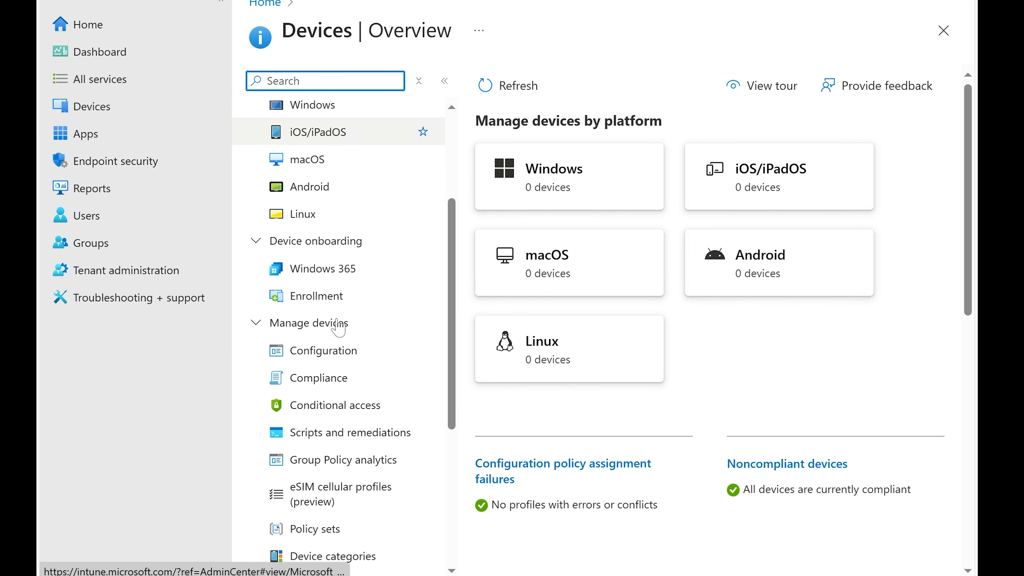
click(320, 378)
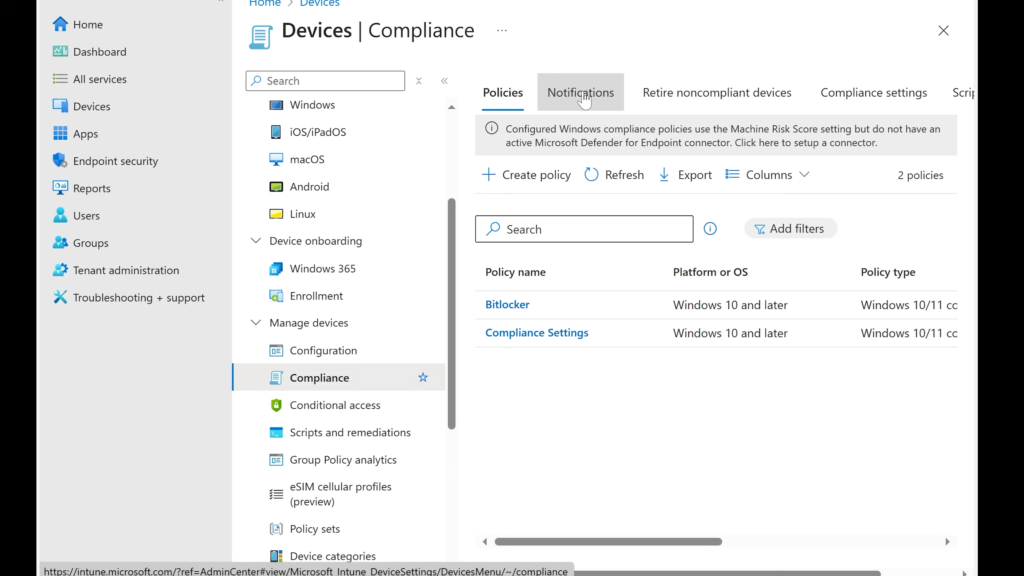
click(559, 98)
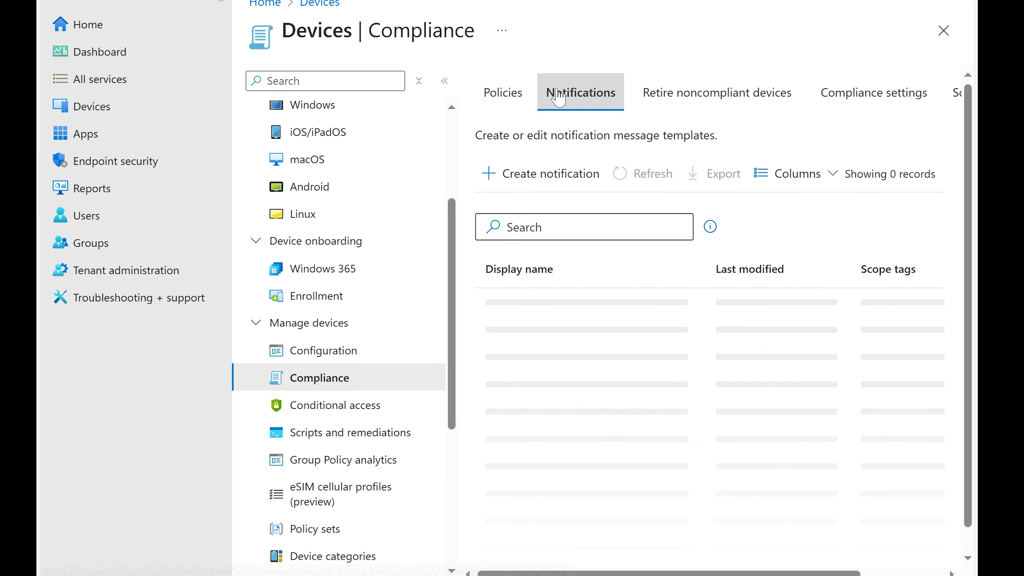
click(536, 184)
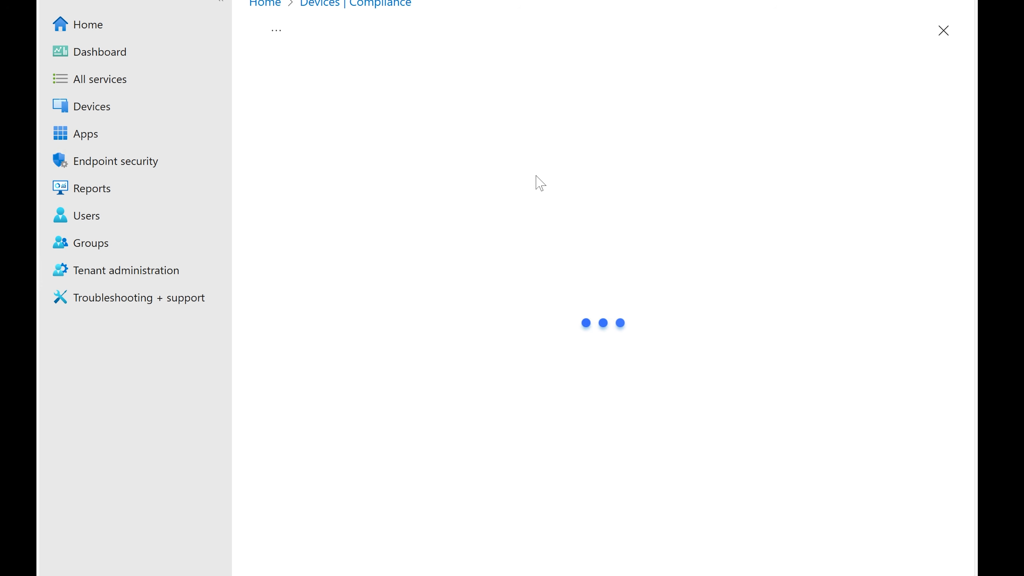
click(494, 139)
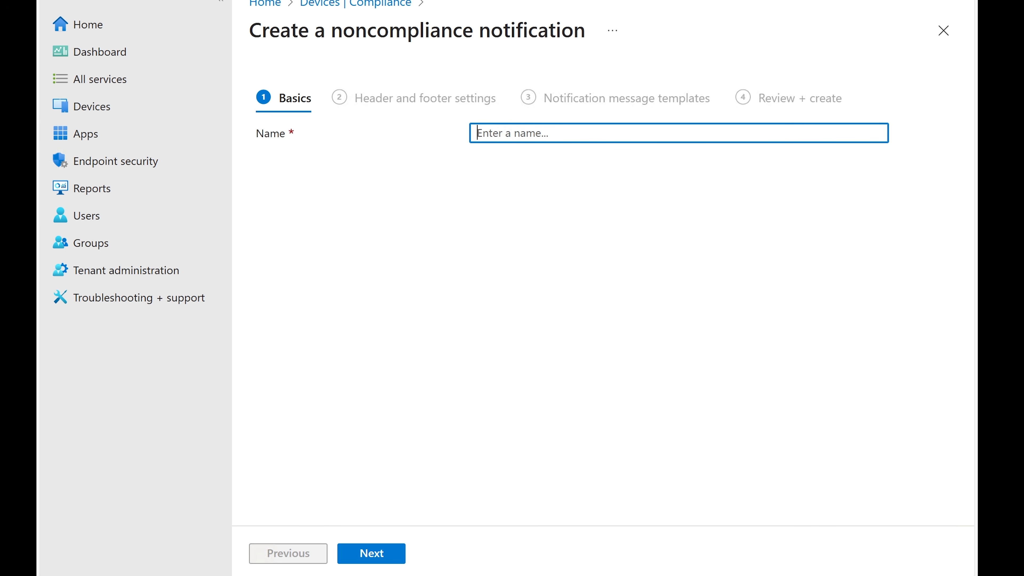
Name the notification Turn ON PC and continue past the header and footer settings unchanged
text(Turn ON PC)
click(390, 554)
scroll(523, 332, down, 4)
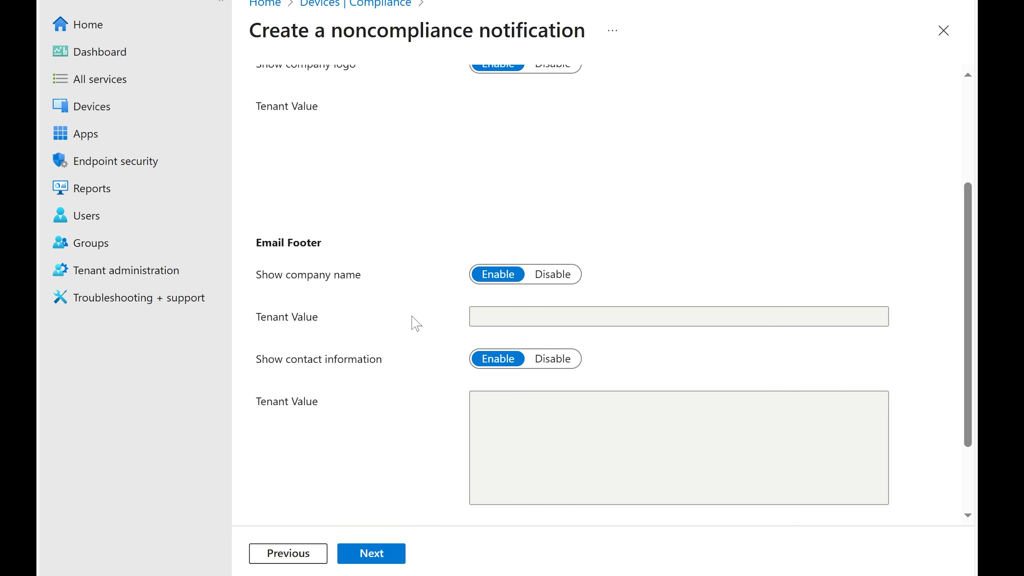
scroll(416, 322, down, 2)
scroll(502, 299, down, 1)
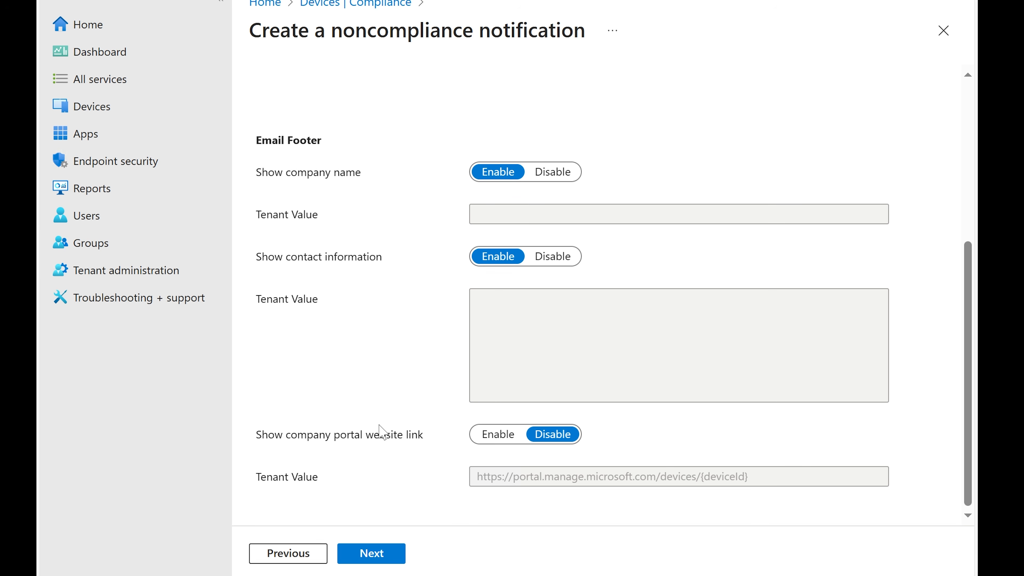
scroll(498, 402, up, 4)
scroll(498, 402, down, 3)
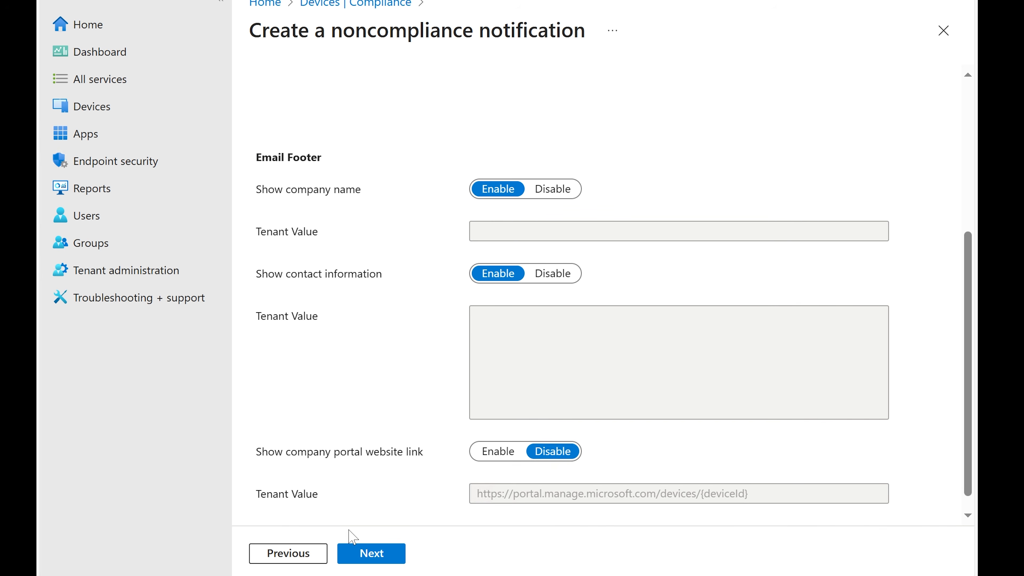
click(361, 547)
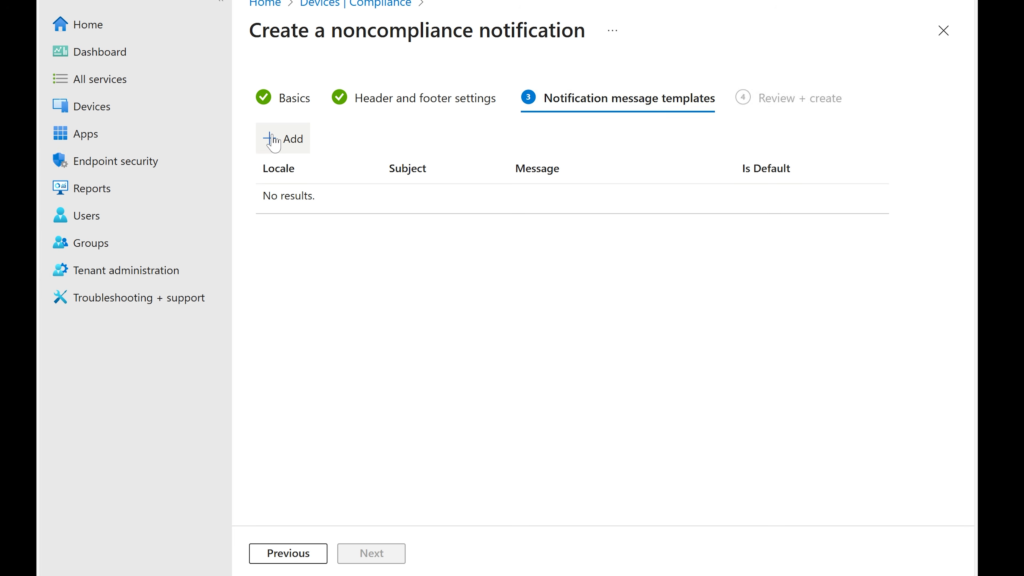
Add a message template row with the English (United States) locale
click(274, 142)
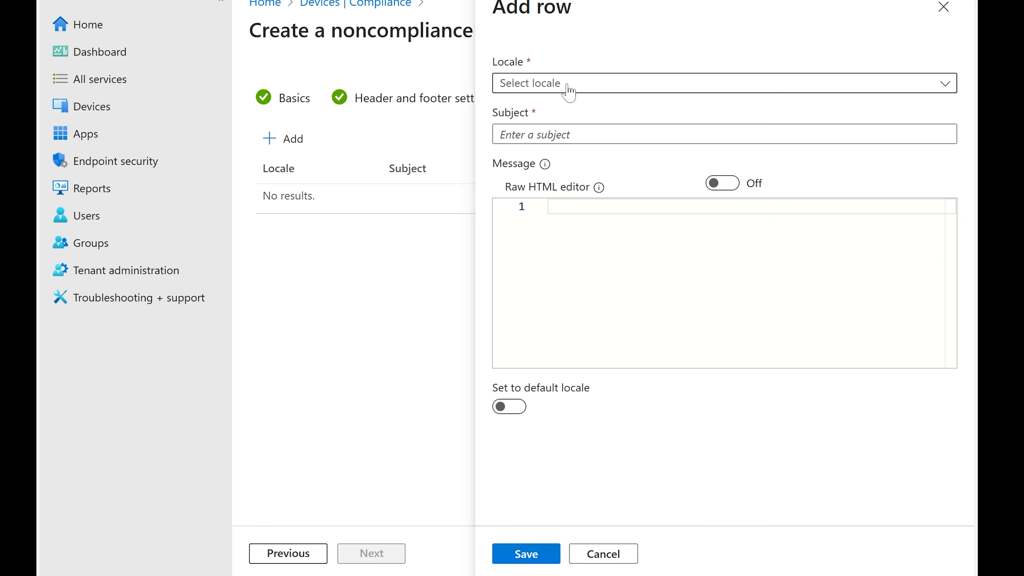
click(571, 85)
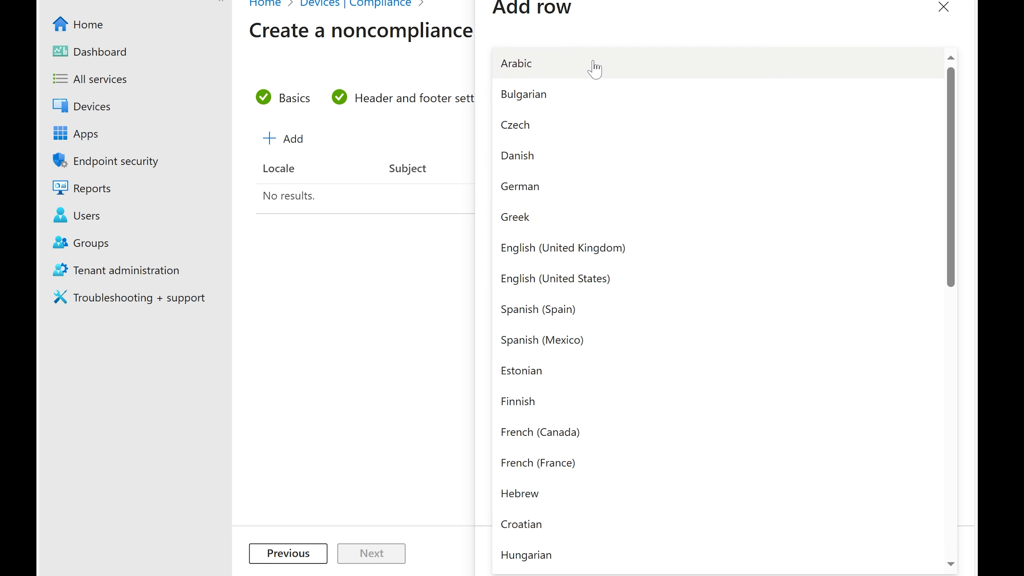
scroll(650, 135, down, 3)
click(597, 200)
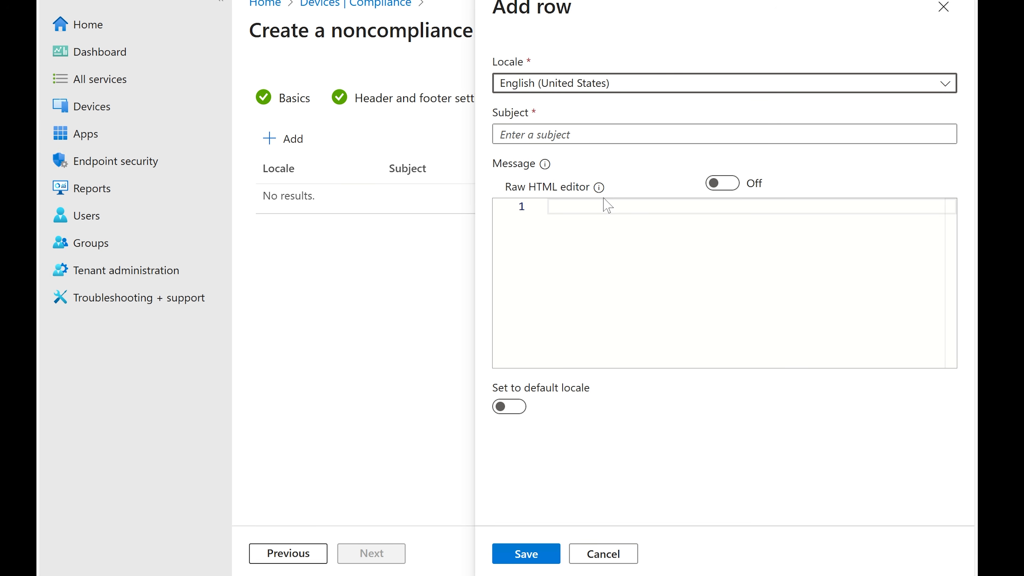
Set the template subject to "Computer is Turned OFF, Please turn it back ON"
click(581, 135)
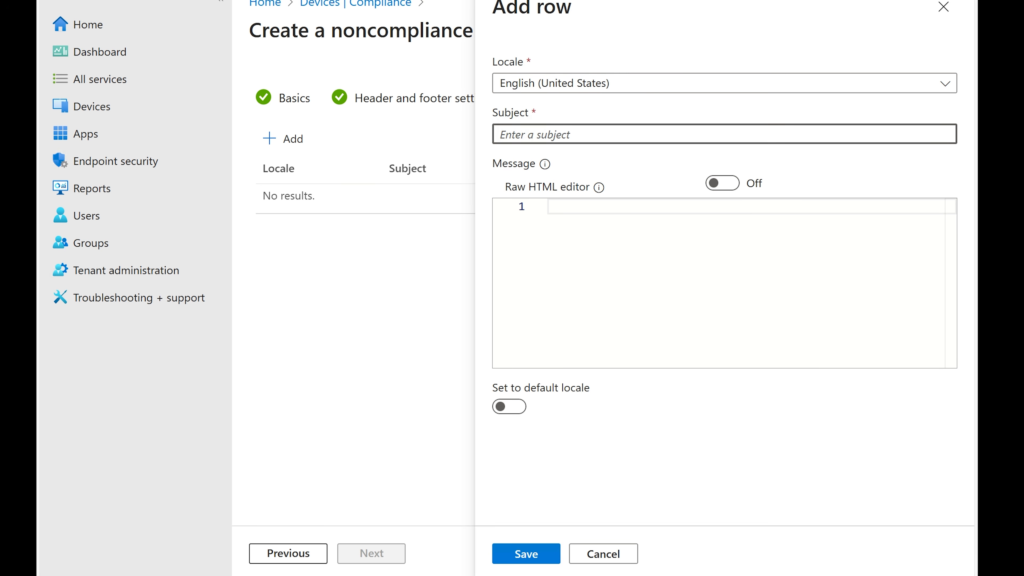
text(P)
key(BackSpace)
text(Computer is Turned OFF)
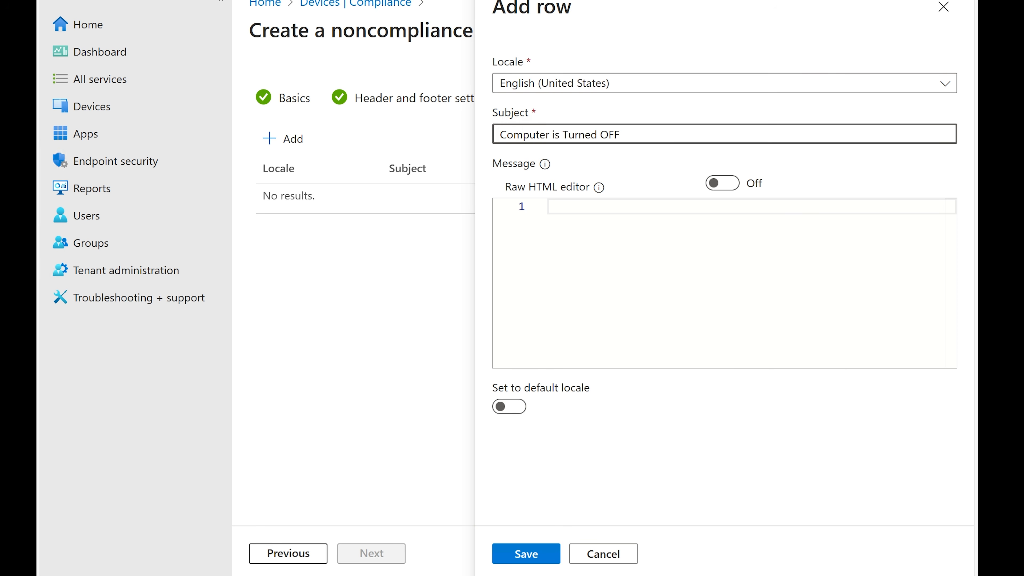
text(lease turn it back ON)
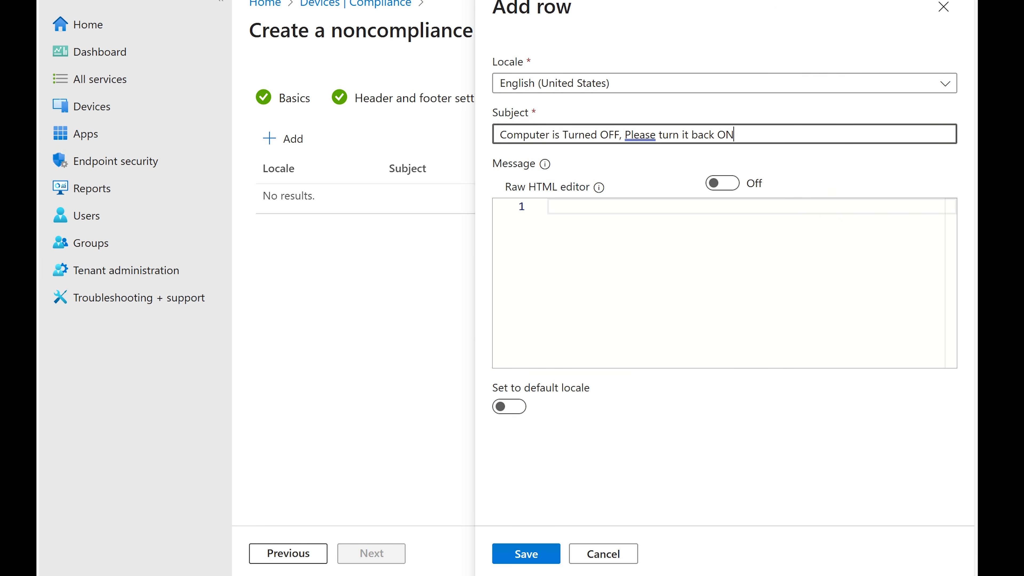
right_click(639, 134)
click(799, 115)
key(ctrl+a)
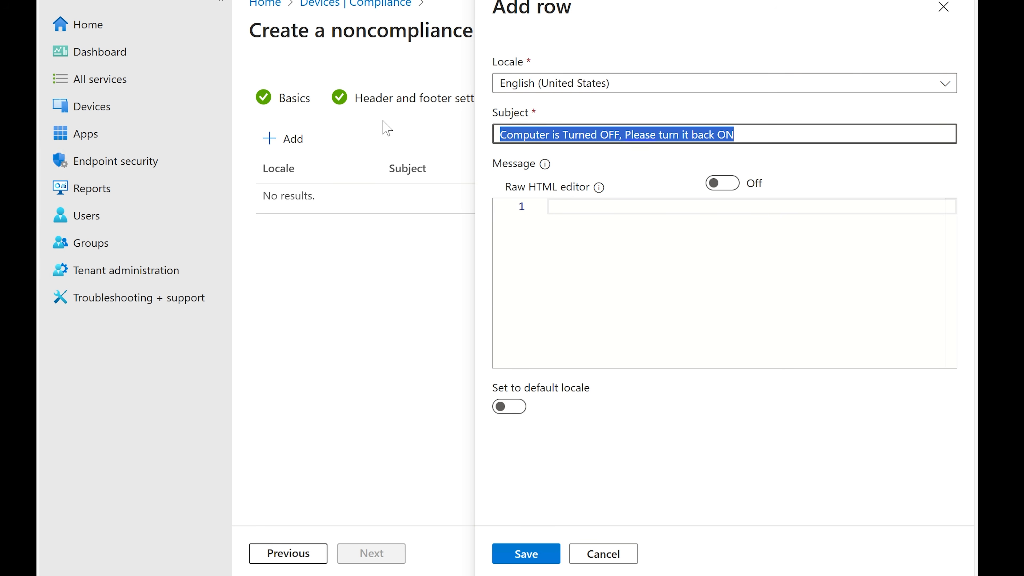
Enter the template message "Please turn ON your computer and make sure it is connected to internet so that it can receive Security Updates" and save the row
key(Tab)
click(573, 237)
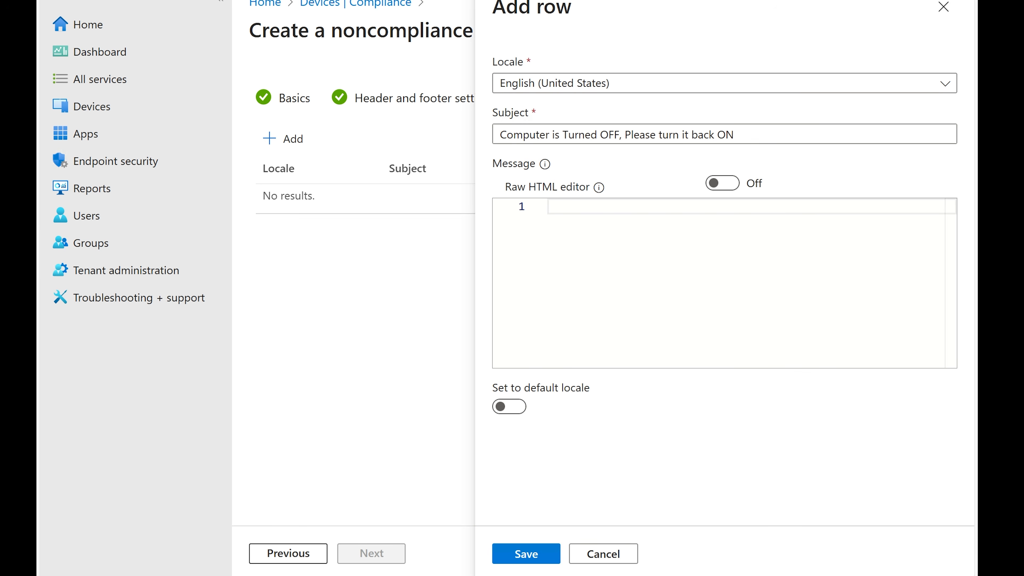
text(Please turn ON your com)
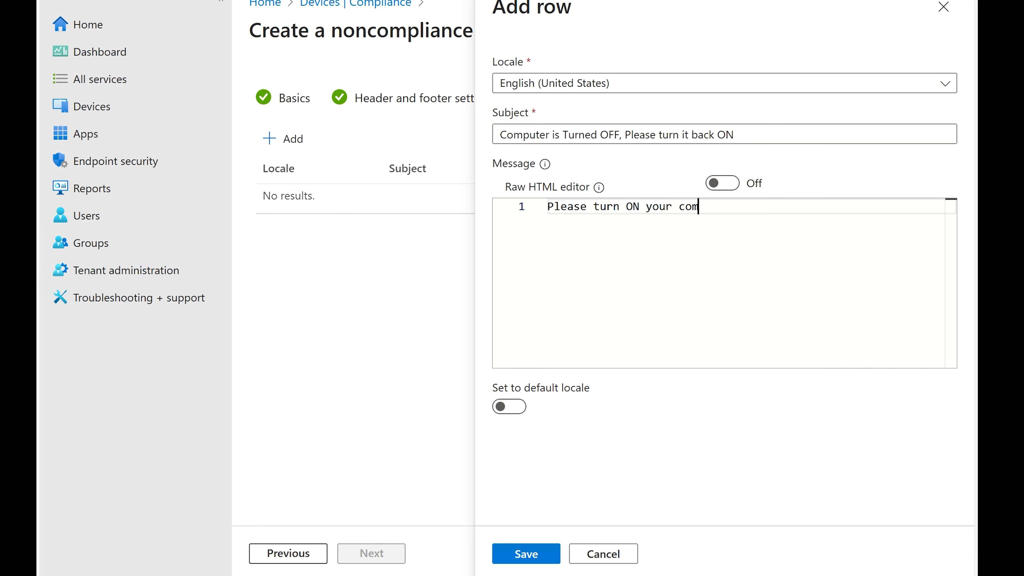
text(puter and make )
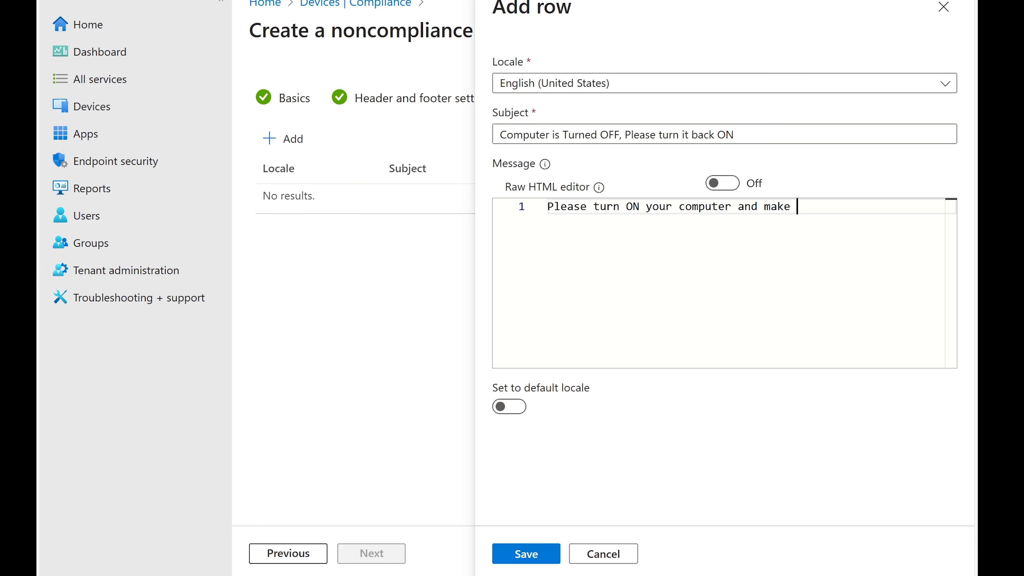
text(sure it is conn)
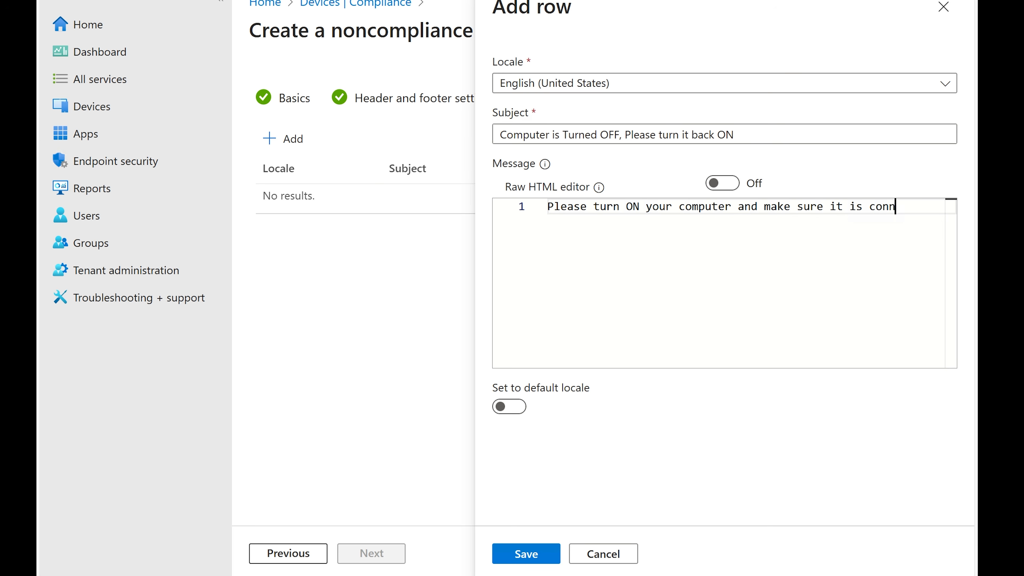
text(ected to )
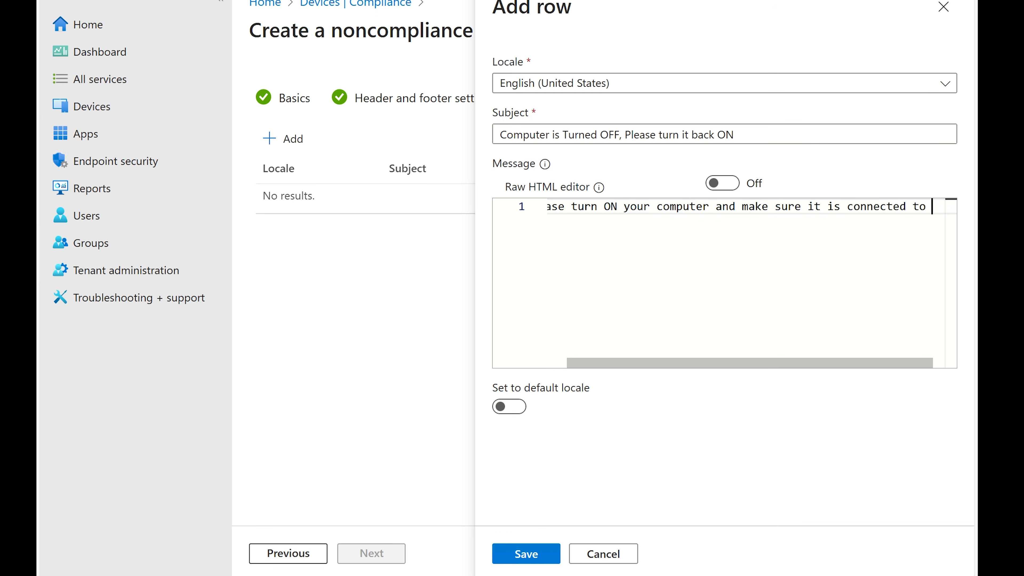
text(int)
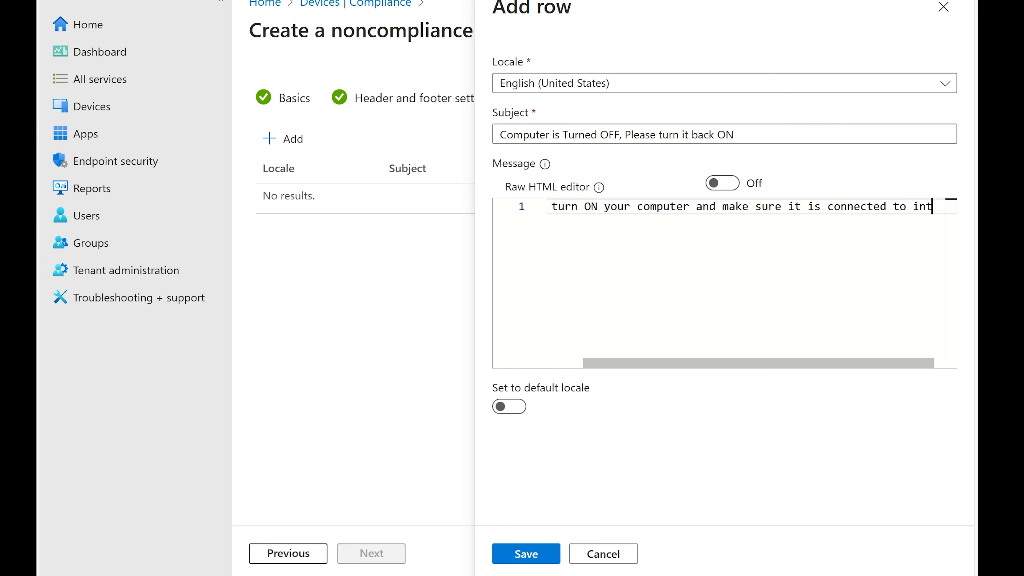
text(ernet so th)
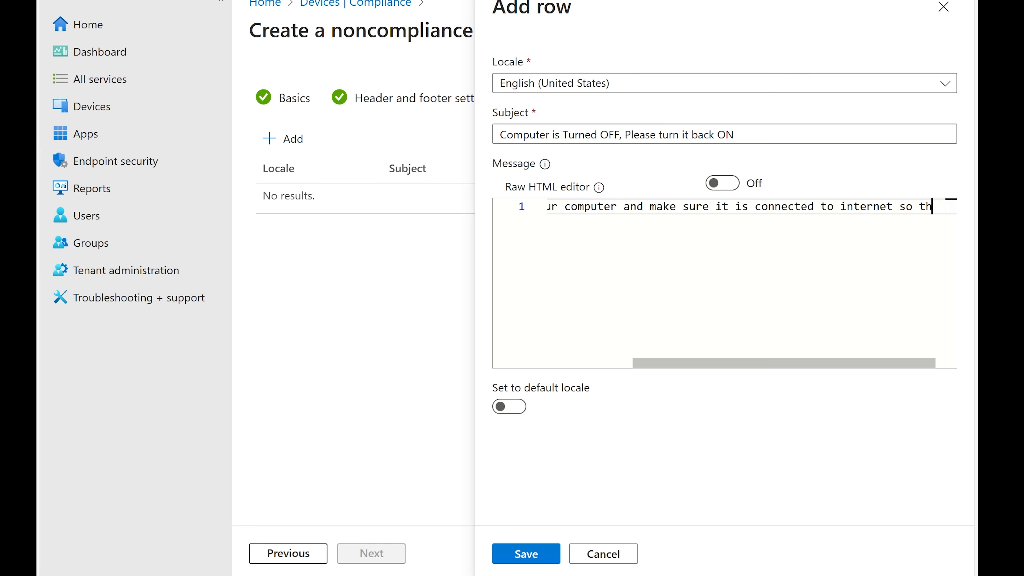
text(at it can )
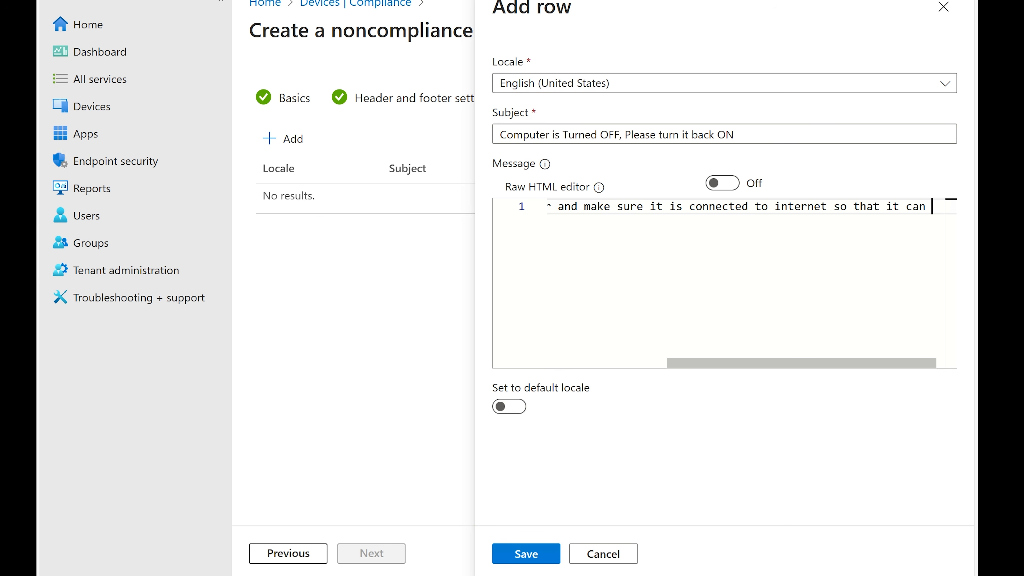
text(receive )
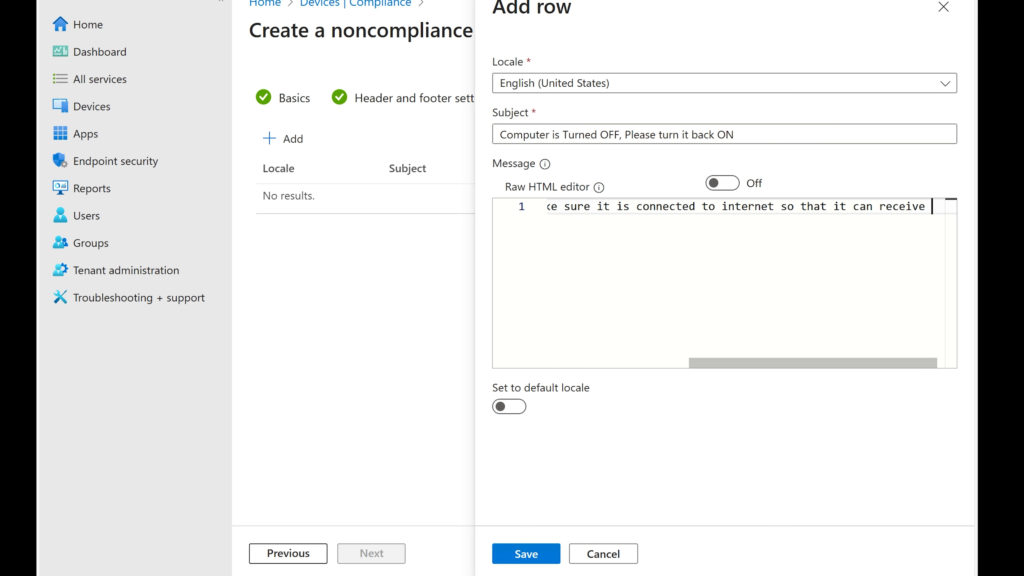
text(Secur)
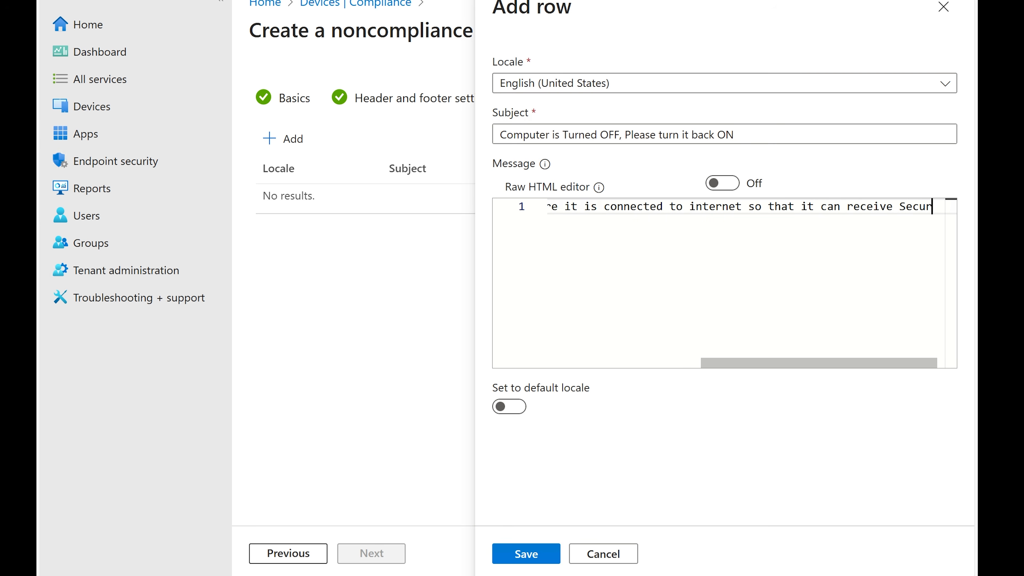
text(ity Updates)
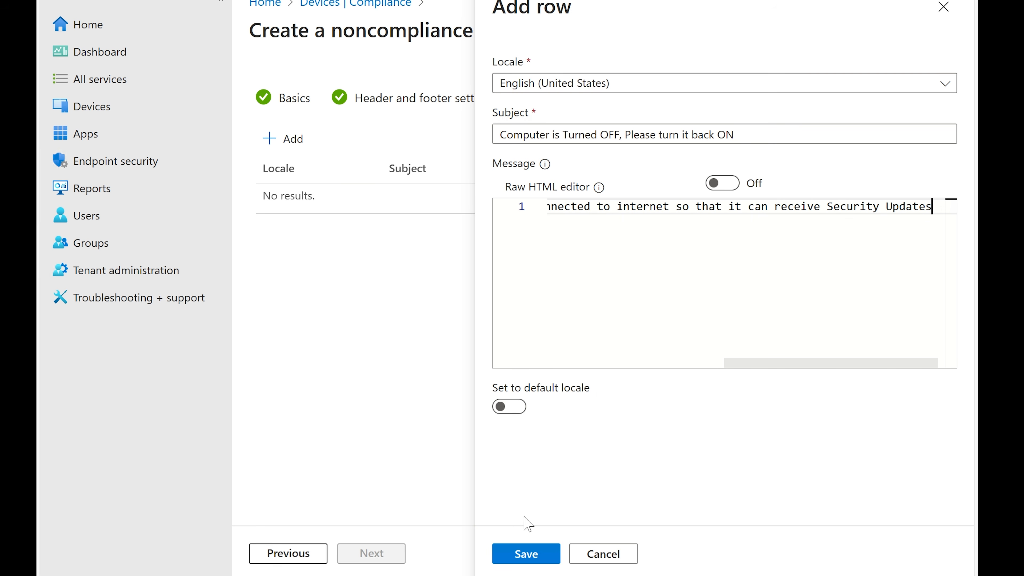
click(521, 561)
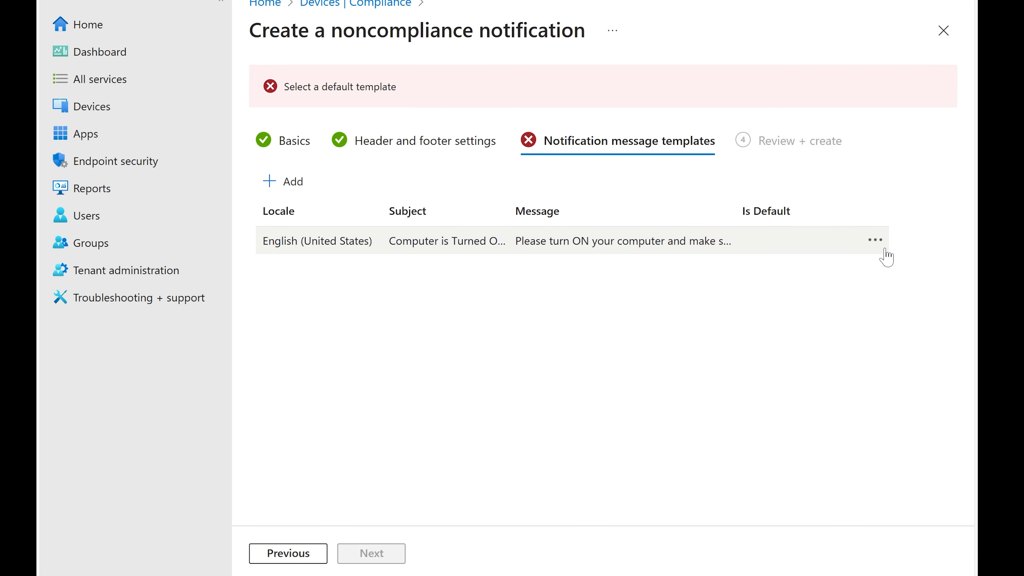
Set the English (United States) template as the default locale and create the Turn ON PC notification
click(875, 244)
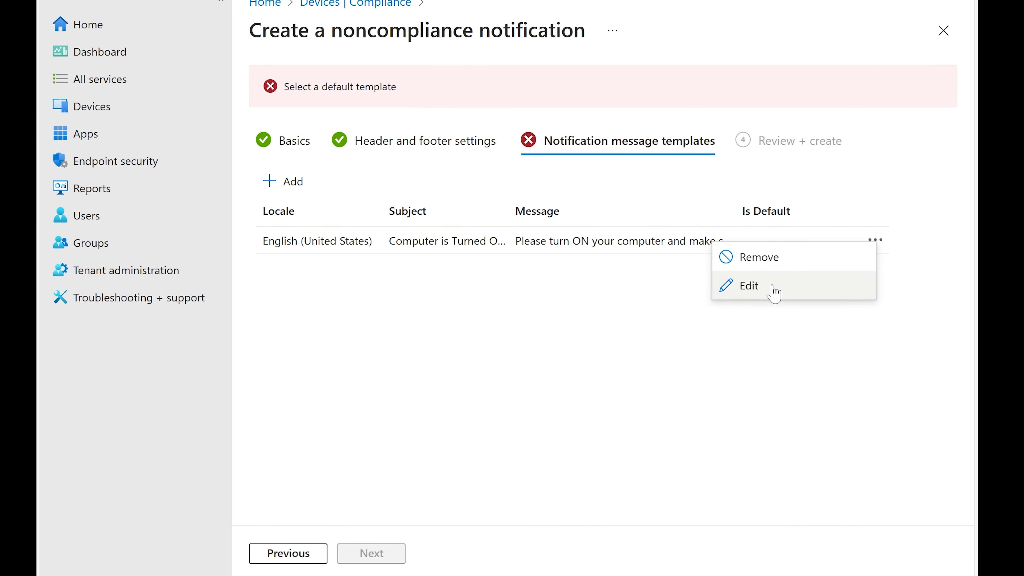
click(749, 285)
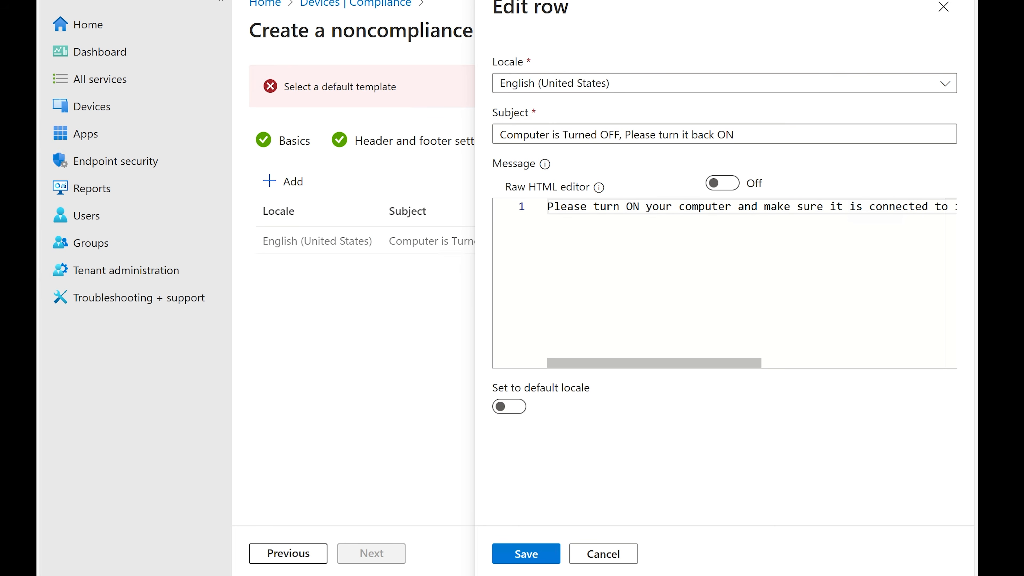
click(518, 408)
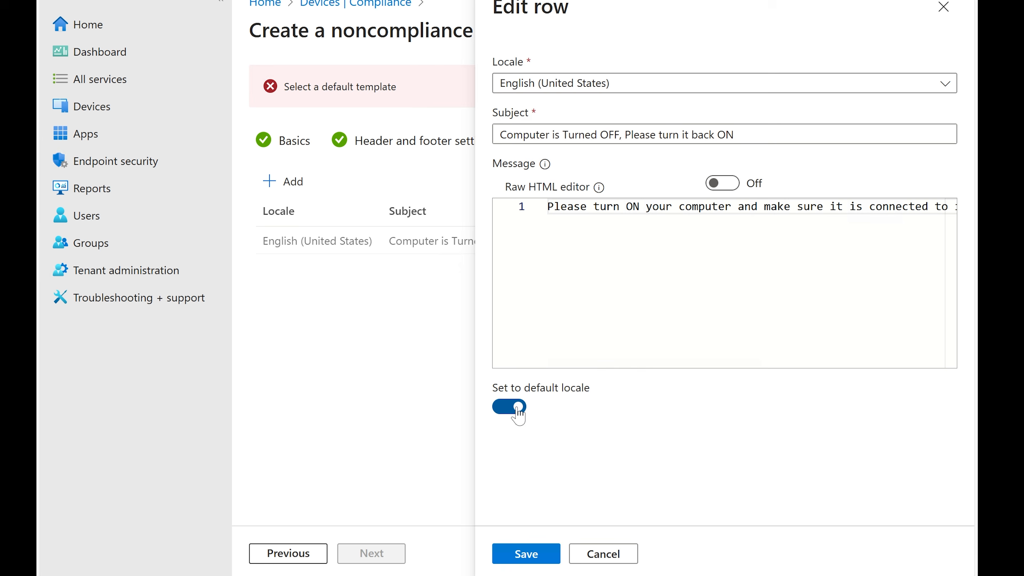
click(535, 556)
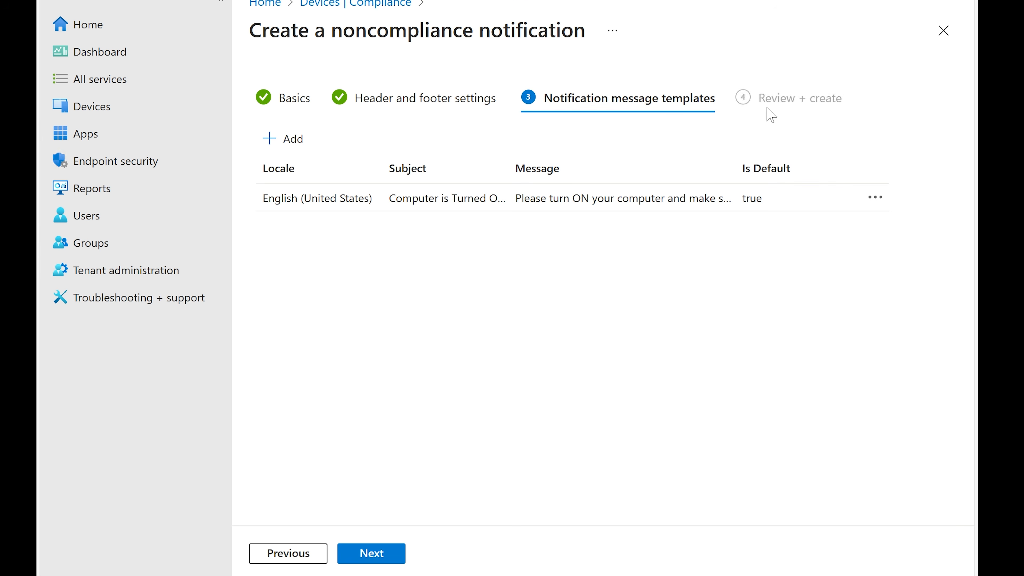
click(381, 553)
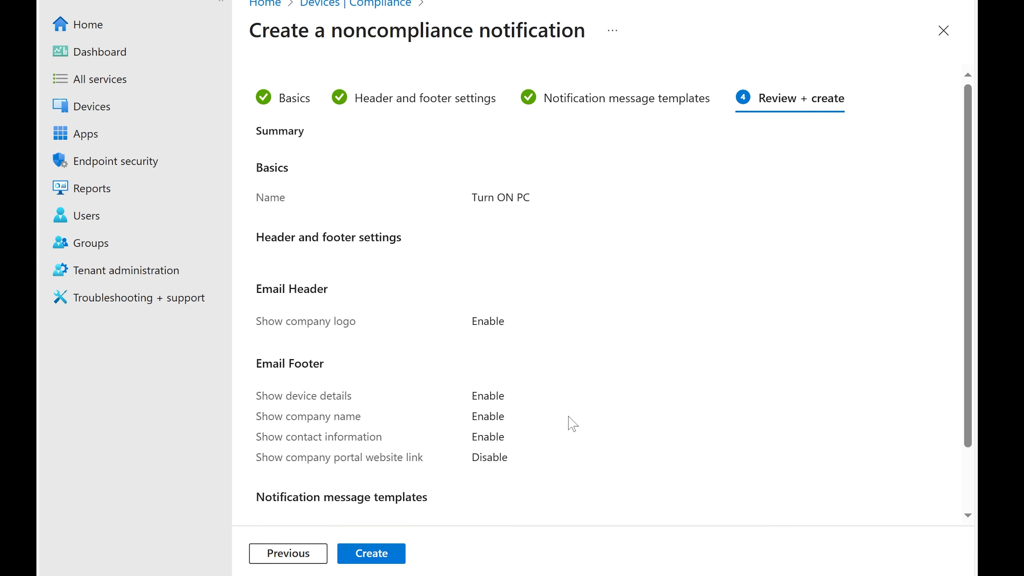
click(383, 552)
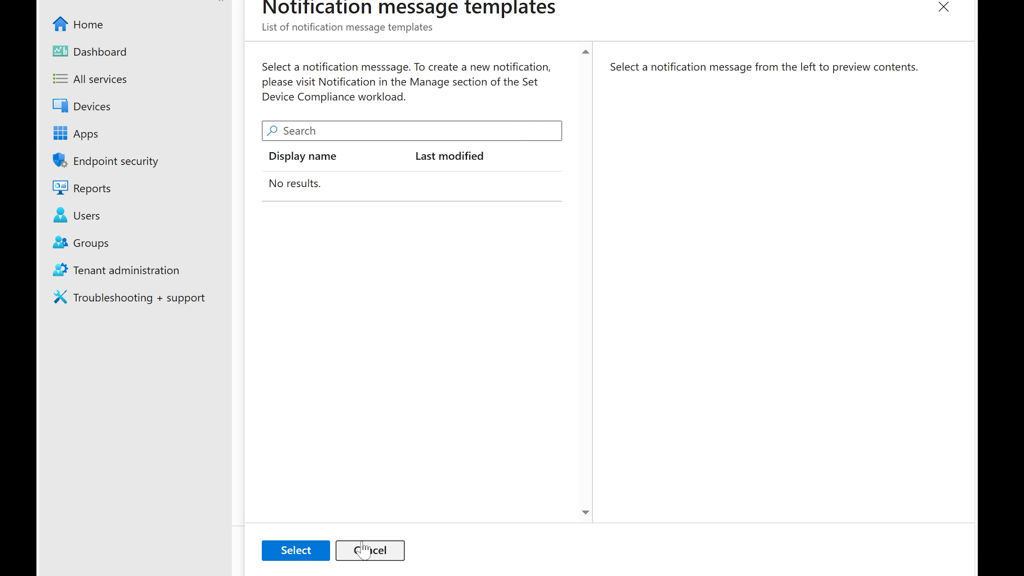
In the compliance policy, choose the Turn ON PC message template for the send-email-to-end-user action
click(357, 555)
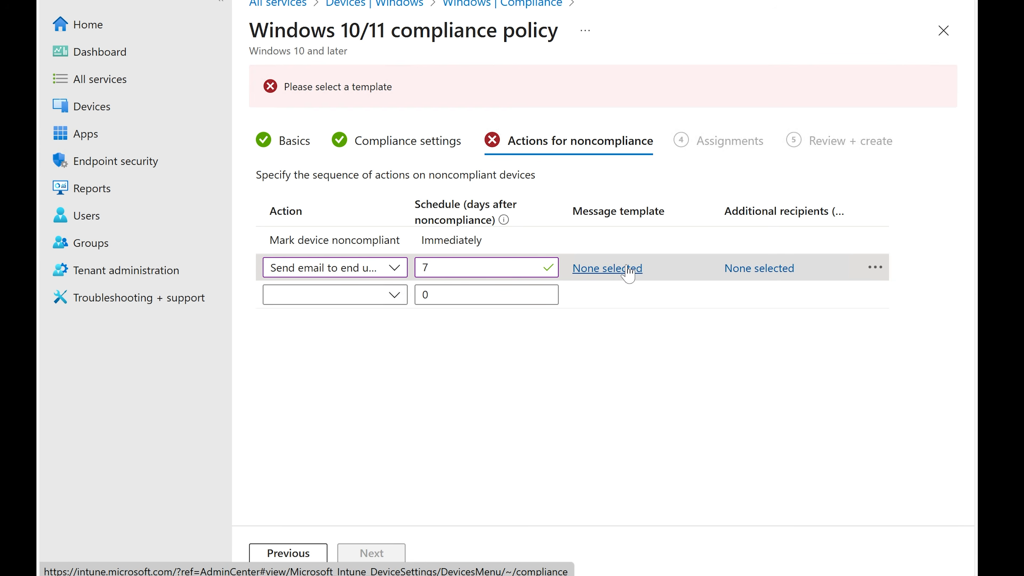
click(628, 269)
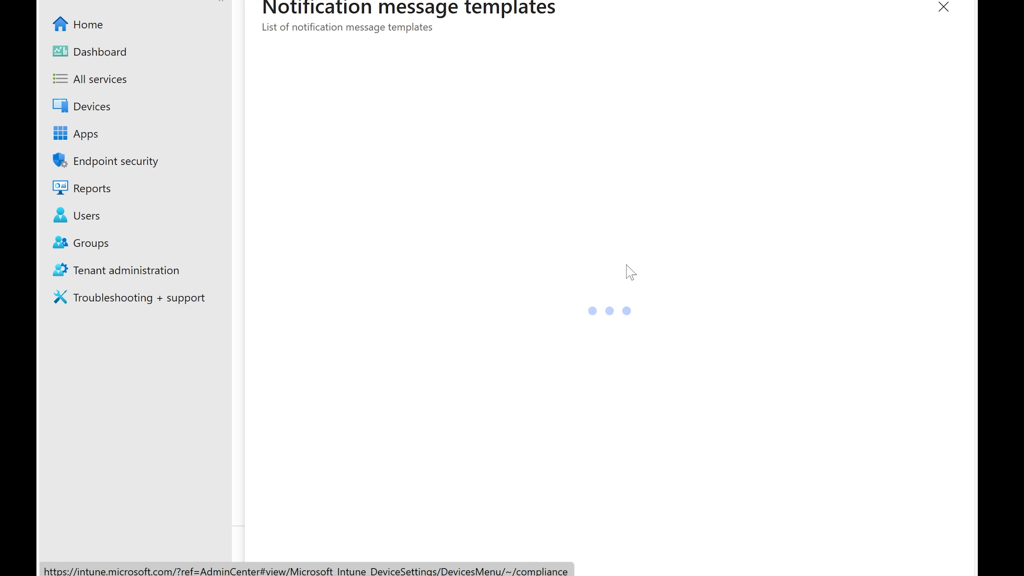
click(343, 192)
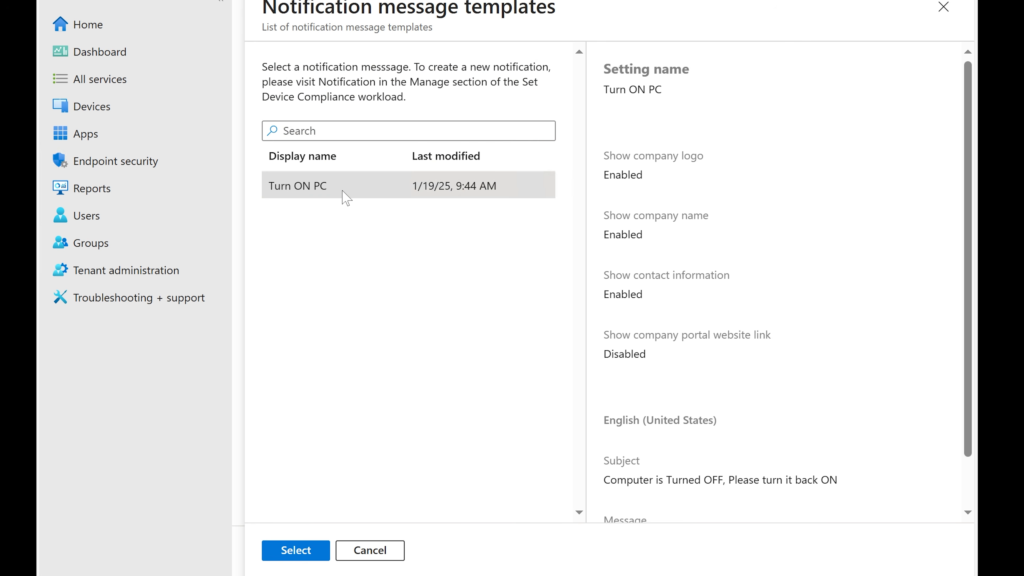
scroll(788, 295, down, 3)
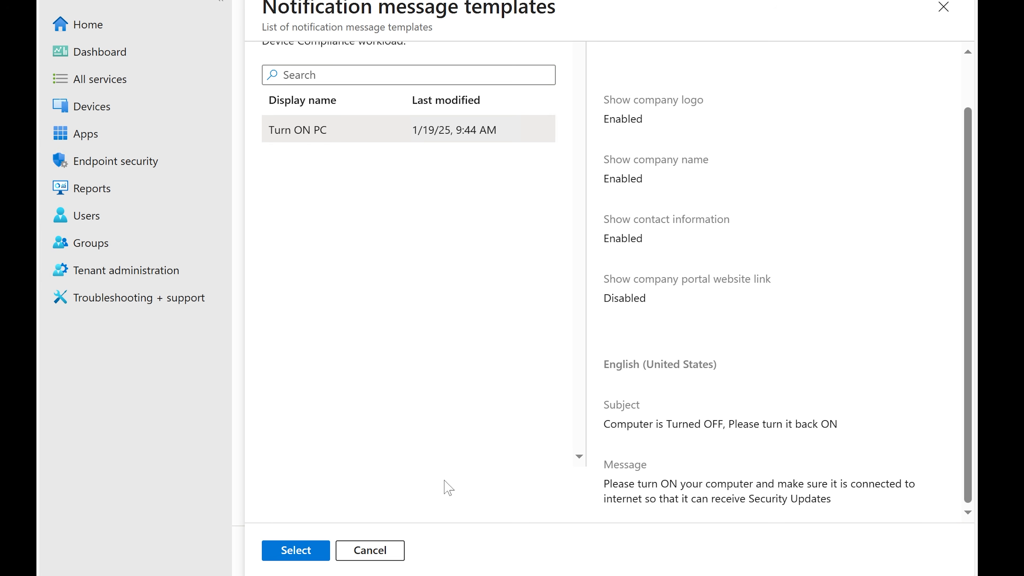
click(313, 549)
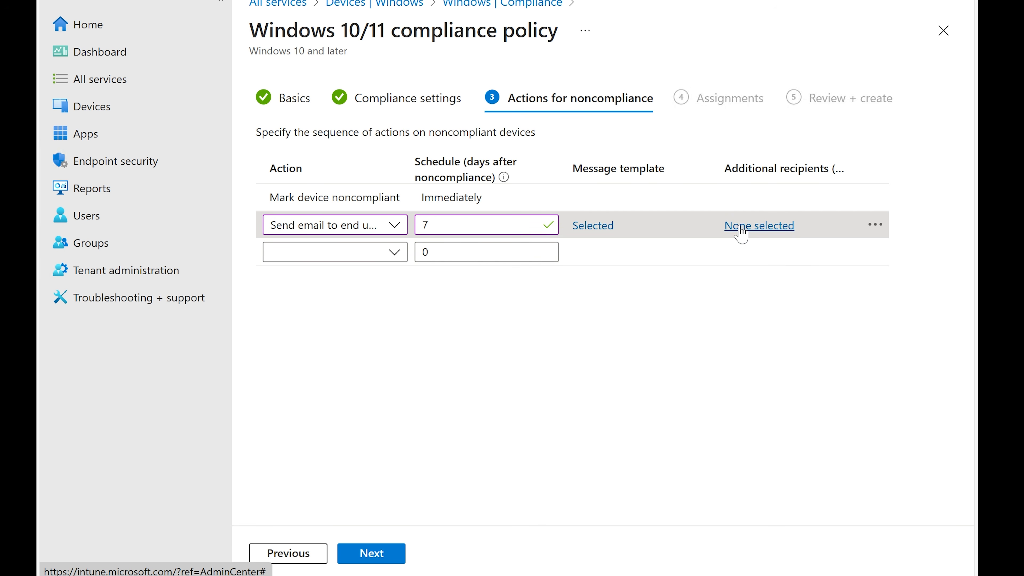
Add the Deployment team group as an additional recipient of the noncompliance email
click(761, 226)
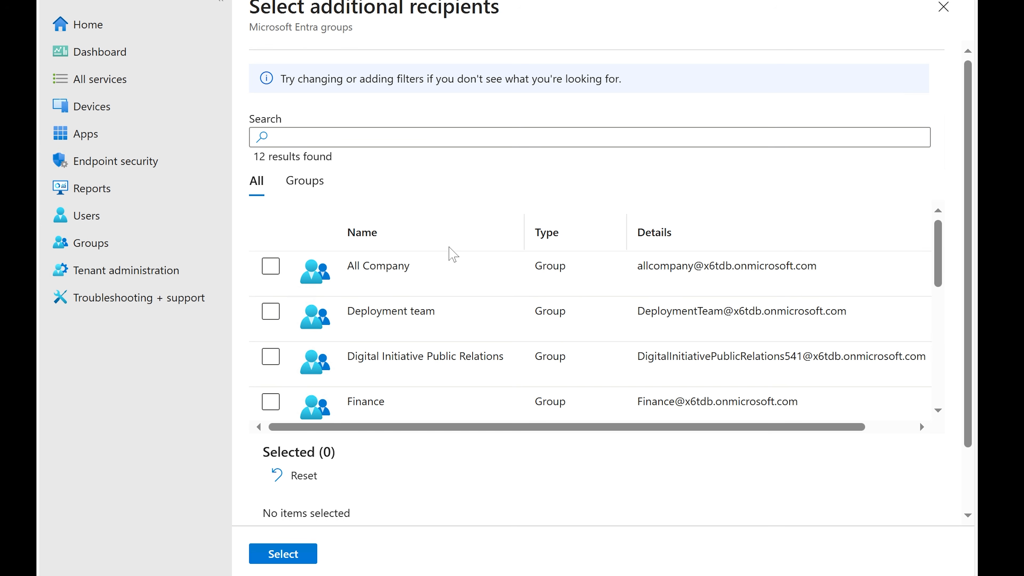
scroll(454, 254, down, 8)
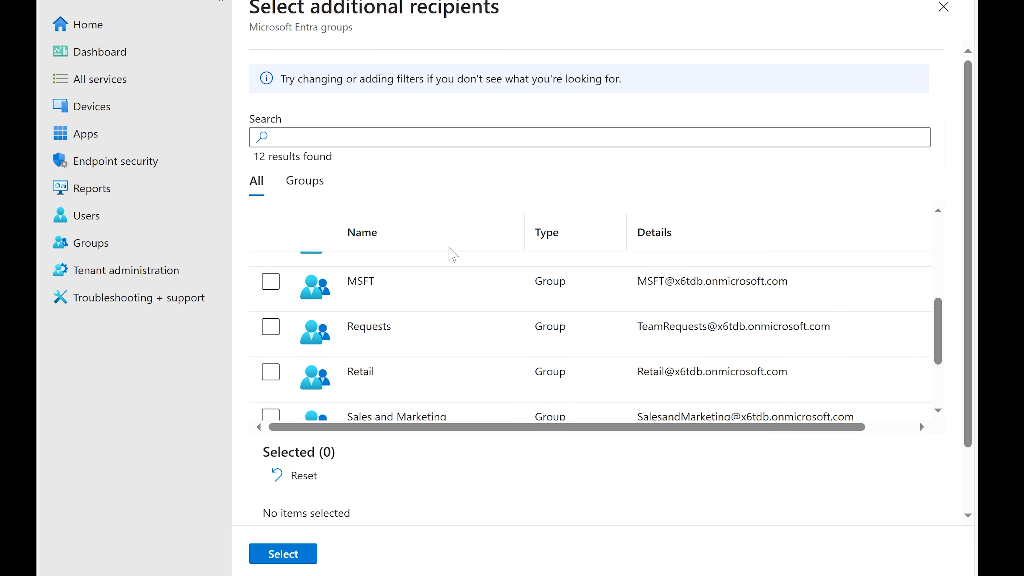
scroll(453, 355, up, 8)
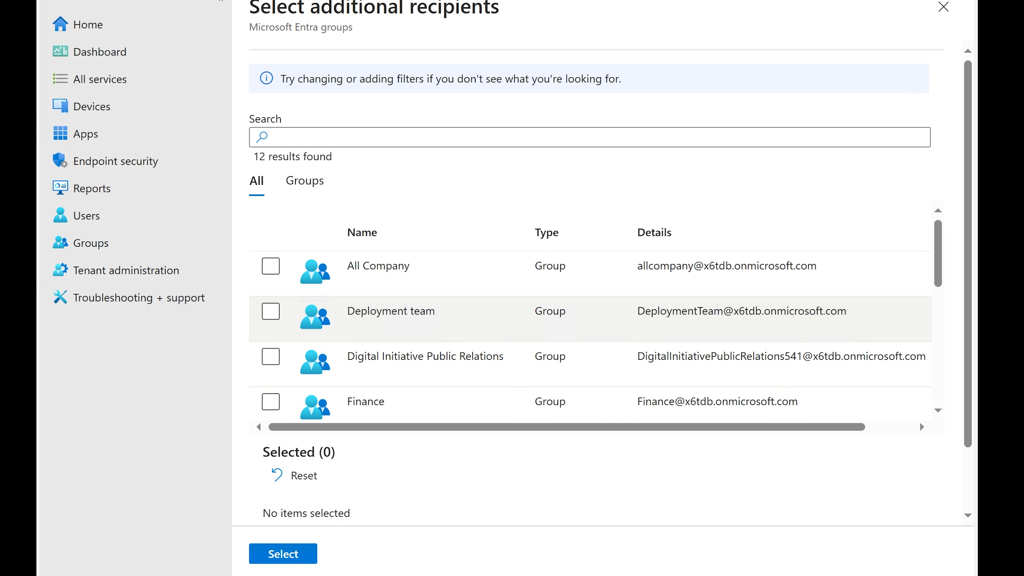
click(270, 319)
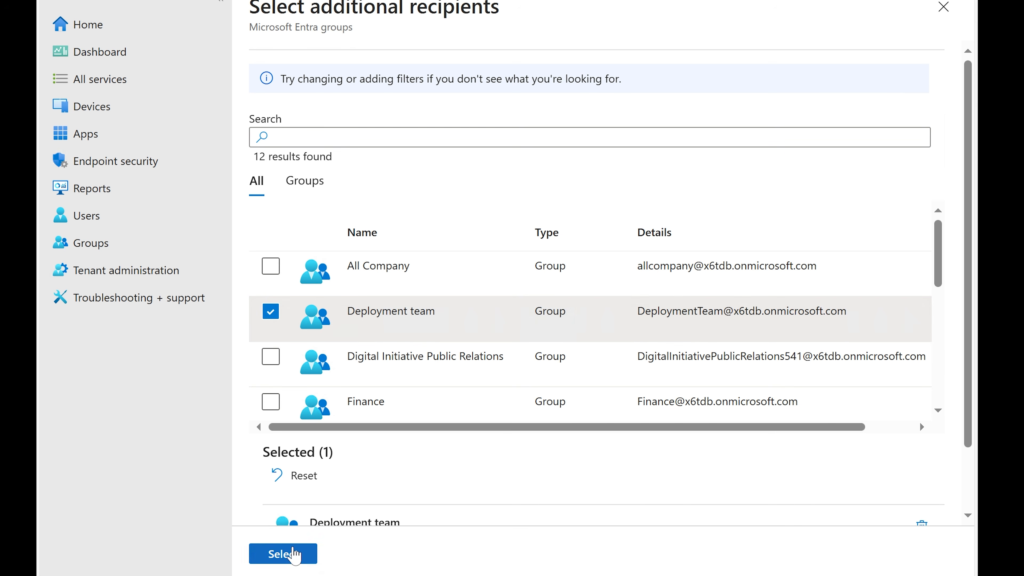
scroll(387, 486, down, 2)
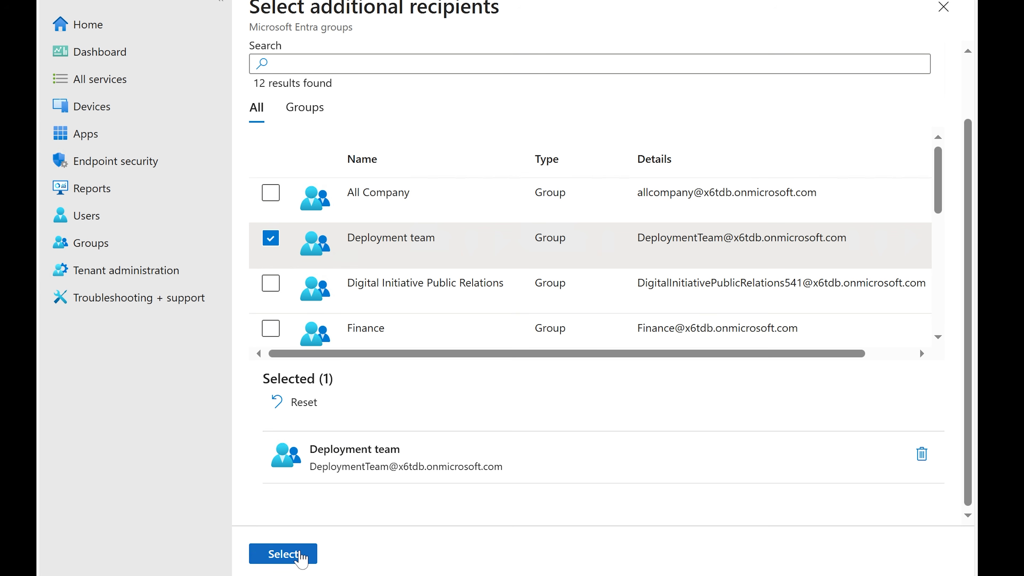
click(298, 552)
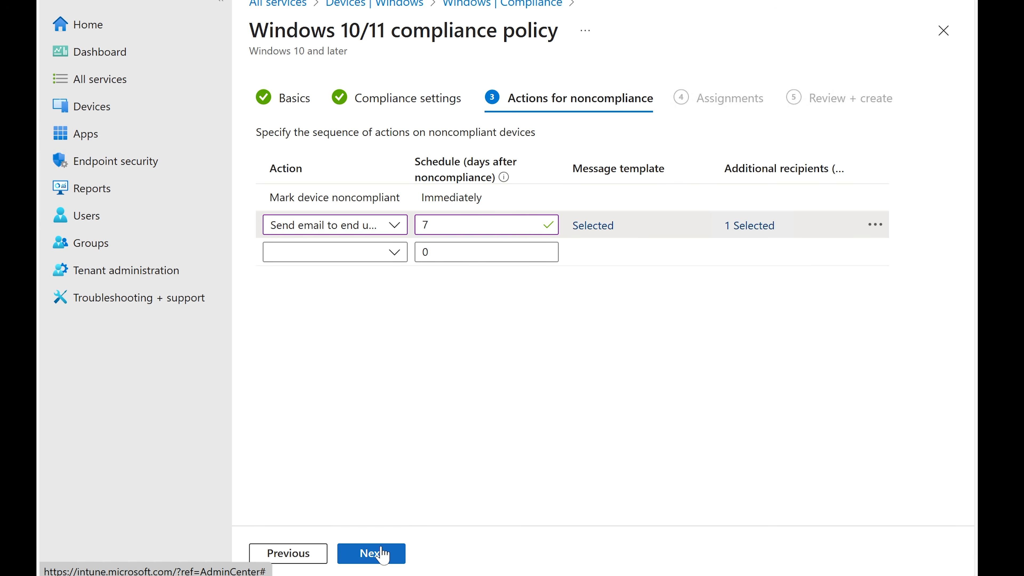
Assign the Enforce Bitlocker compliance policy to all users and create it
click(376, 553)
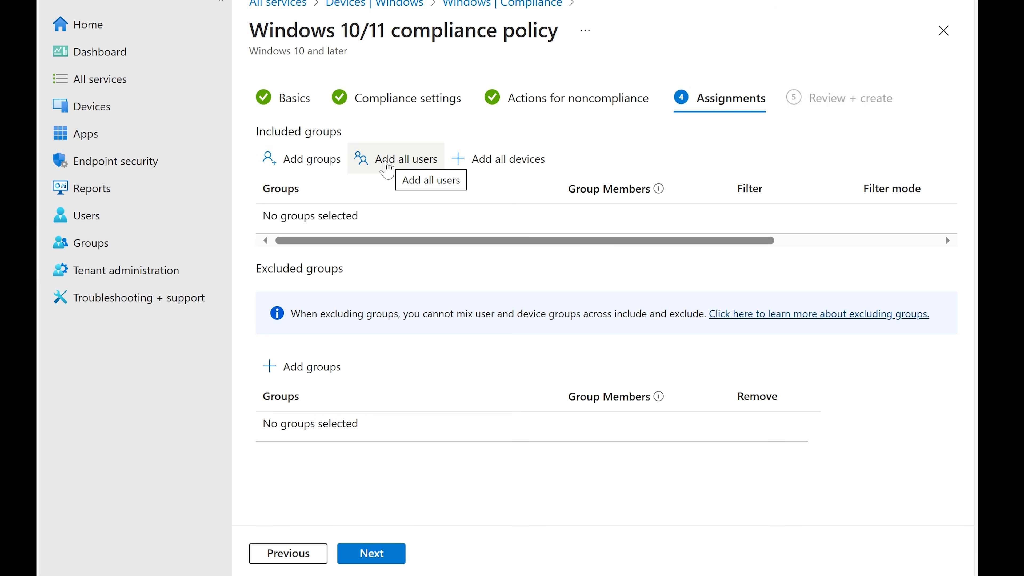
click(386, 166)
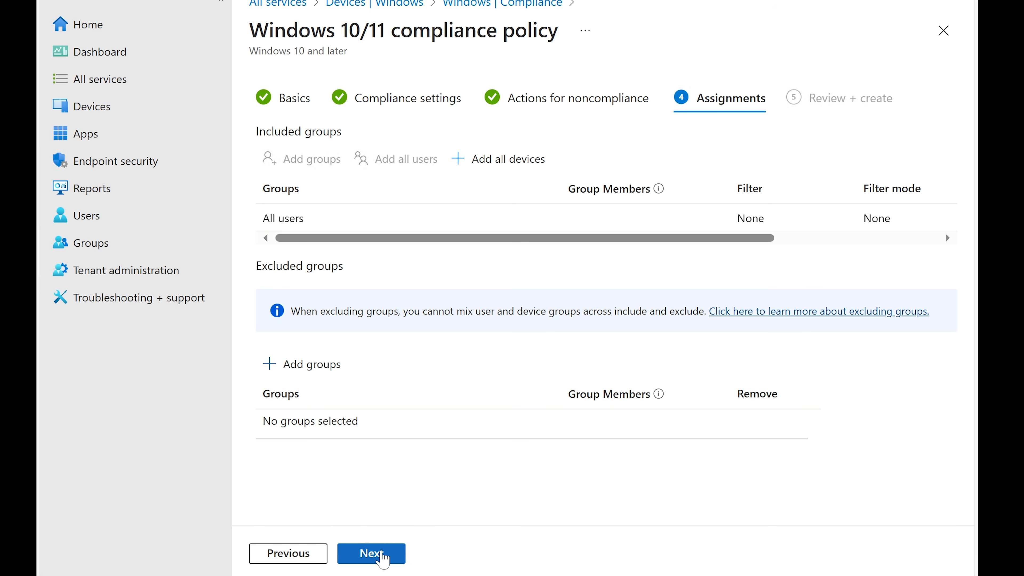
click(381, 554)
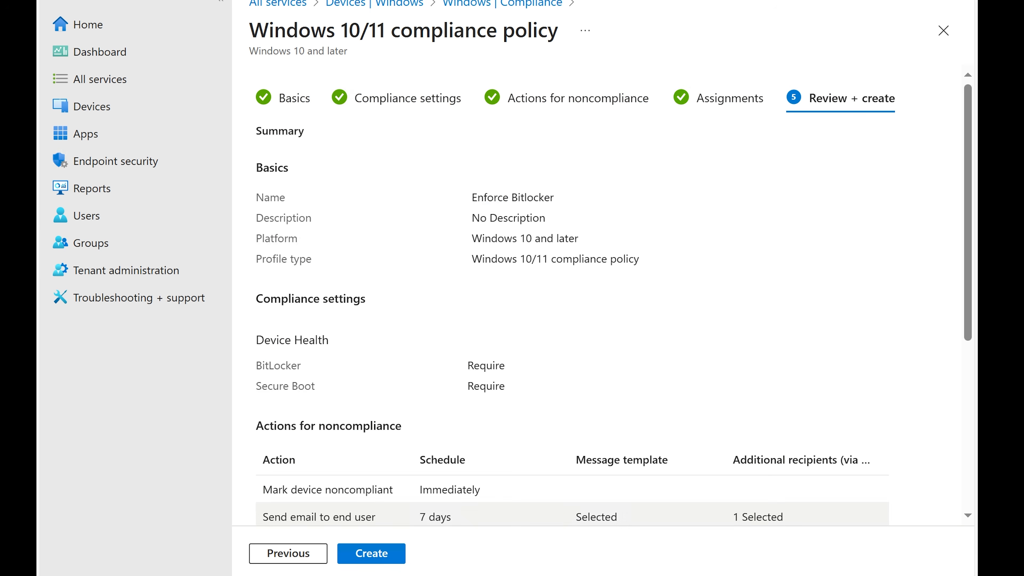
scroll(611, 371, down, 4)
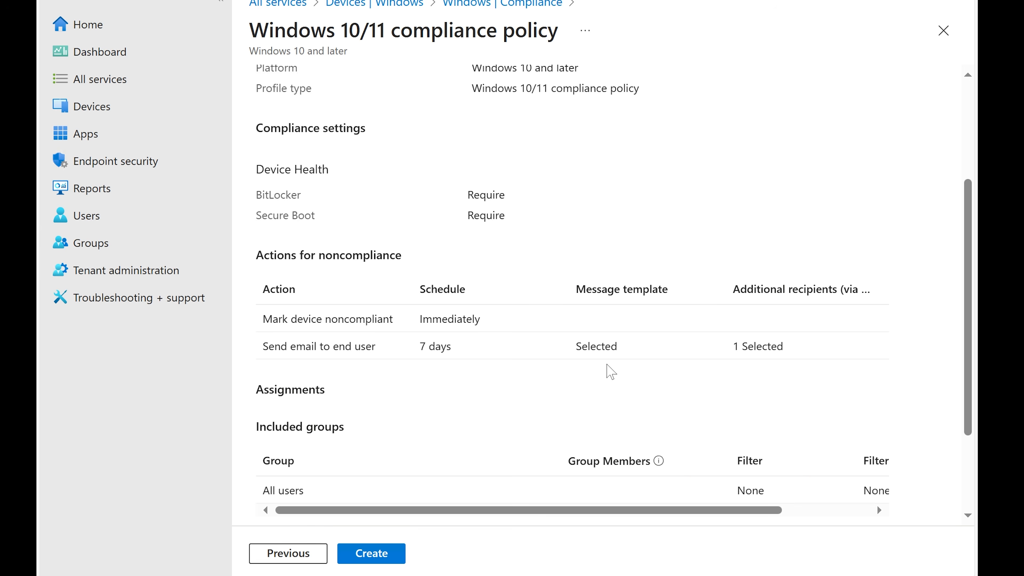
scroll(611, 372, down, 3)
click(371, 553)
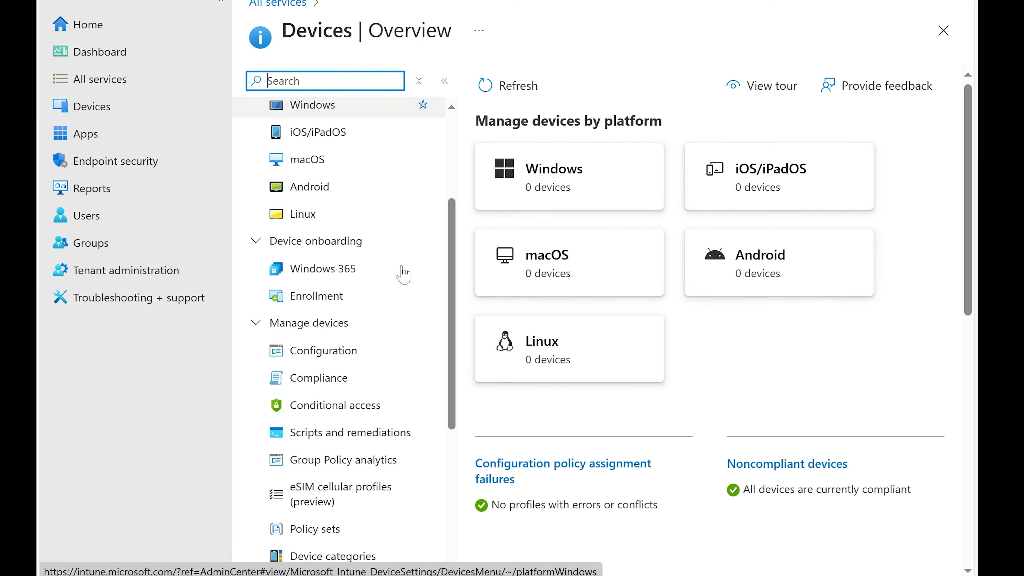
scroll(395, 275, down, 3)
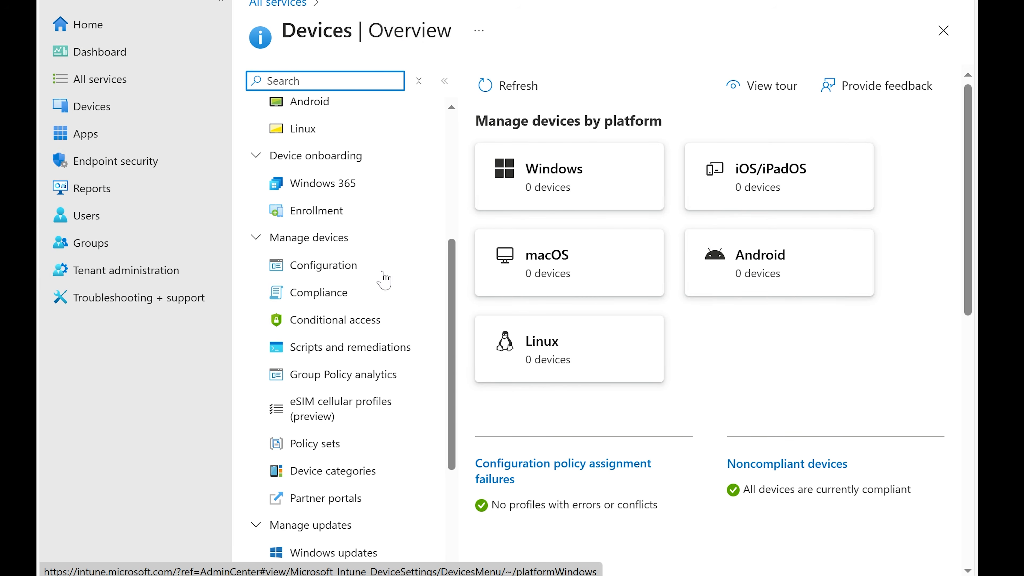
Go to Windows updates and start creating a new update ring profile for Windows 10 and later
click(329, 292)
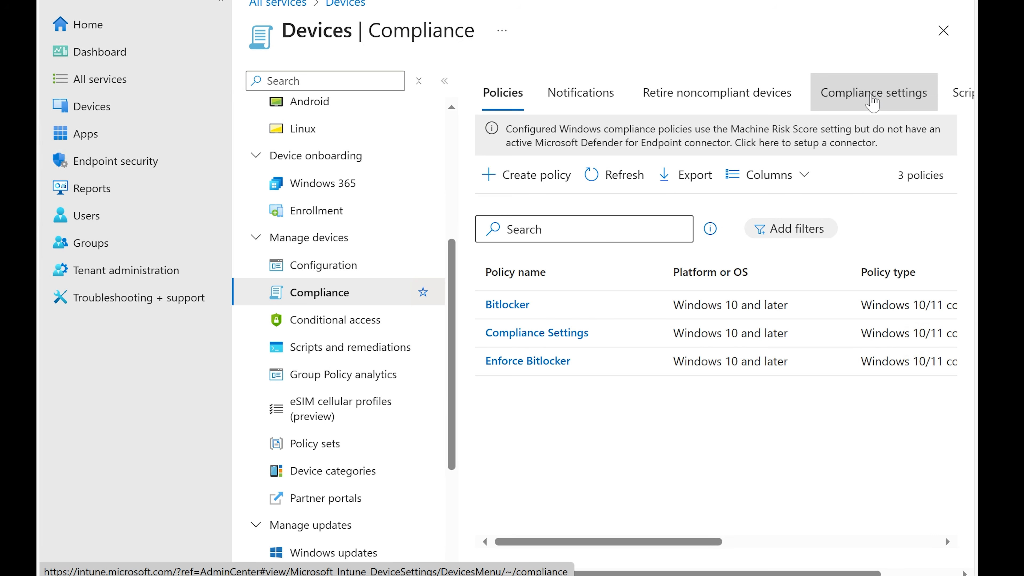
drag(668, 542, 596, 529)
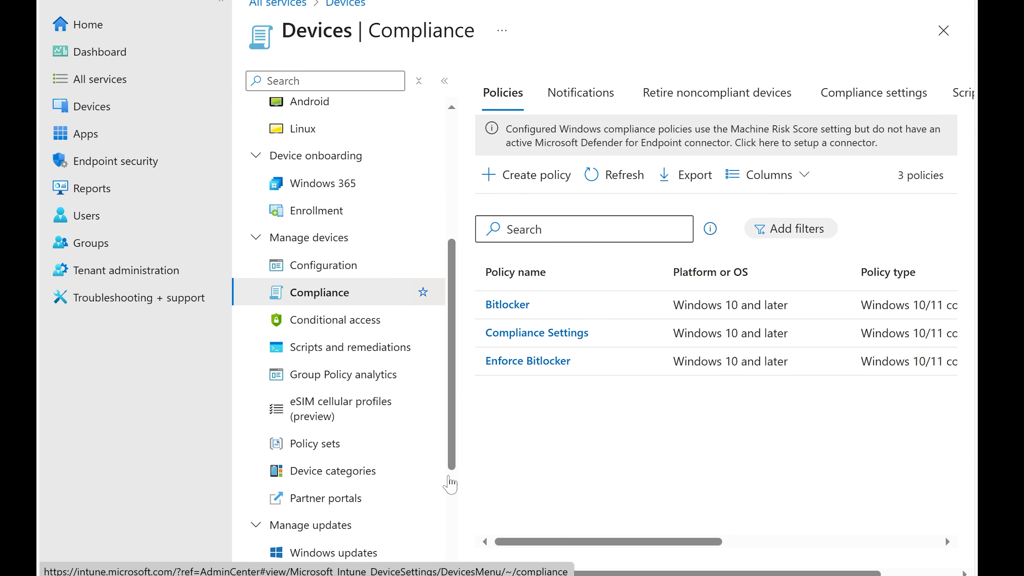
scroll(367, 420, down, 2)
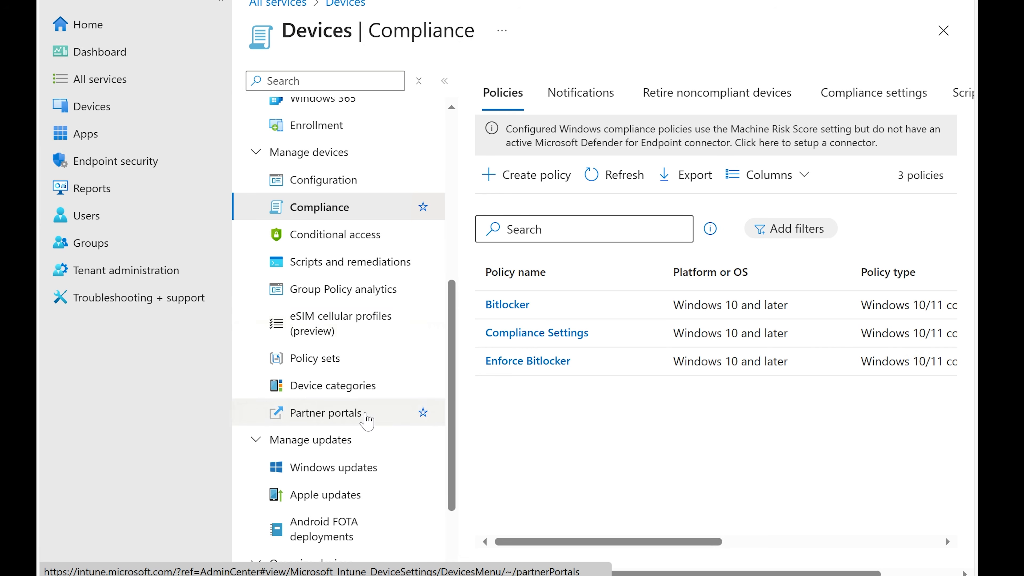
scroll(367, 413, down, 2)
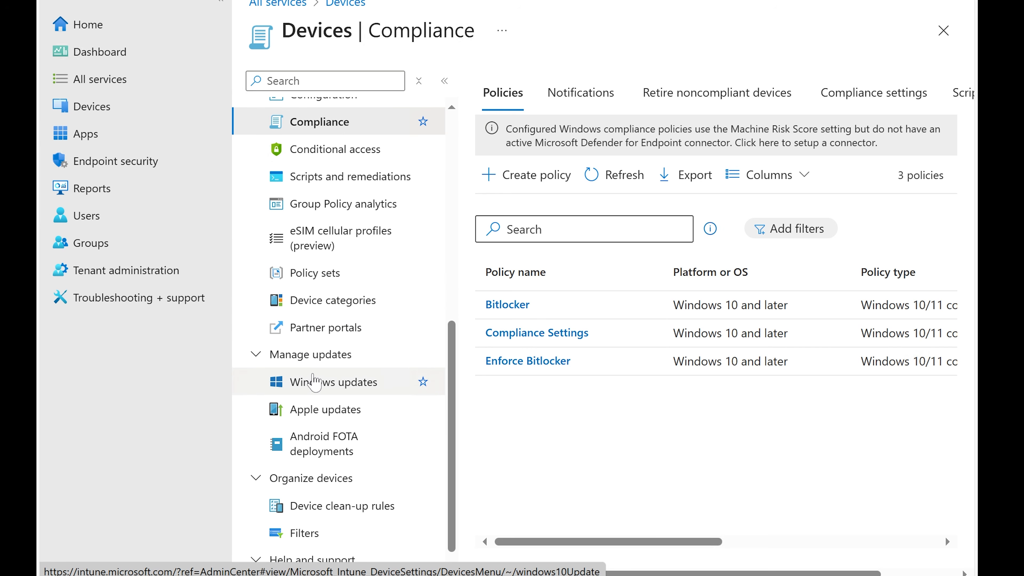
scroll(318, 385, down, 1)
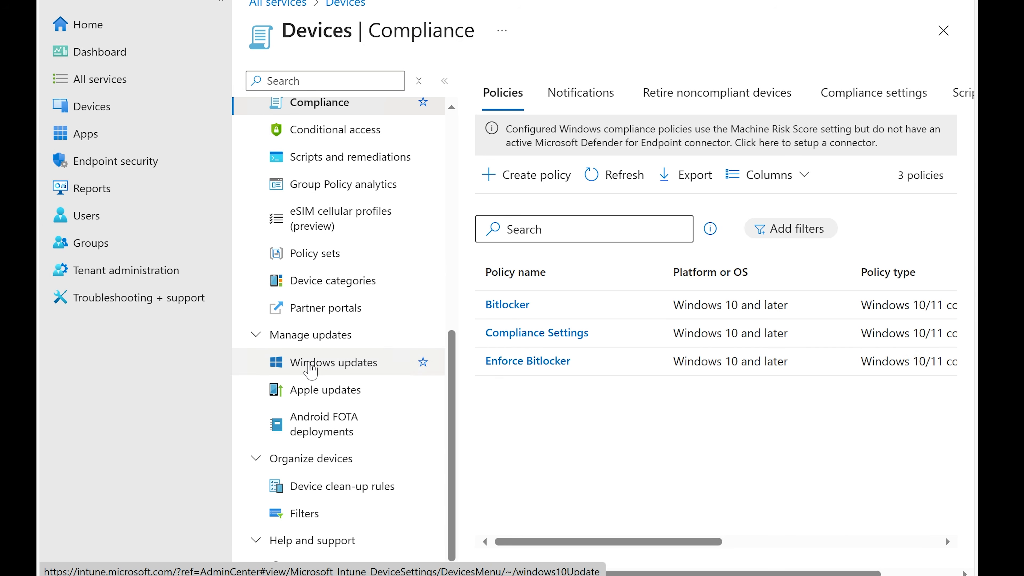
click(318, 365)
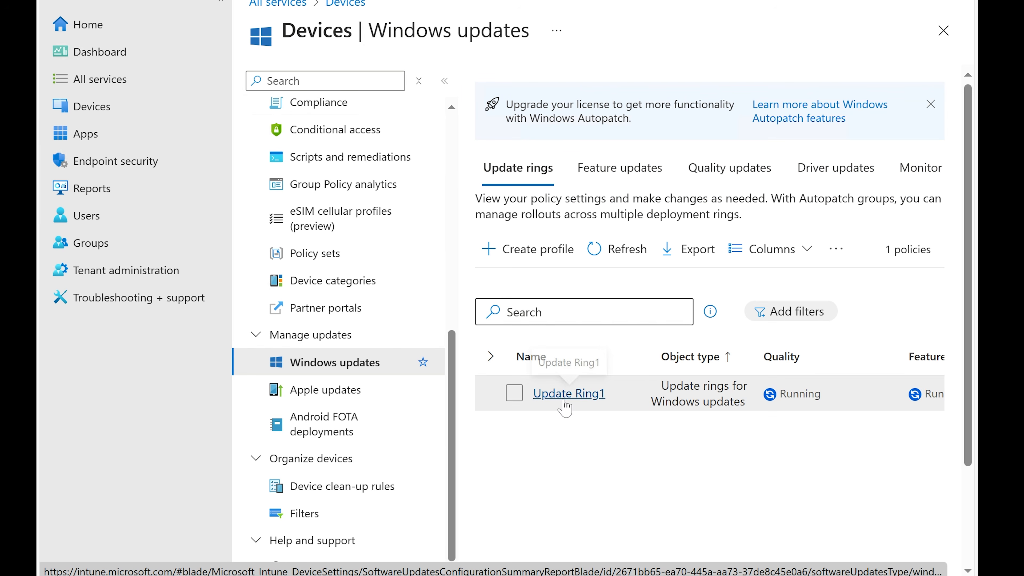
click(528, 253)
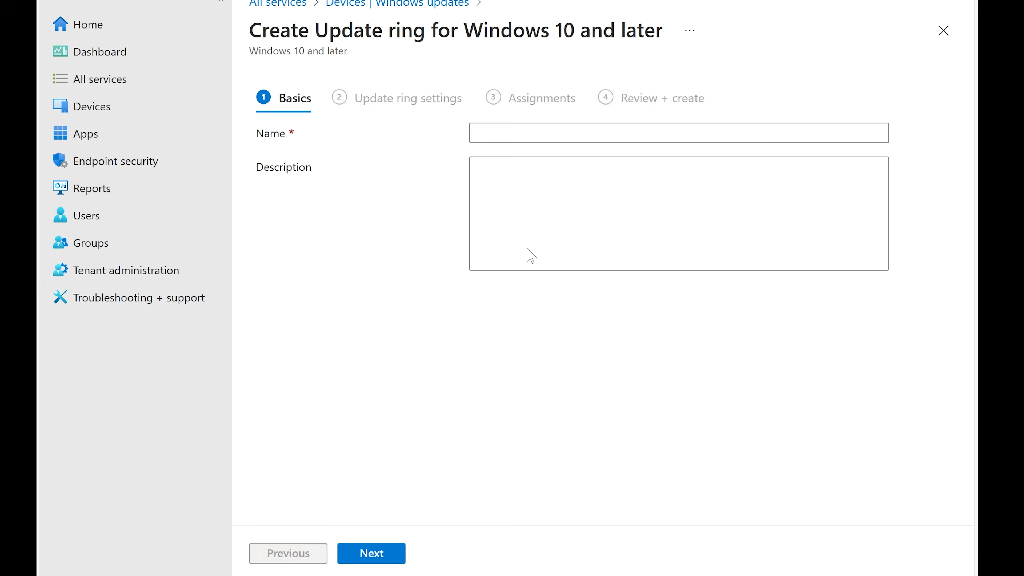
Name the update ring Ring2, enter Ring2 as its description too, and proceed to the update ring settings
click(477, 133)
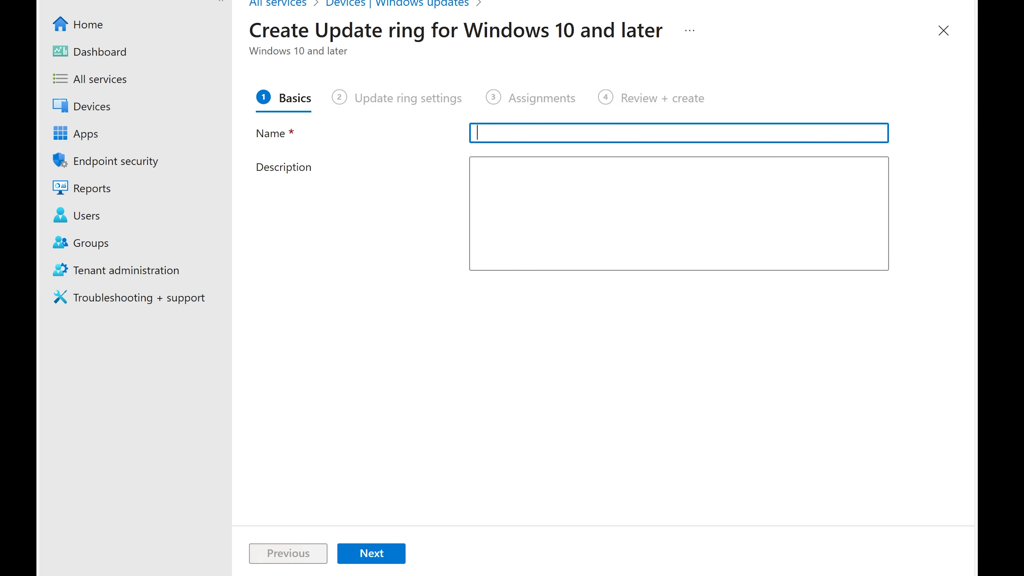
text(Ring2)
key(ctrl+a)
key(ctrl+c)
key(Tab)
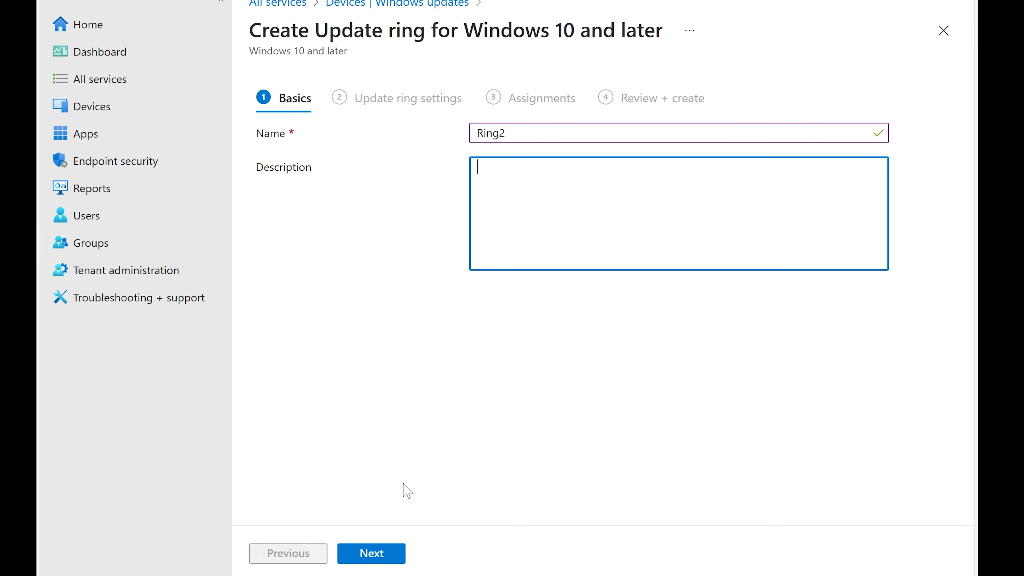
key(ctrl+v)
click(372, 558)
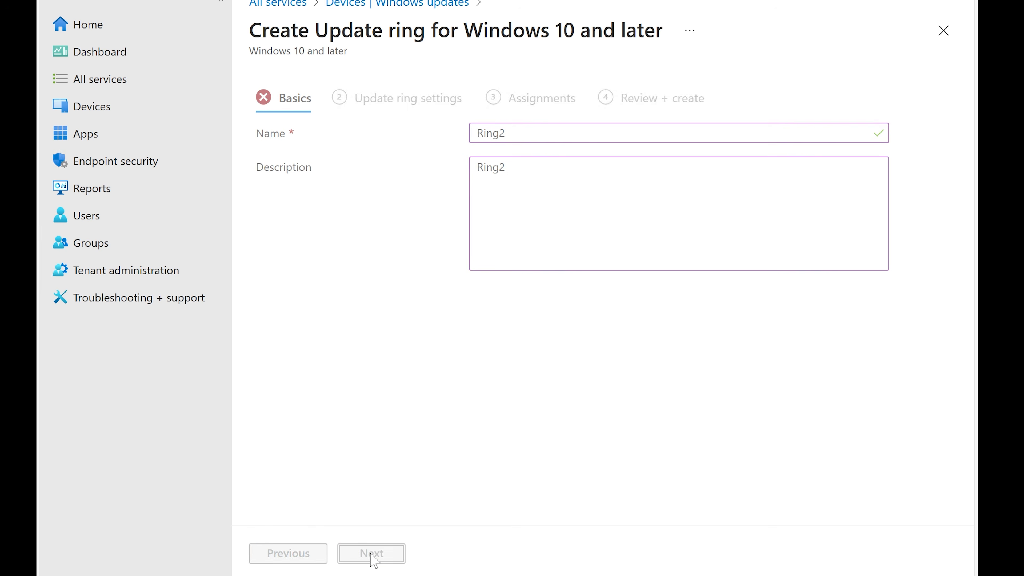
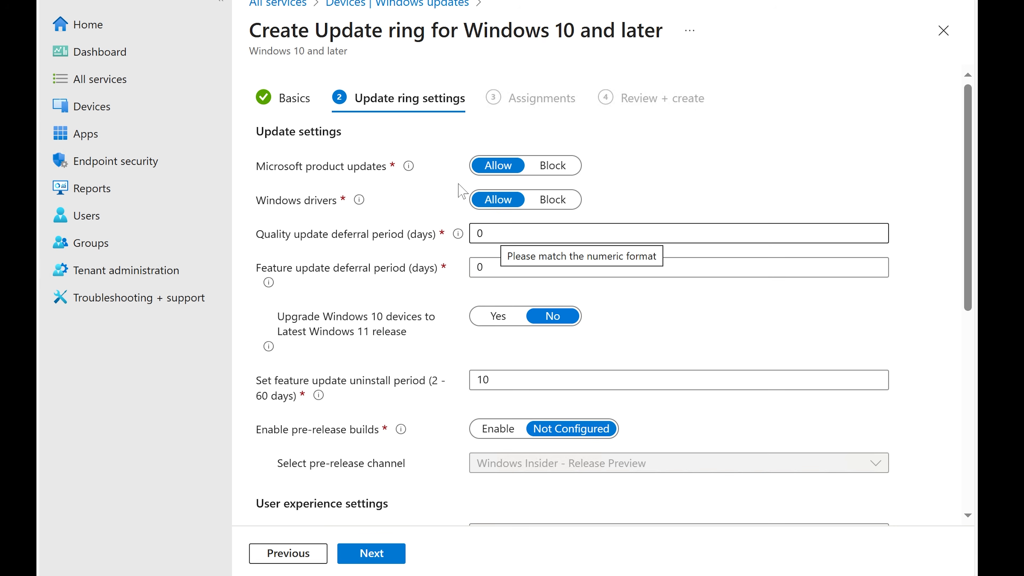
Set the quality update deferral period to 7 days and the feature update deferral period to 10 days
mouse_move(409, 166)
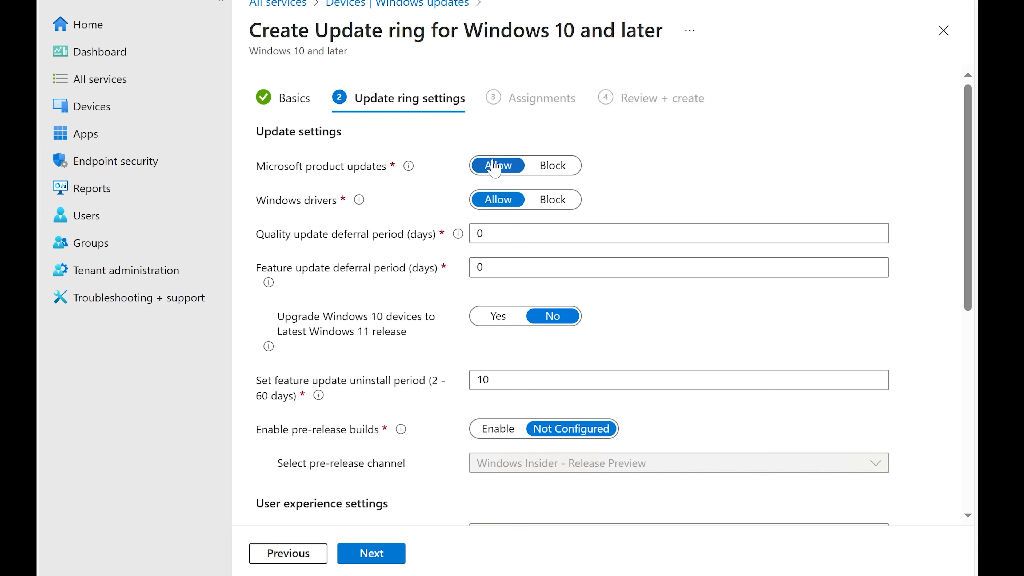
mouse_move(357, 202)
click(478, 236)
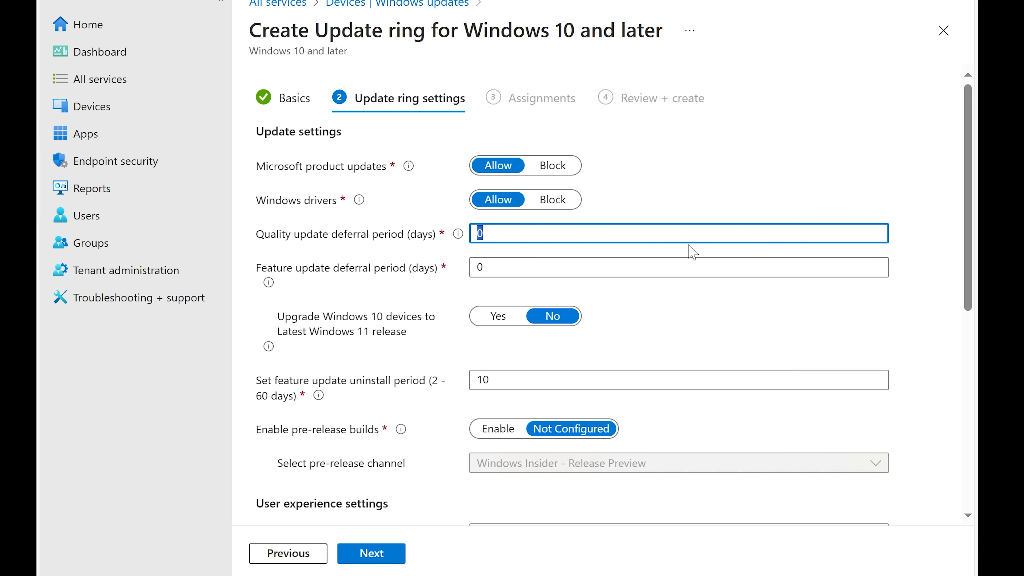
text(7)
key(Tab)
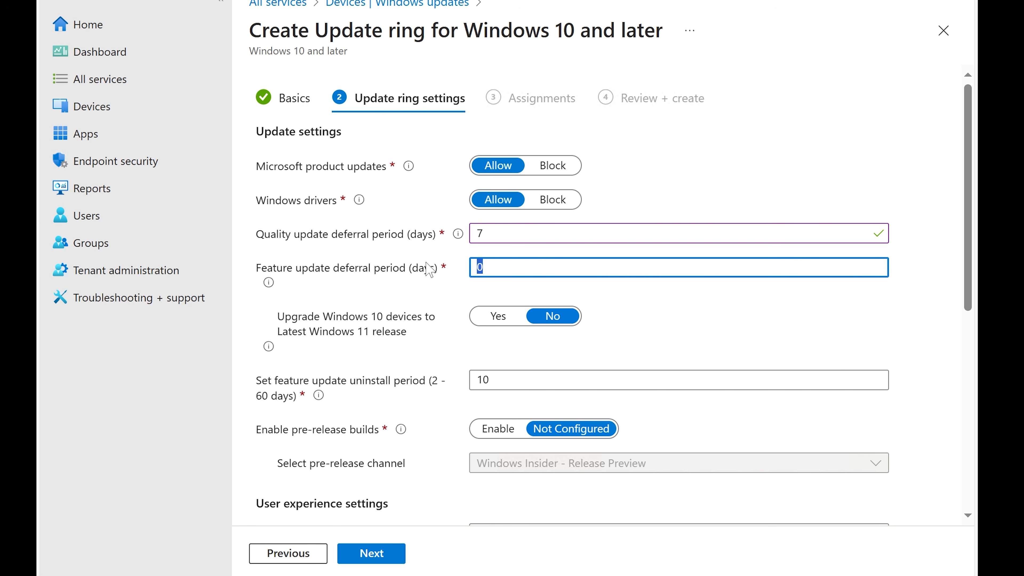
text(10)
Turn on upgrading Windows 10 devices to the latest Windows 11 release
click(380, 337)
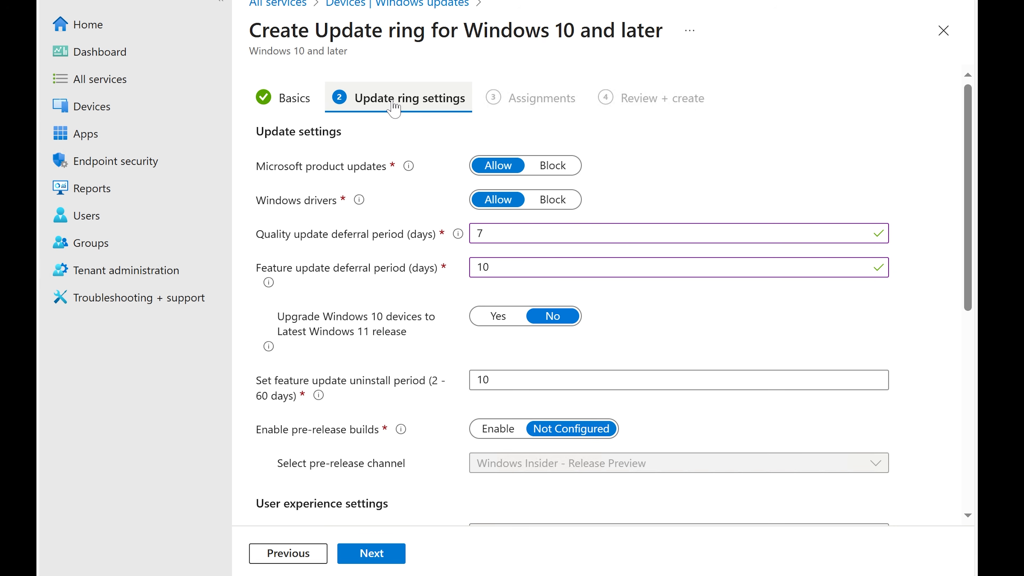
click(497, 318)
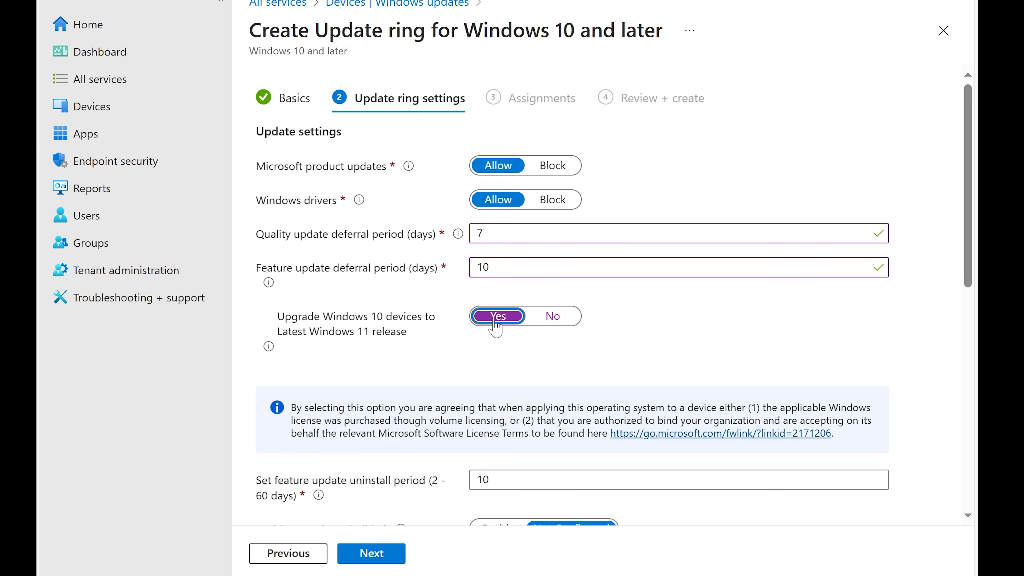
Set the automatic update behavior to Auto install and restart at maintenance time
scroll(482, 362, down, 2)
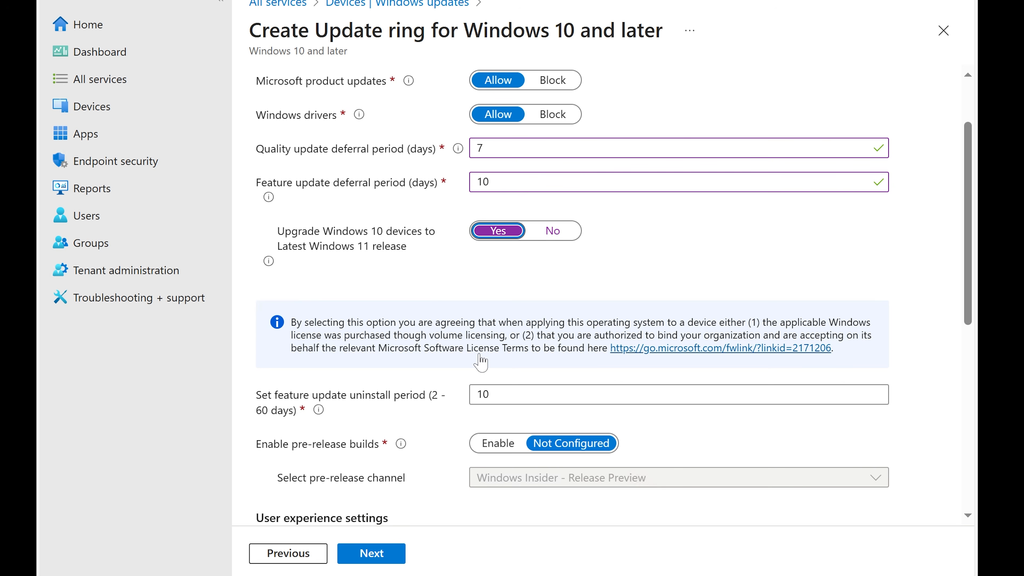
scroll(481, 362, down, 2)
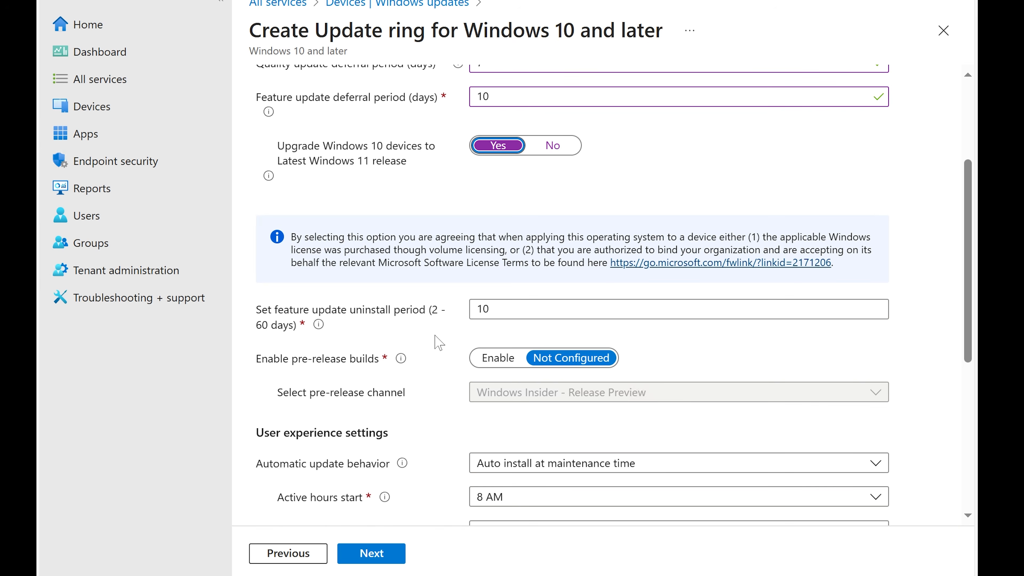
scroll(439, 343, down, 2)
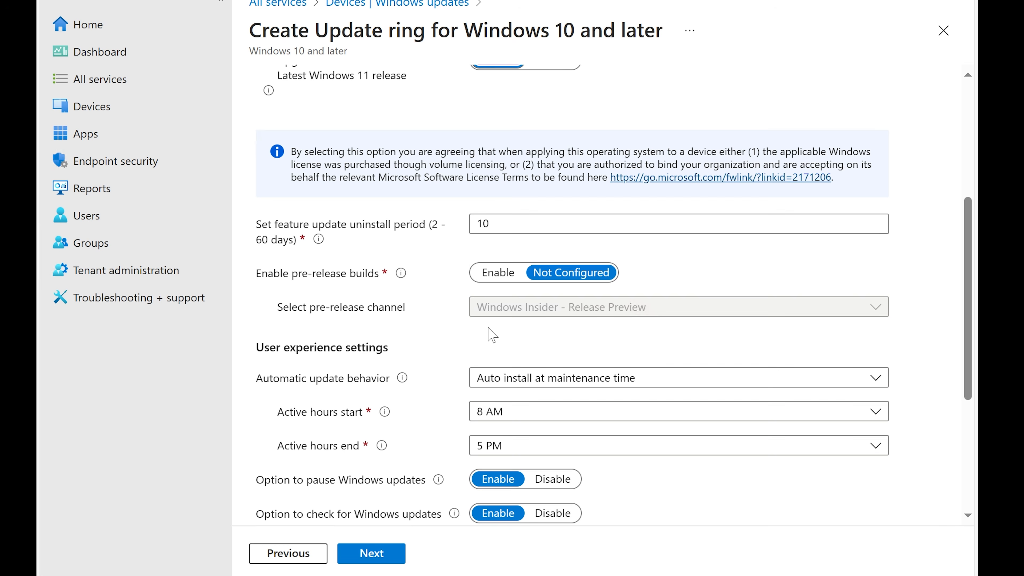
scroll(492, 335, down, 2)
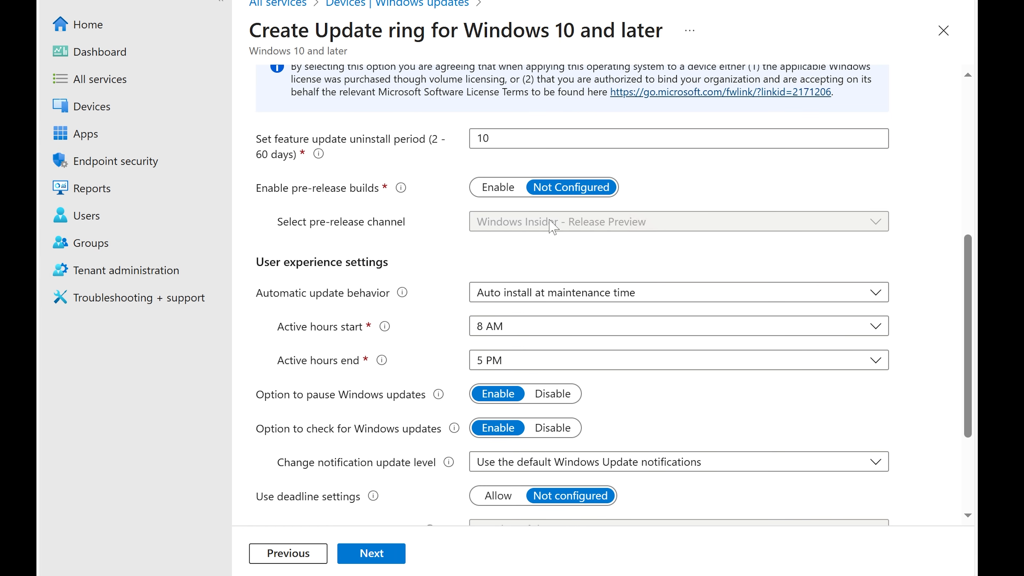
scroll(520, 252, down, 4)
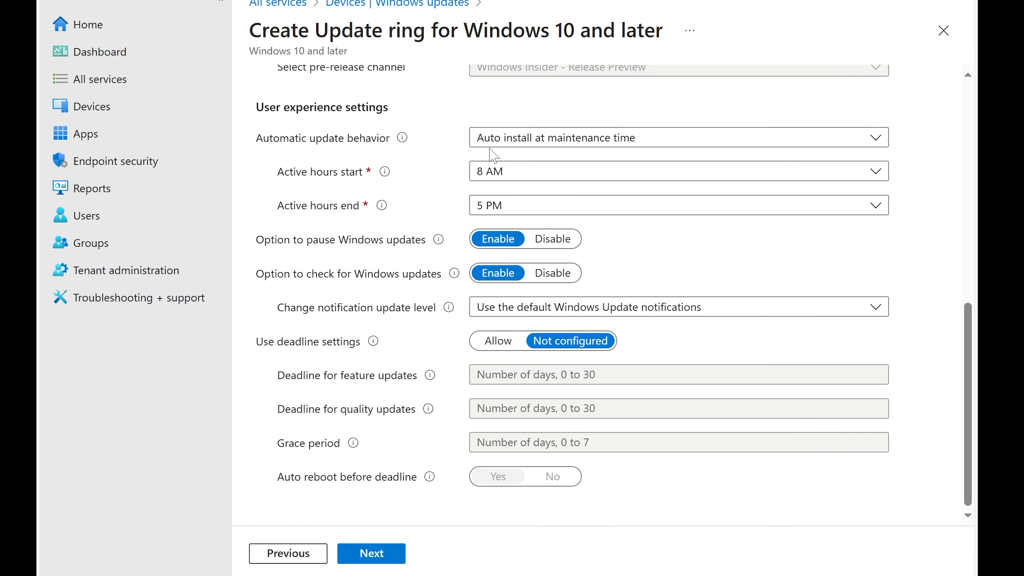
scroll(470, 170, up, 2)
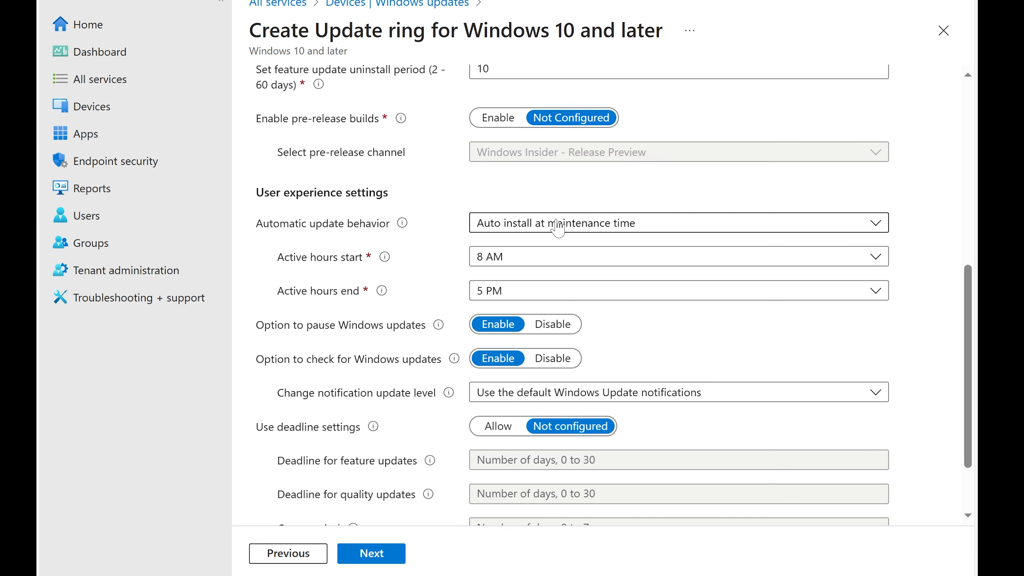
click(551, 233)
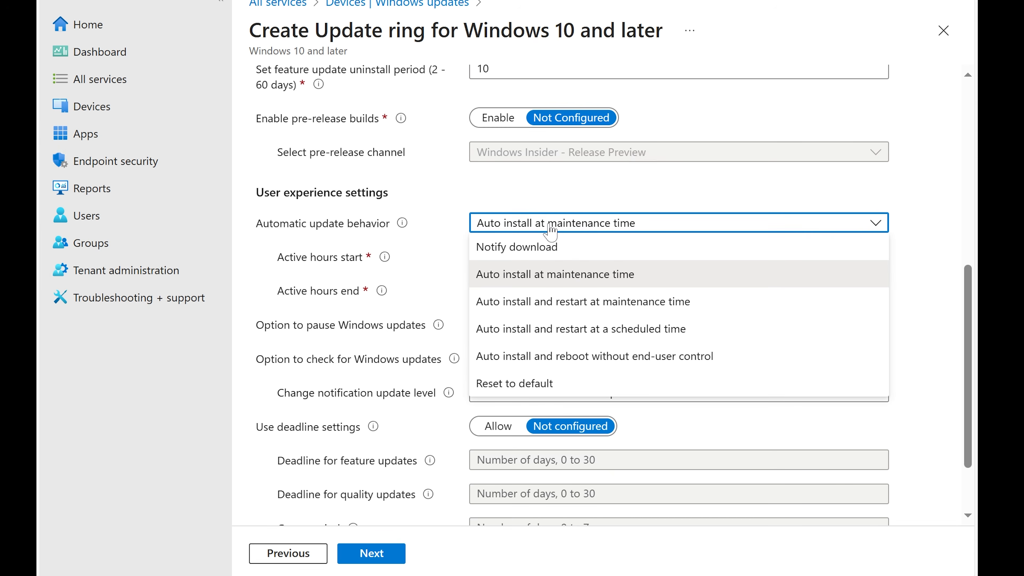
click(526, 308)
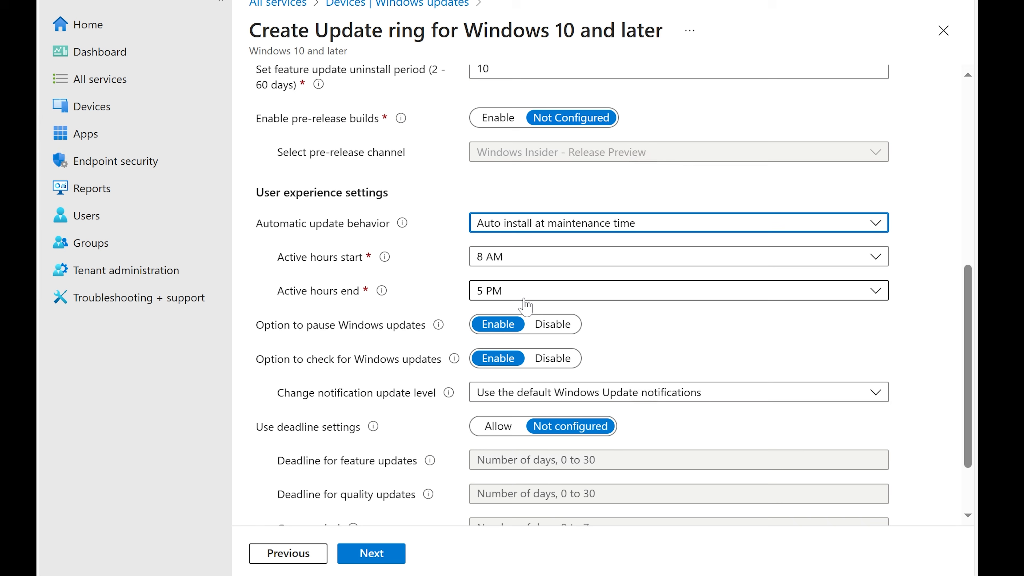
Set the active hours to start at 6 AM and end at 7 PM
click(521, 259)
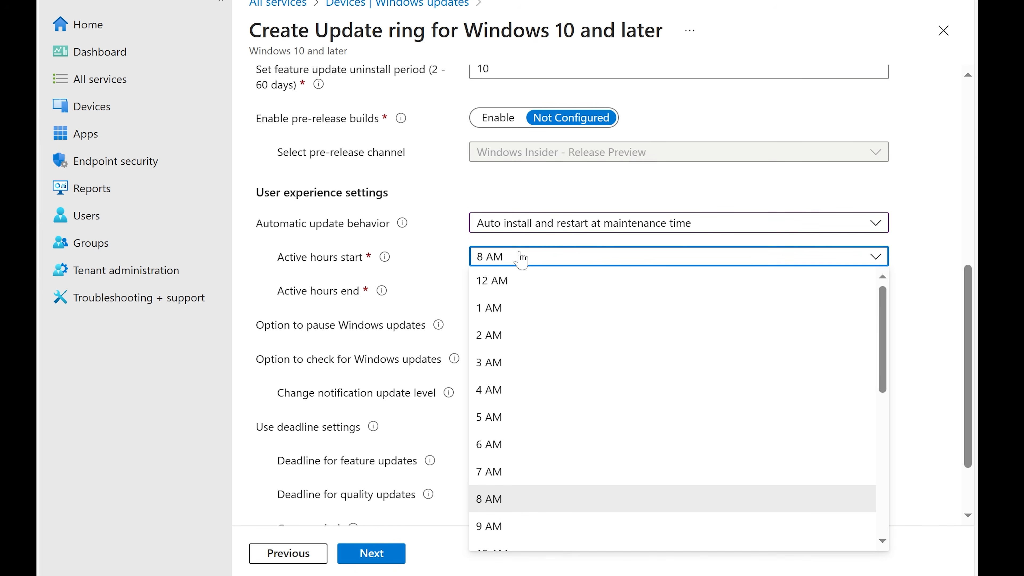
click(520, 290)
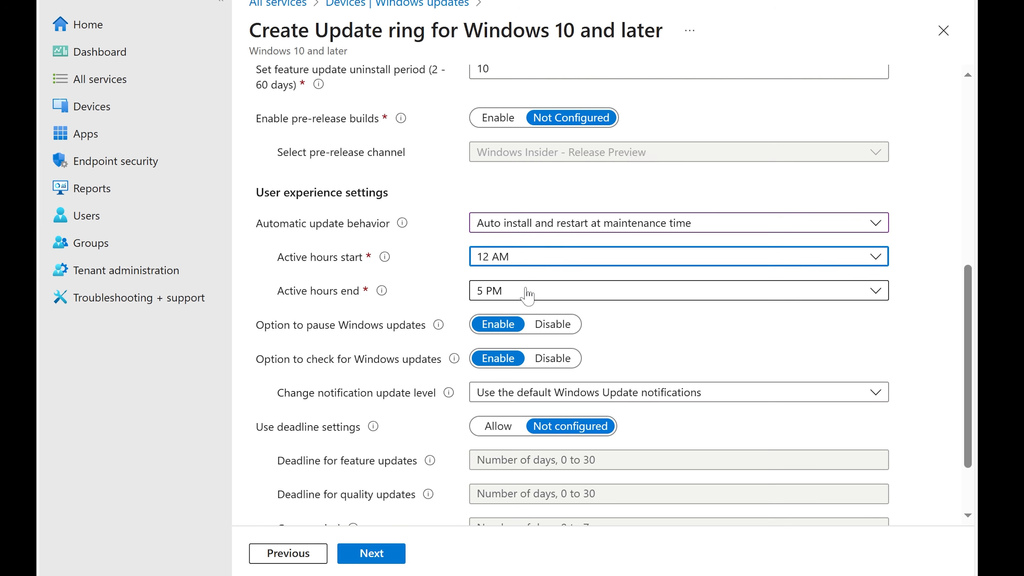
click(525, 288)
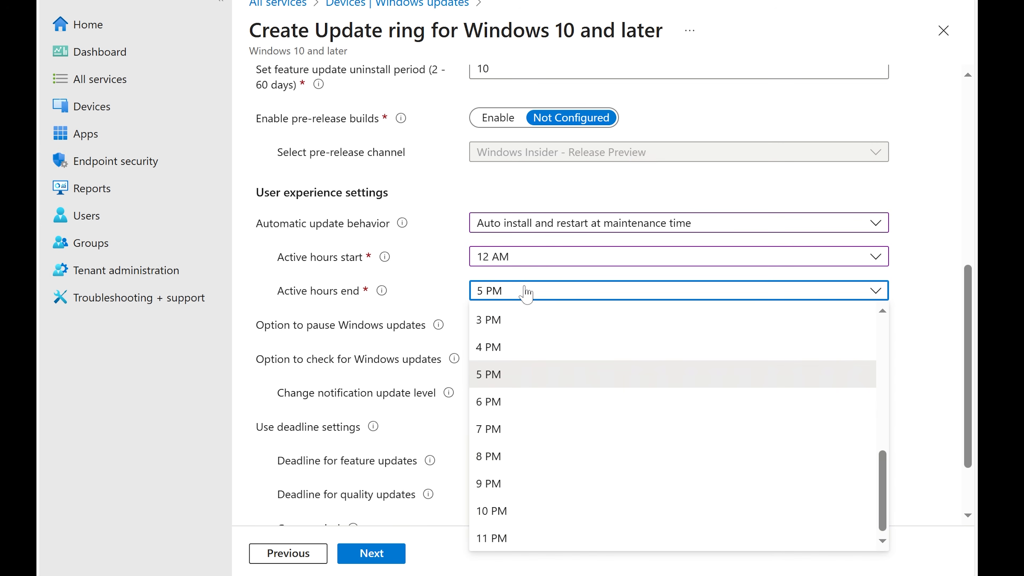
click(526, 291)
click(530, 257)
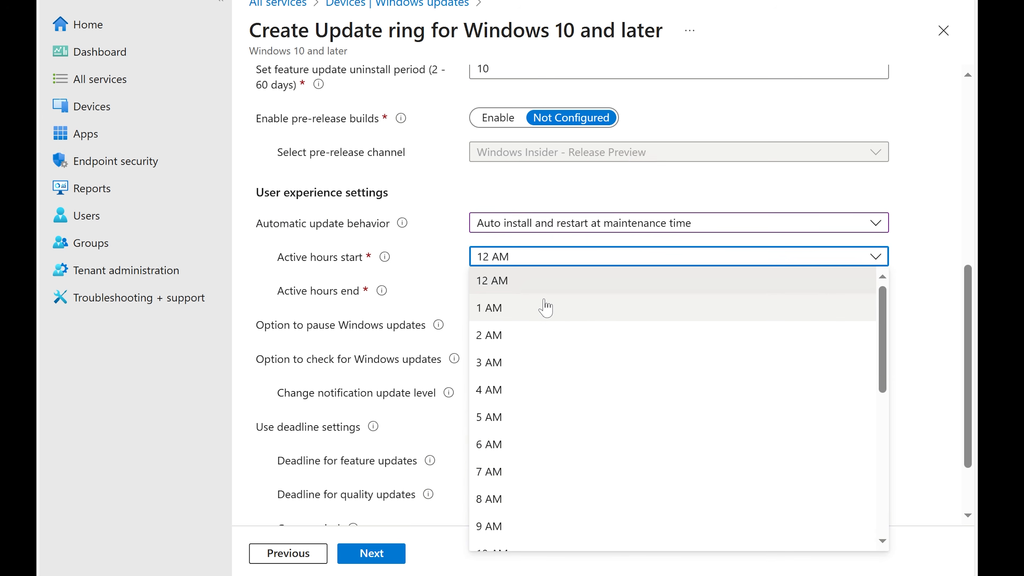
scroll(545, 308, down, 2)
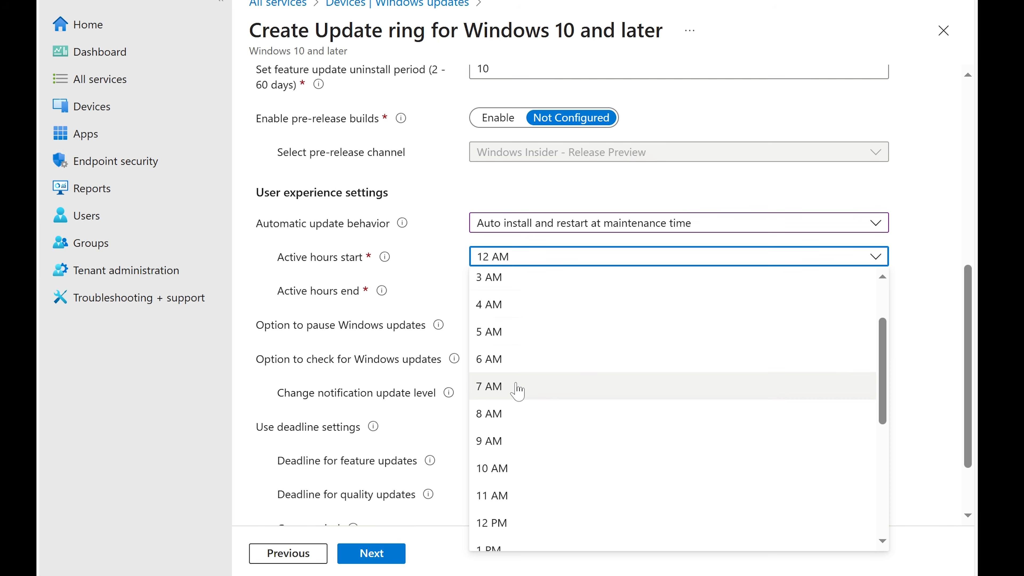
click(518, 367)
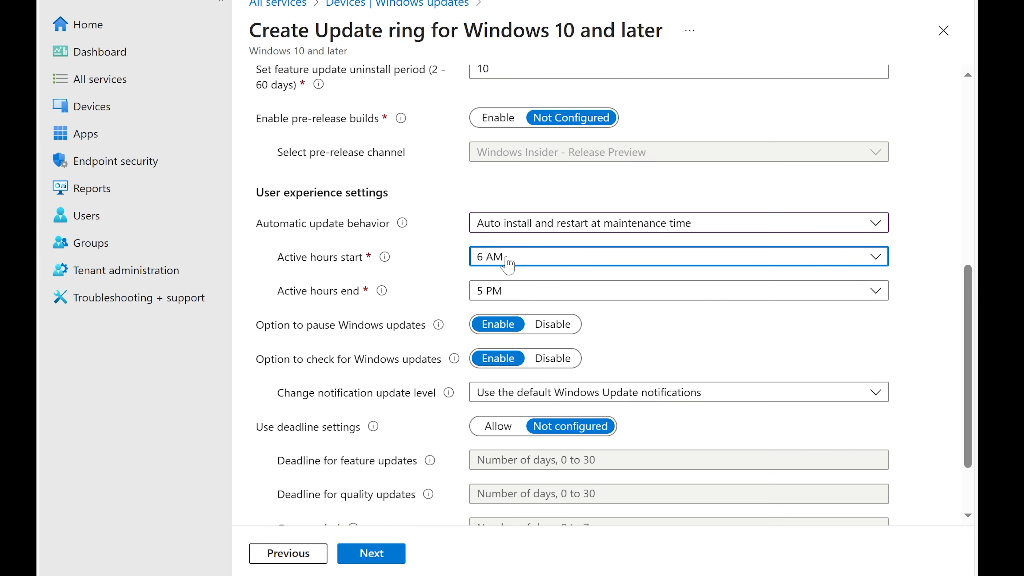
click(508, 291)
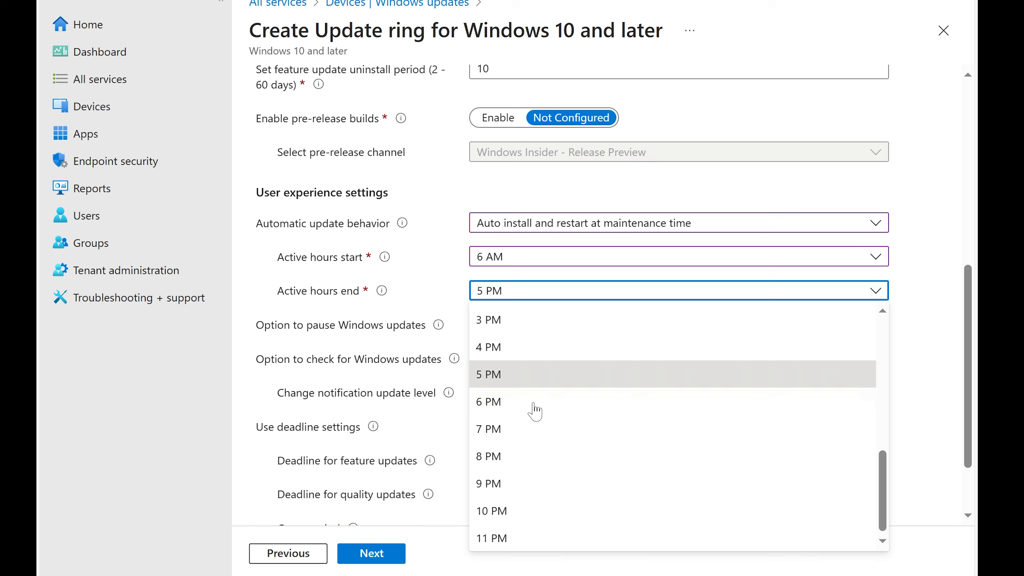
click(508, 428)
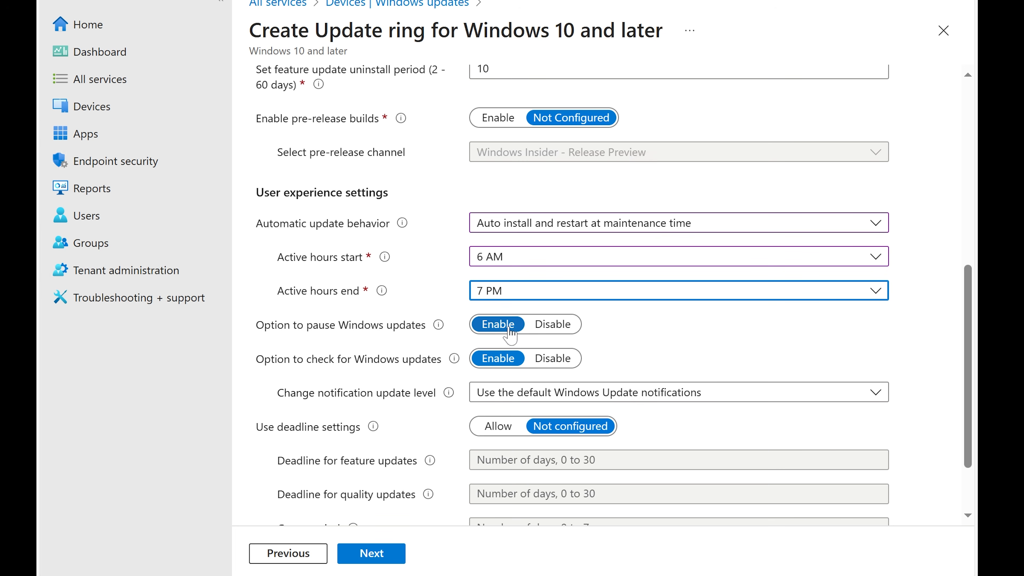
Disable the option to pause Windows updates and continue to the assignments page
scroll(437, 354, down, 2)
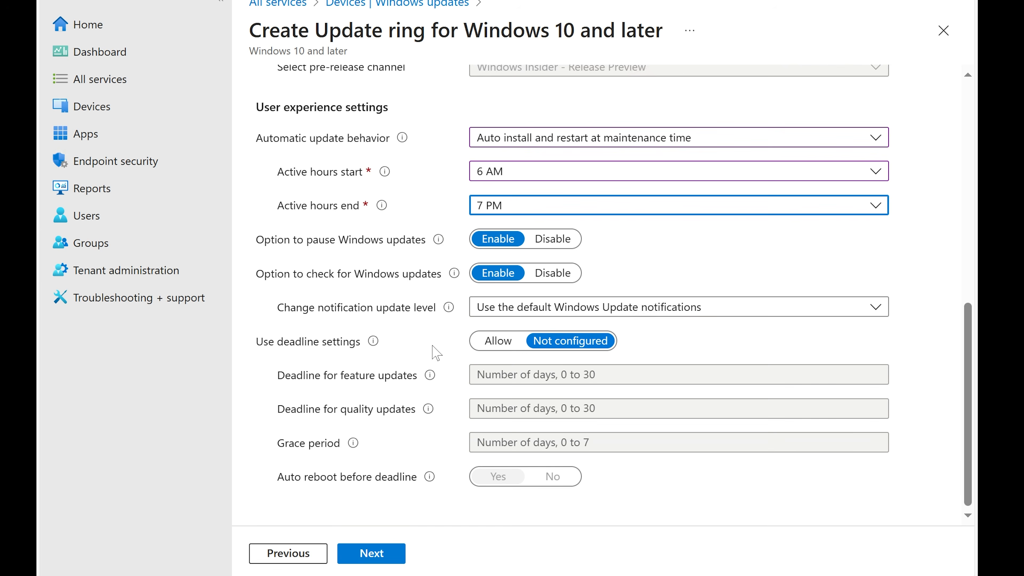
click(547, 242)
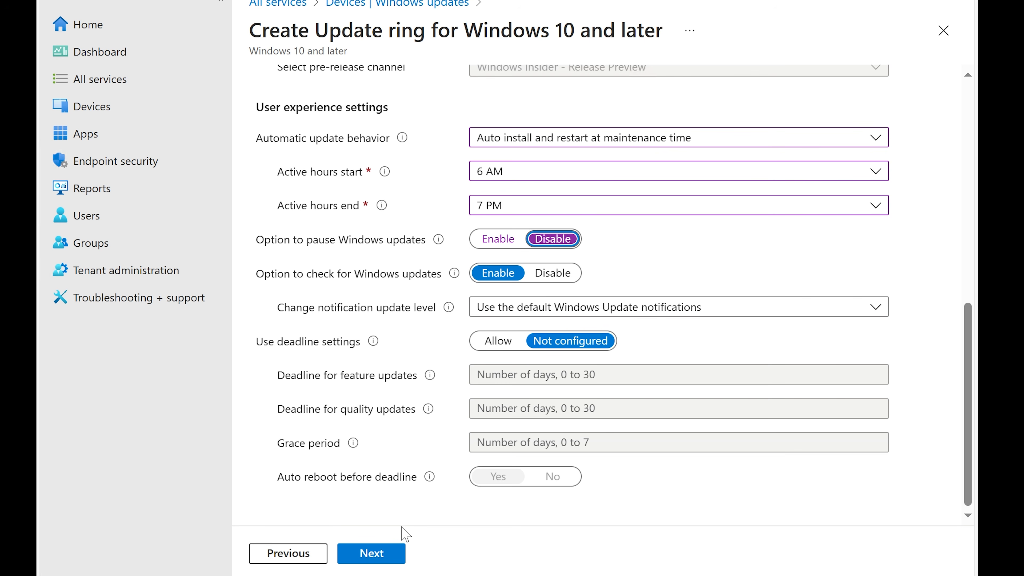
click(390, 554)
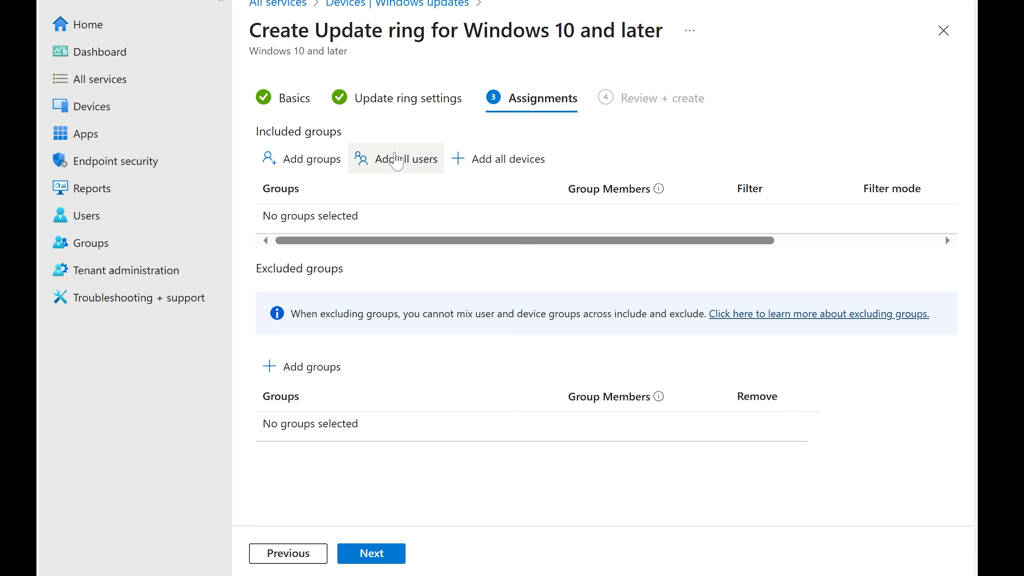
Include the Finance group in the update ring's assignments
click(310, 159)
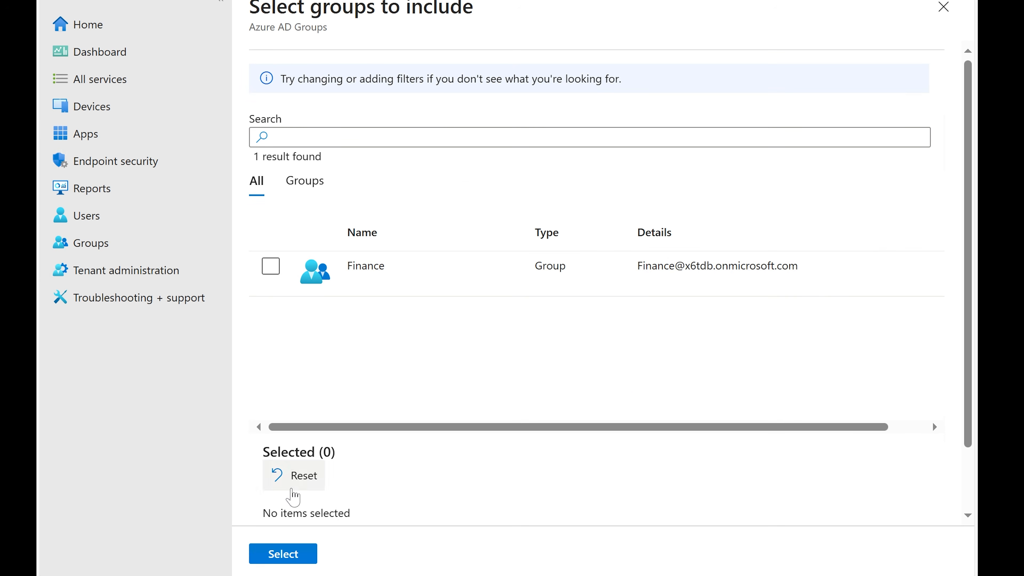
click(278, 274)
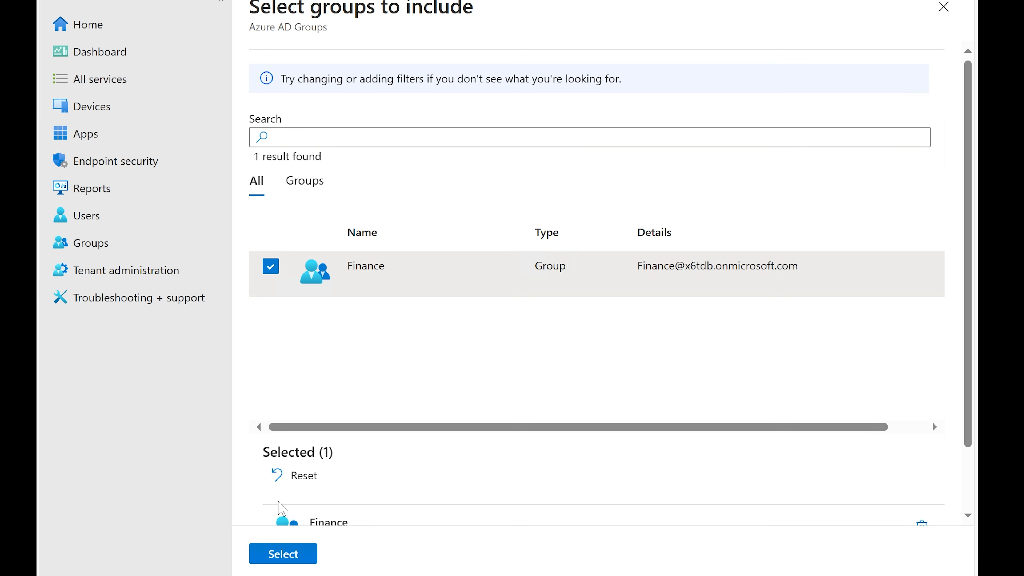
click(283, 553)
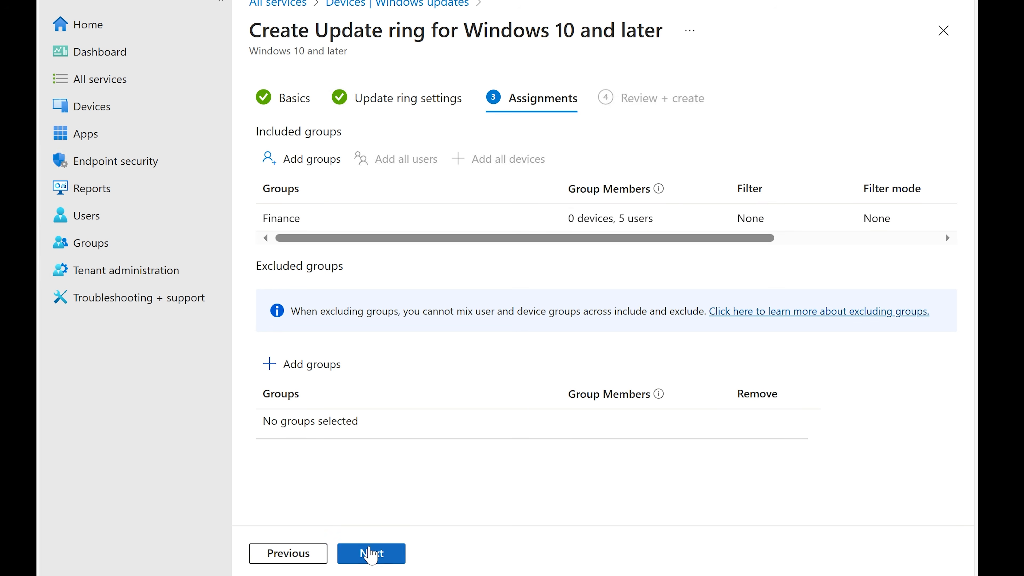
Review the Ring2 update ring summary and create the profile
click(371, 554)
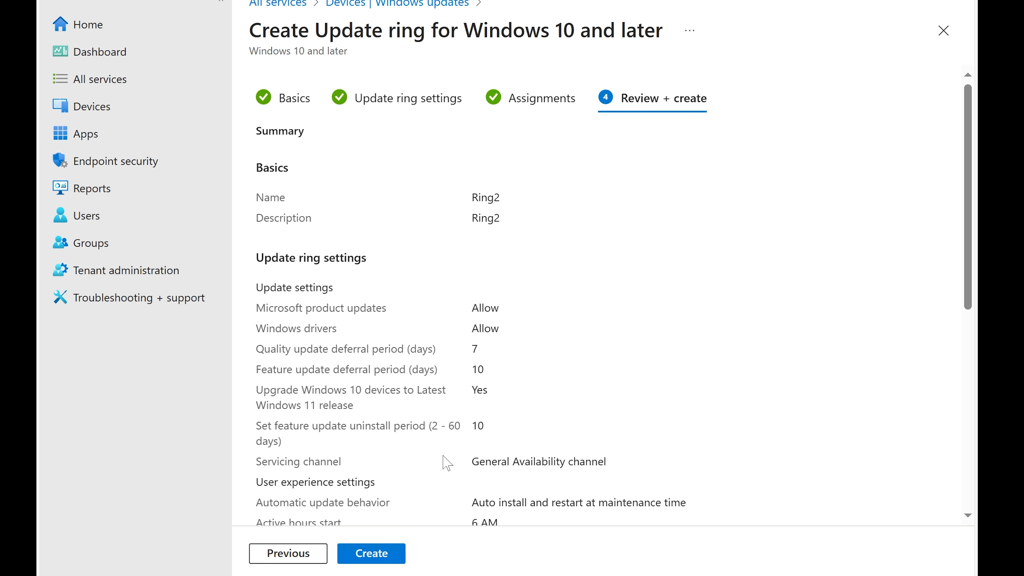
scroll(438, 487, down, 3)
click(371, 554)
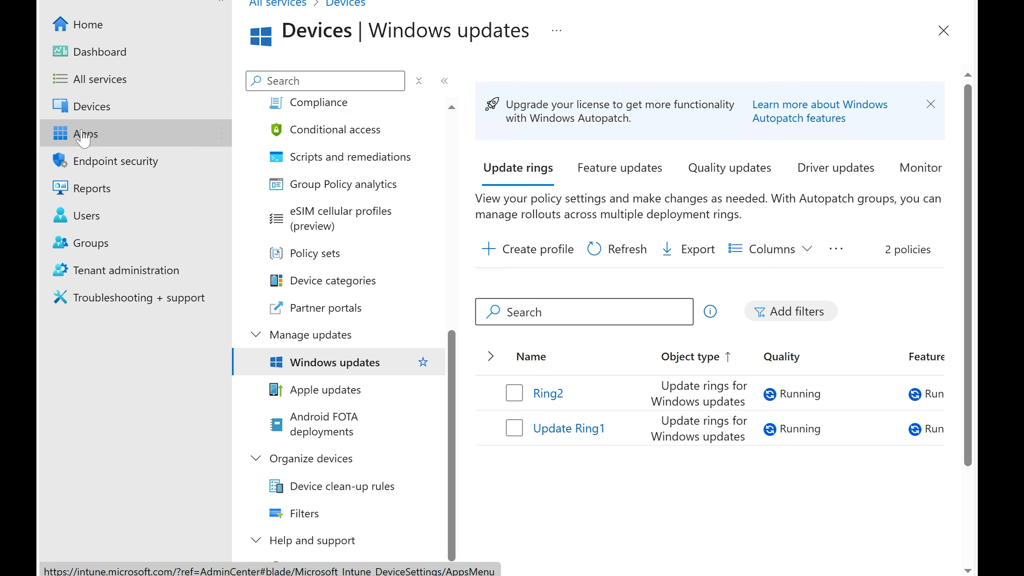
Open the Windows apps list and start adding a Microsoft Edge app for Windows 10 and later
click(83, 137)
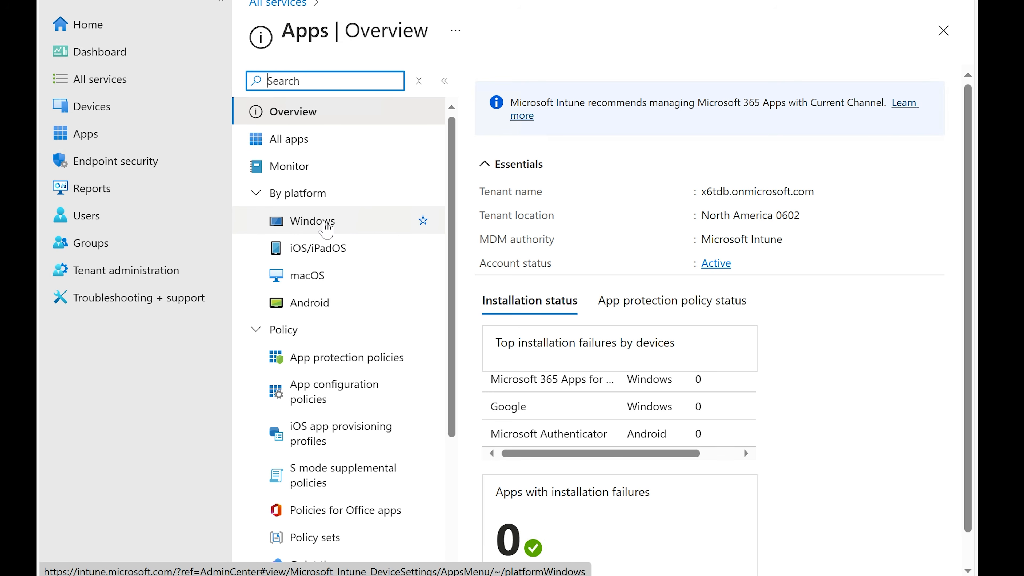
click(325, 225)
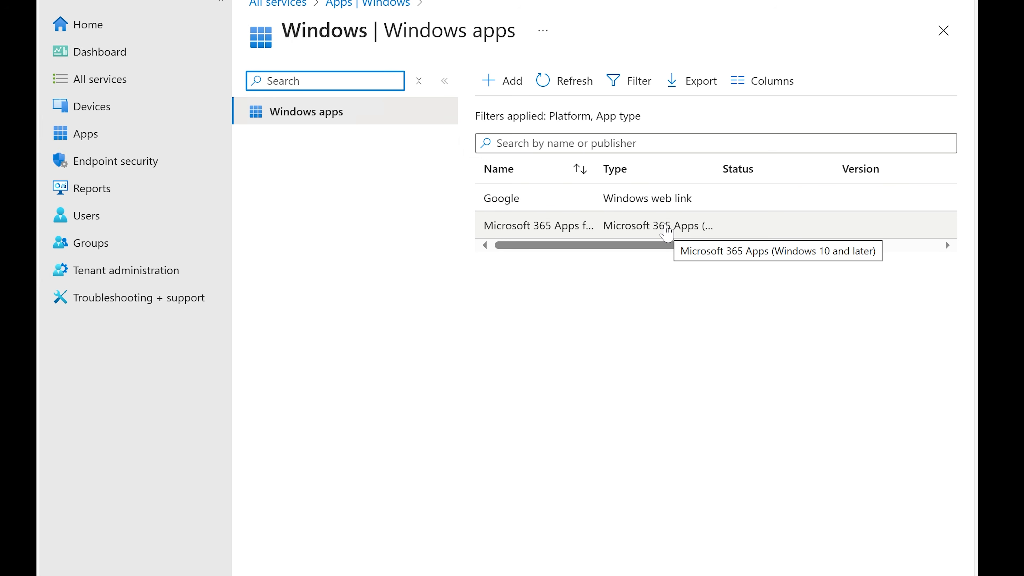
click(503, 83)
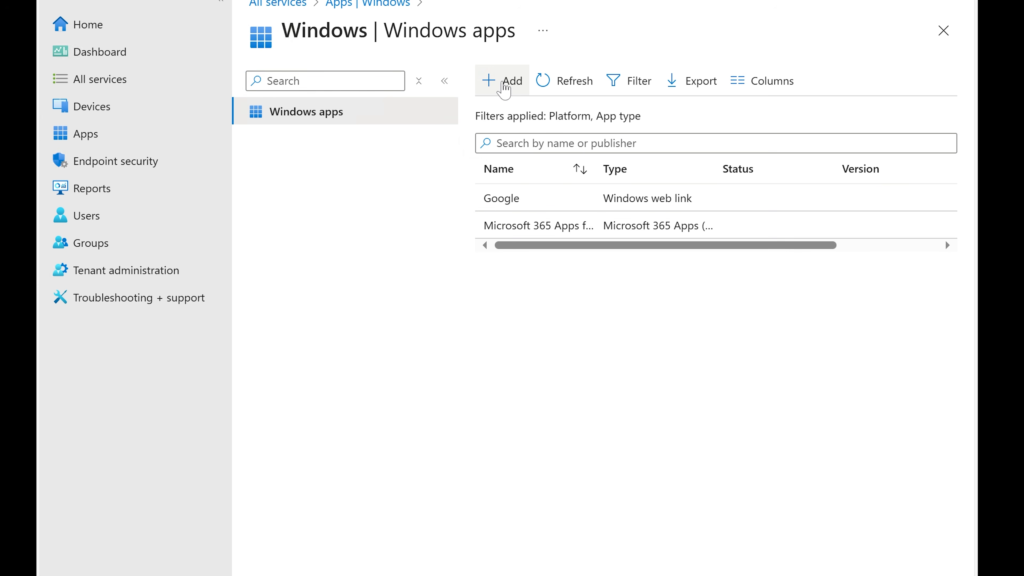
click(525, 93)
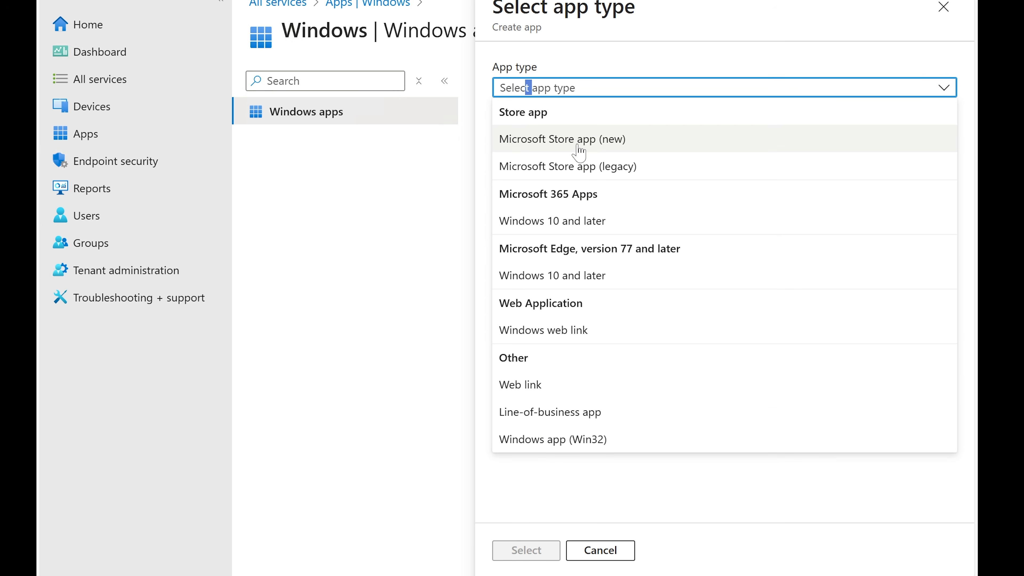
click(568, 278)
click(542, 551)
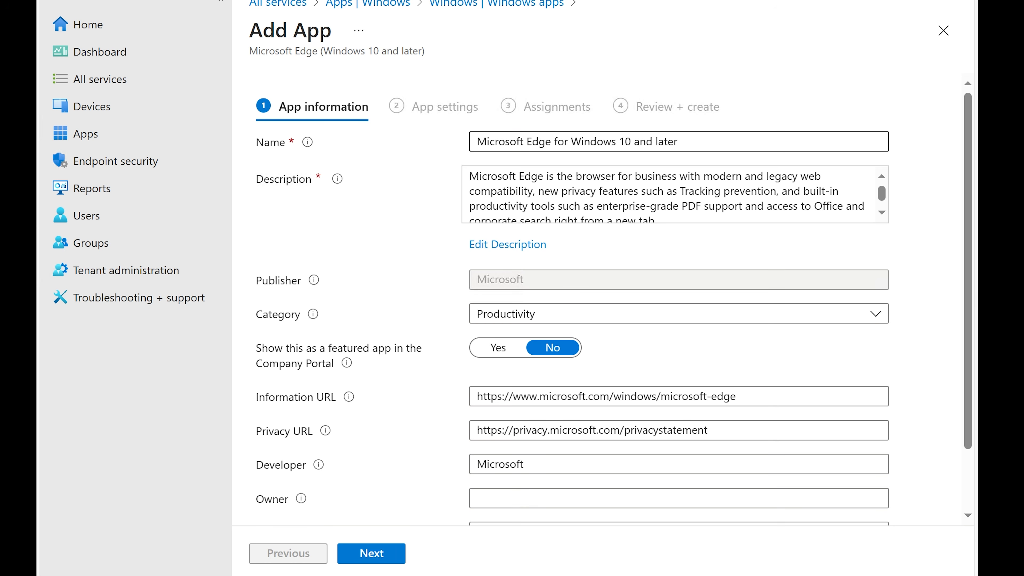
scroll(555, 199, down, 1)
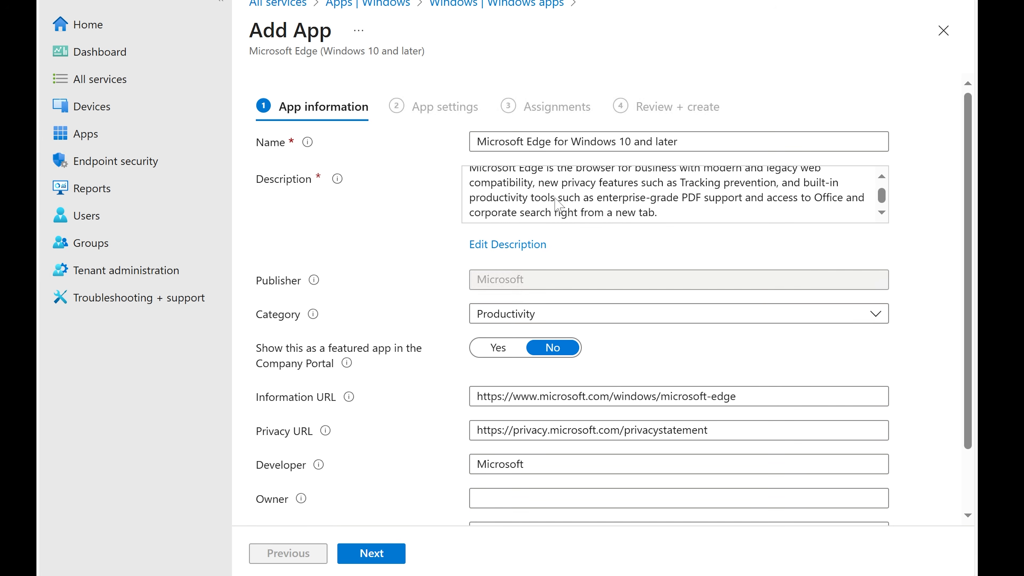
Continue past the app information and keep the Stable channel and Operating system default language for the Edge app
scroll(397, 288, down, 2)
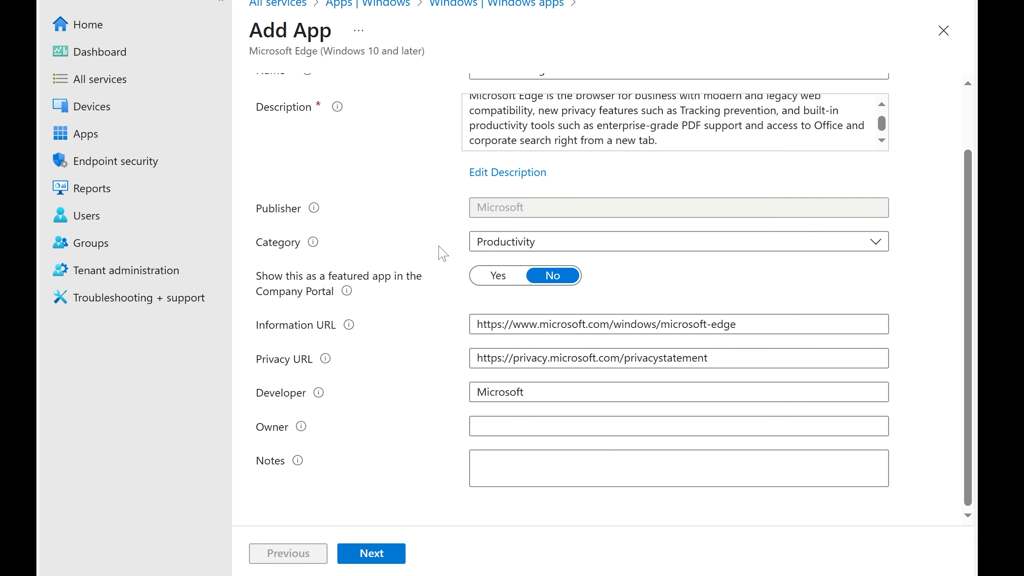
click(372, 553)
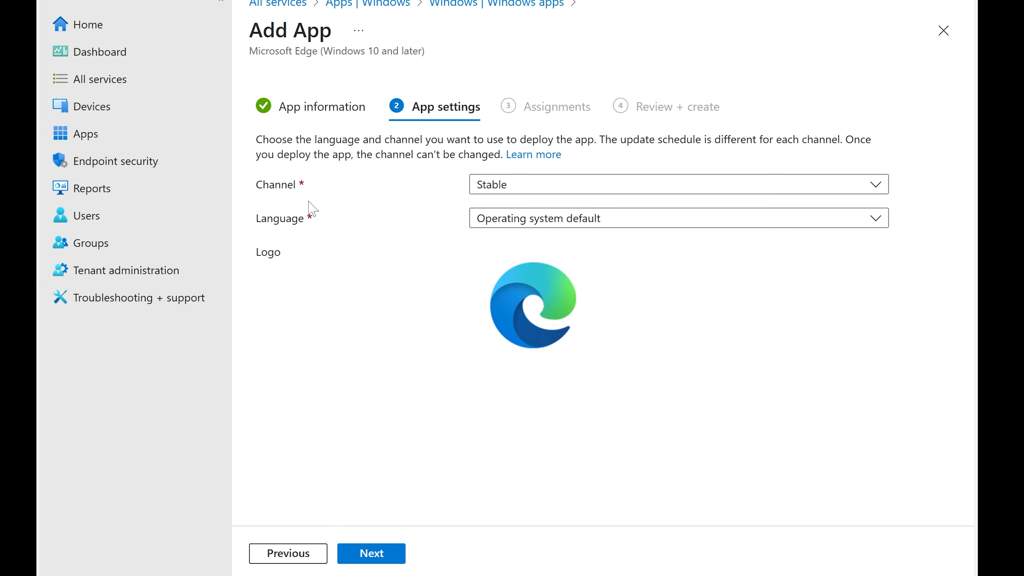
click(523, 192)
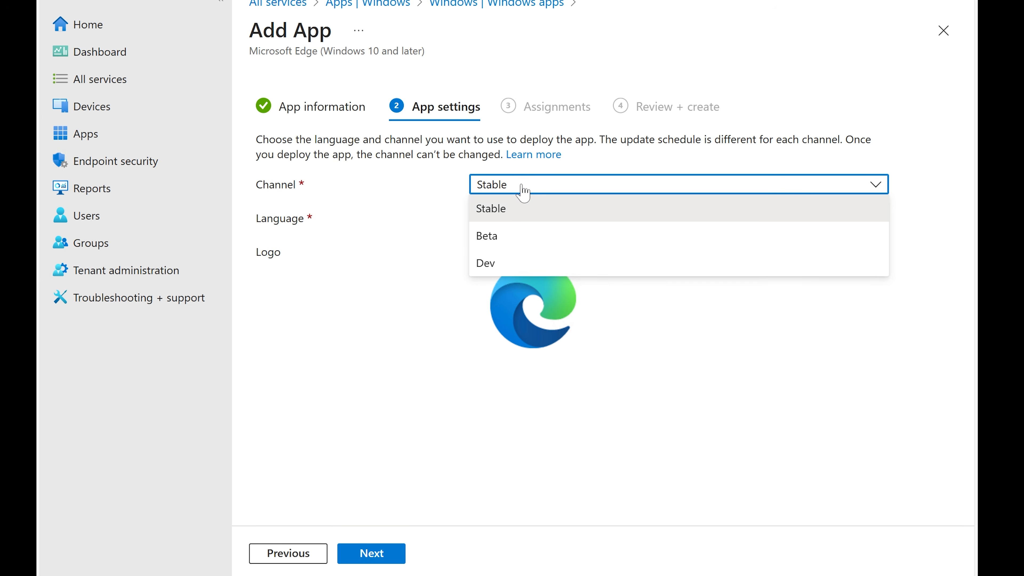
click(432, 189)
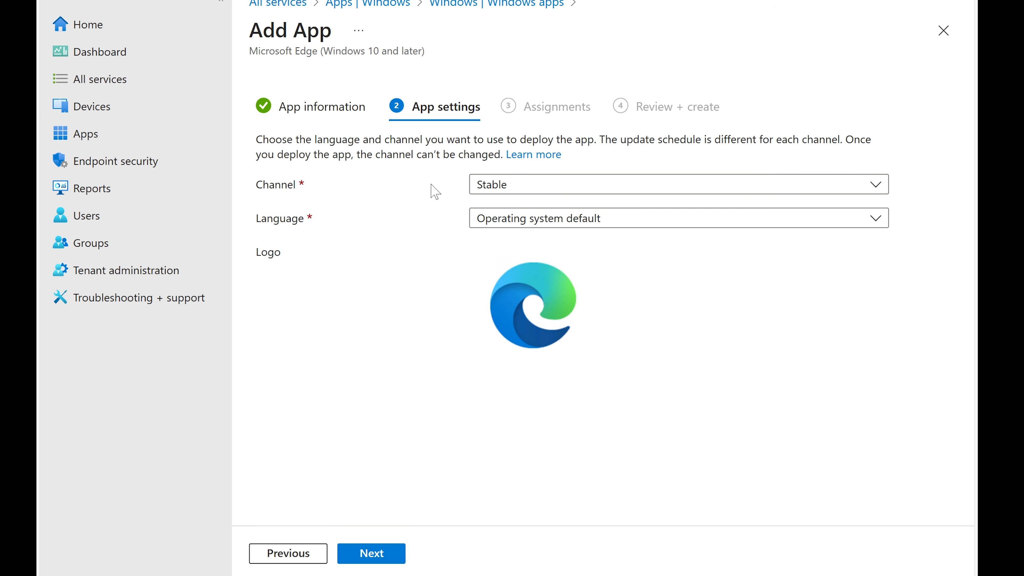
click(540, 188)
click(394, 198)
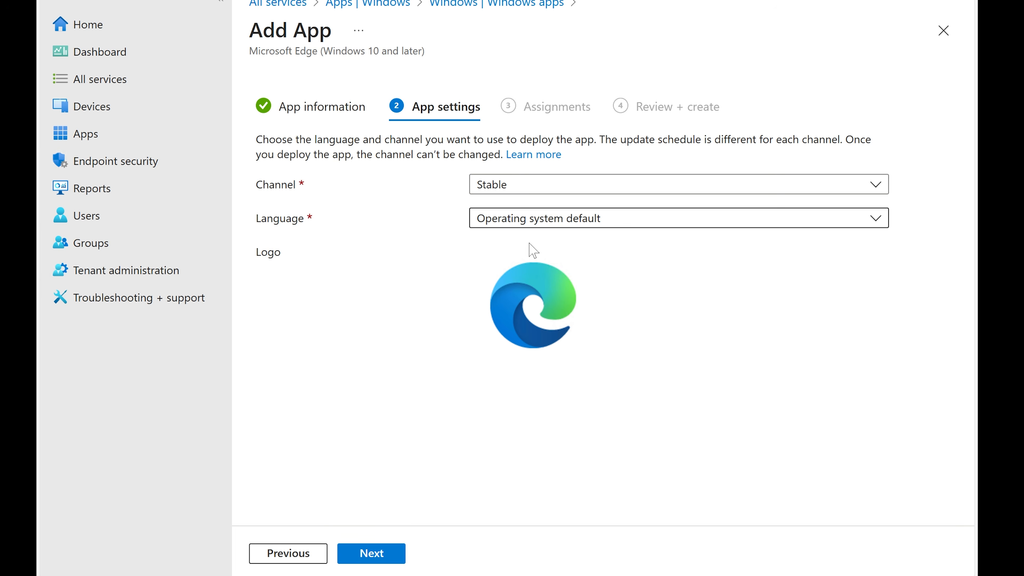
click(544, 228)
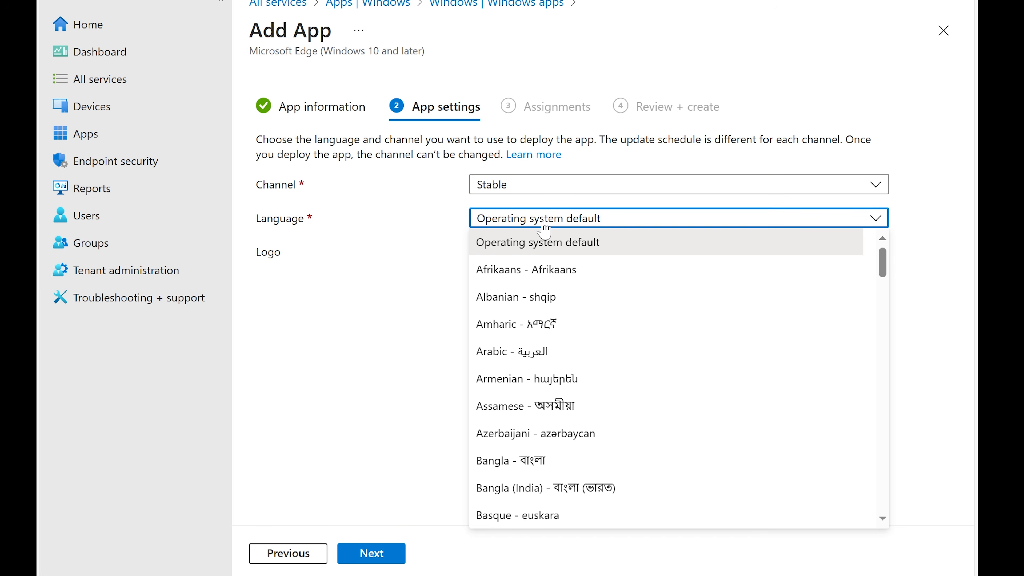
click(399, 247)
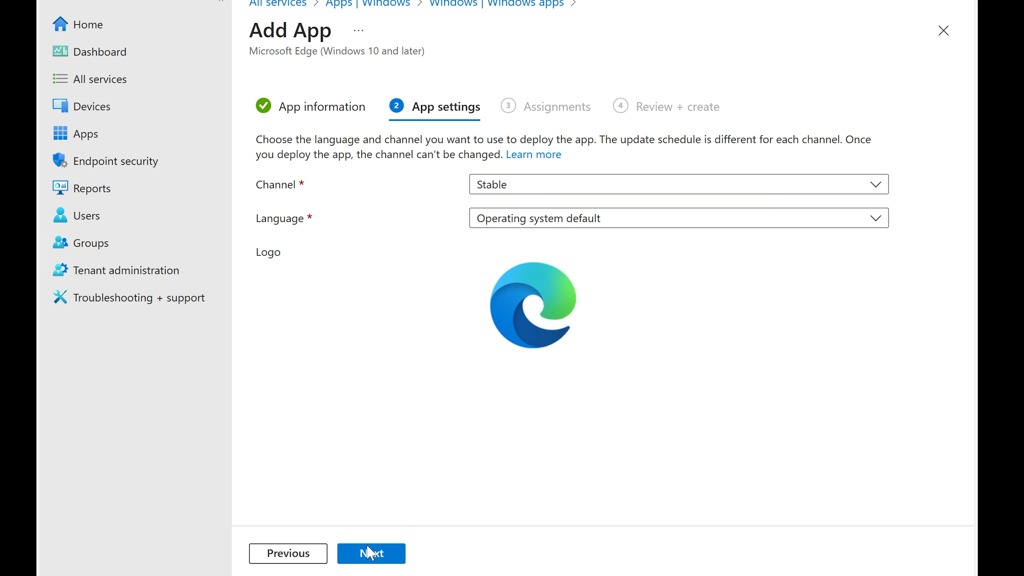
click(370, 553)
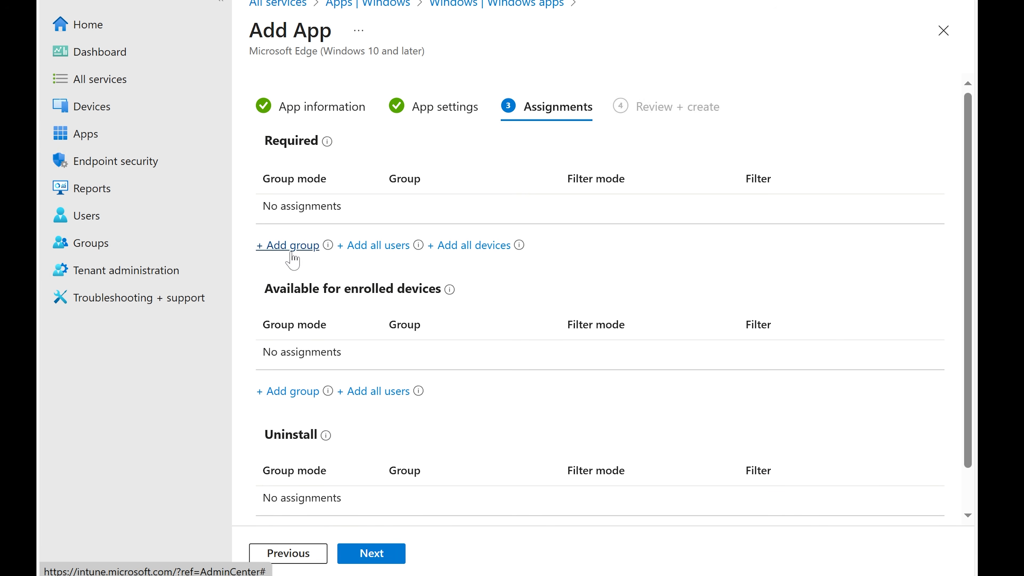
Assign the Edge app as required for all users and continue to the review page
click(370, 245)
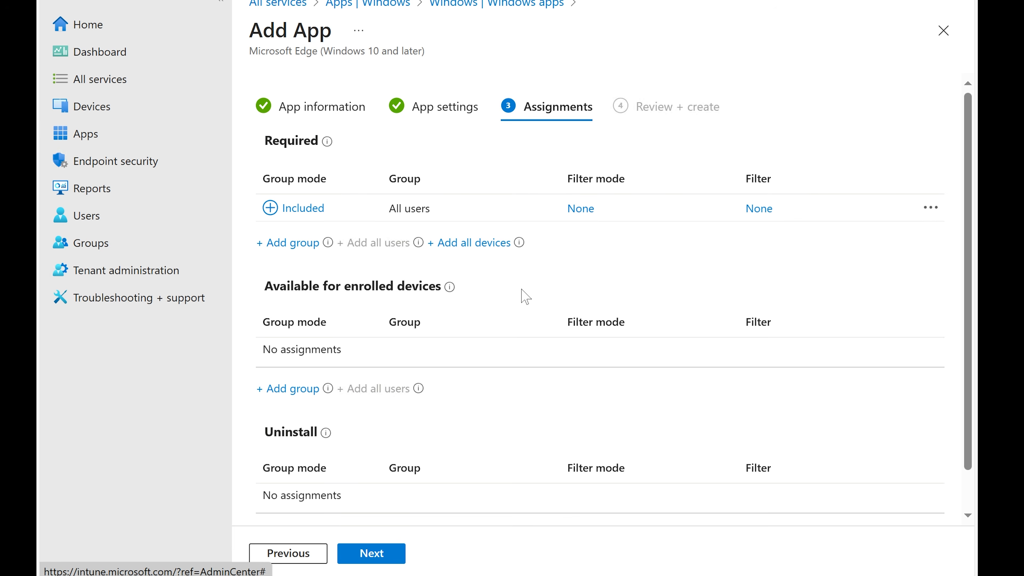
scroll(522, 295, down, 1)
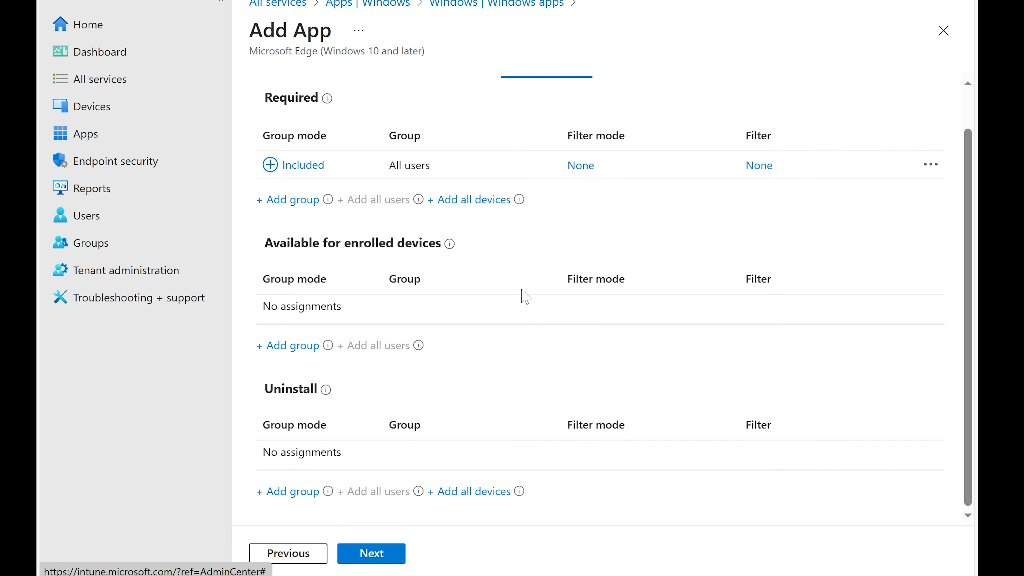
click(381, 555)
Create the Microsoft Edge app from the review summary and close the Add App pane
scroll(440, 460, down, 4)
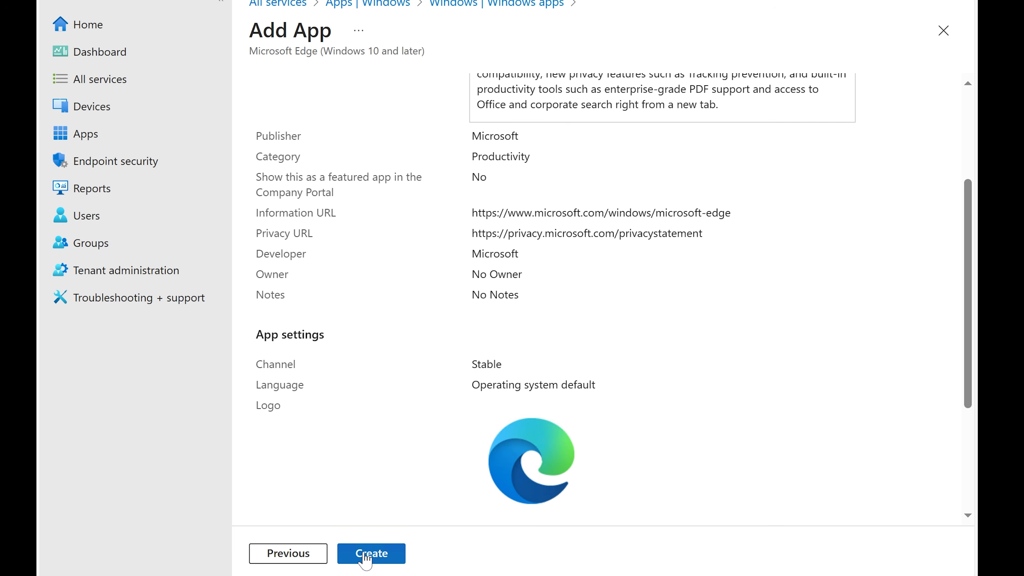
click(372, 553)
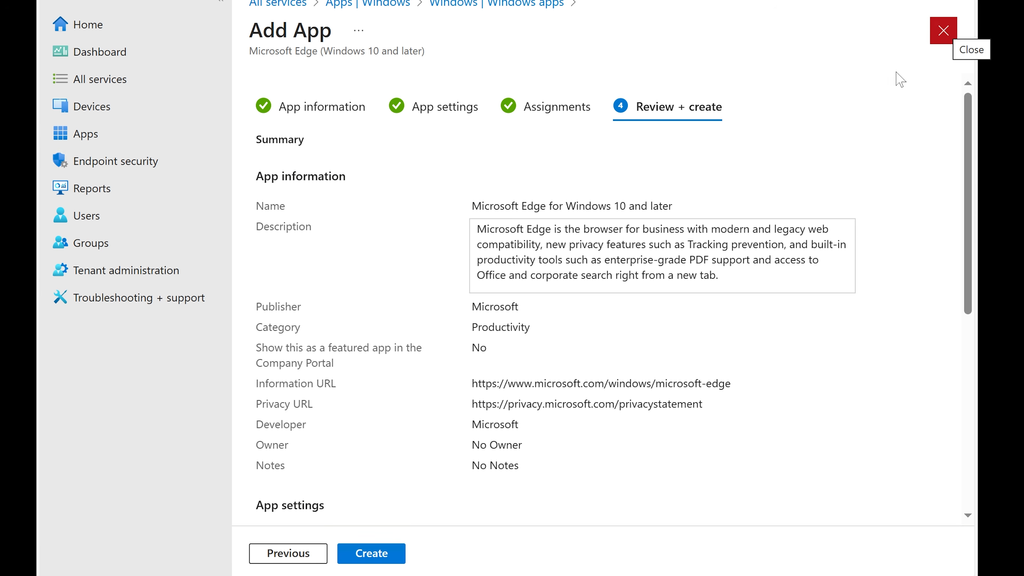
click(943, 31)
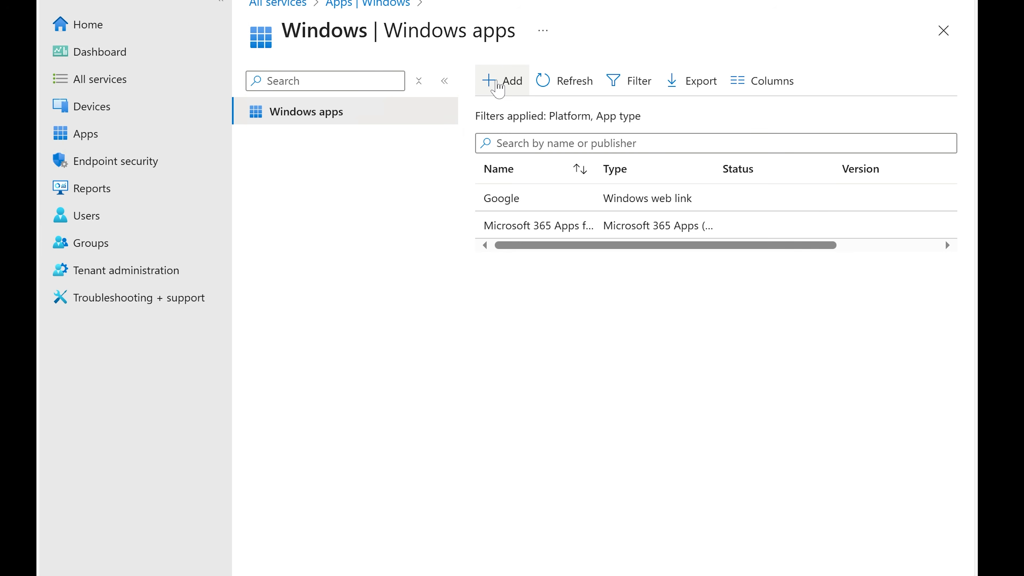
Start adding a new Windows app (Win32) to the Windows apps list
click(487, 82)
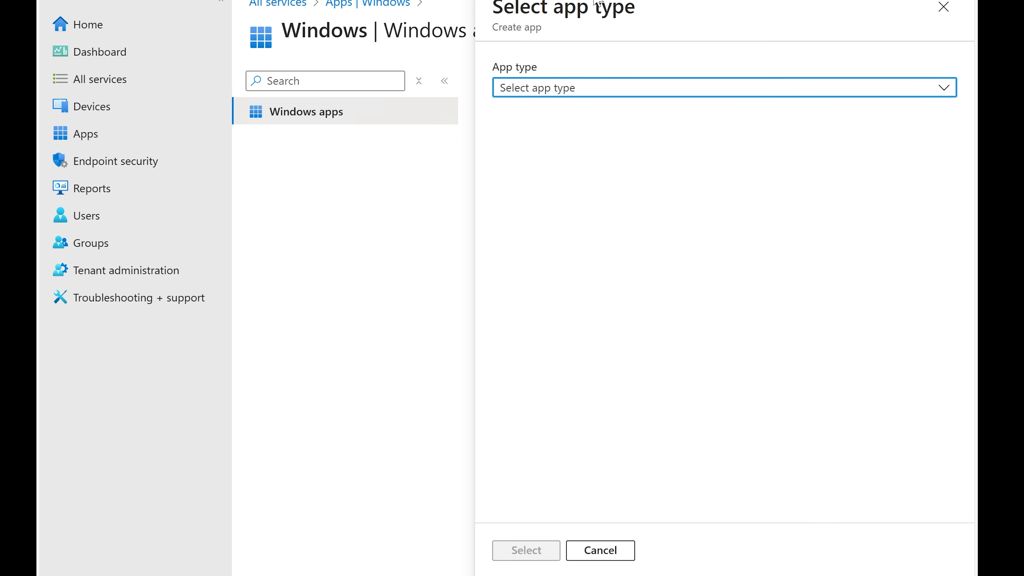
click(568, 87)
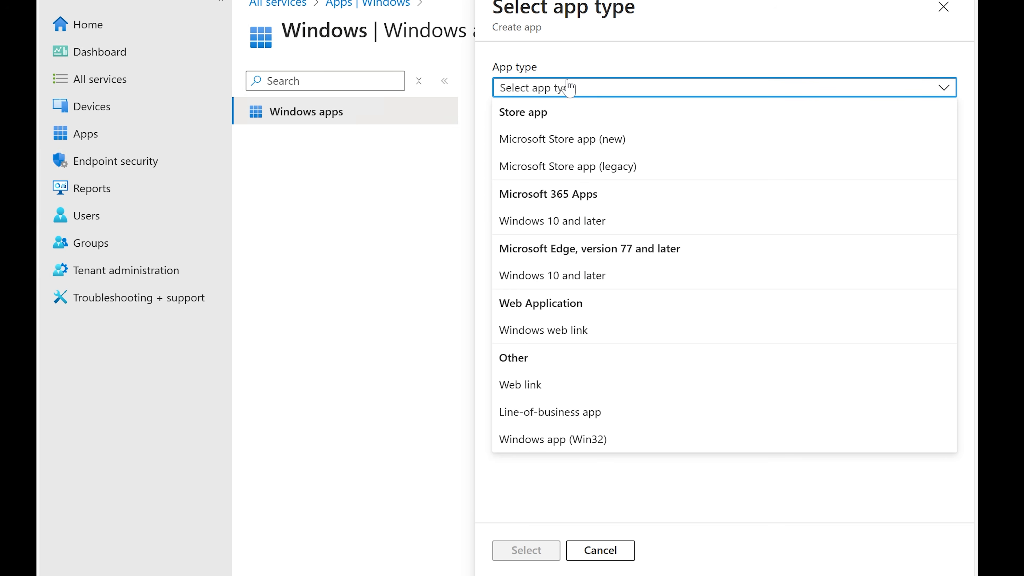
click(569, 441)
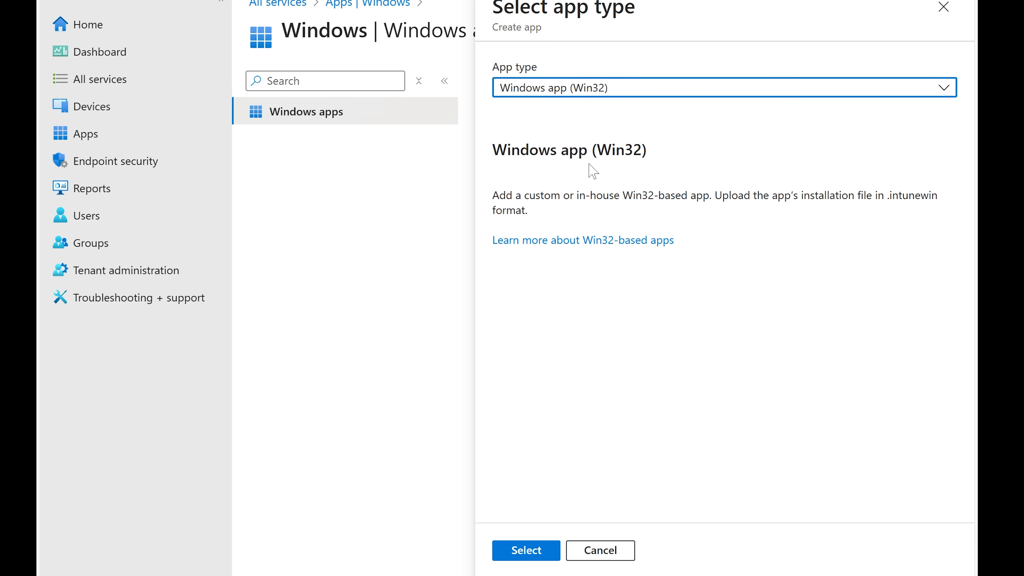
click(523, 551)
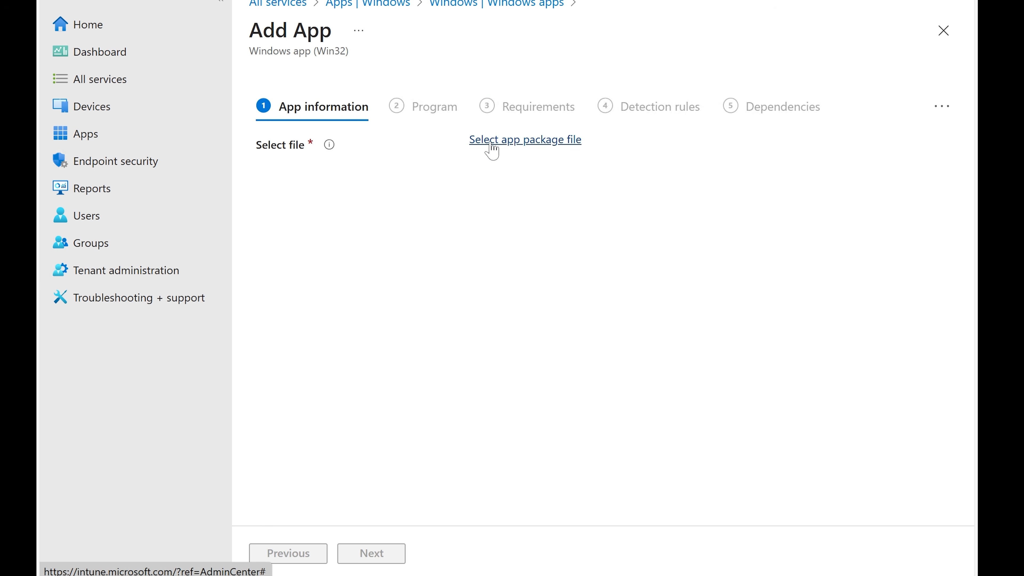
Open the app package file selector and read the note on the valid package type
click(492, 151)
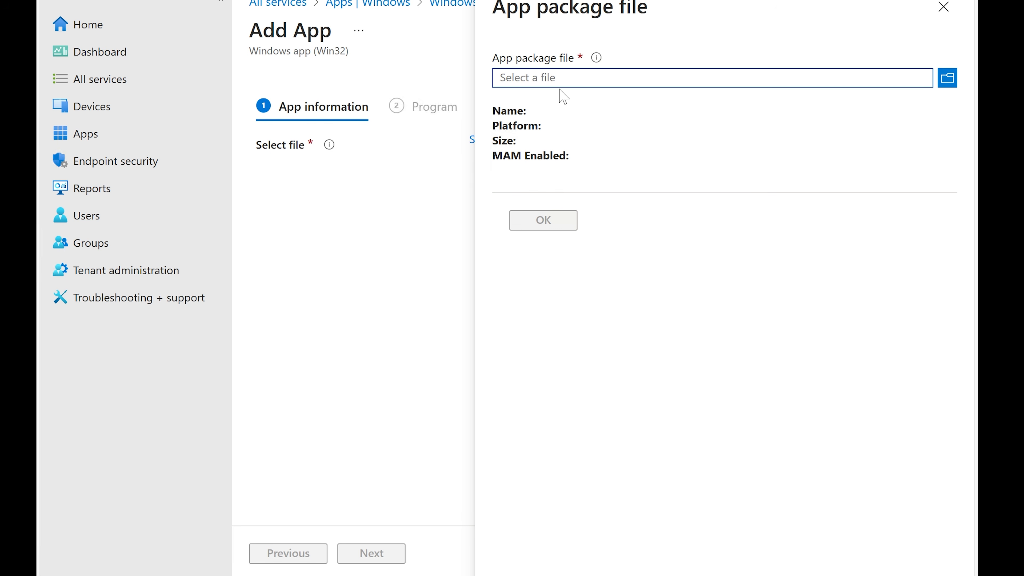
click(578, 81)
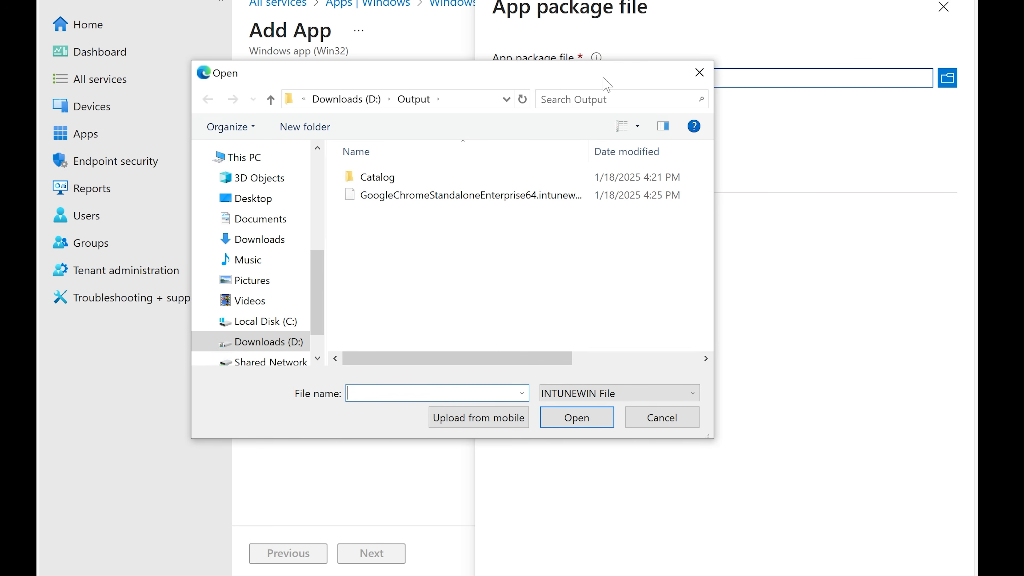
click(699, 75)
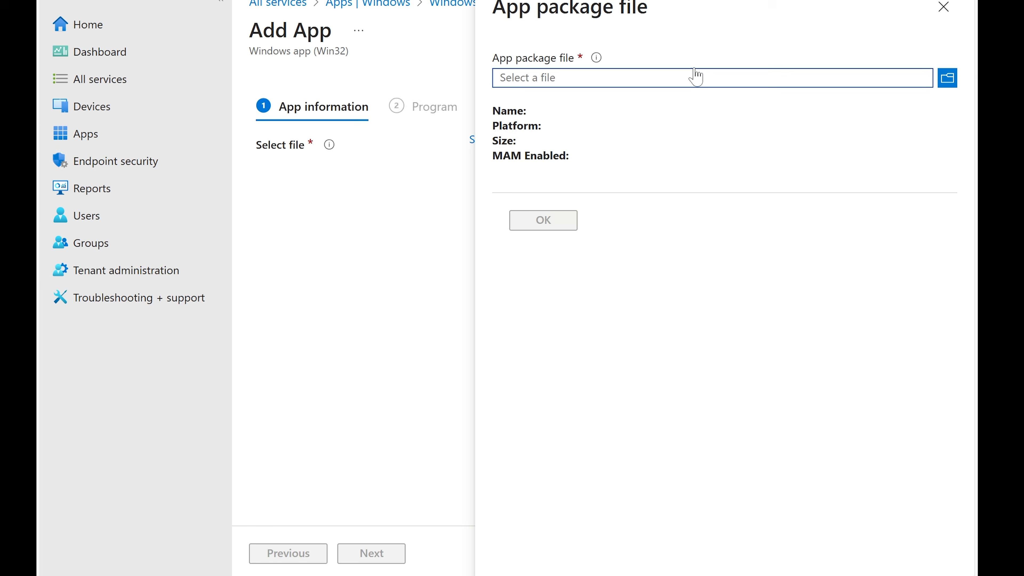
mouse_move(599, 58)
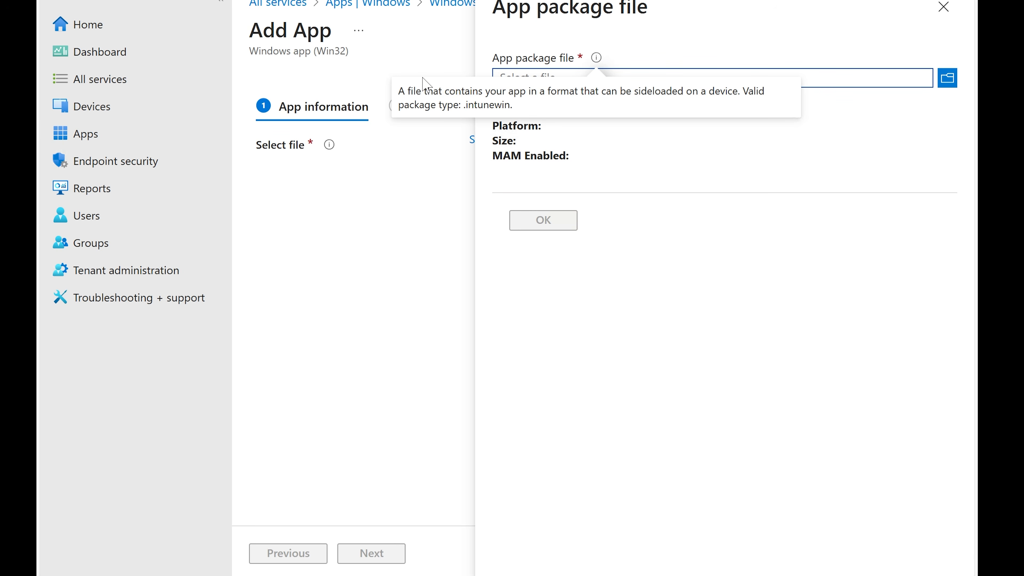
drag(399, 92, 591, 112)
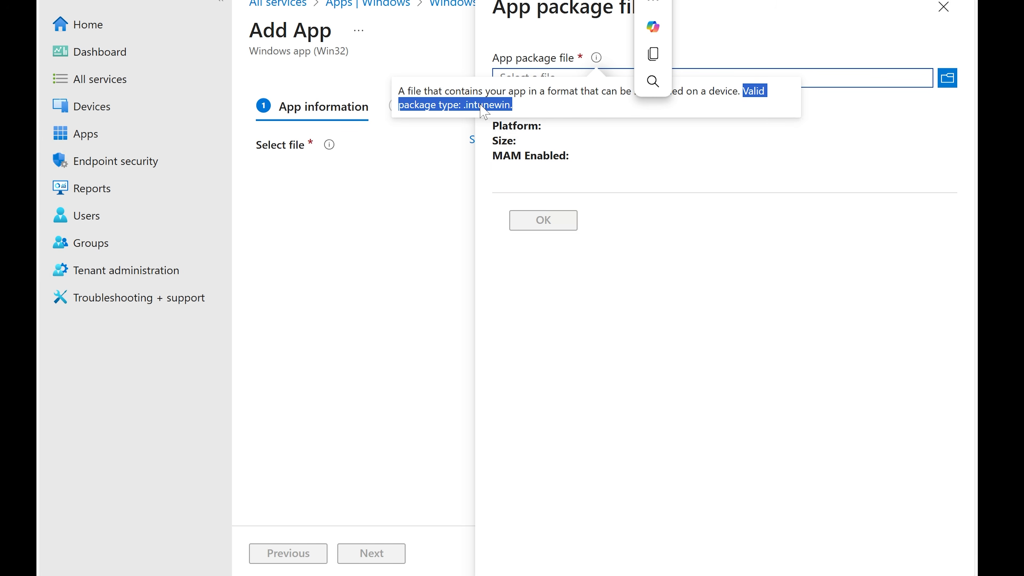
click(453, 106)
drag(463, 104, 515, 100)
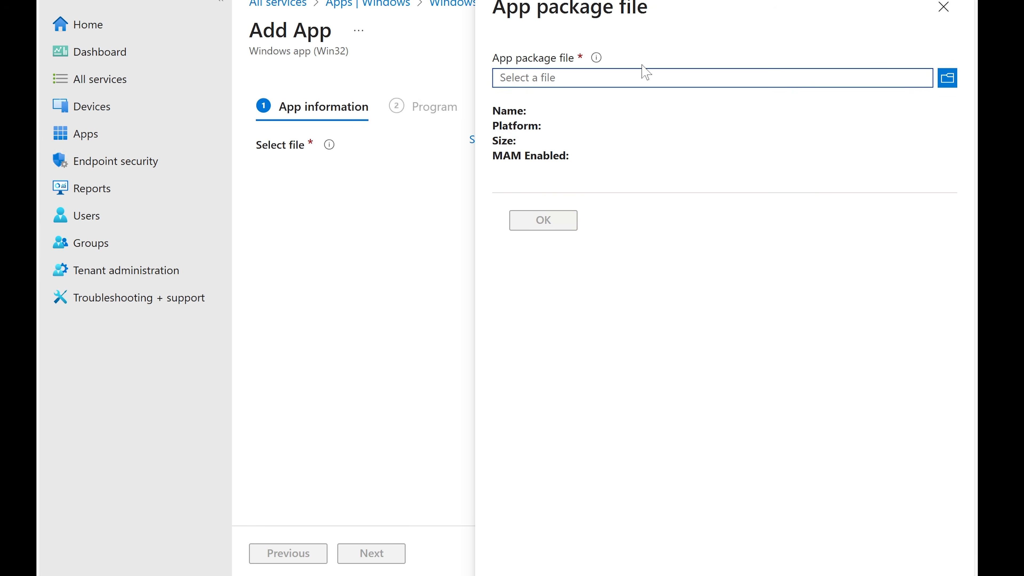
Browse to GoogleChromeStandaloneEnterprise64.intunewin in the Output folder and close the file dialog without opening it
click(946, 79)
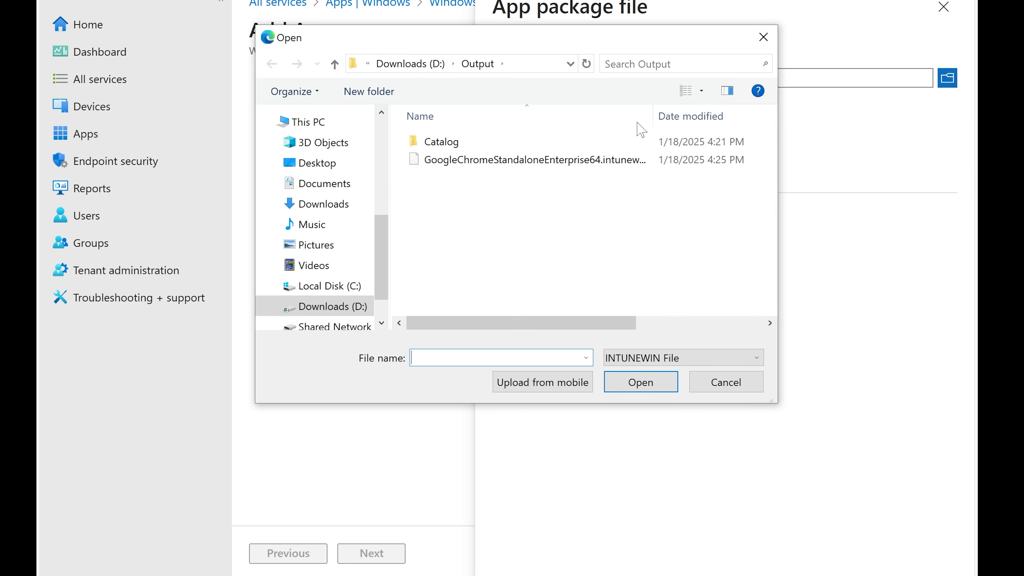
drag(652, 113, 707, 113)
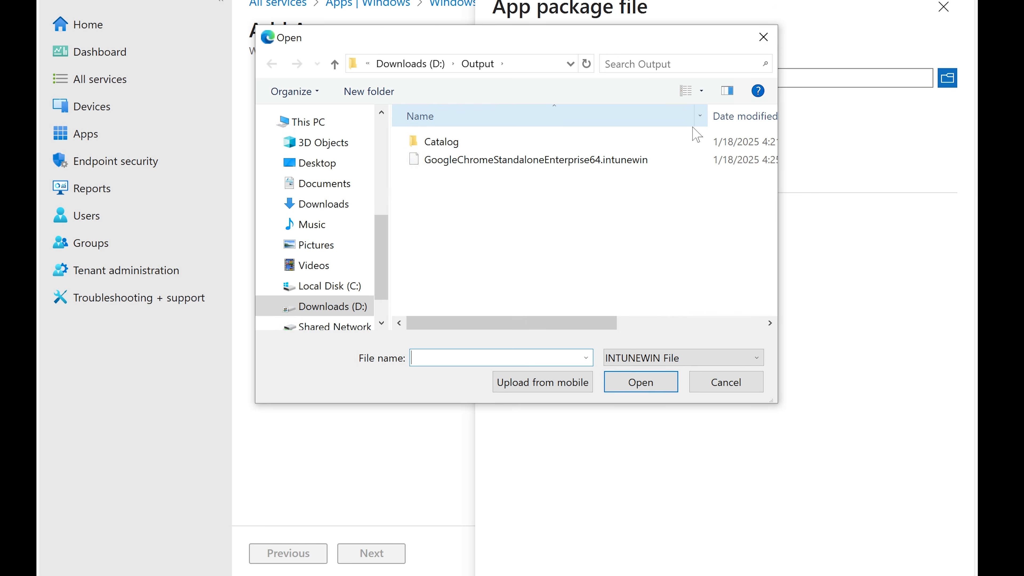
click(599, 165)
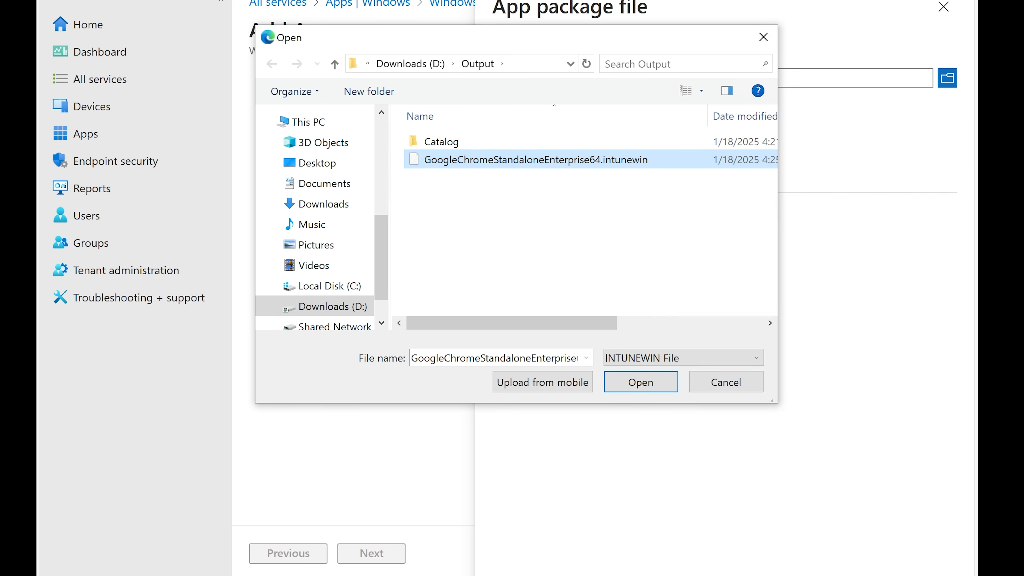
click(762, 35)
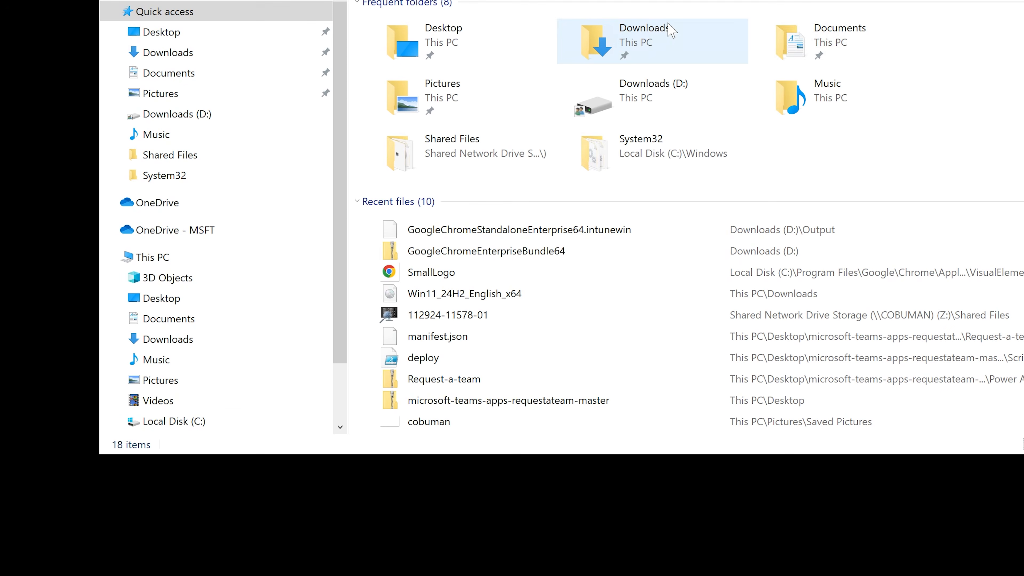
Switch to File Explorer and launch IntuneWinAppUtil from the Microsoft-Win32-Content-Prep-Tool-master folder on Downloads (D:)
double_click(662, 30)
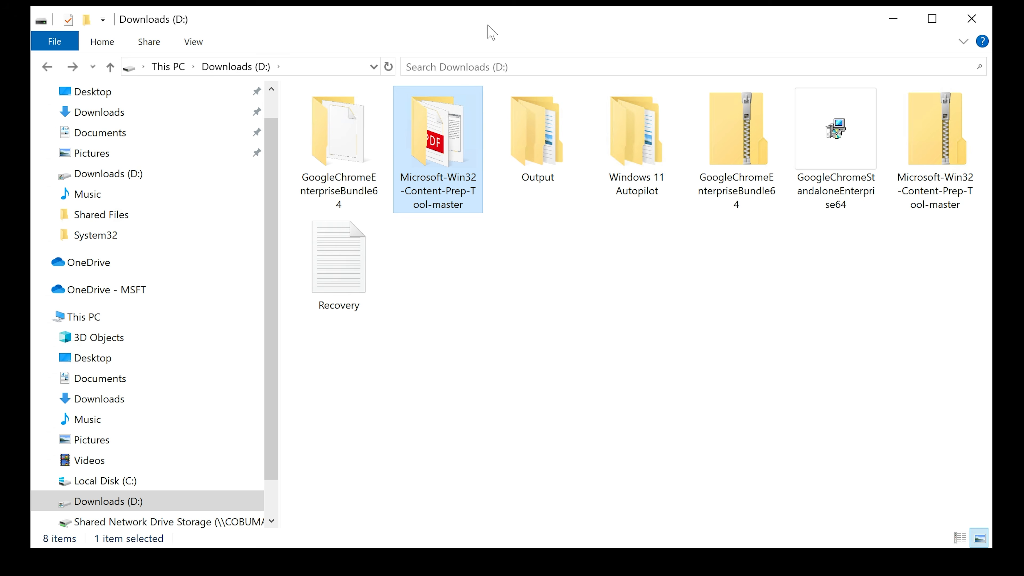
double_click(443, 188)
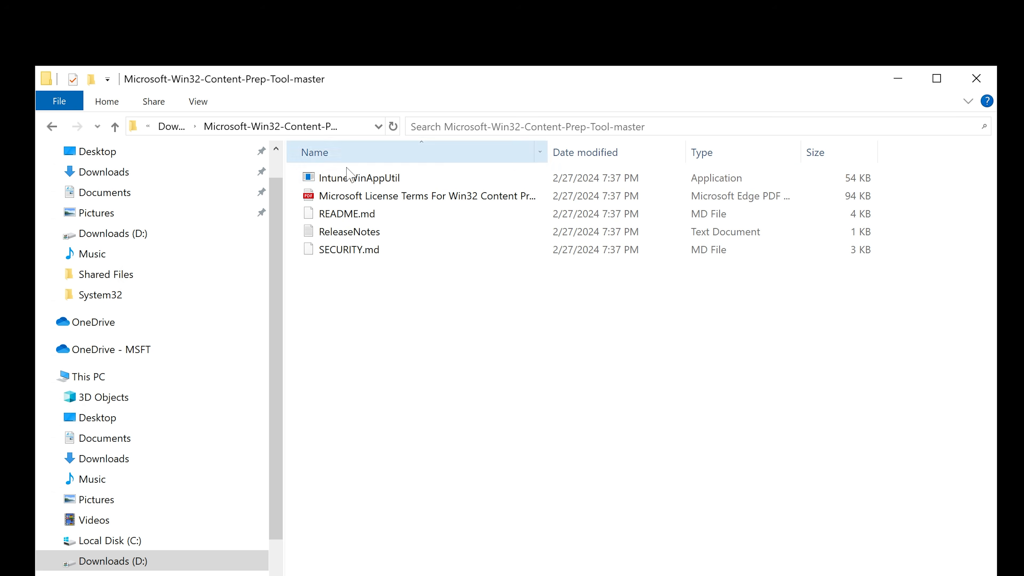
click(359, 181)
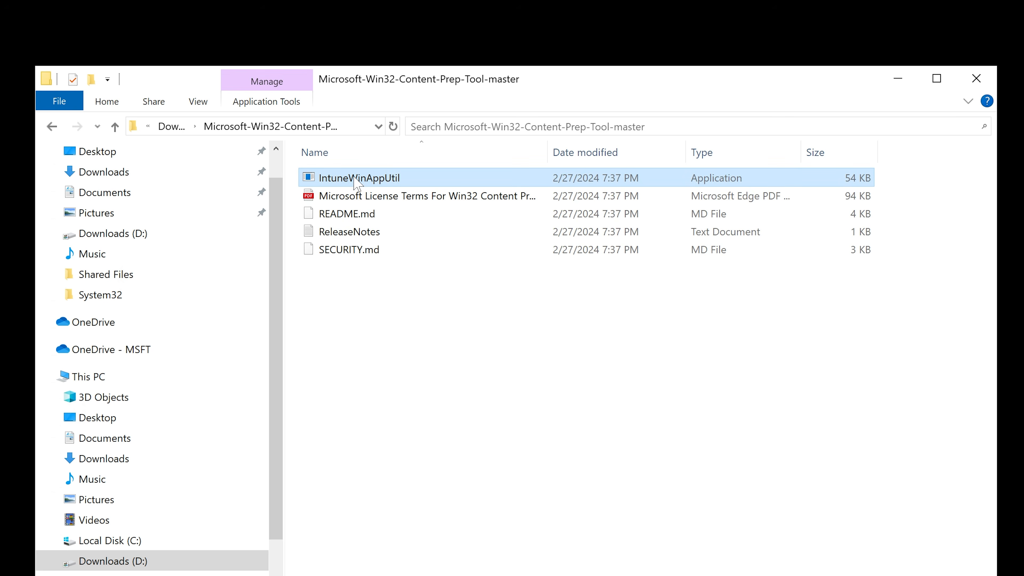
double_click(393, 181)
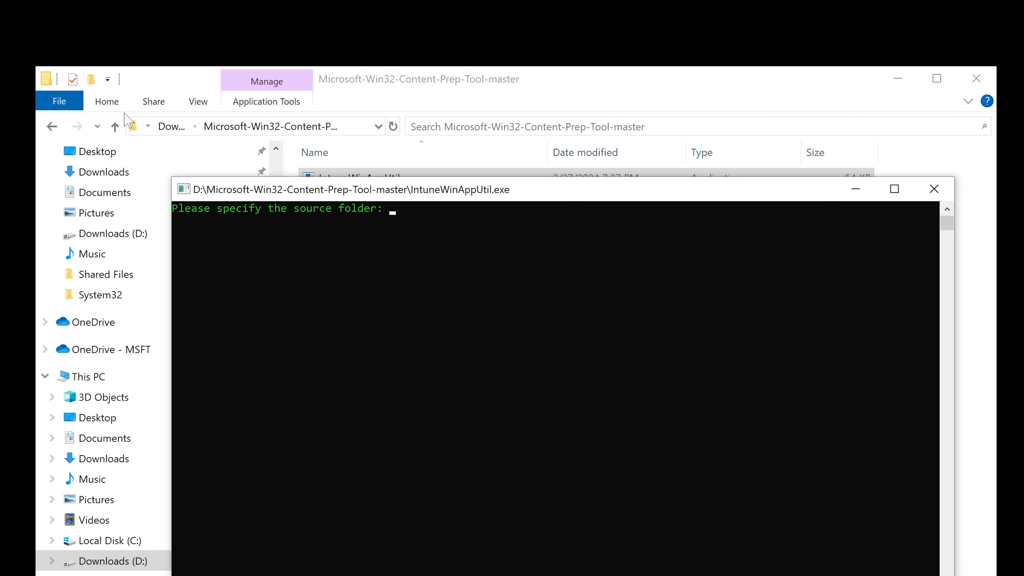
Browse Downloads (D:) and copy the GoogleChromeStandaloneEnterprise64 installer's file name, then minimise File Explorer
click(52, 126)
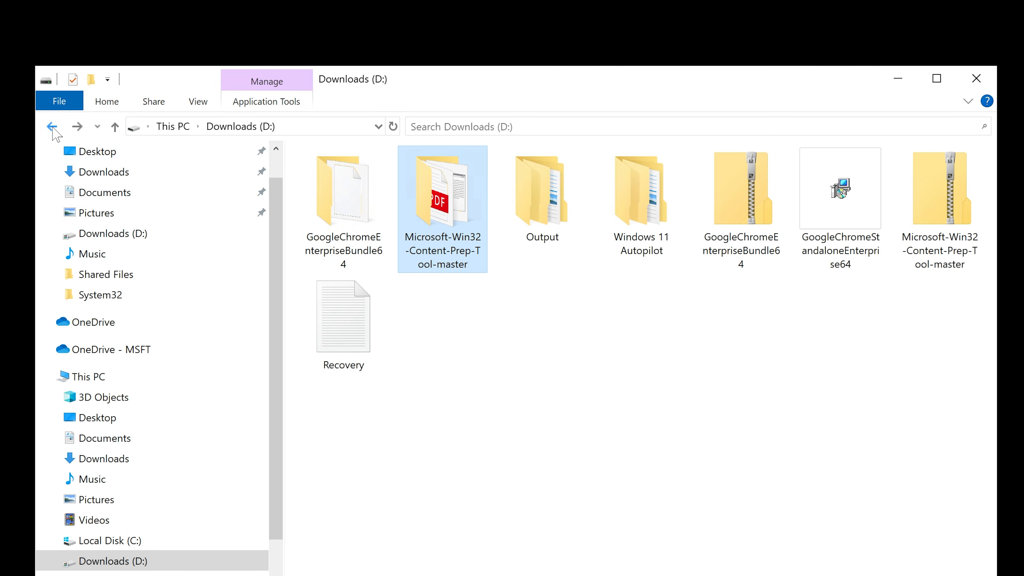
double_click(351, 193)
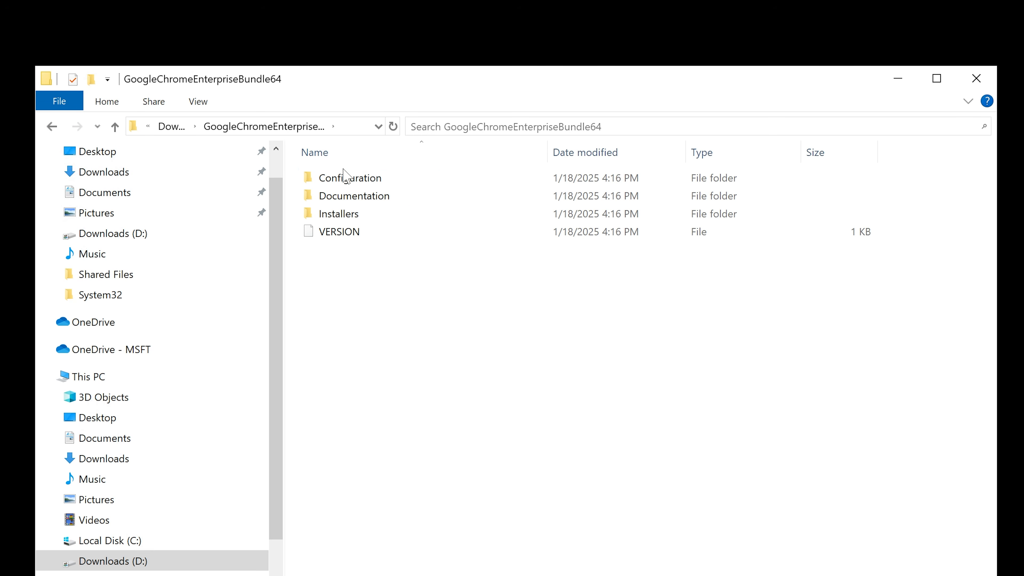
click(367, 178)
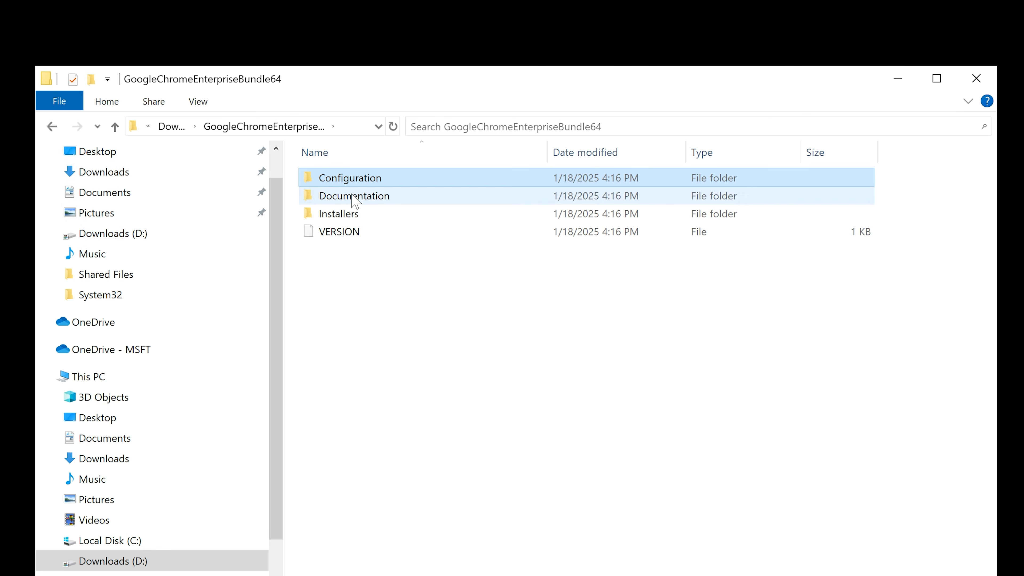
click(52, 126)
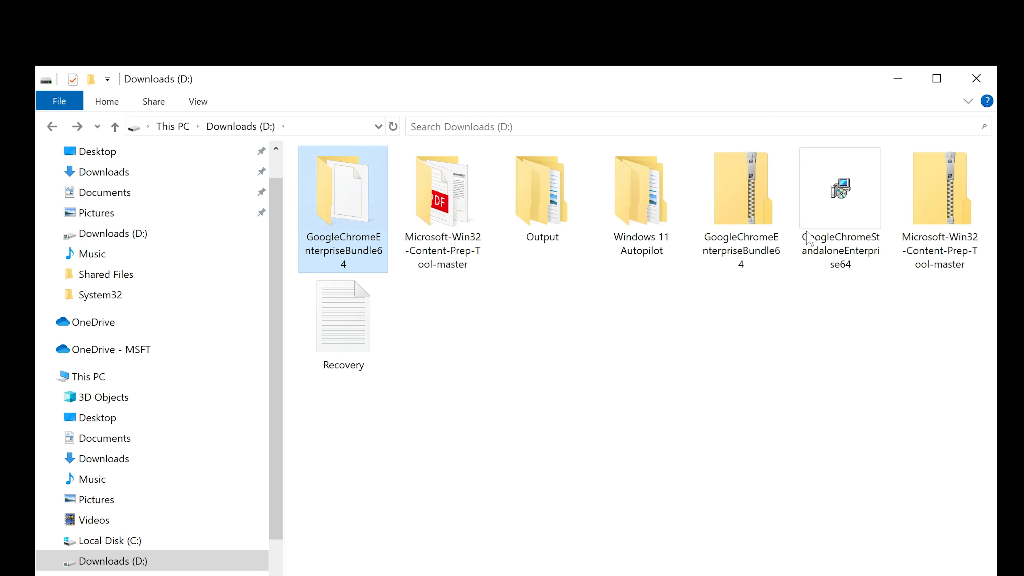
click(825, 220)
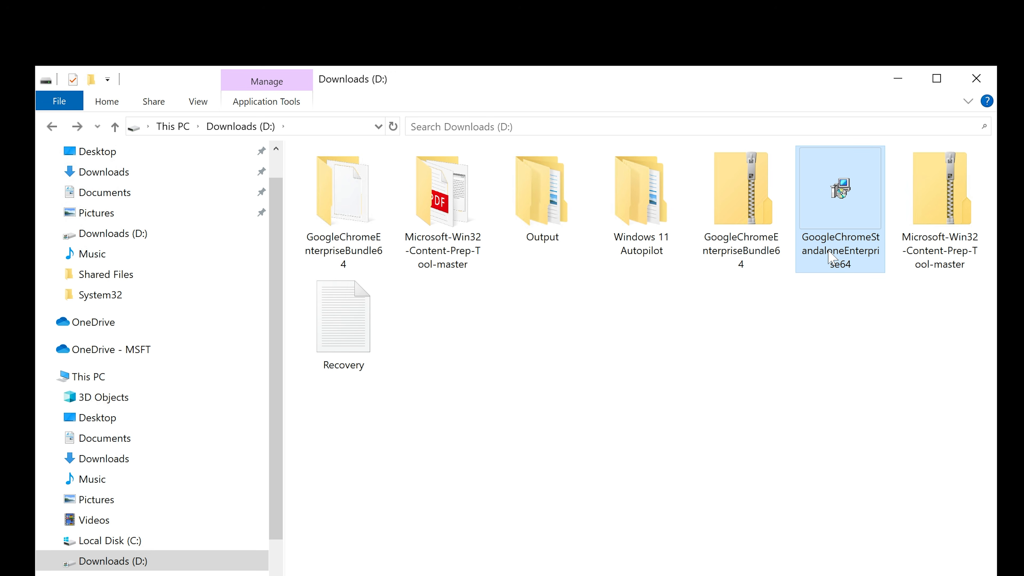
click(833, 258)
right_click(835, 255)
click(855, 284)
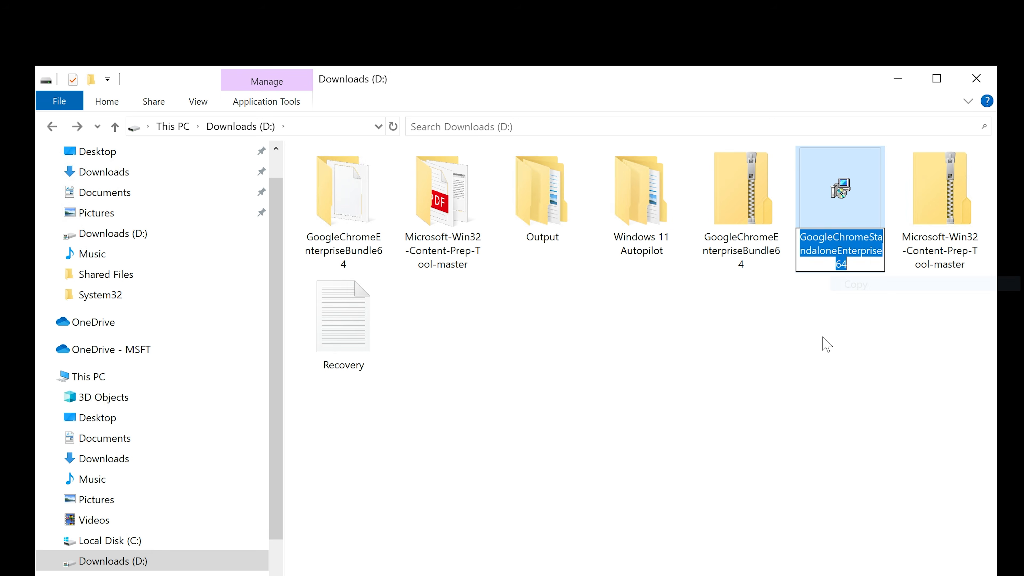
key(Escape)
click(898, 79)
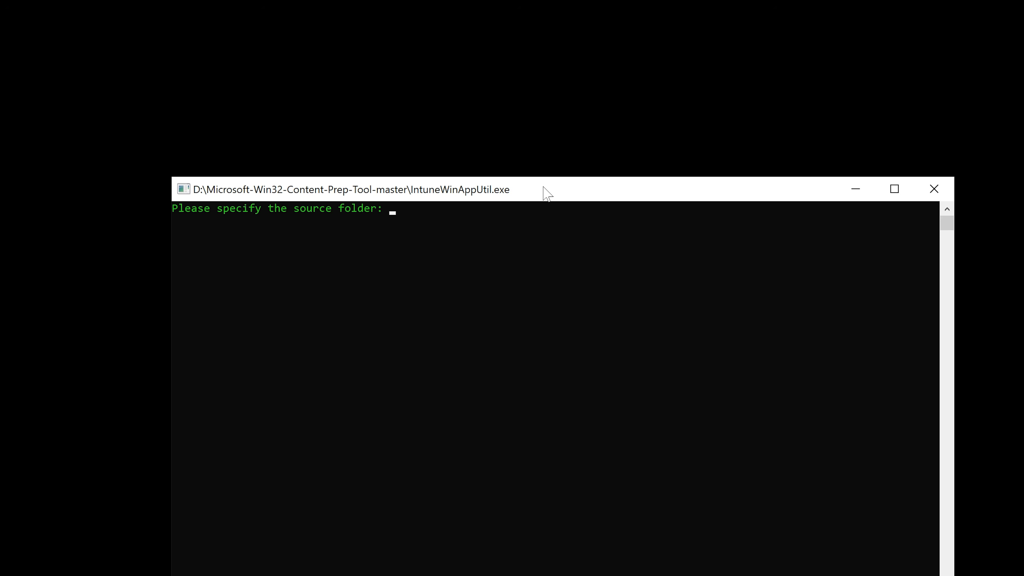
Enter d: as the source folder in IntuneWinAppUtil
drag(543, 187, 543, 180)
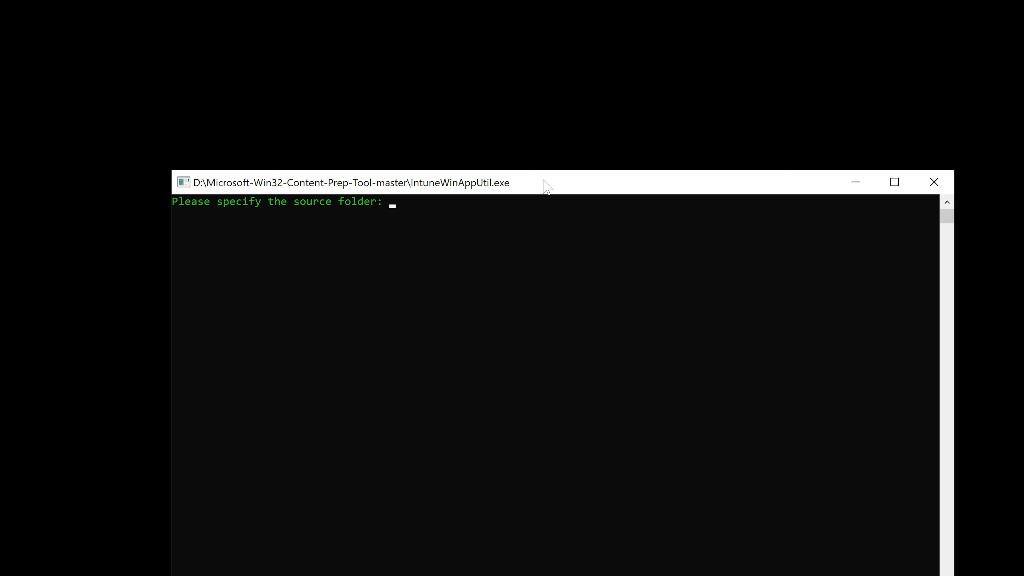
text(d:)
key(Return)
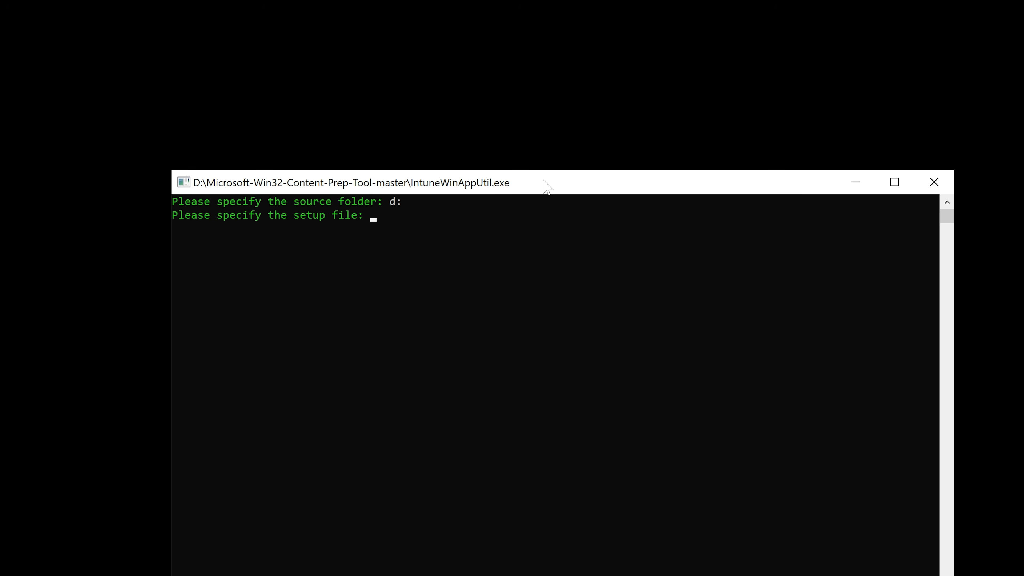
Try to set the setup file as GoogleChromeStandaloneEnterprise64.msi
key(ctrl+v)
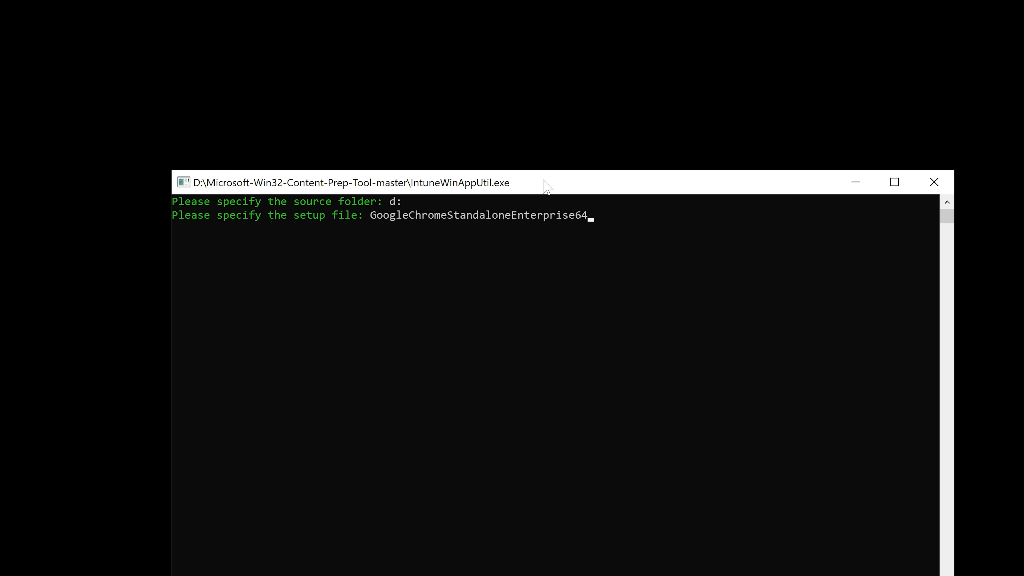
text(.msi)
key(Return)
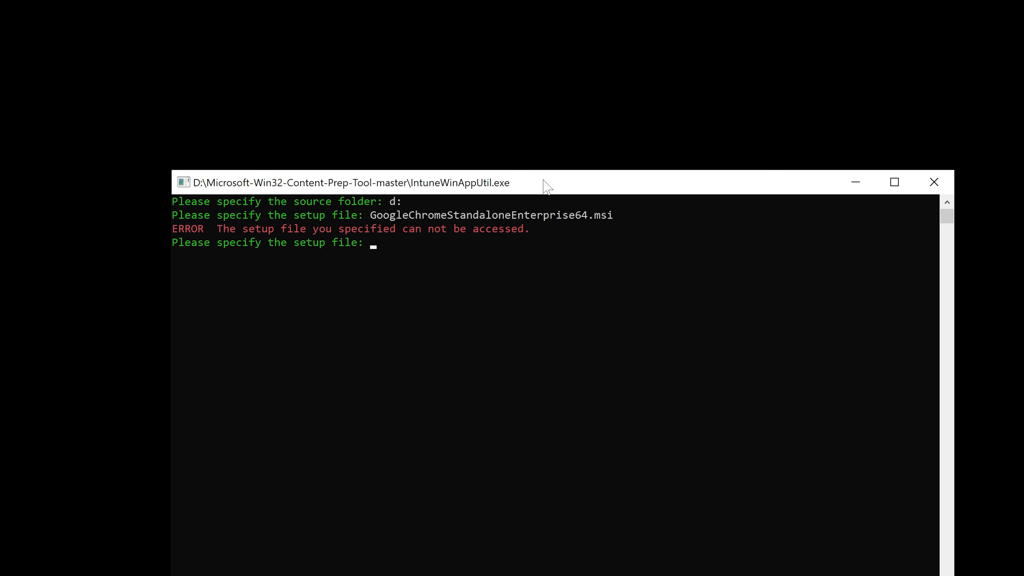
Enter d:\GoogleChromeStandaloneEnterprise64.msi as the setup file
text(d:\GoogleChromeStandaloneEnterprise64.msi)
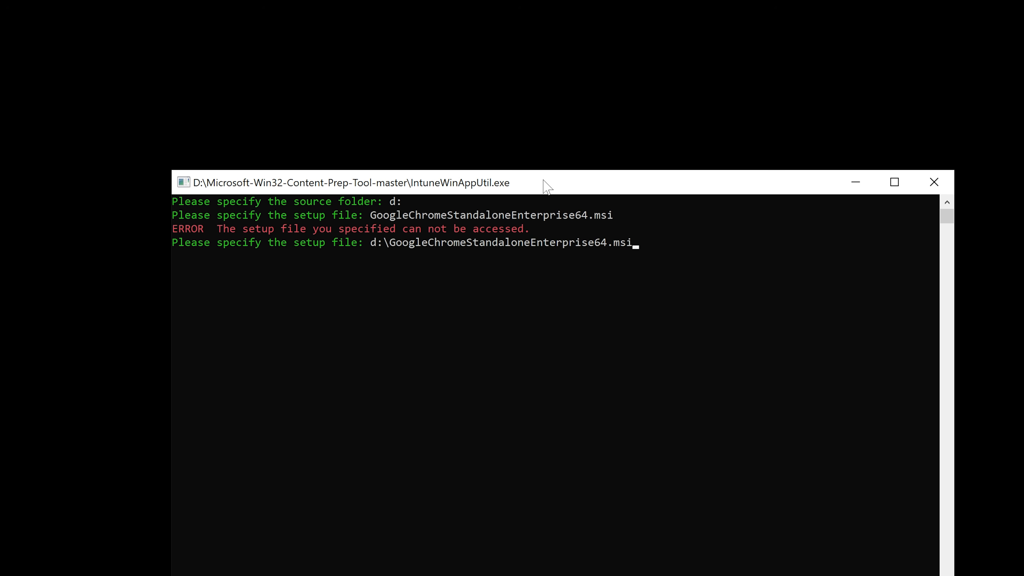
key(Return)
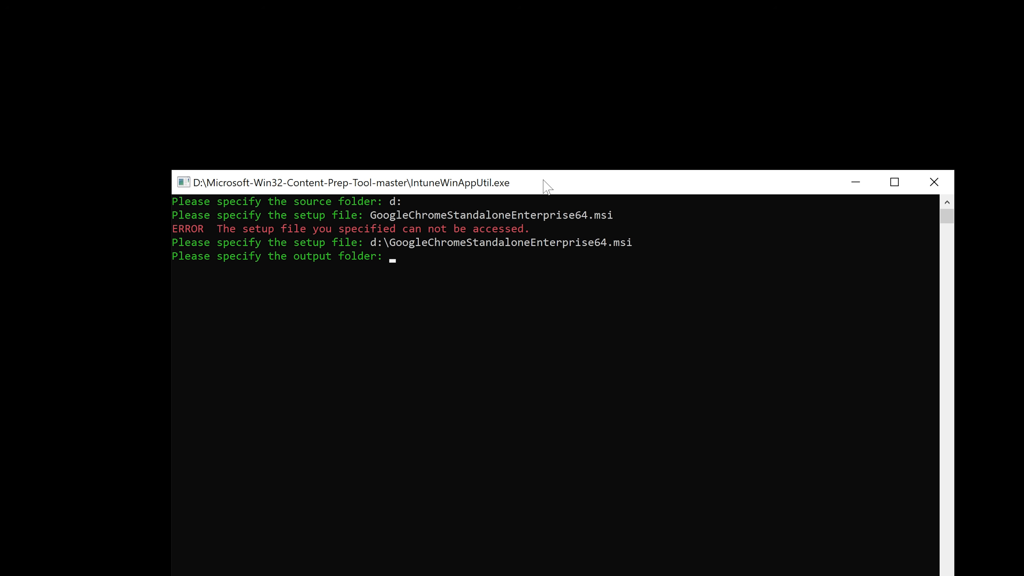
Enter d:\output as the output folder, checking the Output folder exists on Downloads (D:)
text(d:\output)
key(alt+Tab)
click(553, 221)
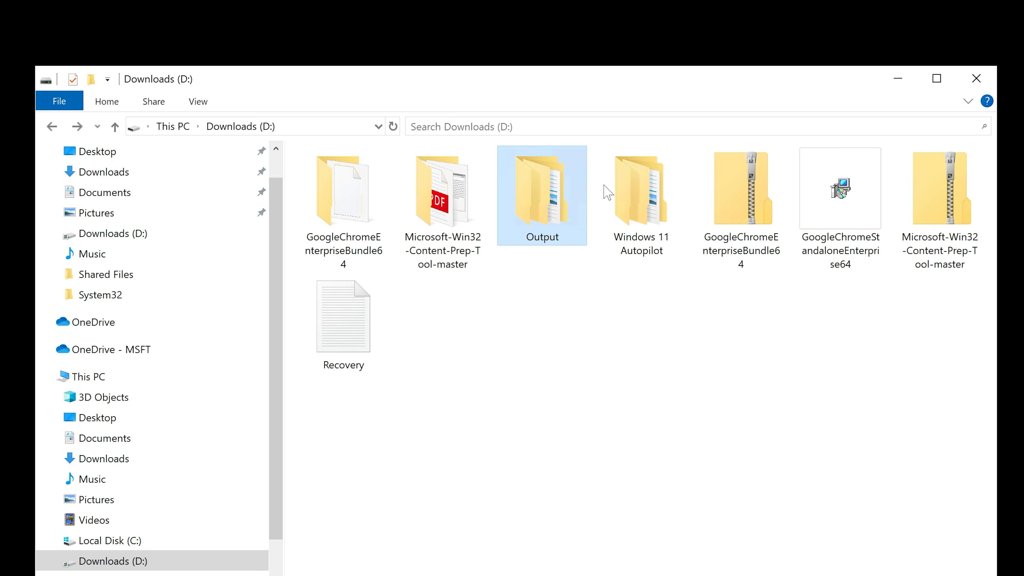
click(900, 81)
key(Return)
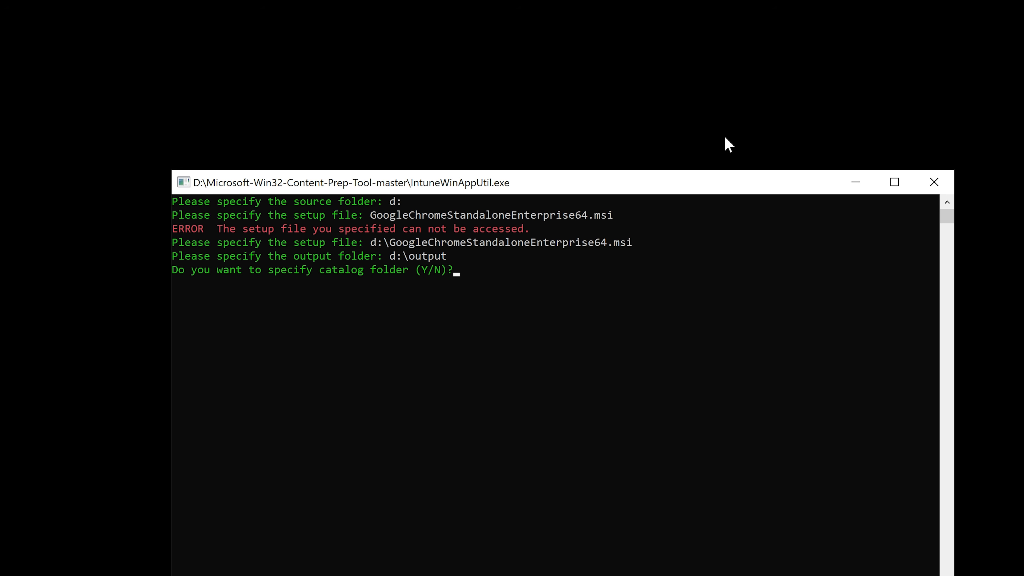
Choose to specify a catalog folder and set it to d:\output\catalog to build the package
text(Y)
key(Return)
text(d:)
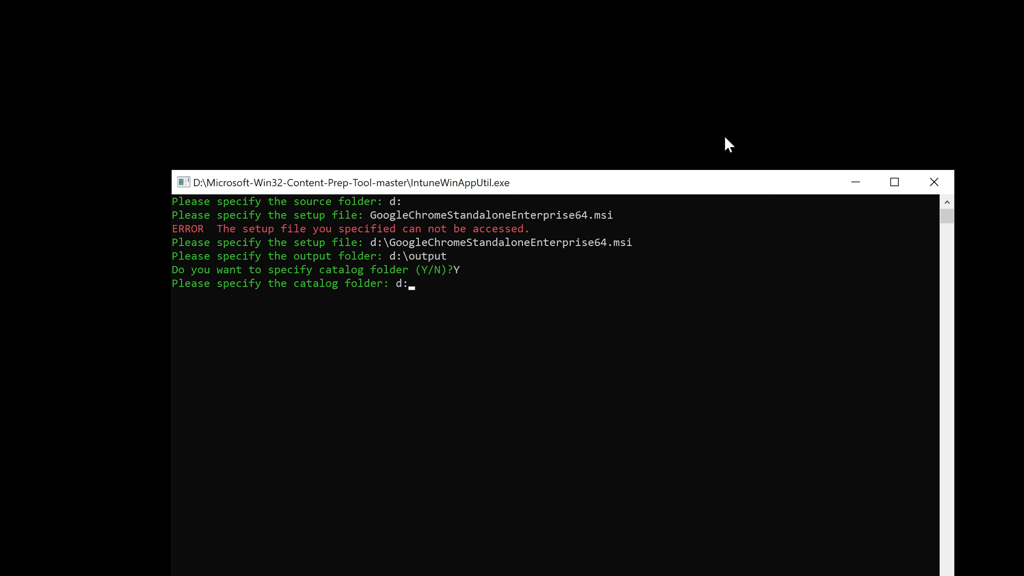
text(\output\catalog)
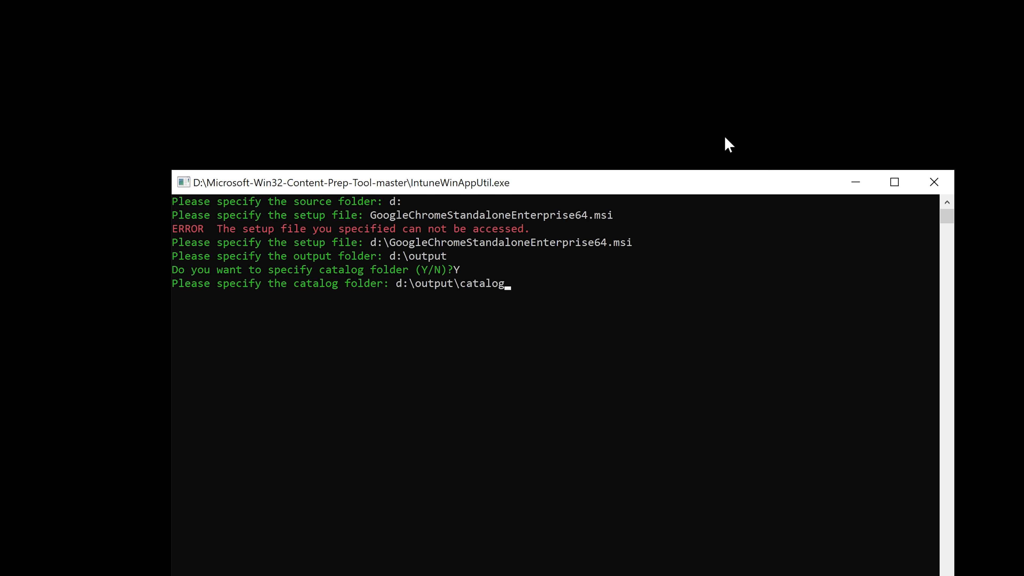
key(Return)
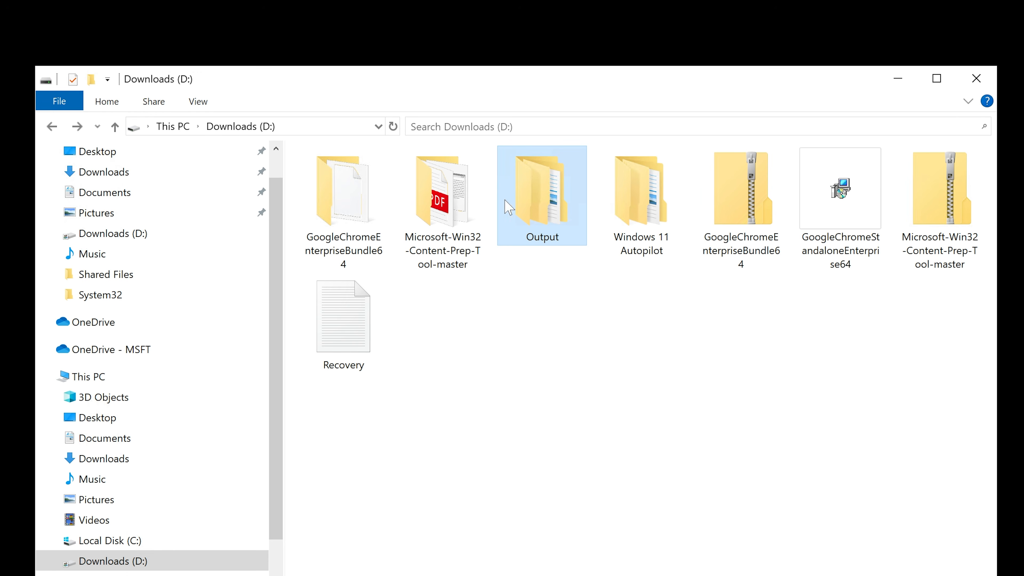
Upload GoogleChromeStandaloneEnterprise64.intunewin from the Output folder as the app package file
double_click(540, 189)
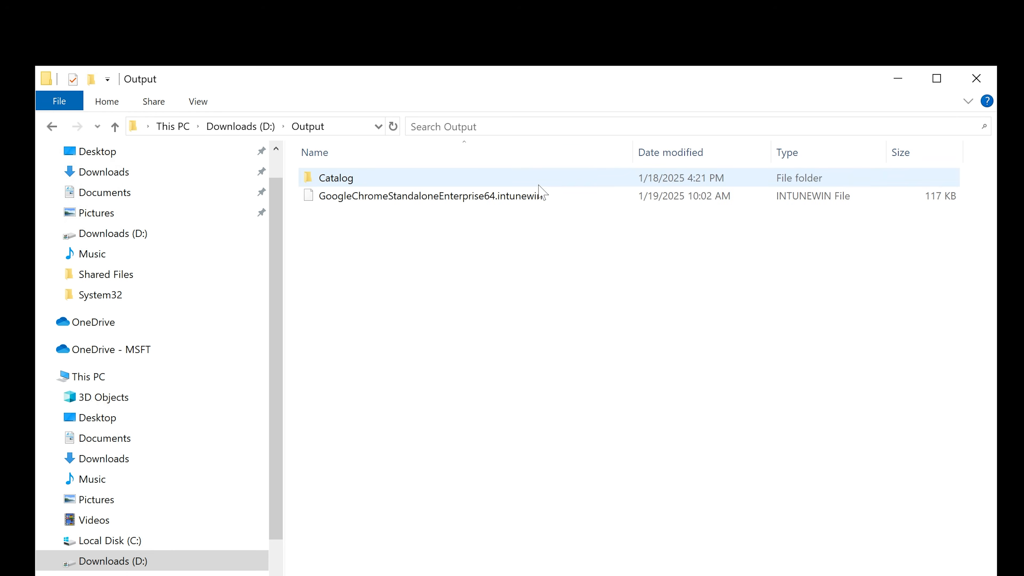
click(522, 197)
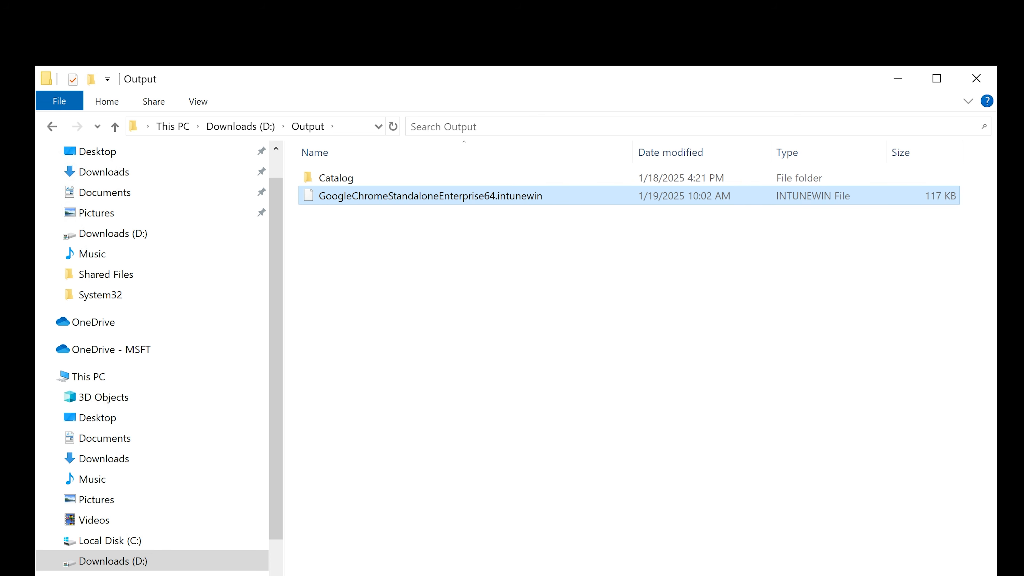
key(alt+Tab)
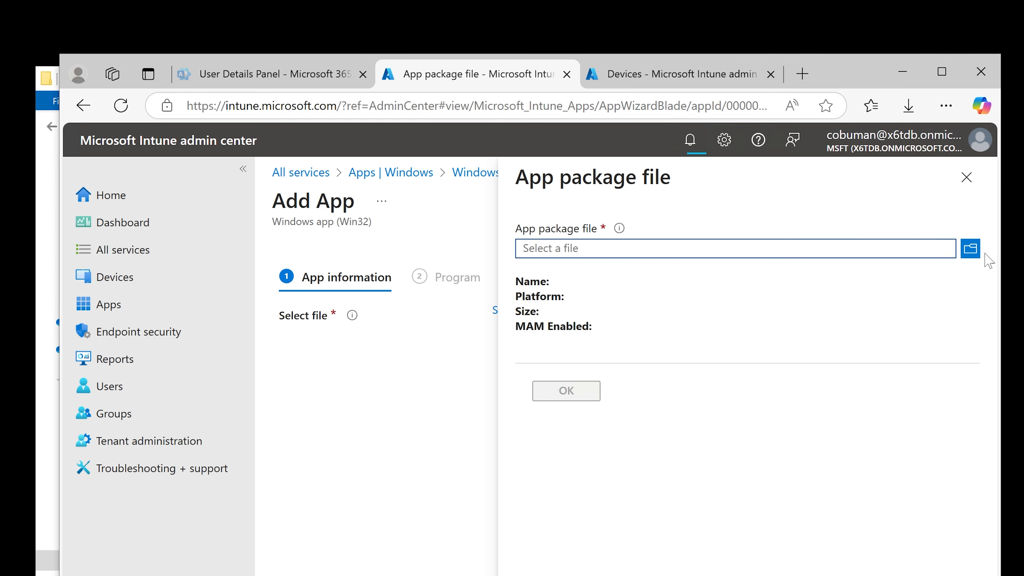
click(970, 249)
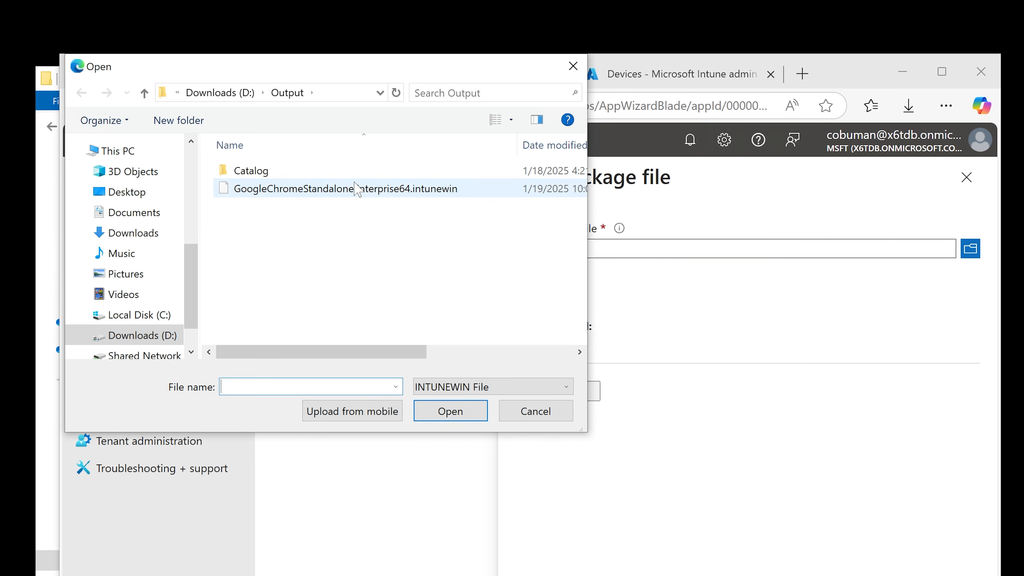
click(357, 189)
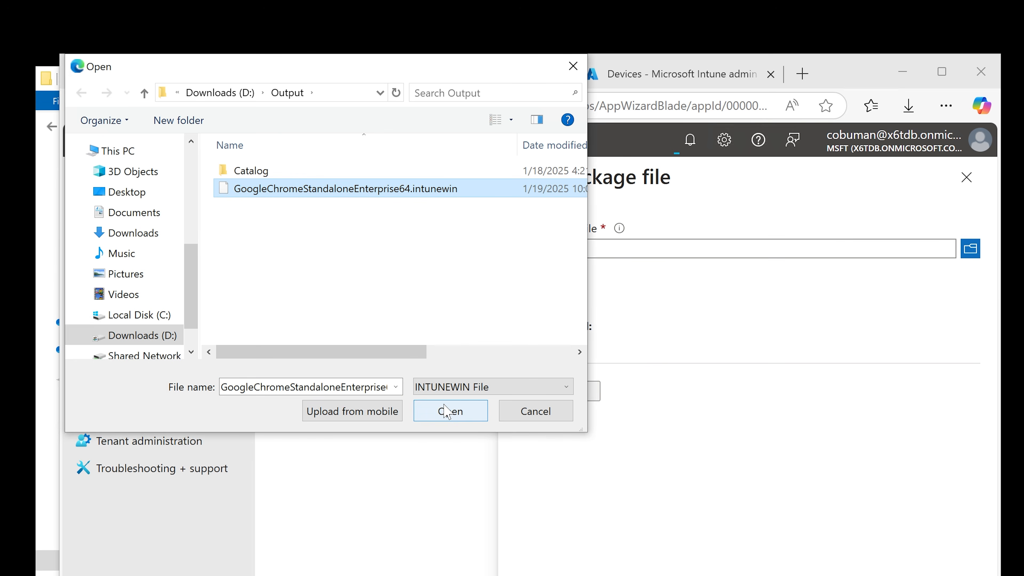
click(448, 411)
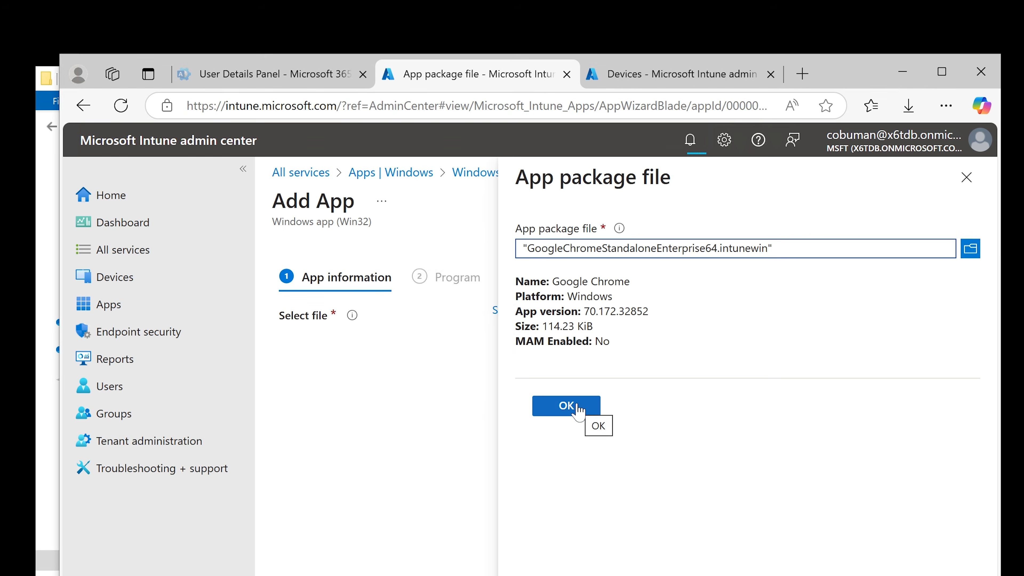
click(578, 408)
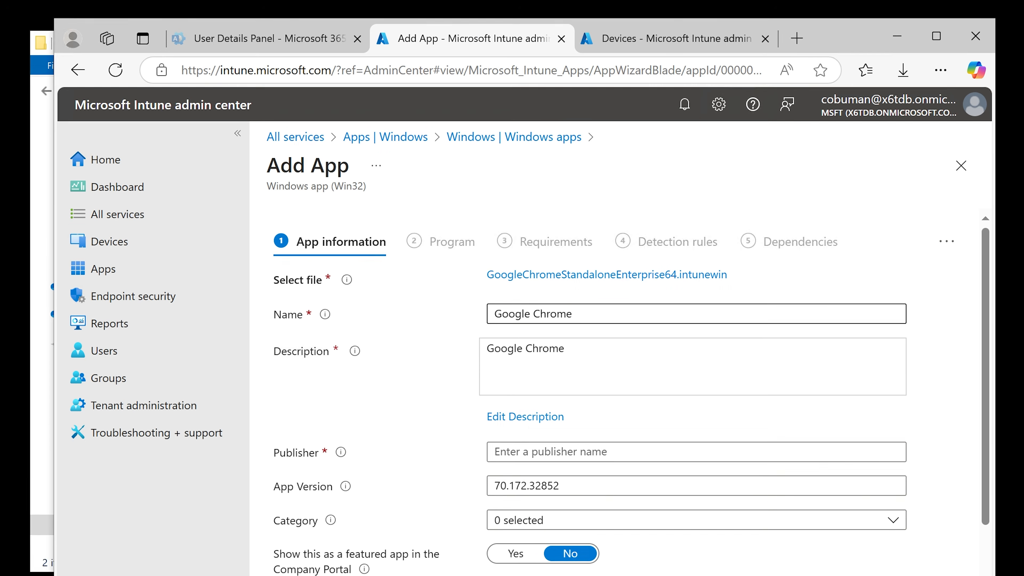
Set the Google Chrome app's category to Productivity
click(444, 280)
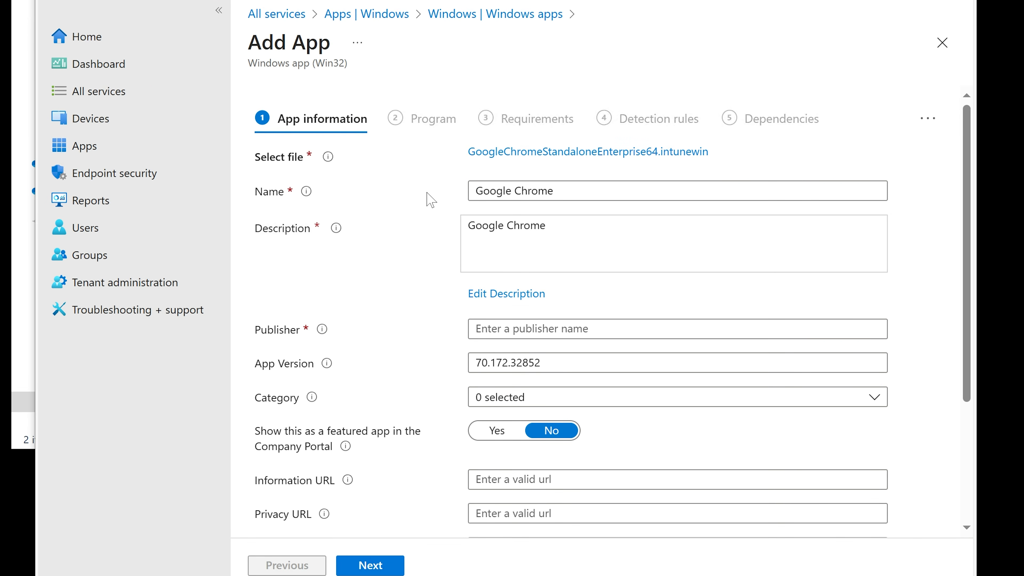
scroll(429, 199, down, 2)
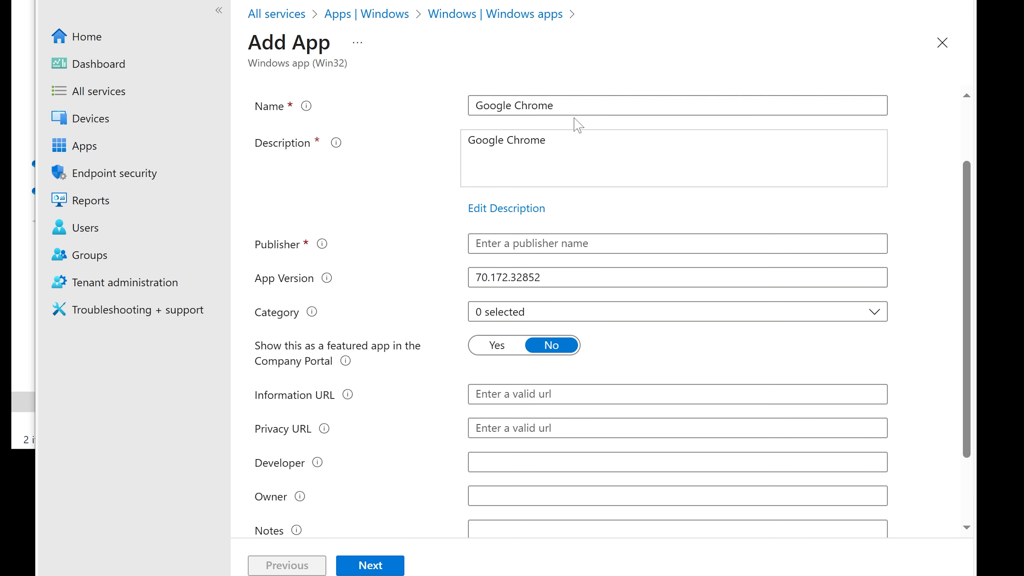
scroll(580, 218, up, 2)
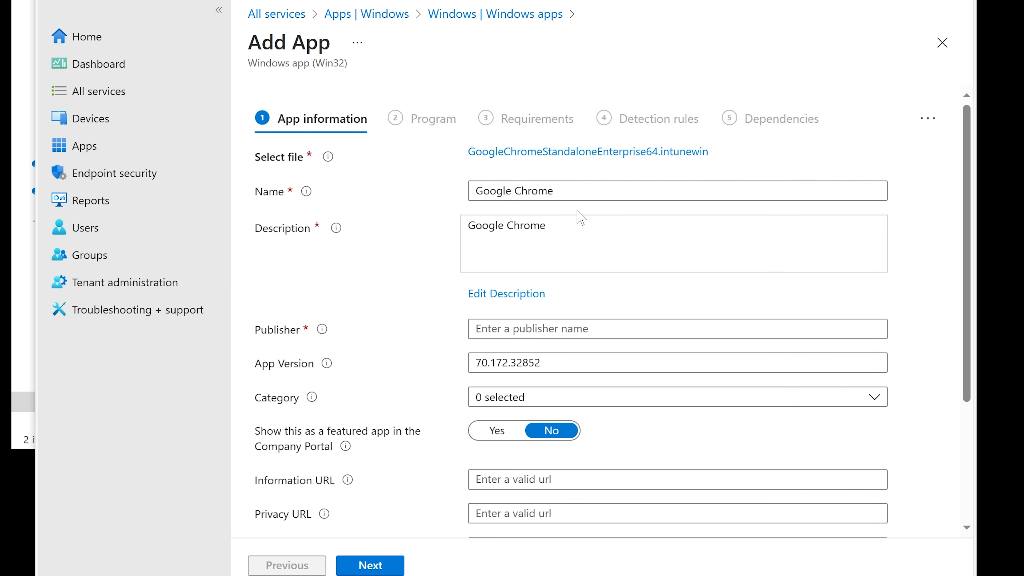
scroll(578, 214, down, 2)
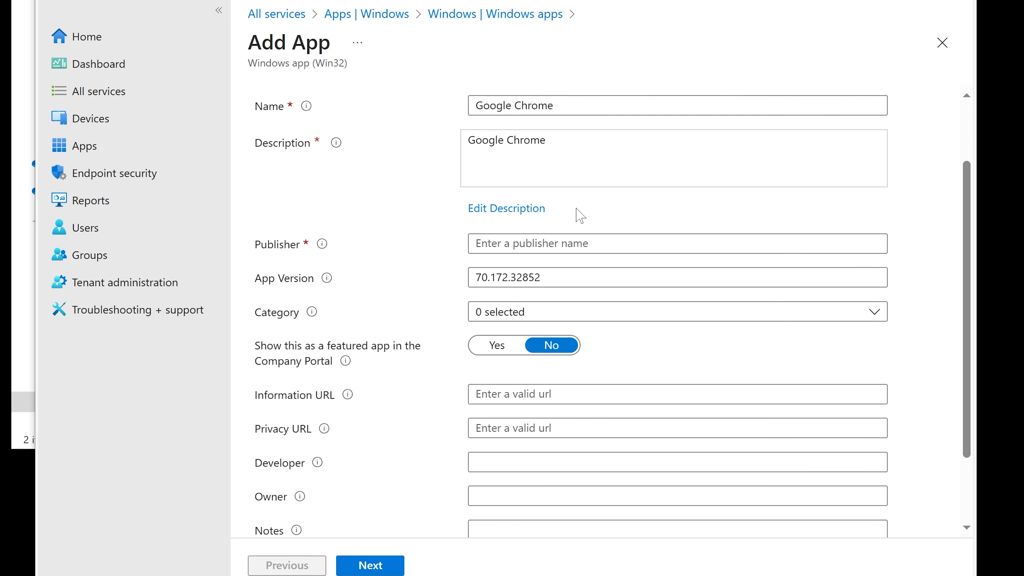
scroll(580, 212, down, 2)
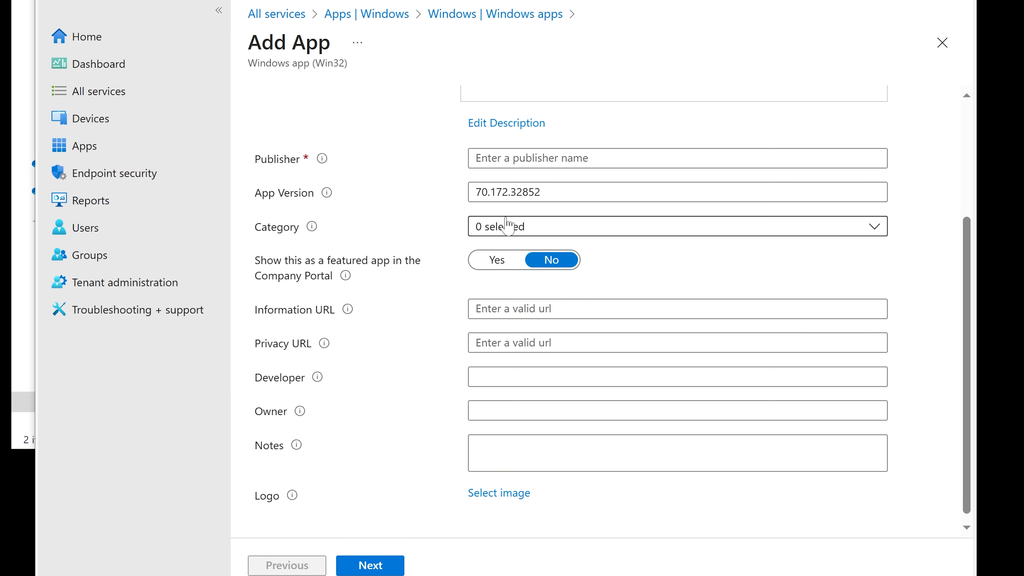
click(517, 229)
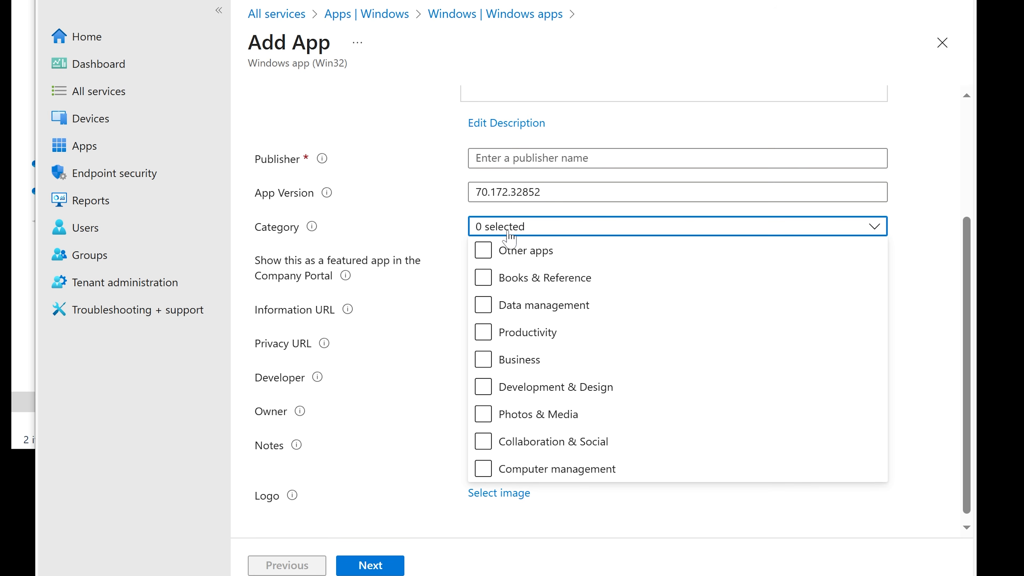
click(483, 335)
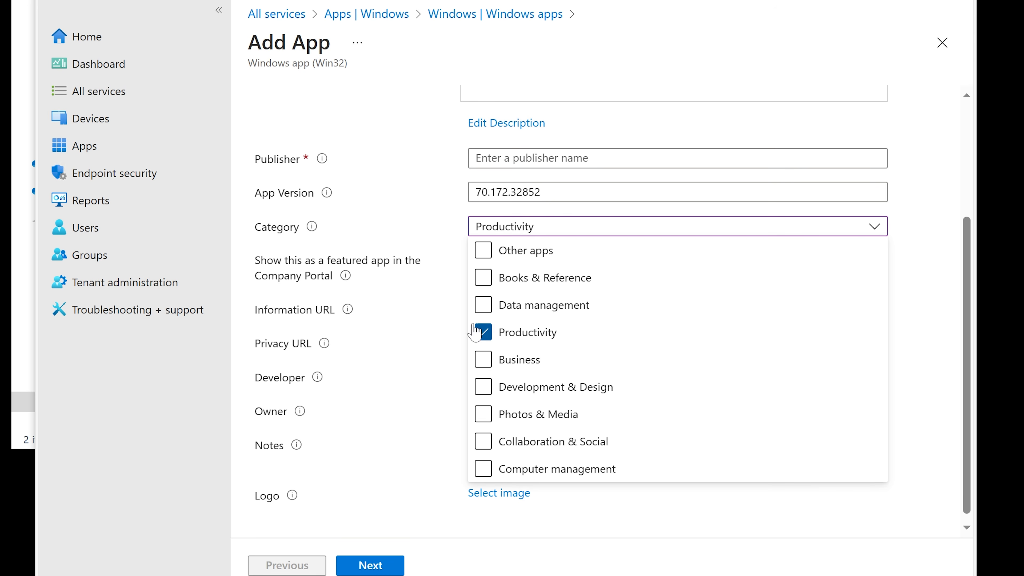
click(415, 322)
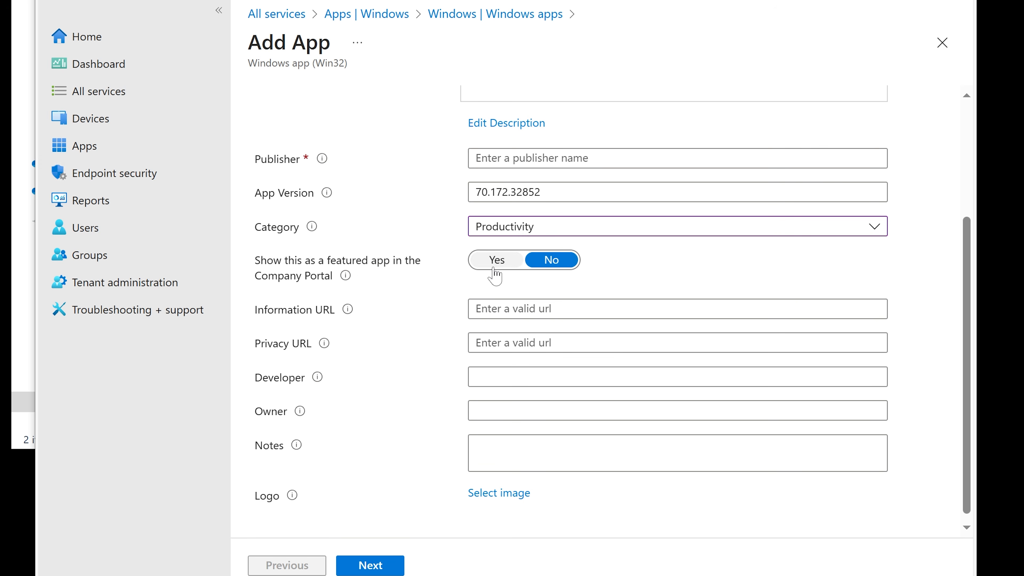
Try to choose a logo image for the app from the Chrome installer bundle folders, then cancel and close the logo pane
scroll(471, 285, down, 1)
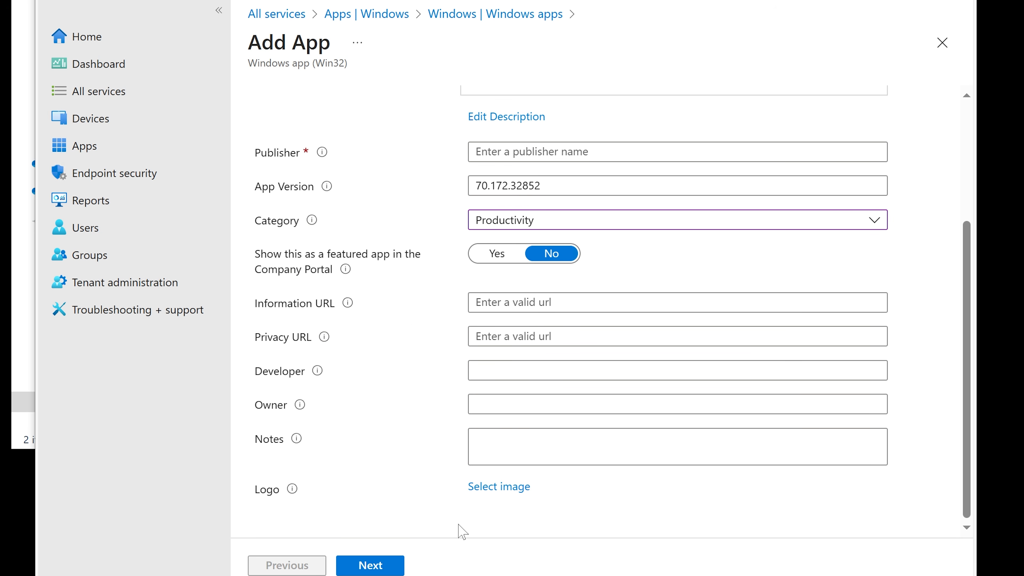
click(487, 489)
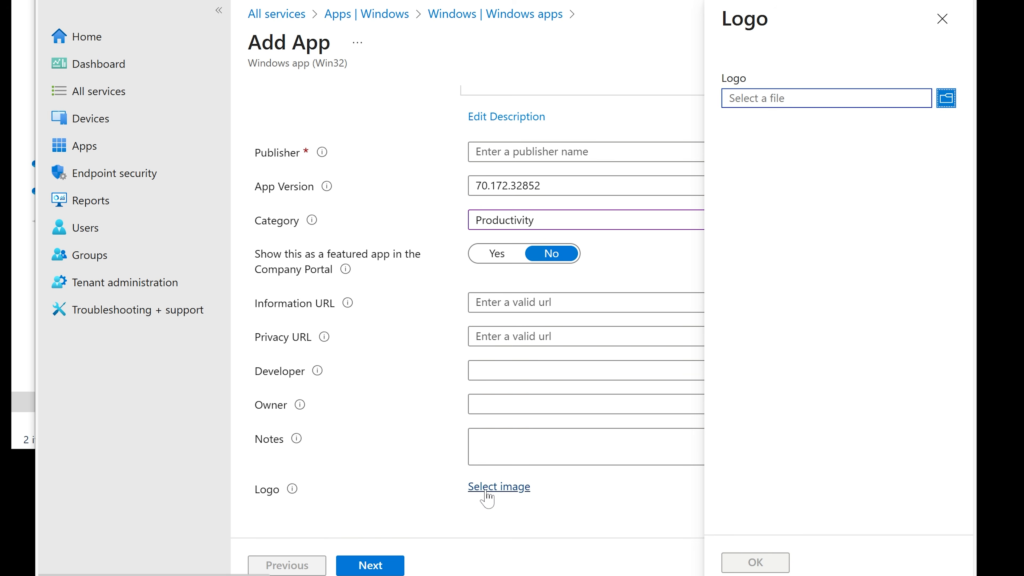
click(945, 101)
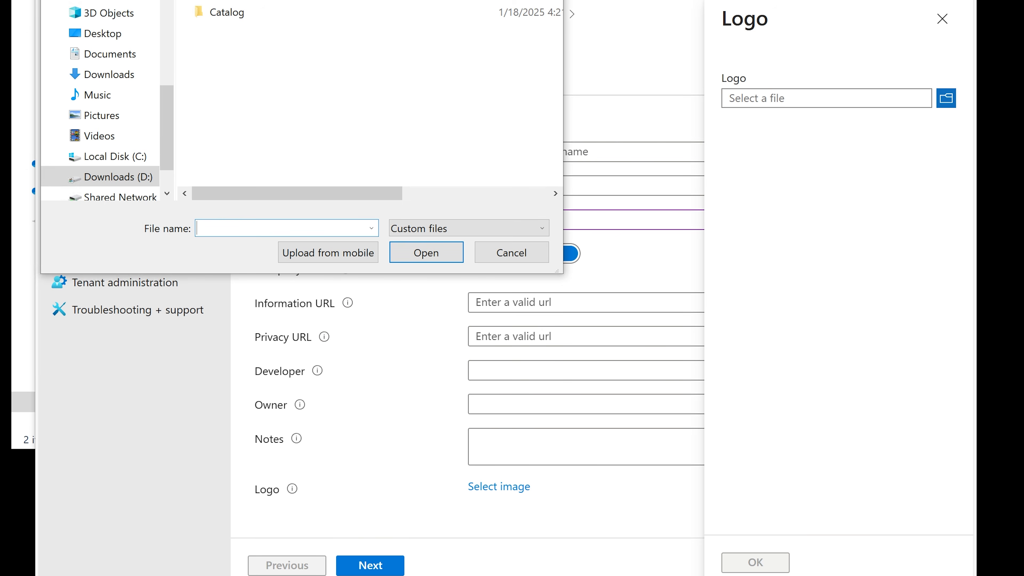
drag(303, 0, 358, 50)
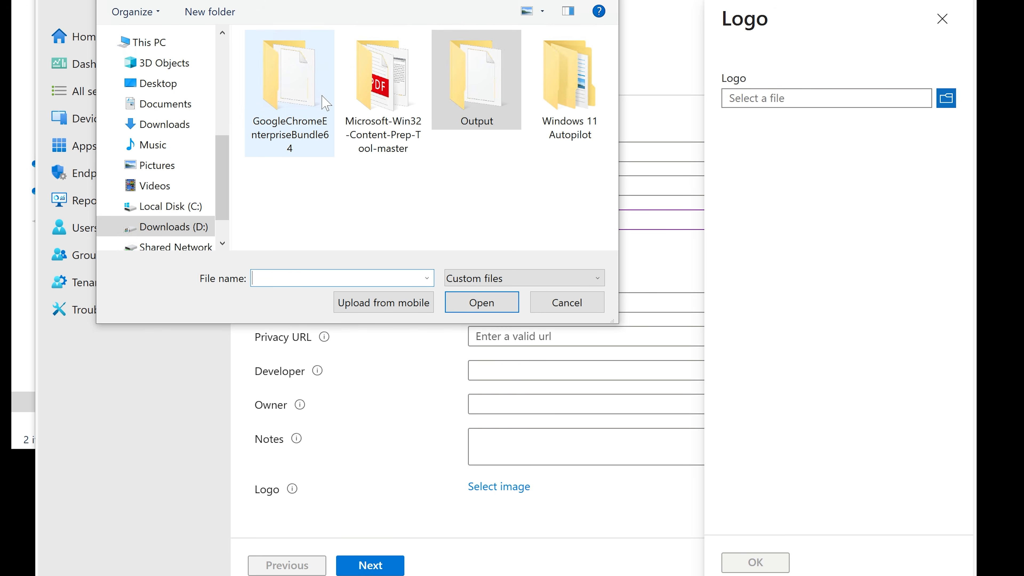
double_click(284, 86)
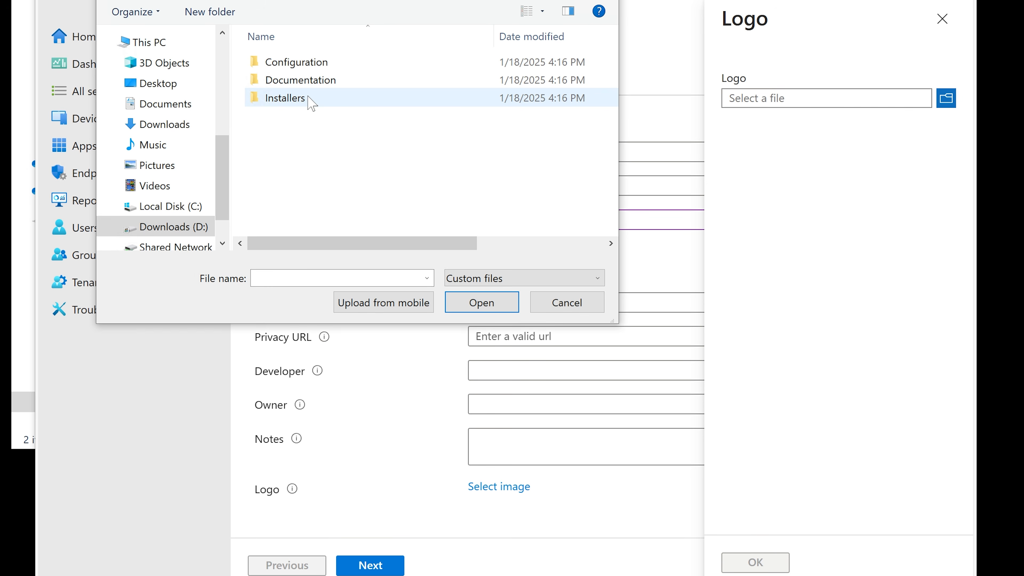
double_click(310, 78)
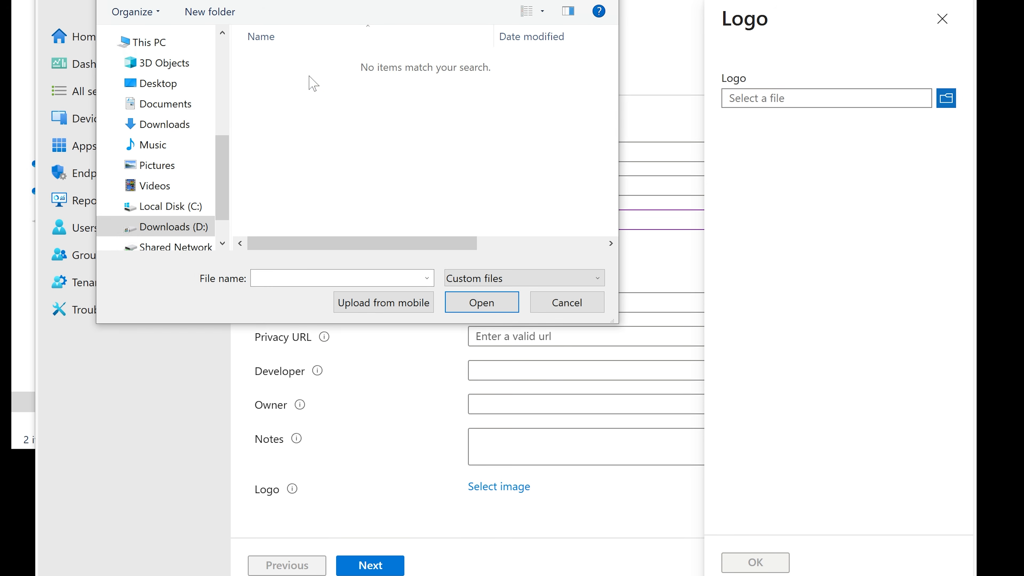
click(112, 0)
double_click(273, 59)
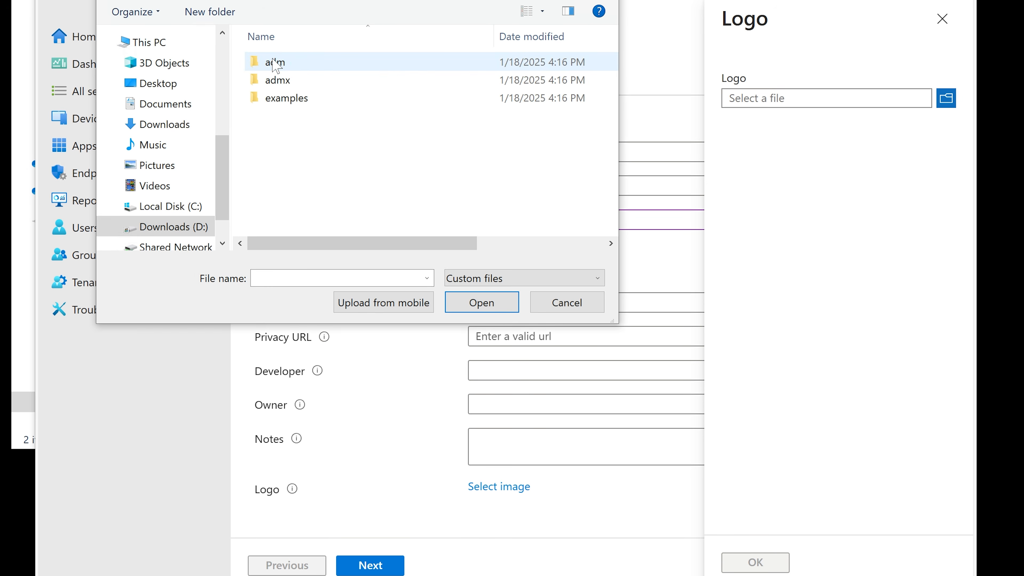
double_click(293, 99)
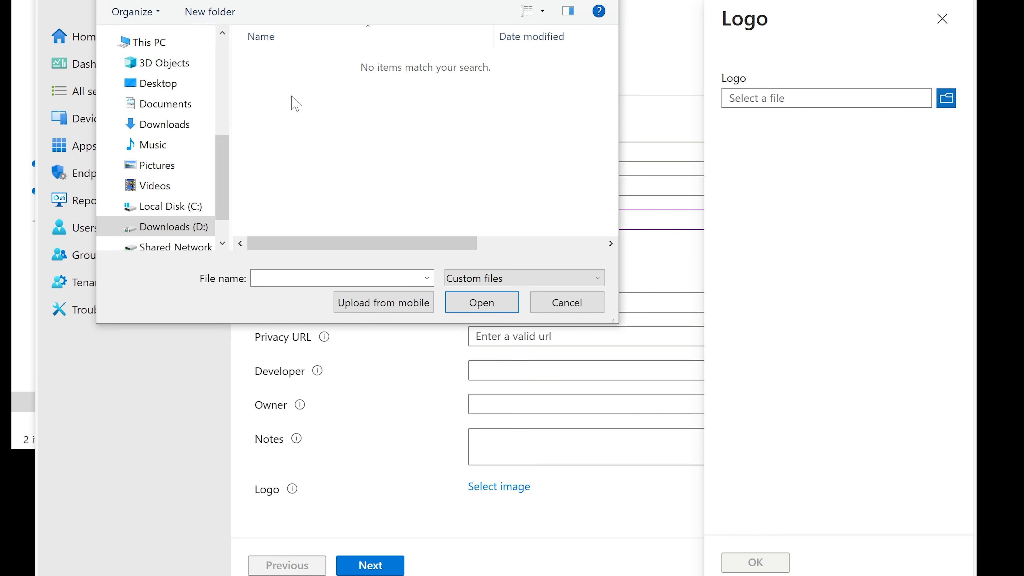
click(112, 0)
click(112, 0)
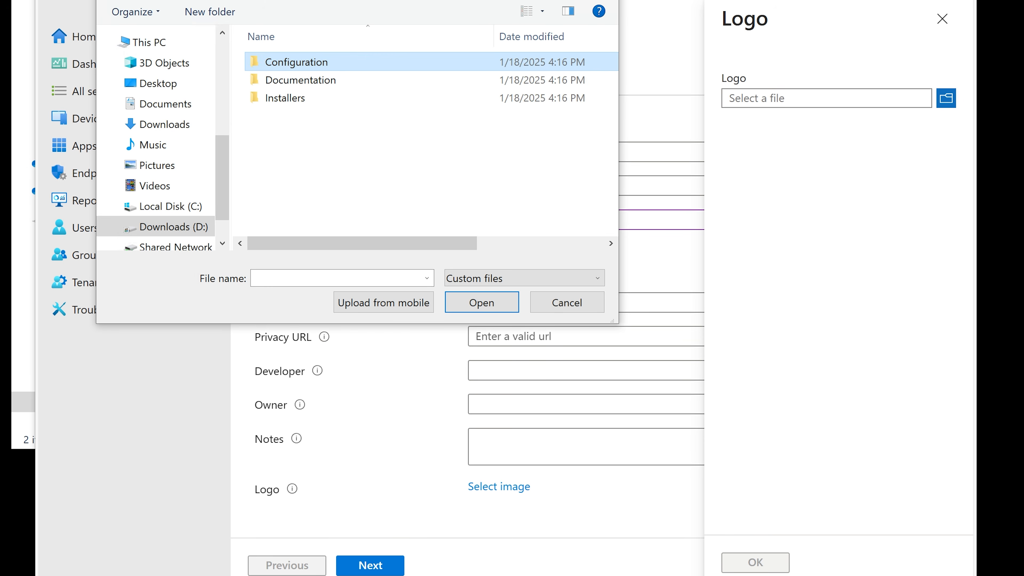
double_click(290, 99)
key(alt+Up)
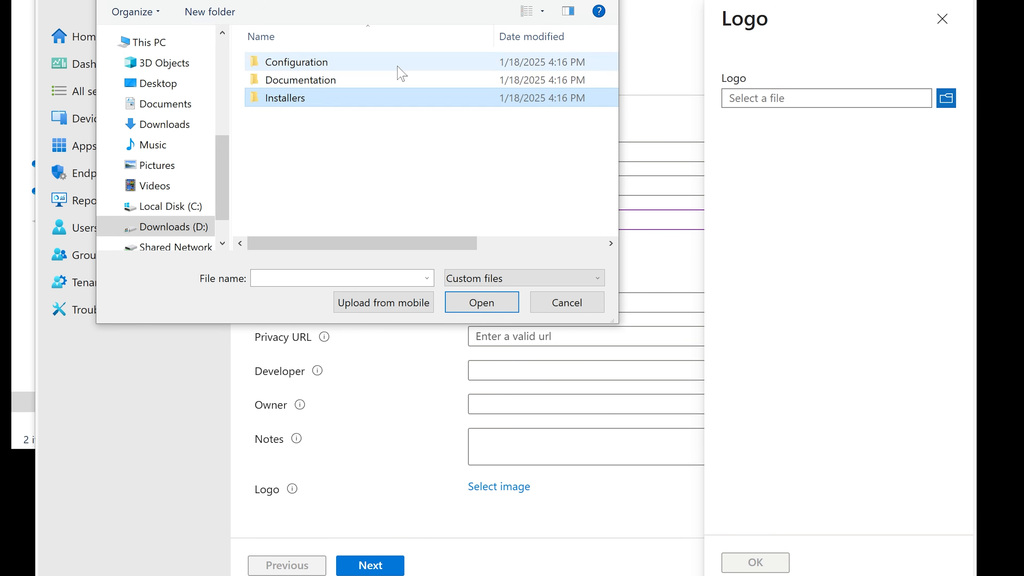
double_click(338, 79)
scroll(540, 154, down, 13)
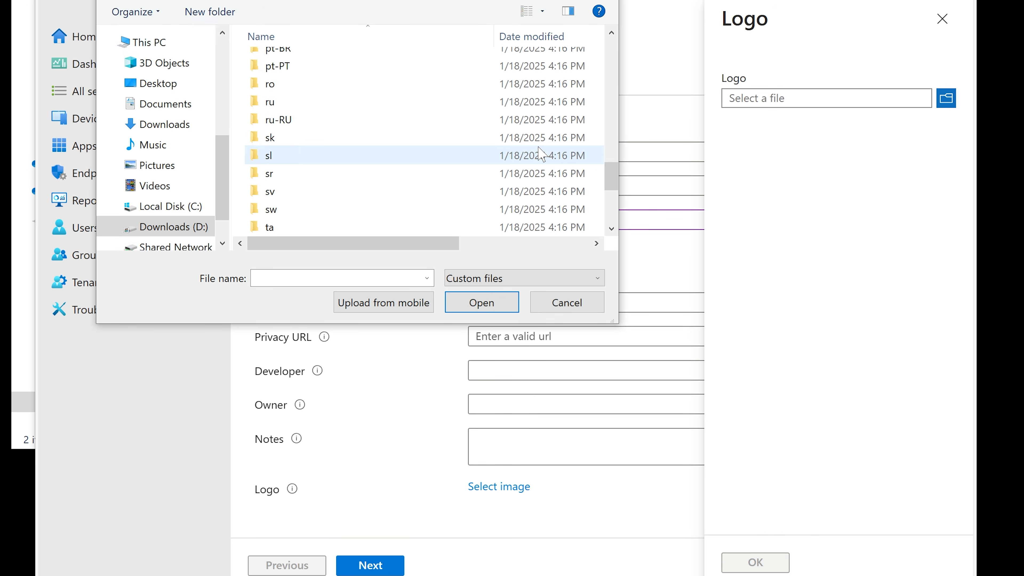
scroll(541, 153, down, 4)
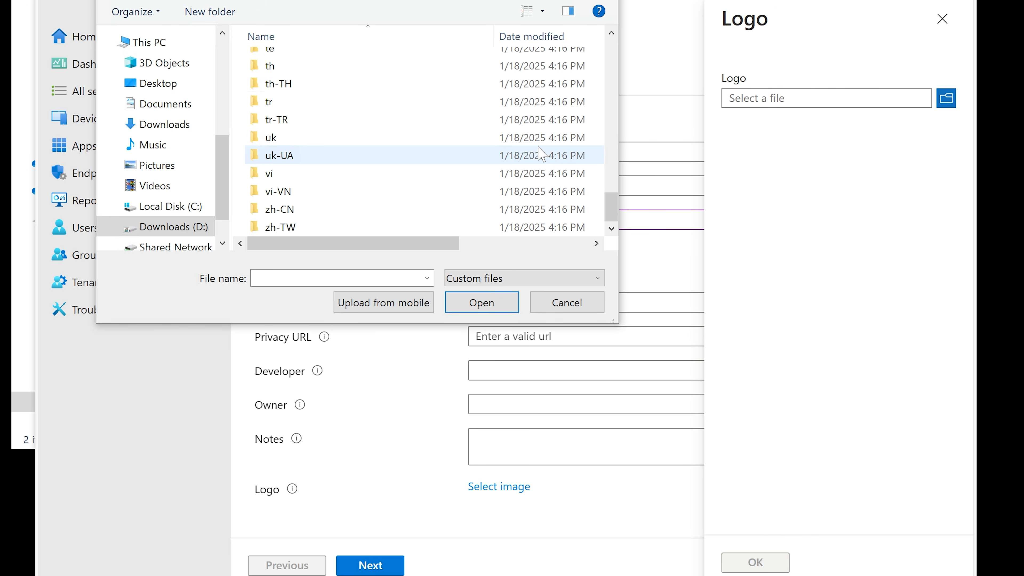
click(124, 1)
click(565, 300)
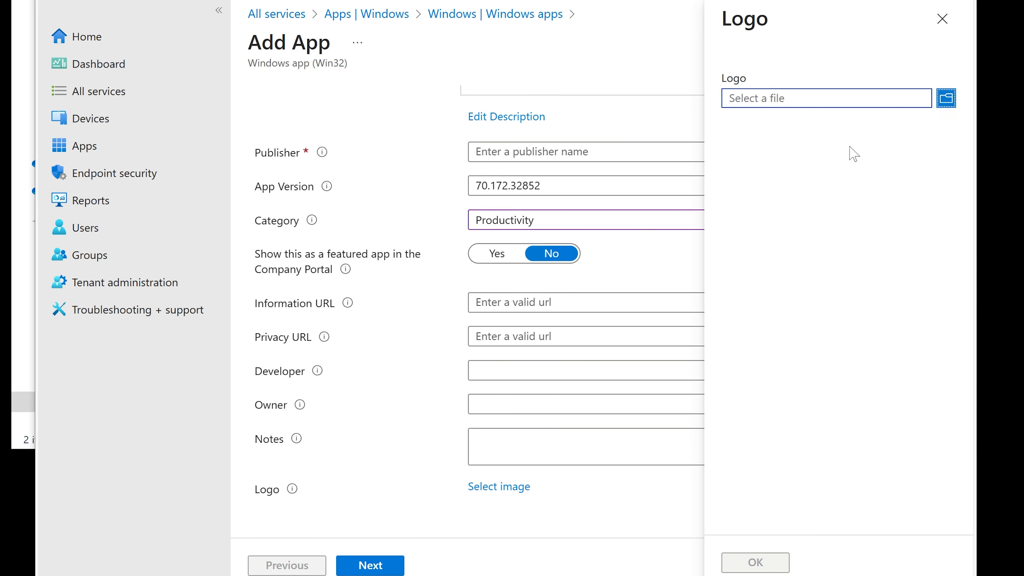
click(943, 26)
Enter Google as the app's publisher and continue to the Program settings
click(380, 565)
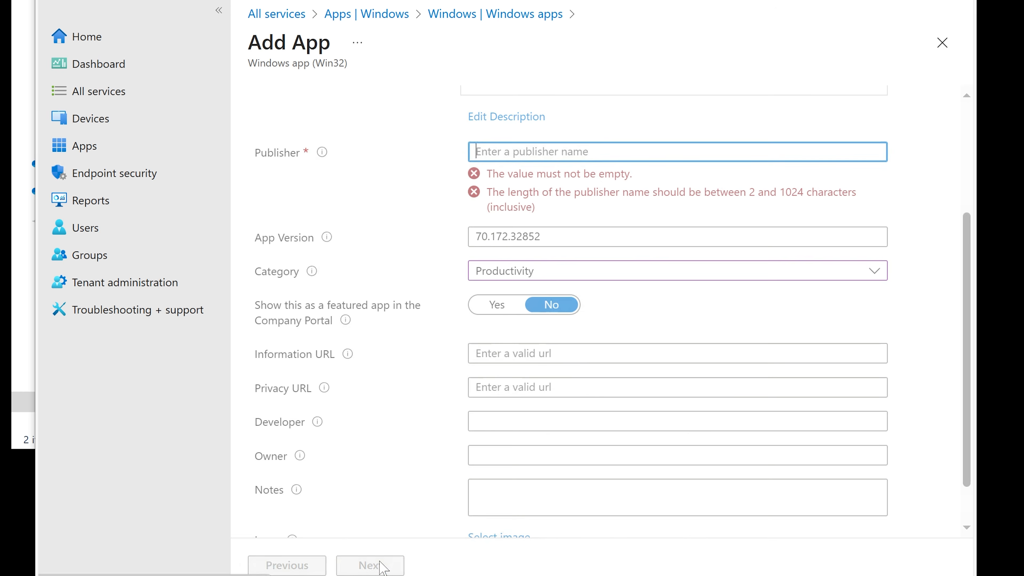
scroll(568, 153, up, 2)
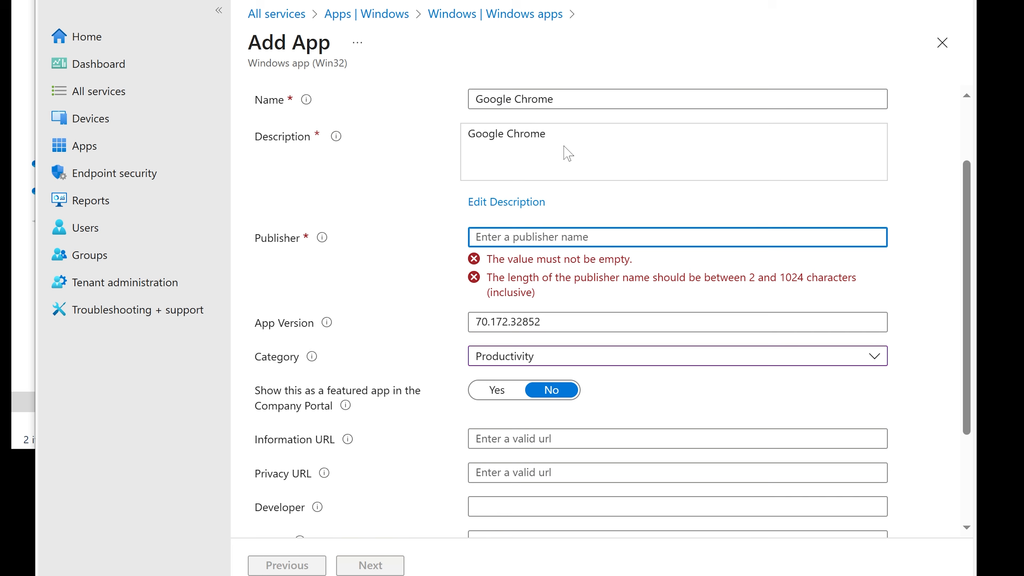
text(Google)
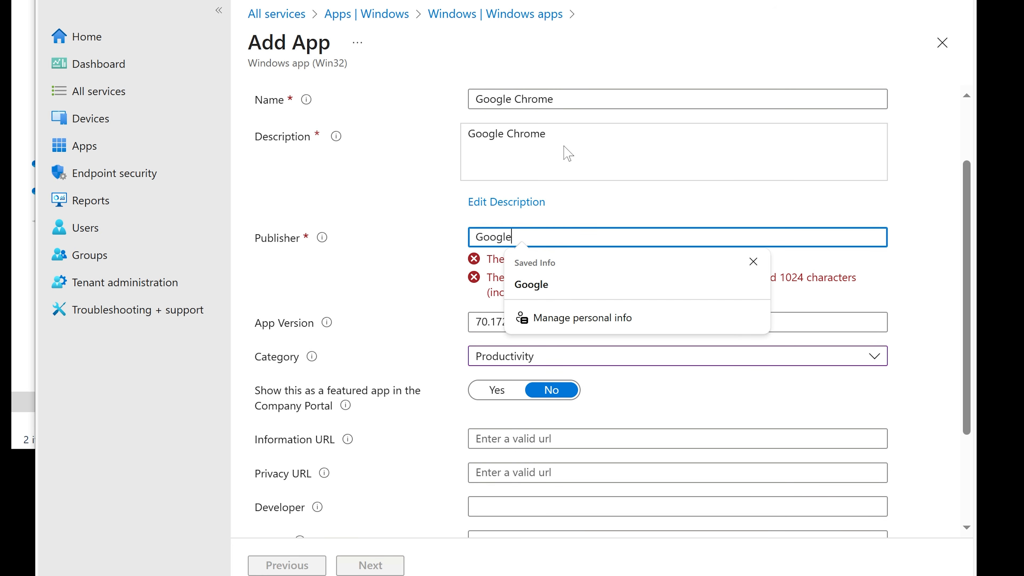
click(584, 208)
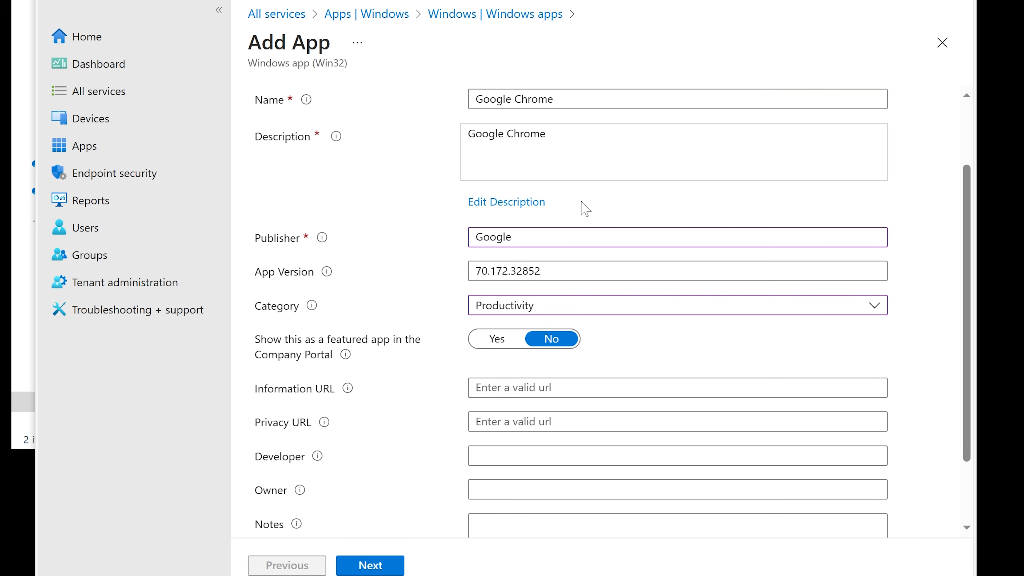
scroll(585, 209, down, 2)
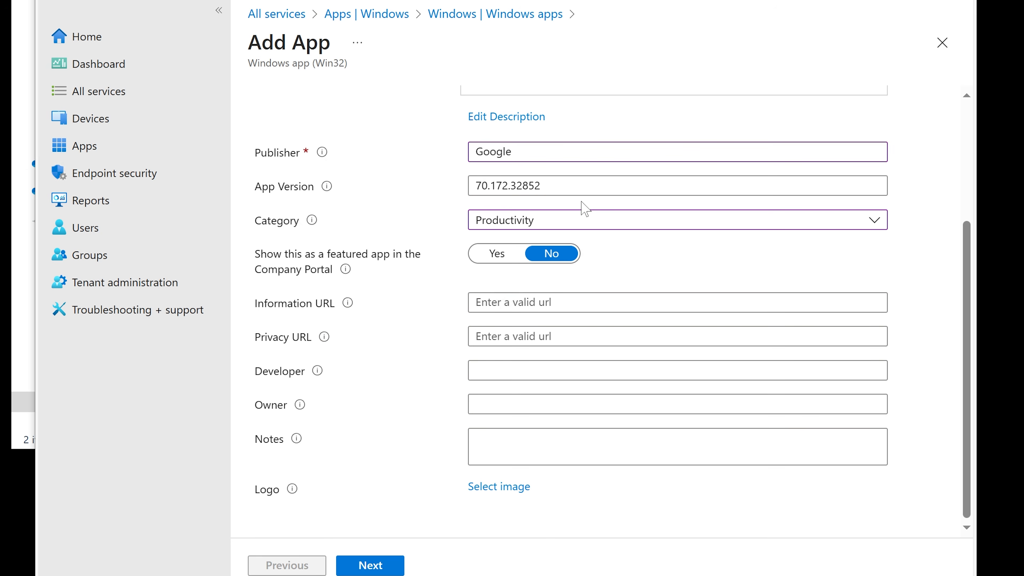
click(395, 566)
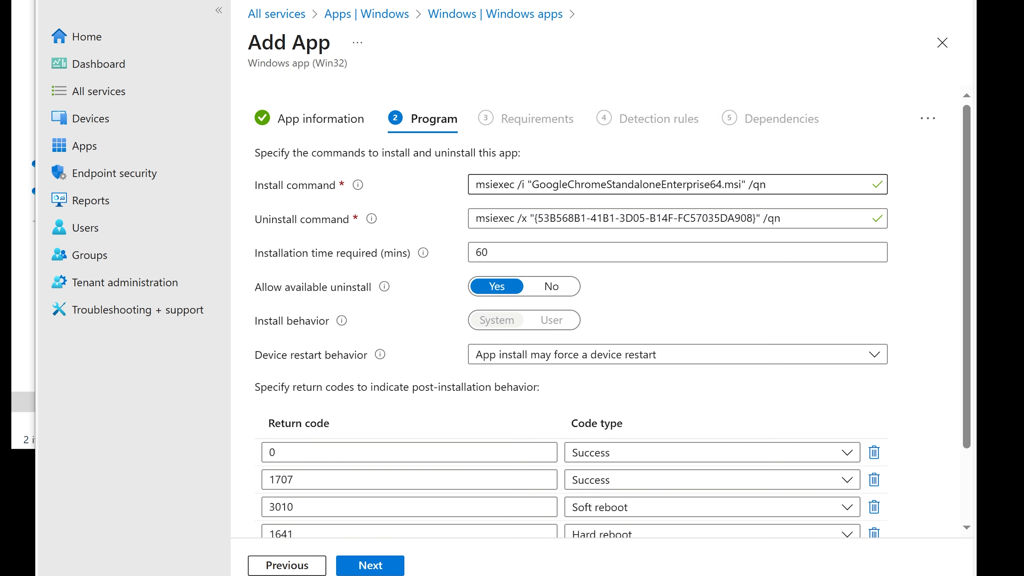
Review the msiexec install command and MSI file name, and set Allow available uninstall to No
drag(476, 185, 515, 185)
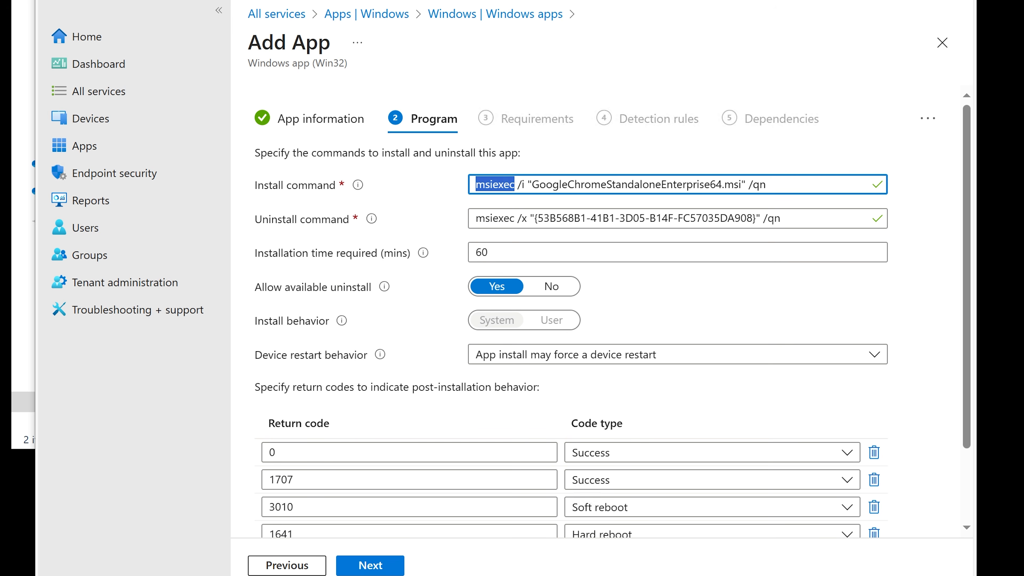
click(850, 144)
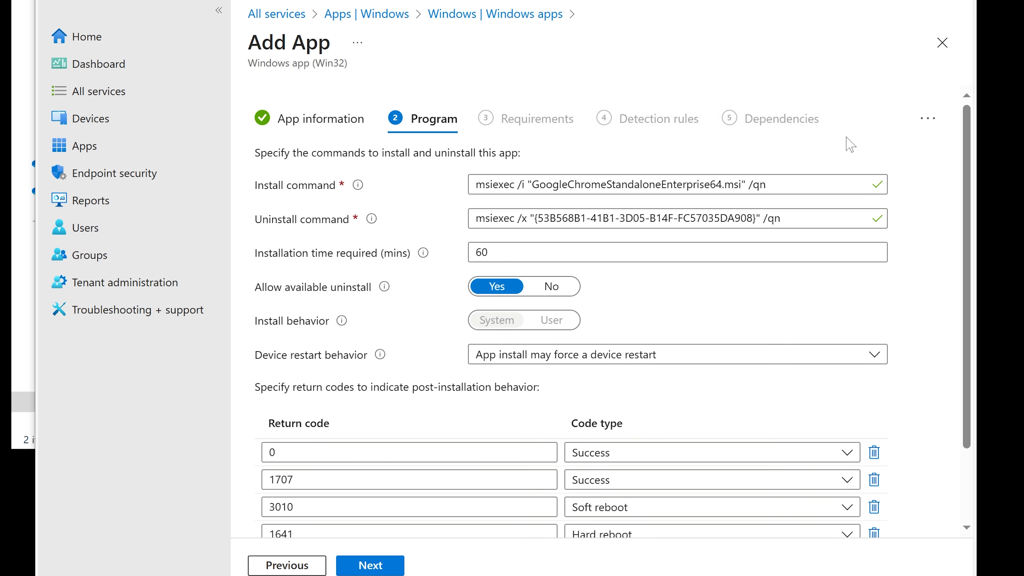
drag(742, 184, 532, 184)
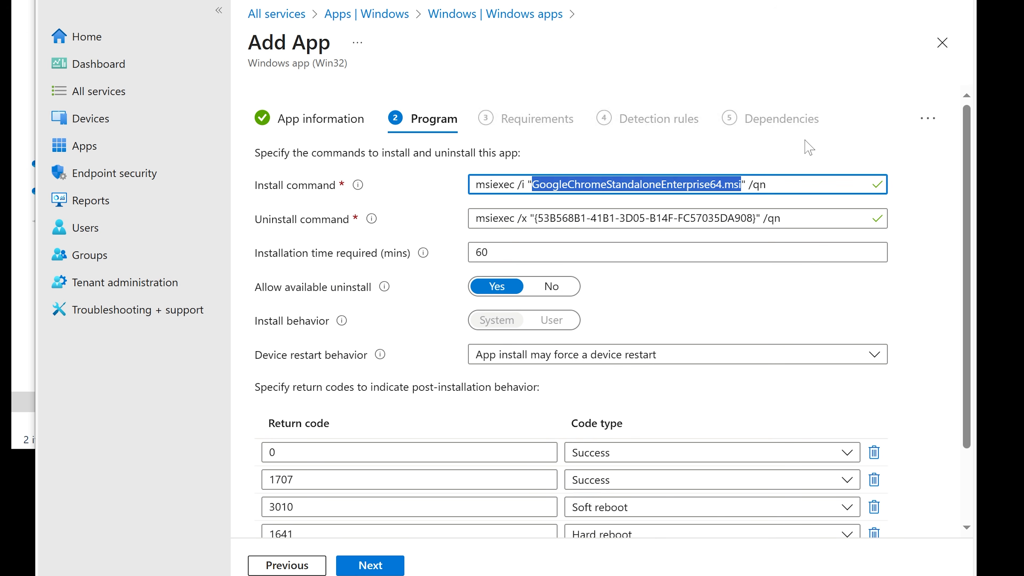
click(809, 148)
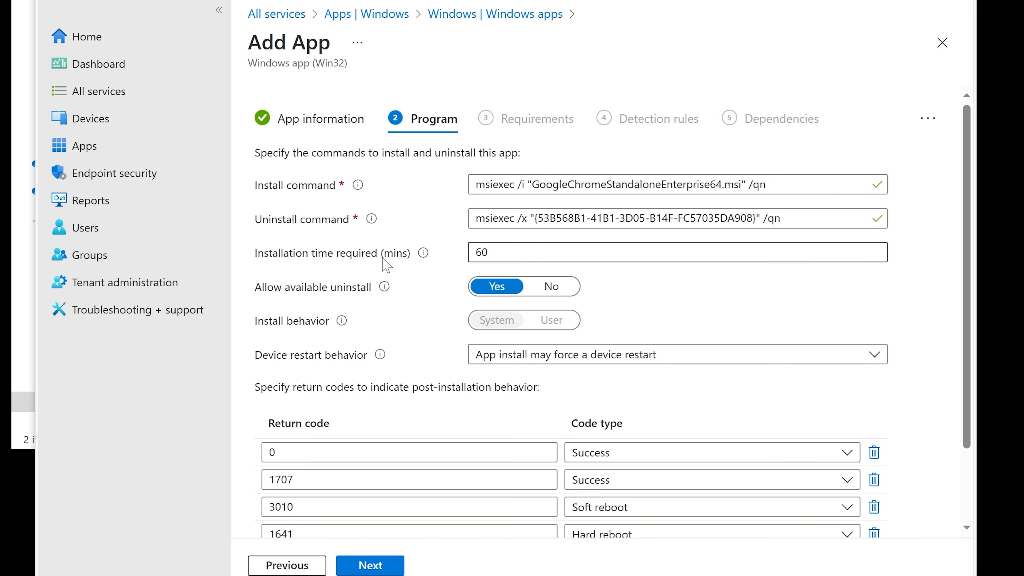
mouse_move(424, 255)
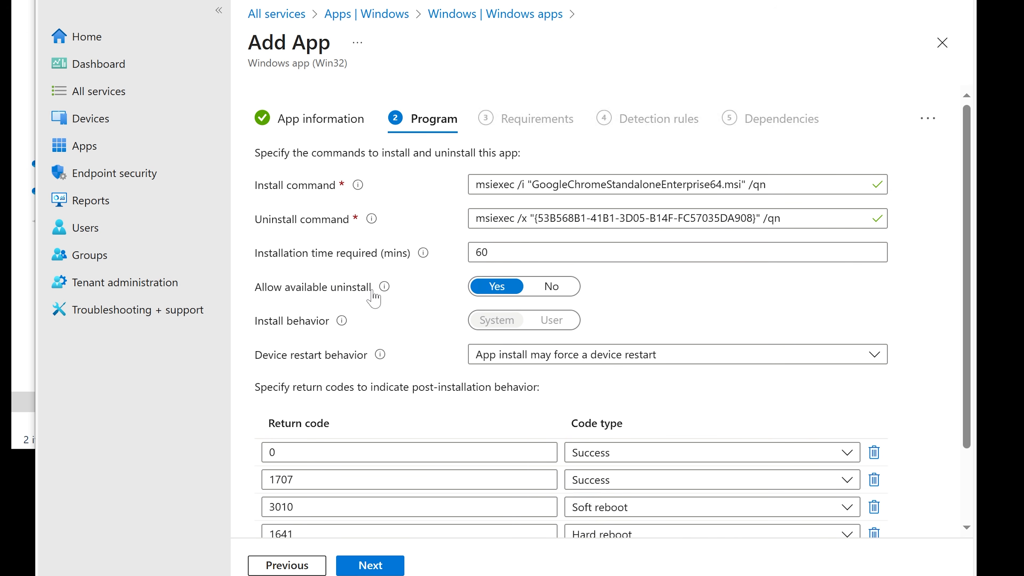
mouse_move(371, 292)
click(556, 287)
Review the device restart behavior options and return codes, then proceed to the Requirements page
scroll(629, 301, down, 2)
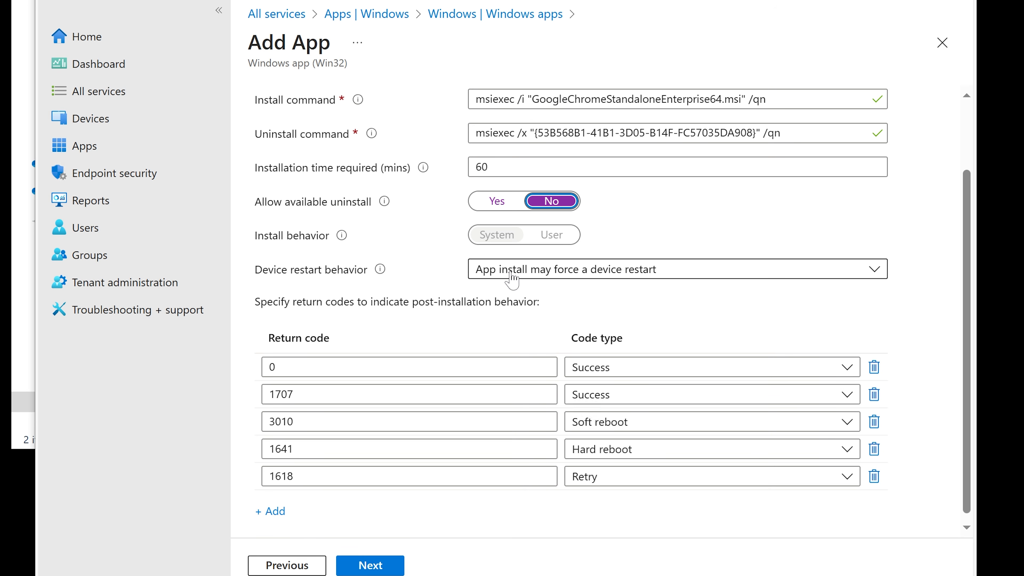
click(523, 277)
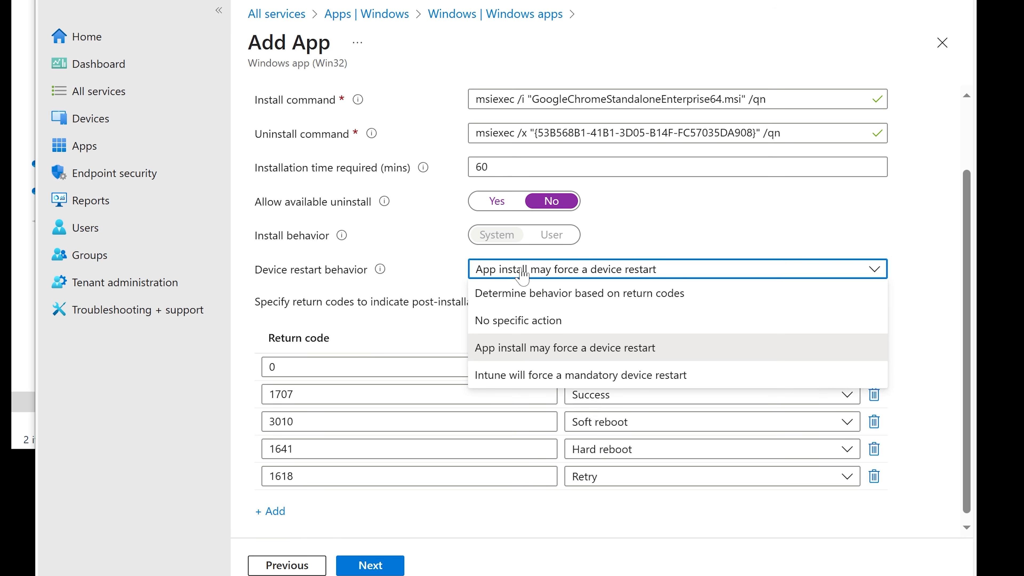
click(732, 221)
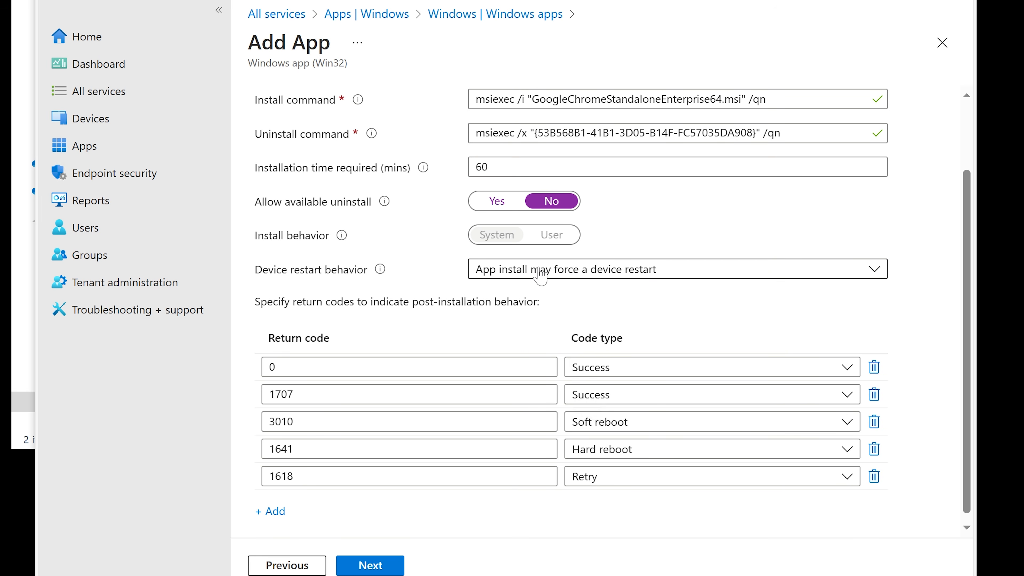
scroll(524, 290, down, 1)
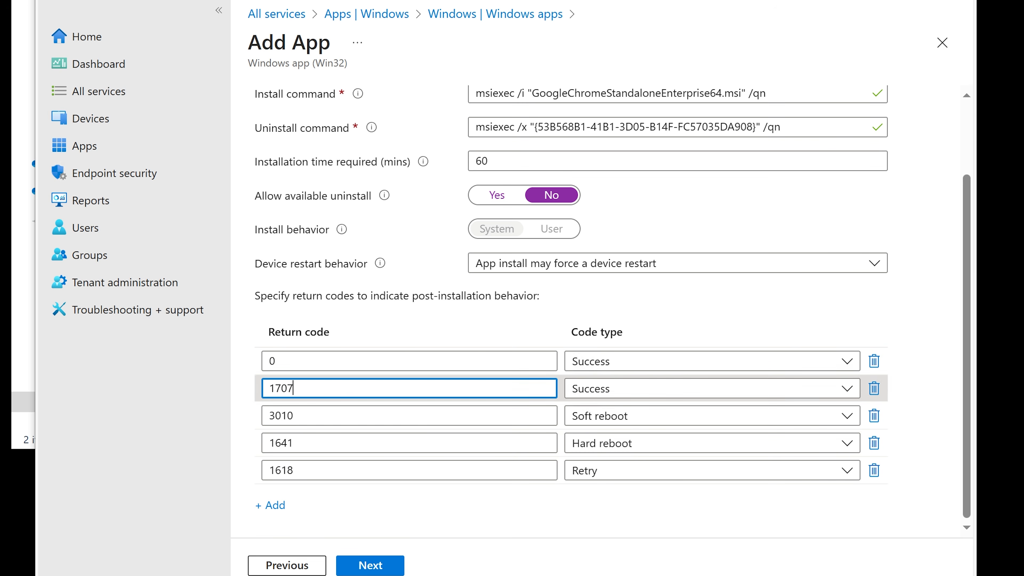
double_click(267, 388)
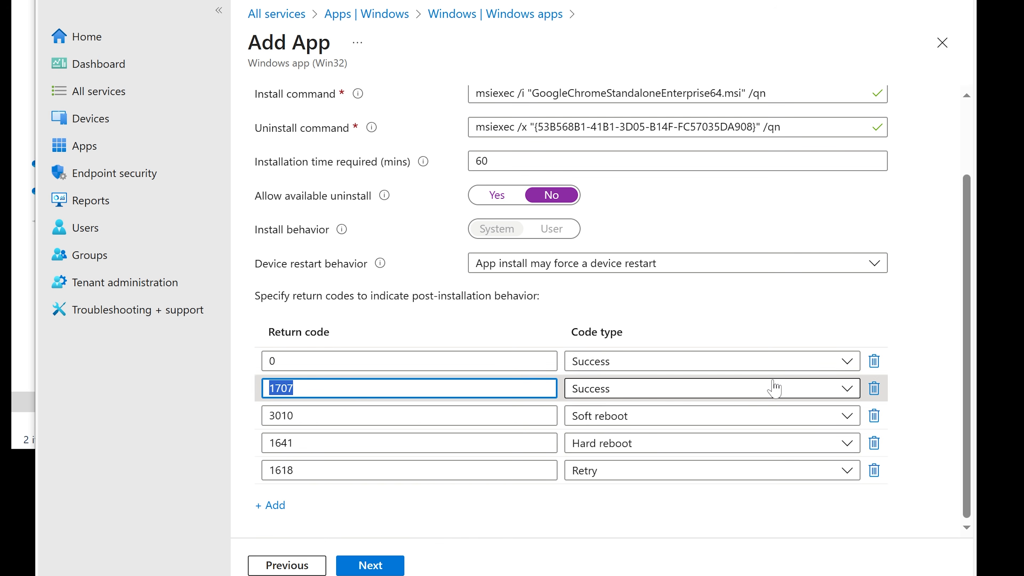
click(369, 565)
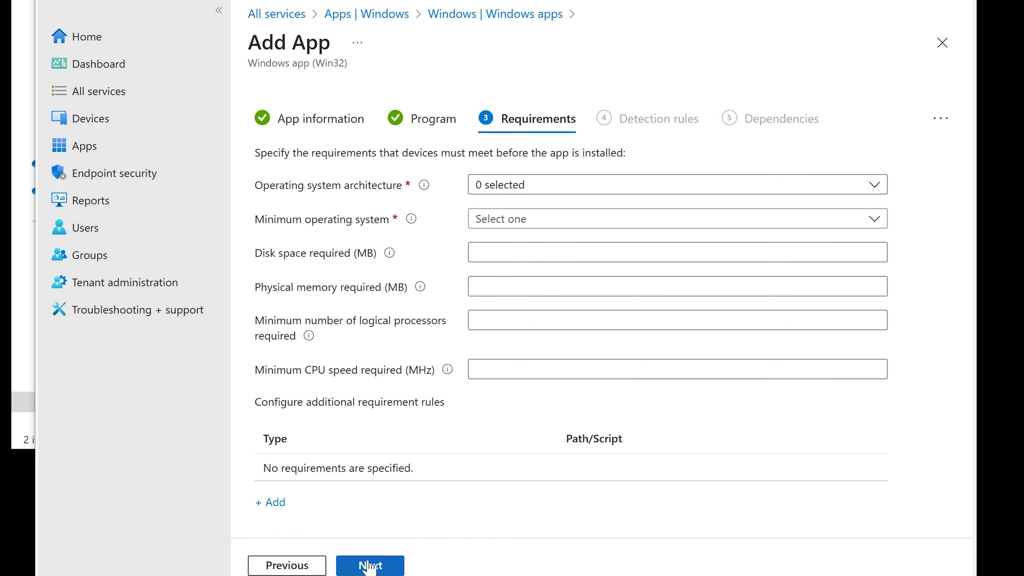
Select both 32-bit and 64-bit as the required operating system architecture
click(515, 187)
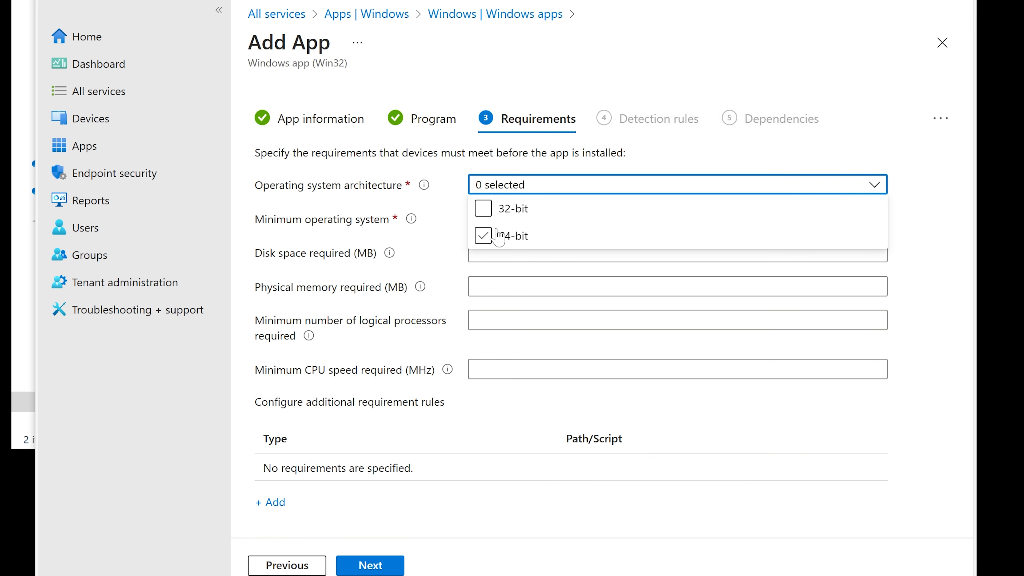
click(492, 211)
click(484, 235)
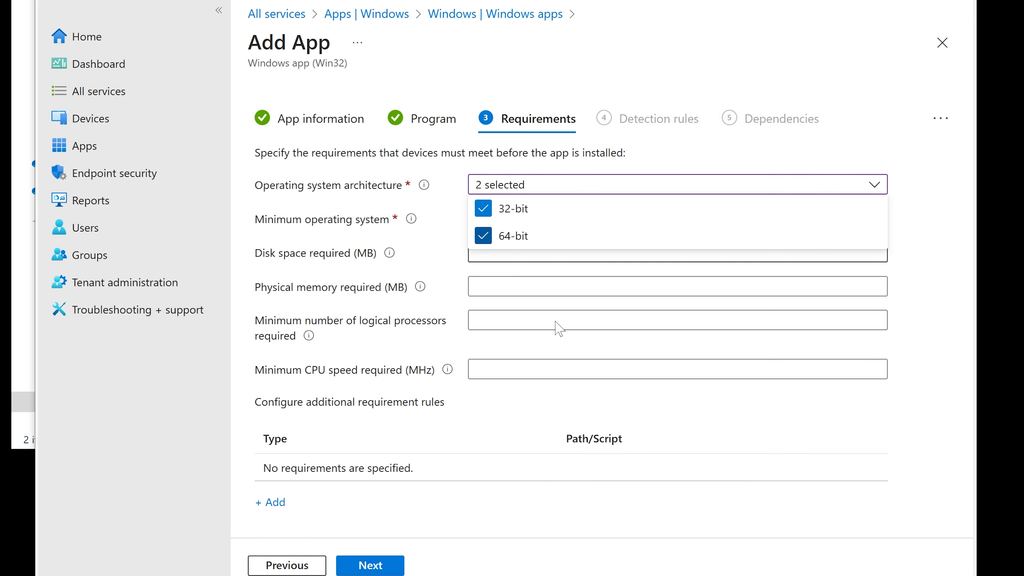
click(938, 391)
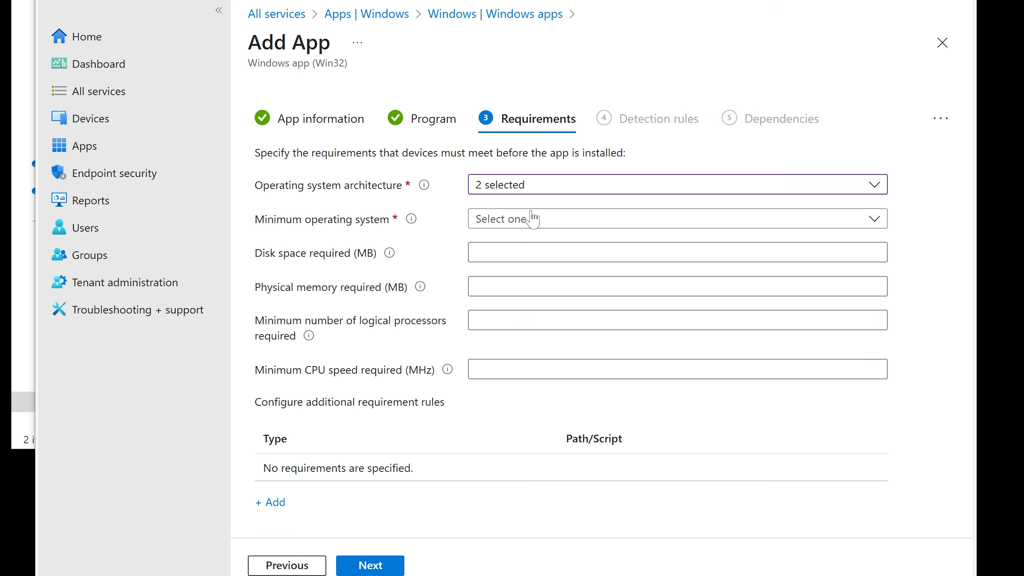
Set the minimum operating system requirement to Windows 10 20H2
click(522, 225)
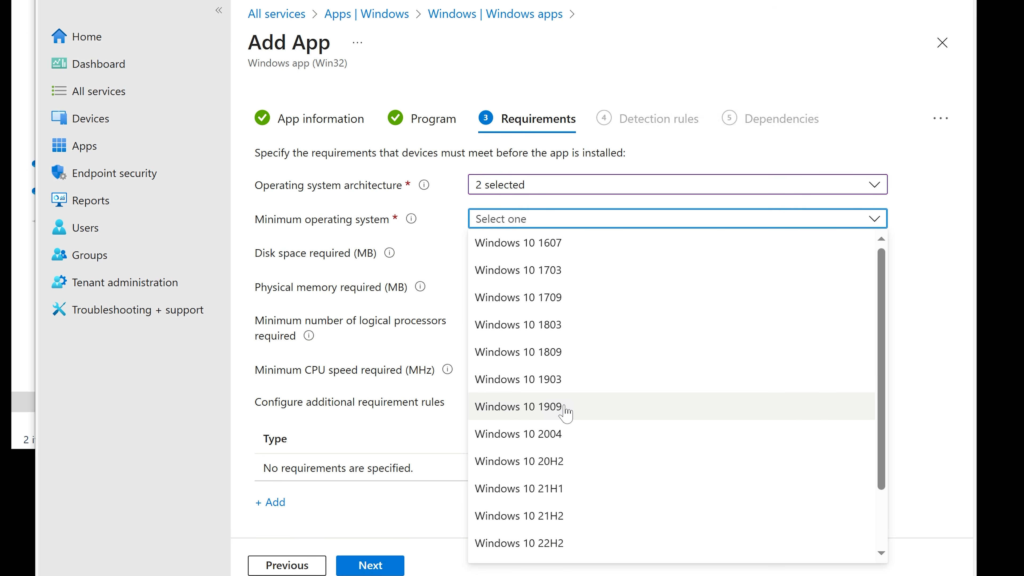
click(562, 460)
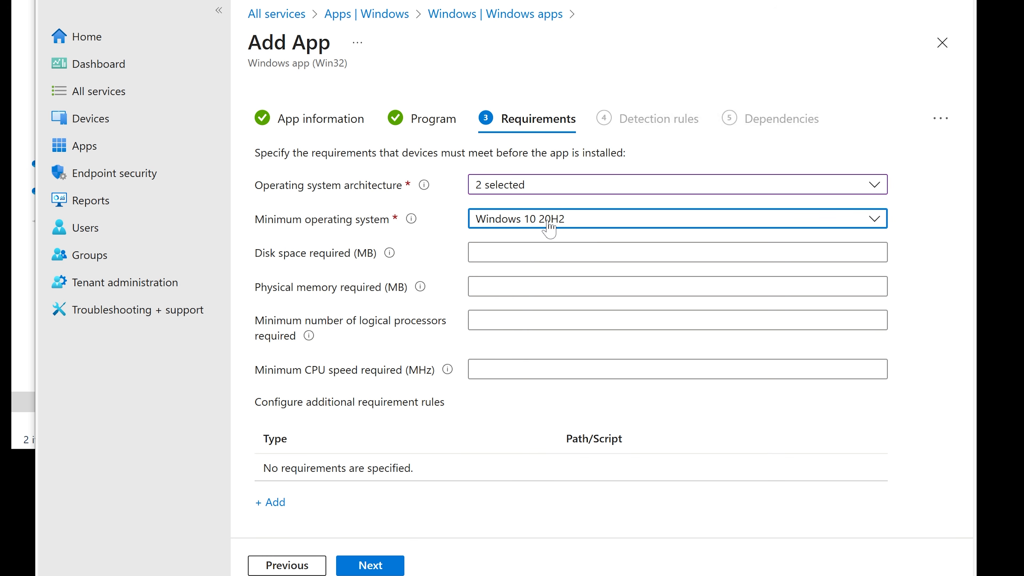
click(568, 227)
scroll(648, 337, down, 2)
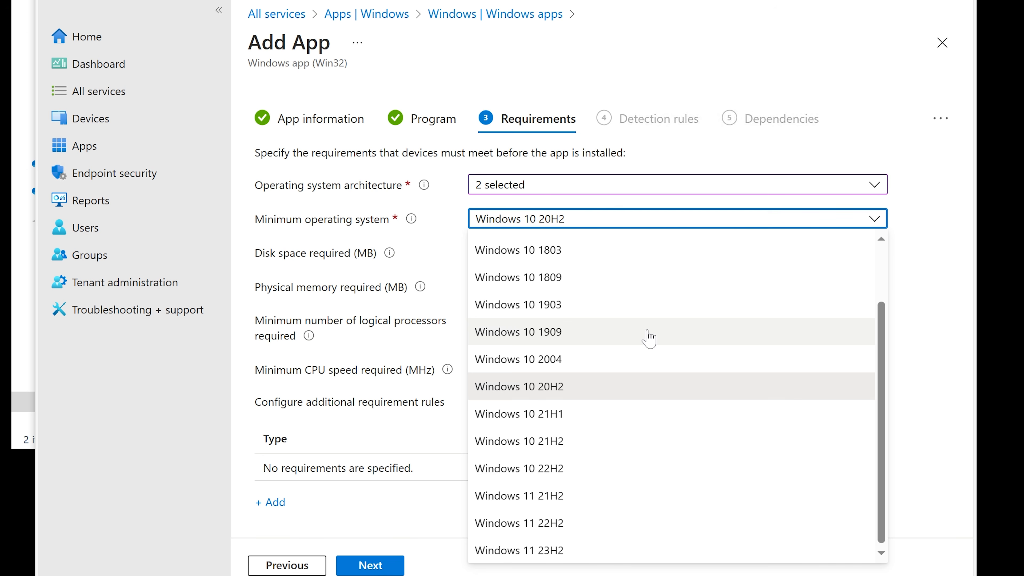
click(936, 268)
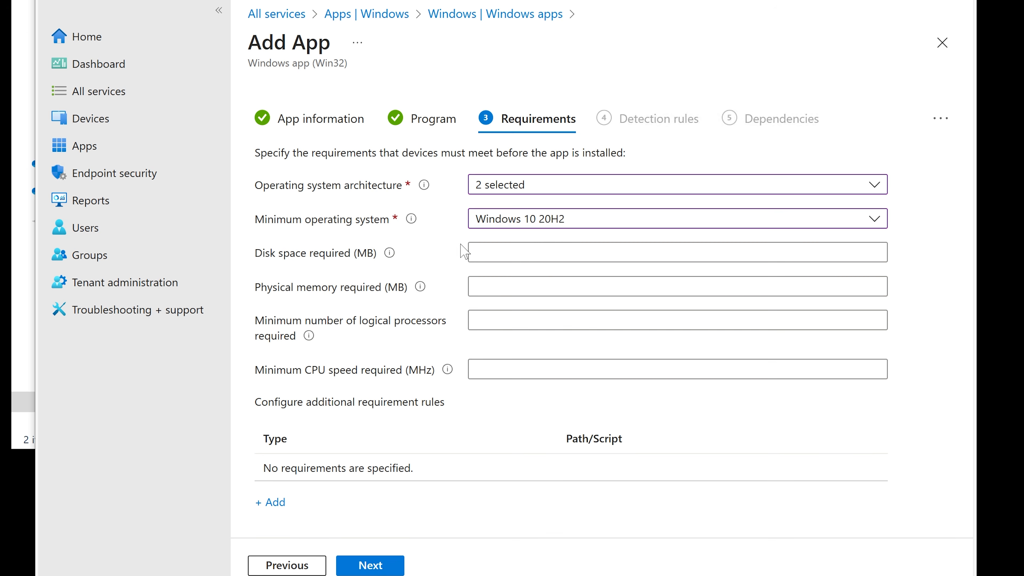
Continue to the Detection rules page and choose to manually configure detection rules
click(472, 252)
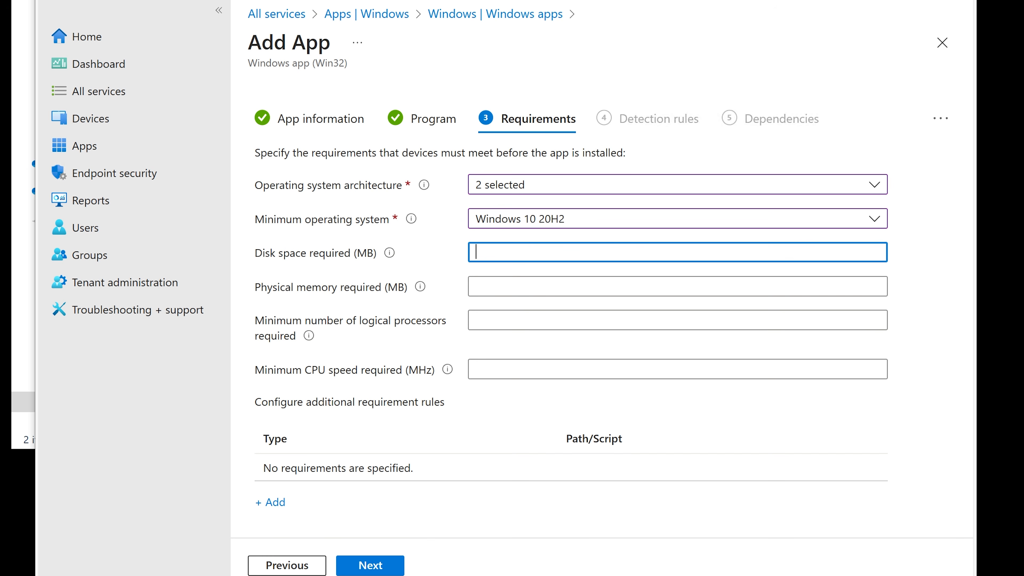
click(378, 566)
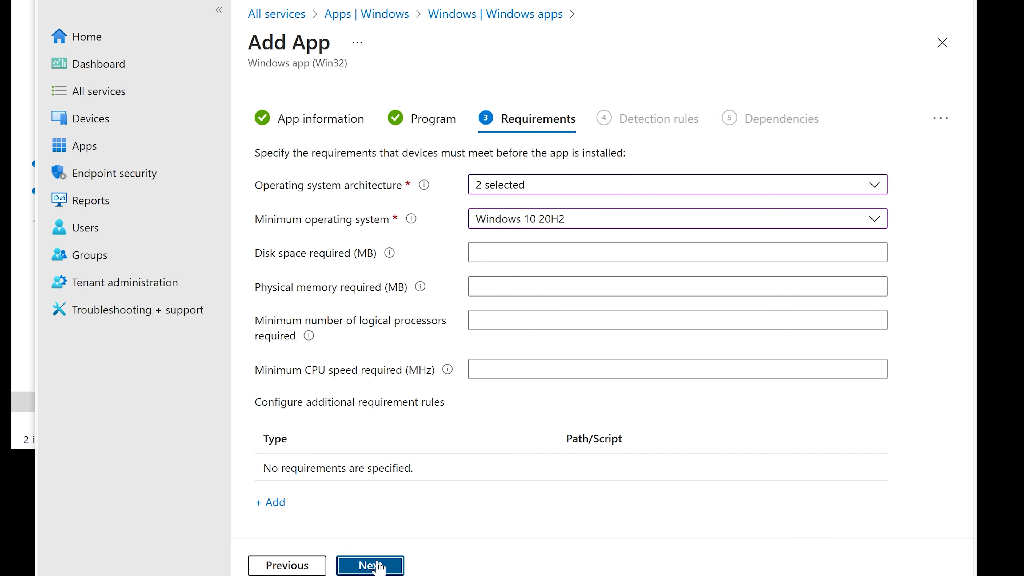
click(618, 195)
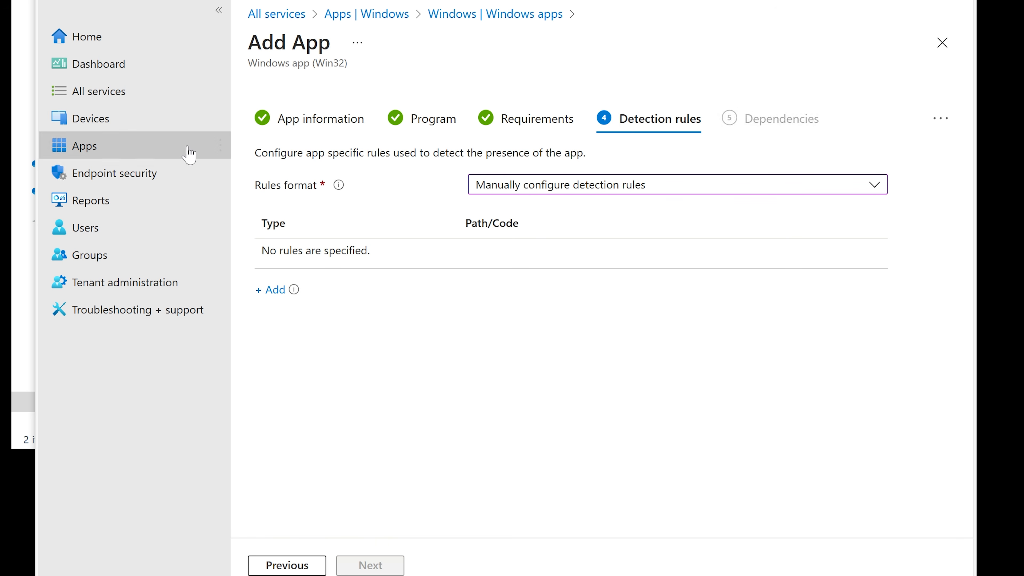
Add an MSI detection rule using the prefilled MSI product code, without a product version check
drag(255, 152, 577, 152)
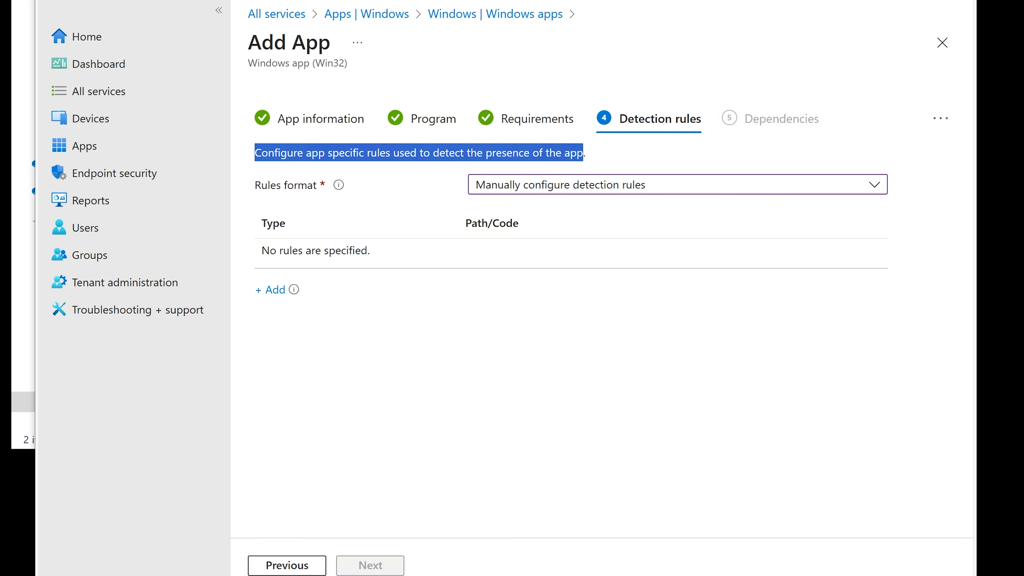
click(471, 167)
mouse_move(339, 187)
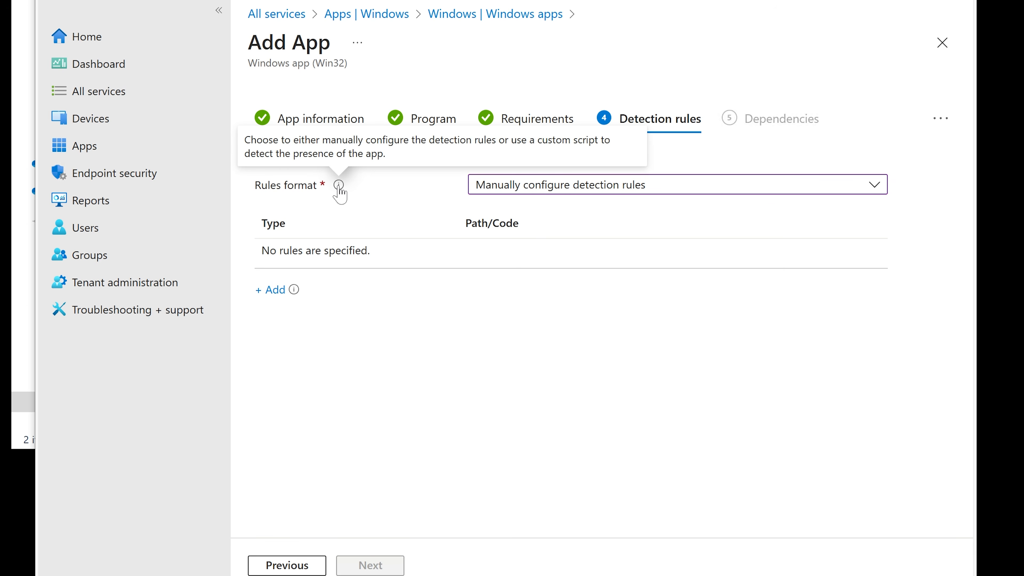
mouse_move(288, 289)
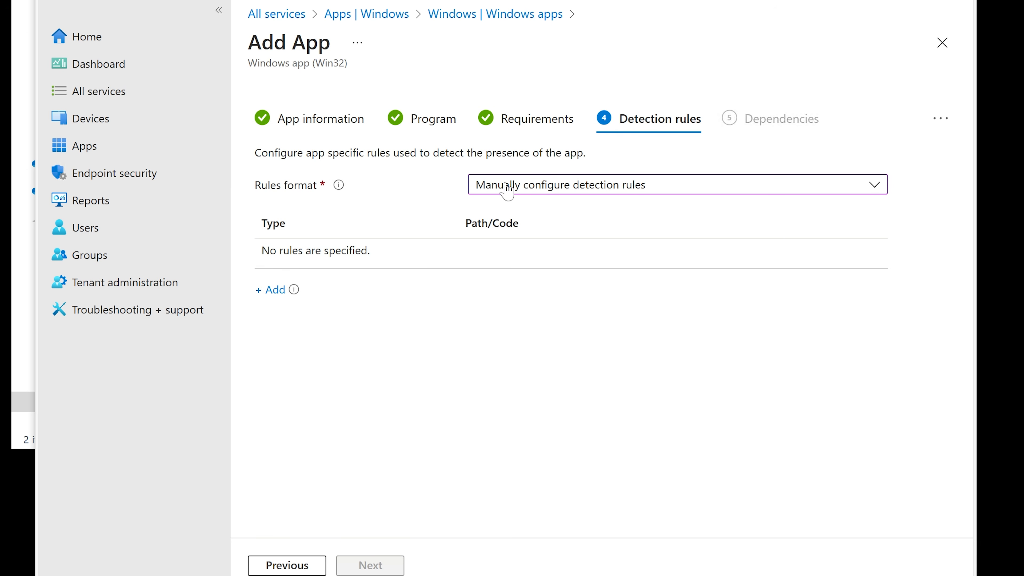
click(270, 290)
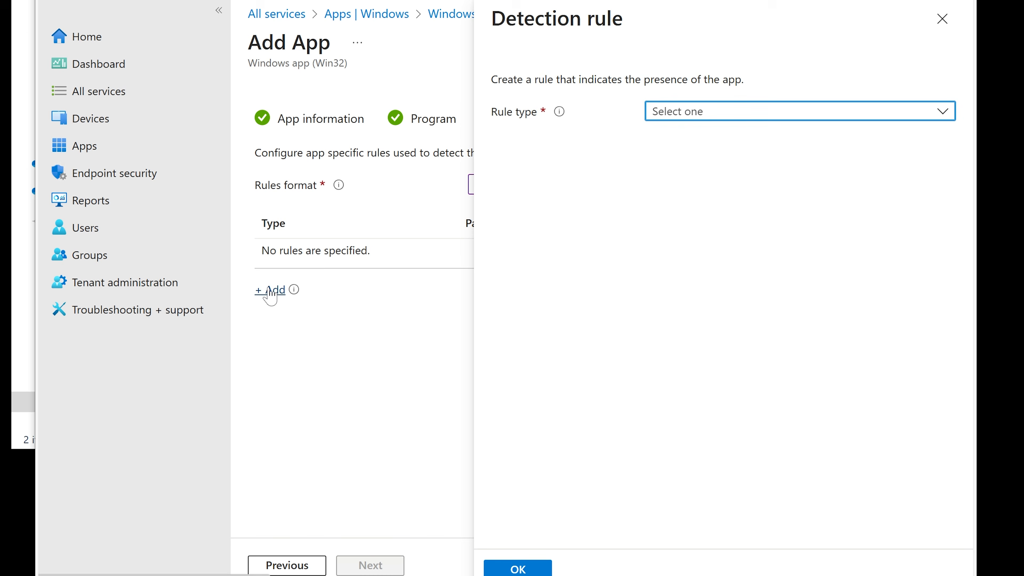
click(710, 118)
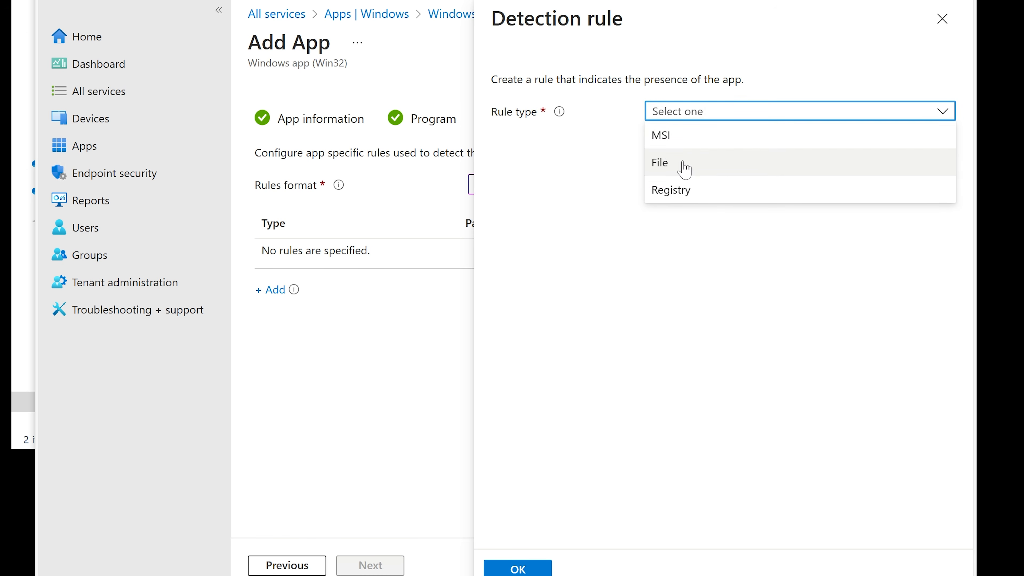
click(681, 190)
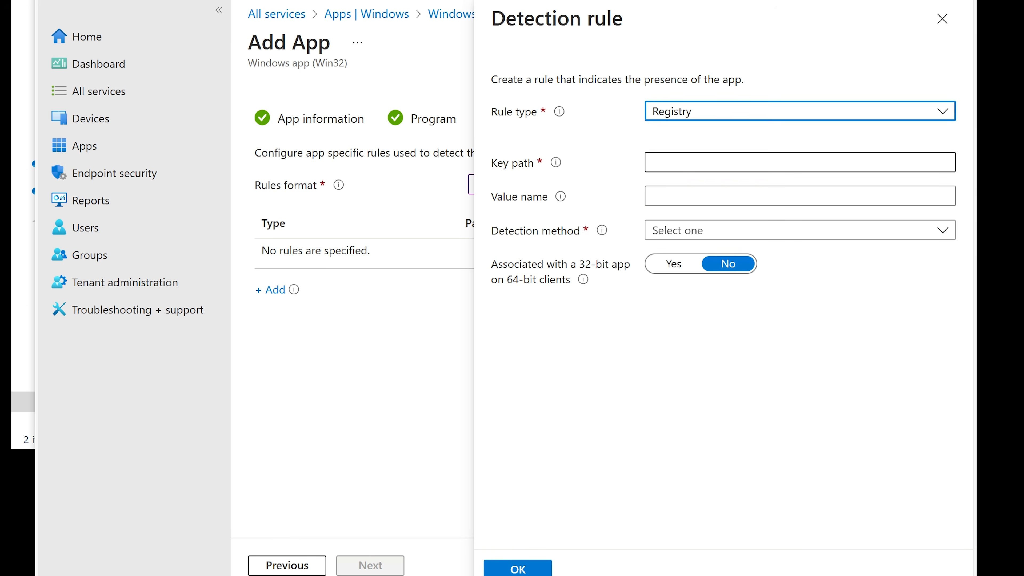
click(682, 163)
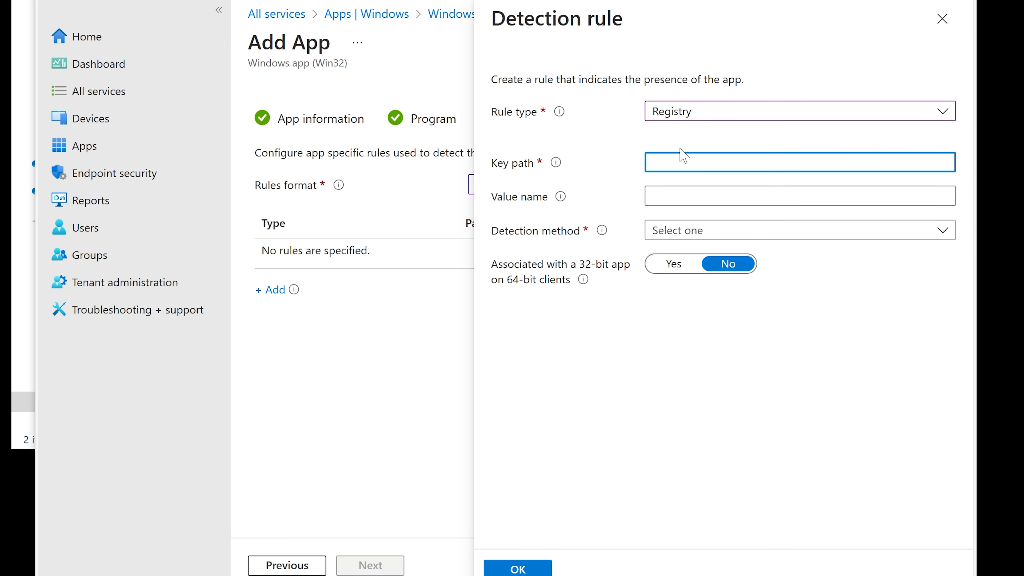
click(703, 111)
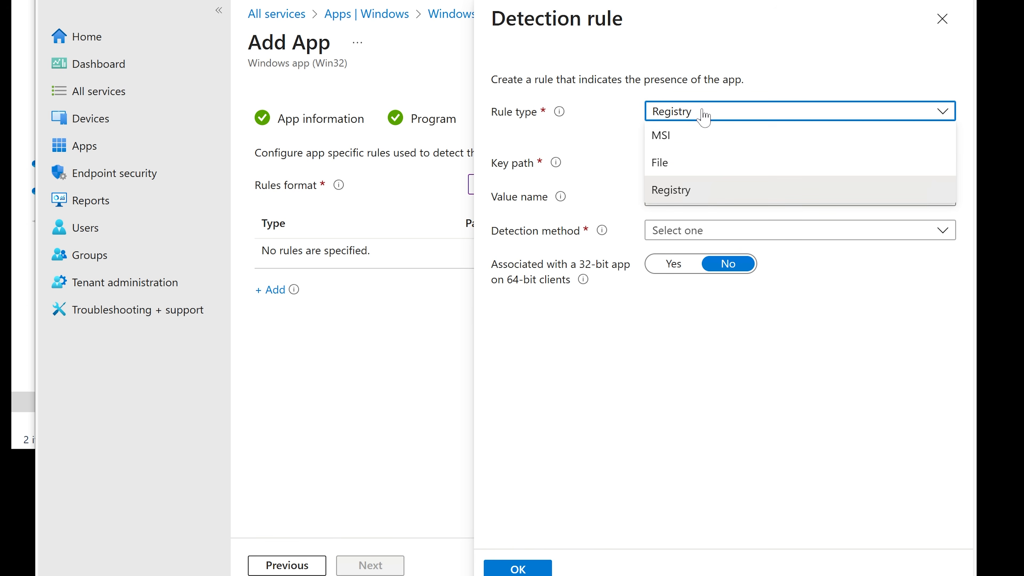
click(688, 136)
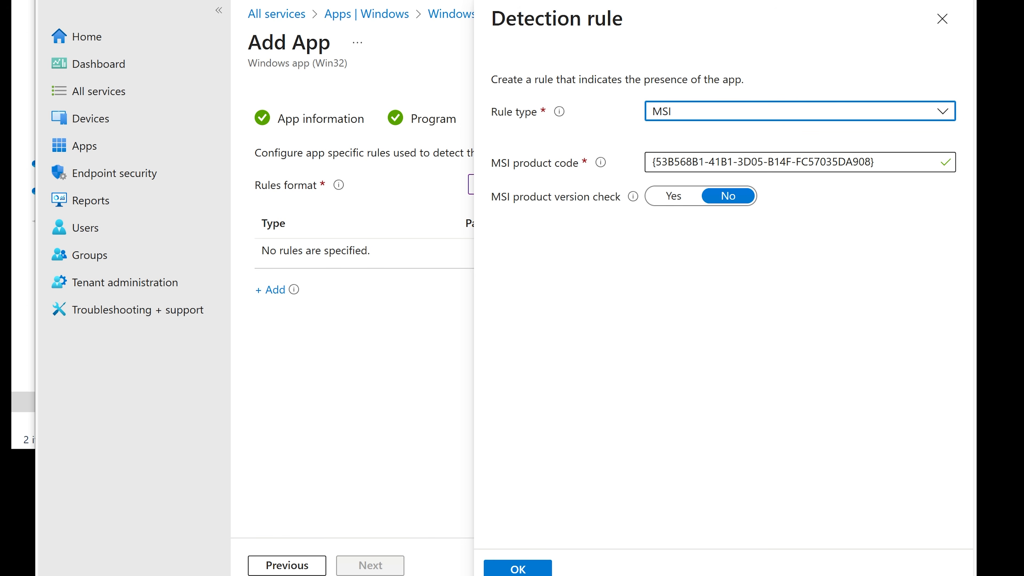
click(524, 569)
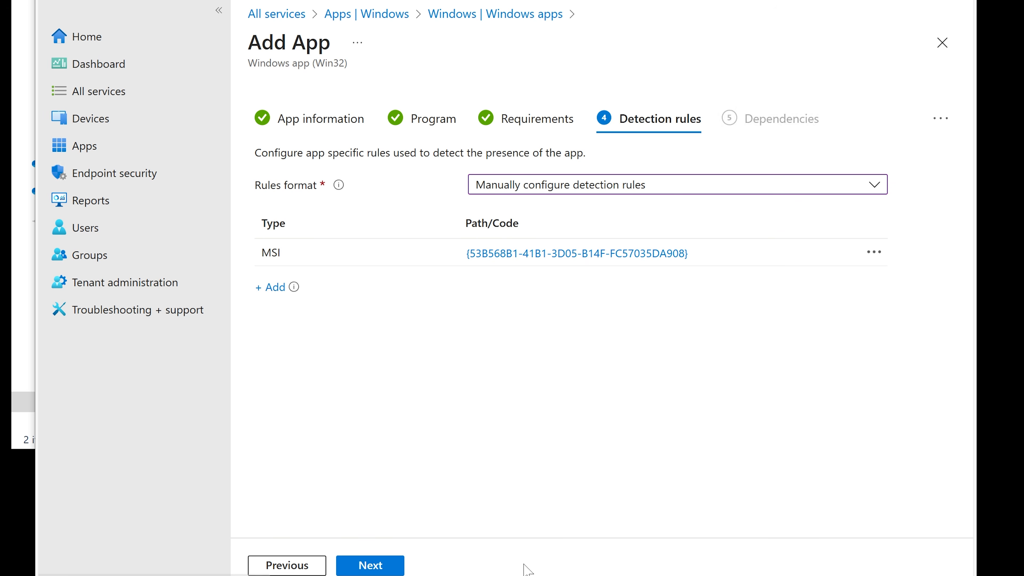
Continue past the Dependencies and Supersedence pages without adding any apps
click(377, 566)
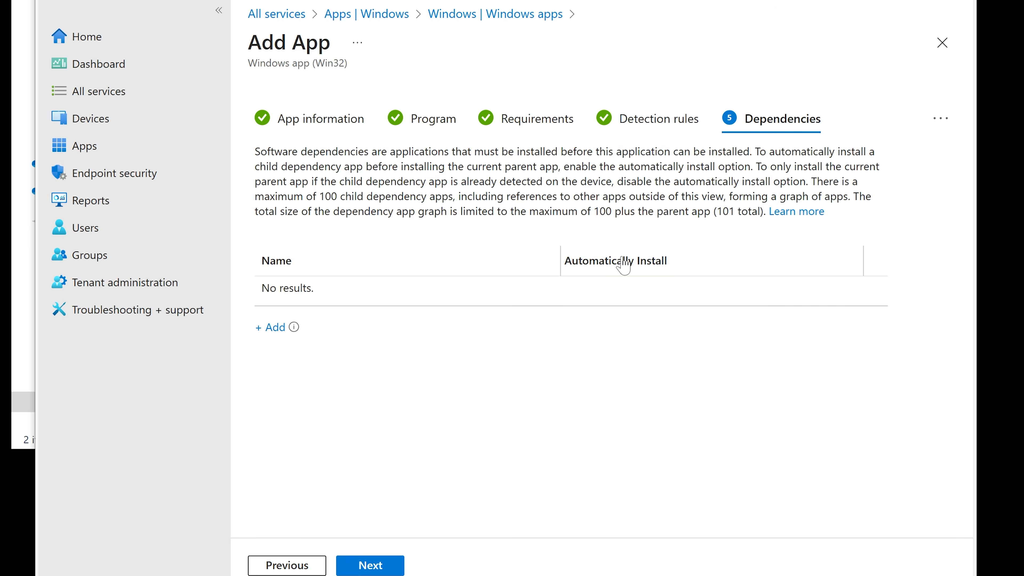
click(393, 566)
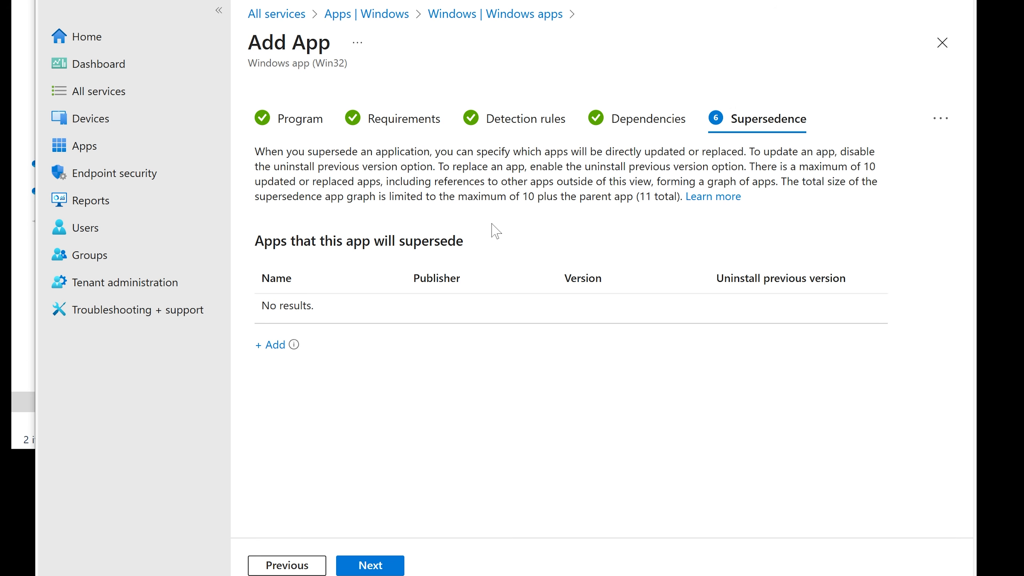
click(397, 563)
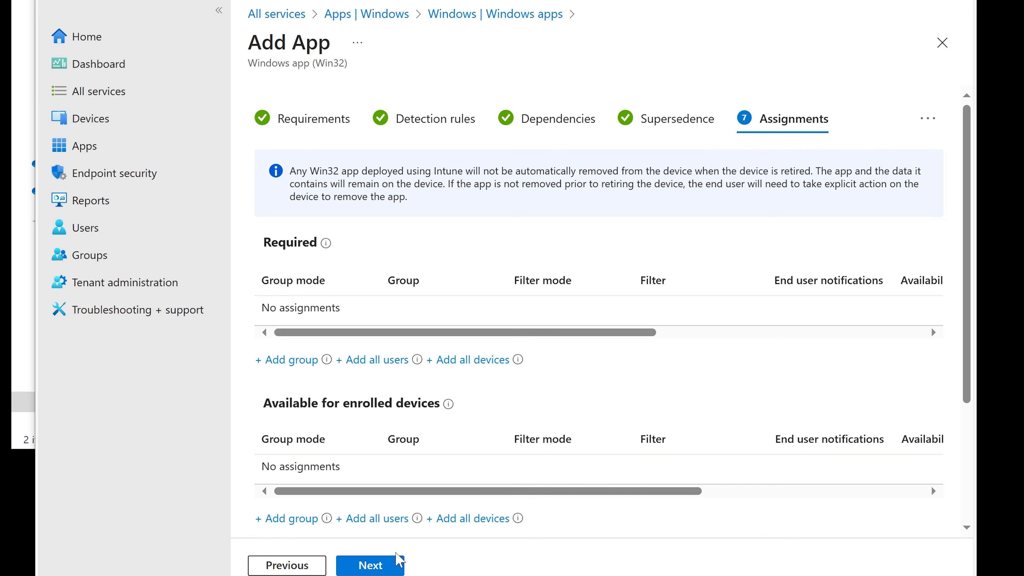
Assign the app as Required to the Finance group, then remove that assignment
scroll(333, 311, down, 4)
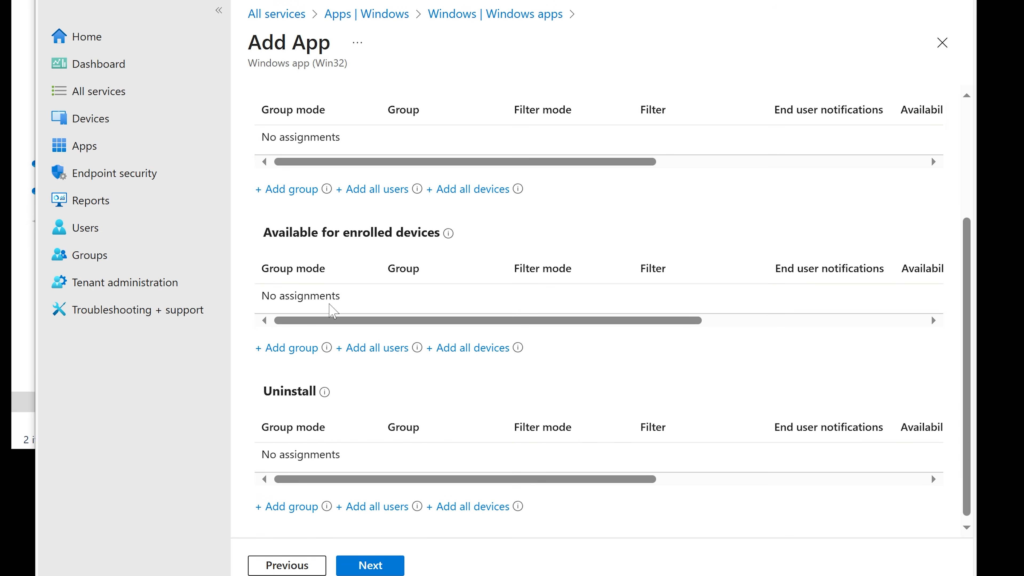
scroll(332, 311, up, 5)
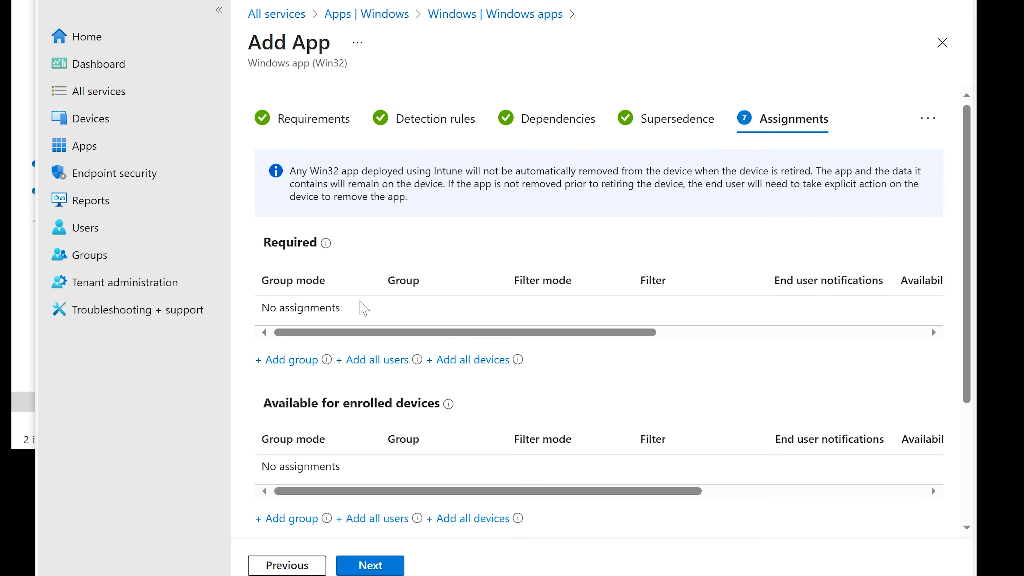
scroll(361, 298, down, 2)
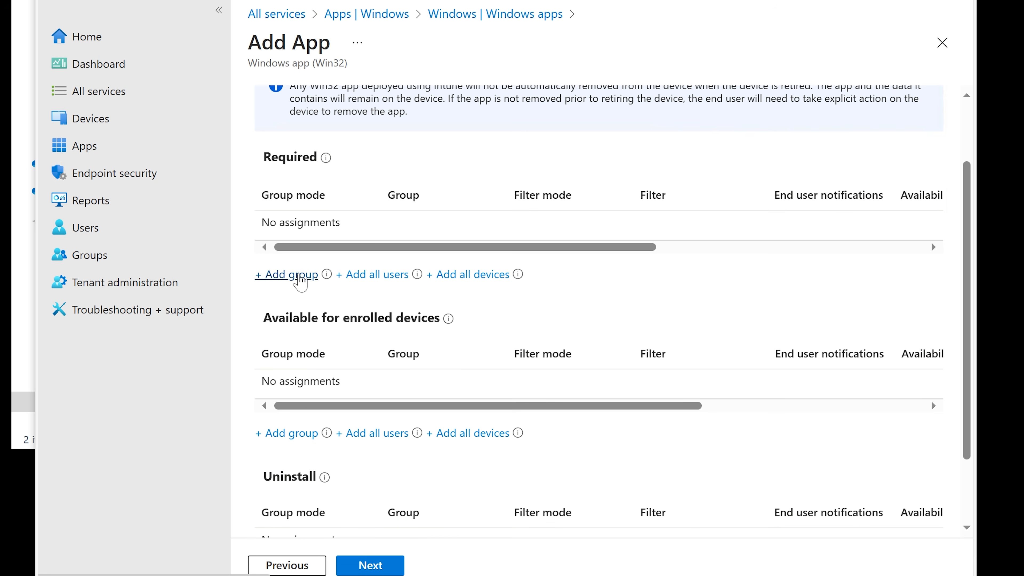
click(300, 278)
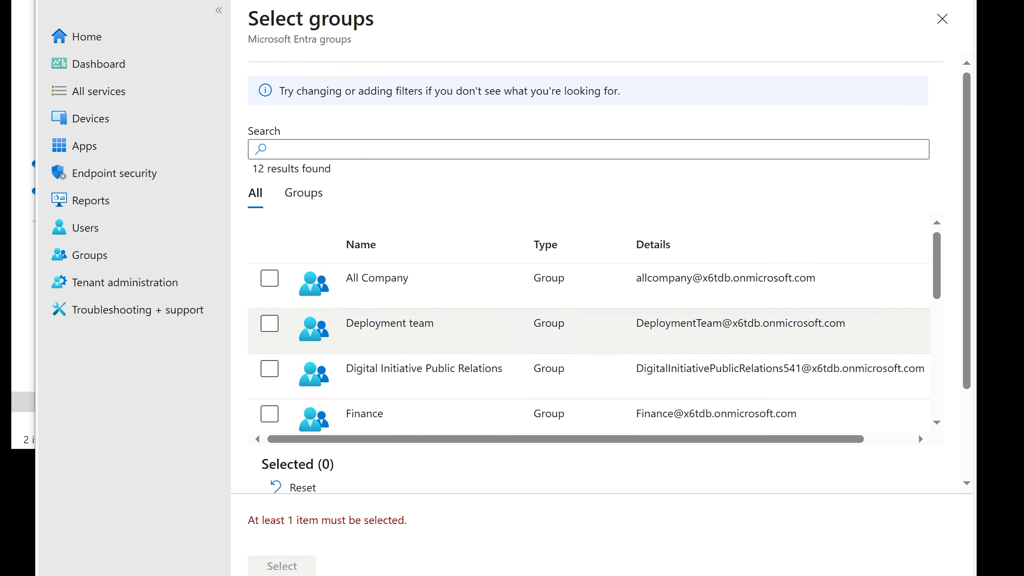
click(269, 414)
scroll(274, 400, down, 5)
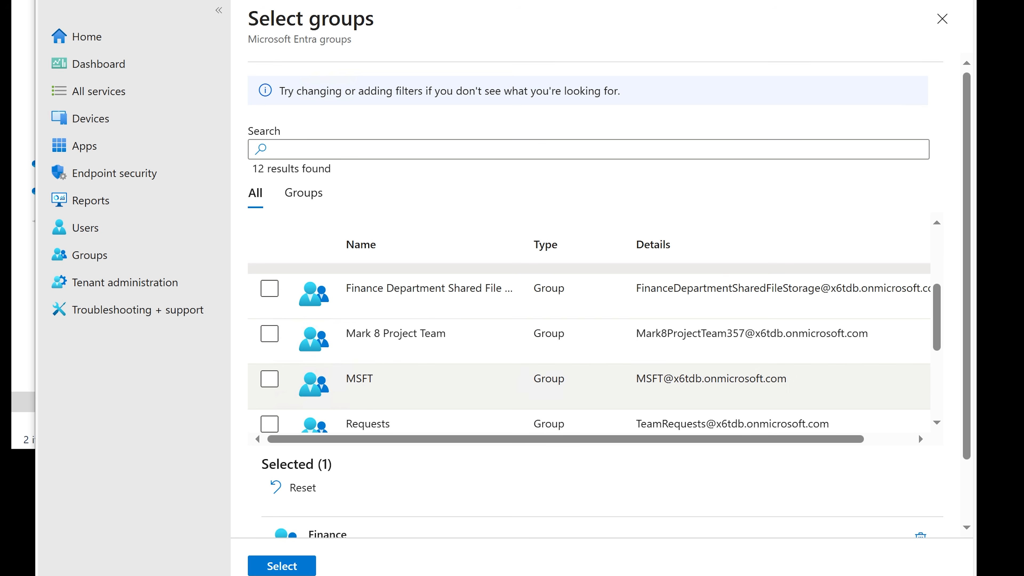
click(297, 564)
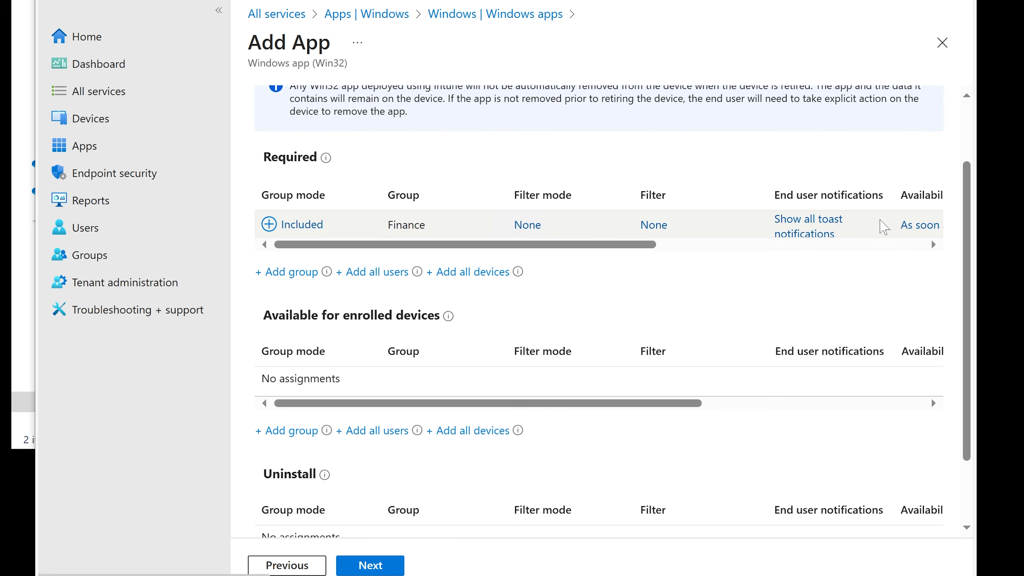
click(303, 226)
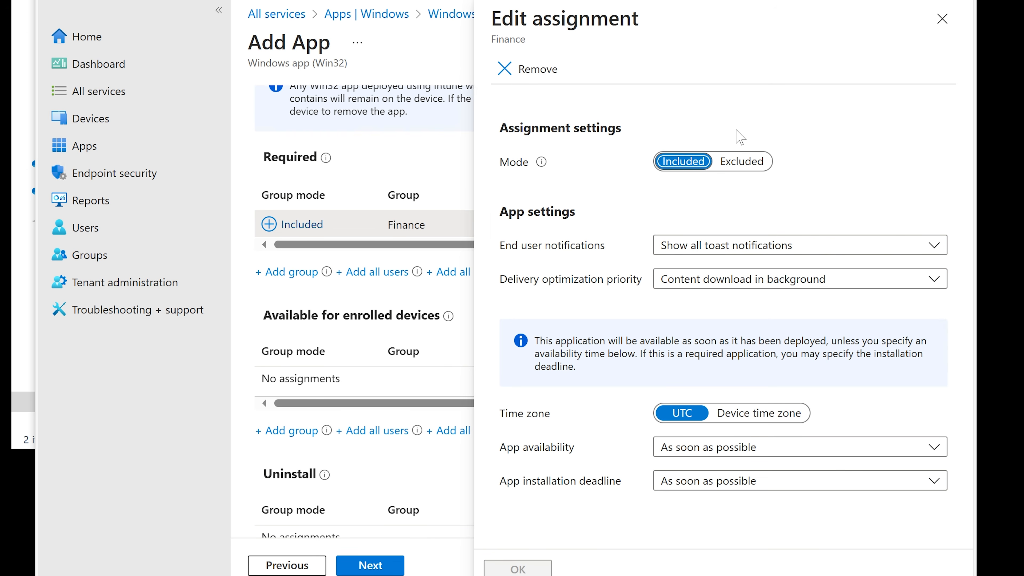
click(537, 70)
click(536, 163)
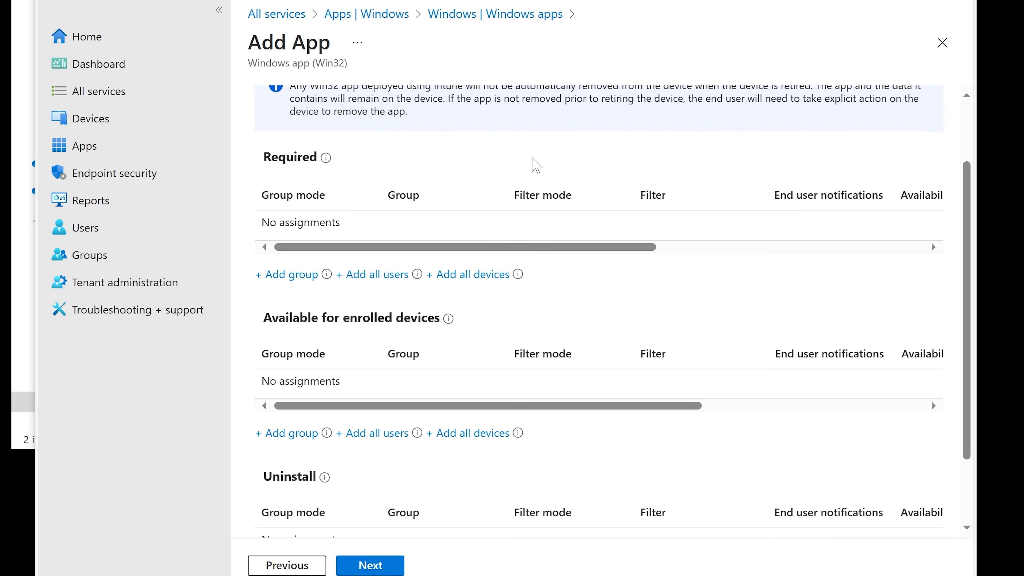
Assign the app as Required to all users, then review the summary and create the app
click(379, 278)
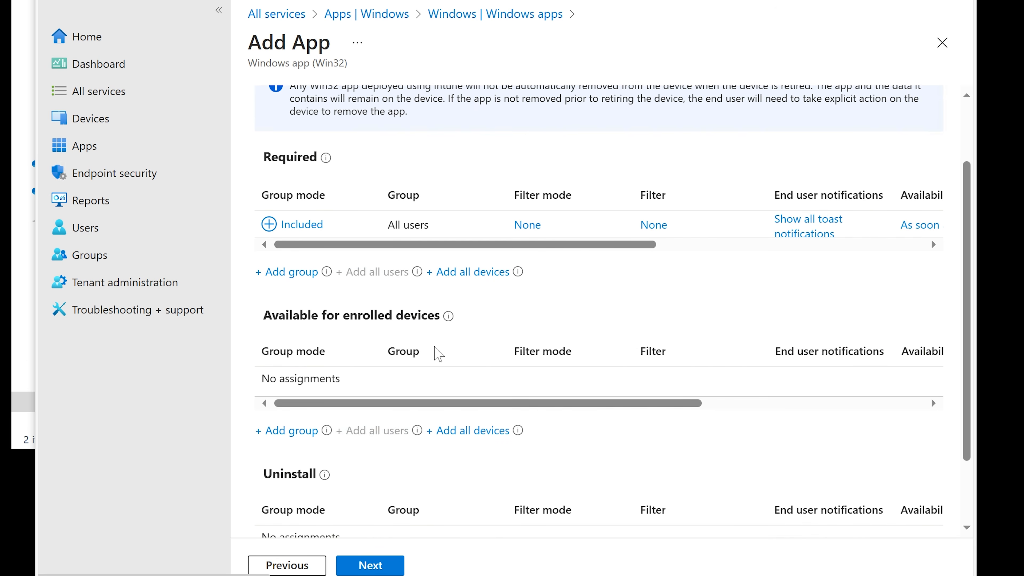
click(390, 565)
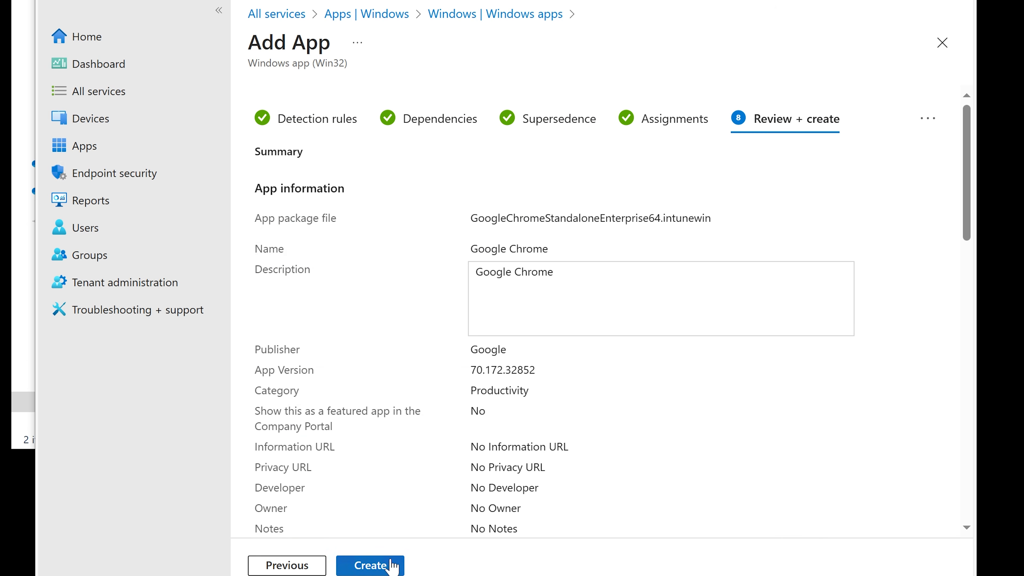
scroll(759, 375, down, 4)
click(387, 562)
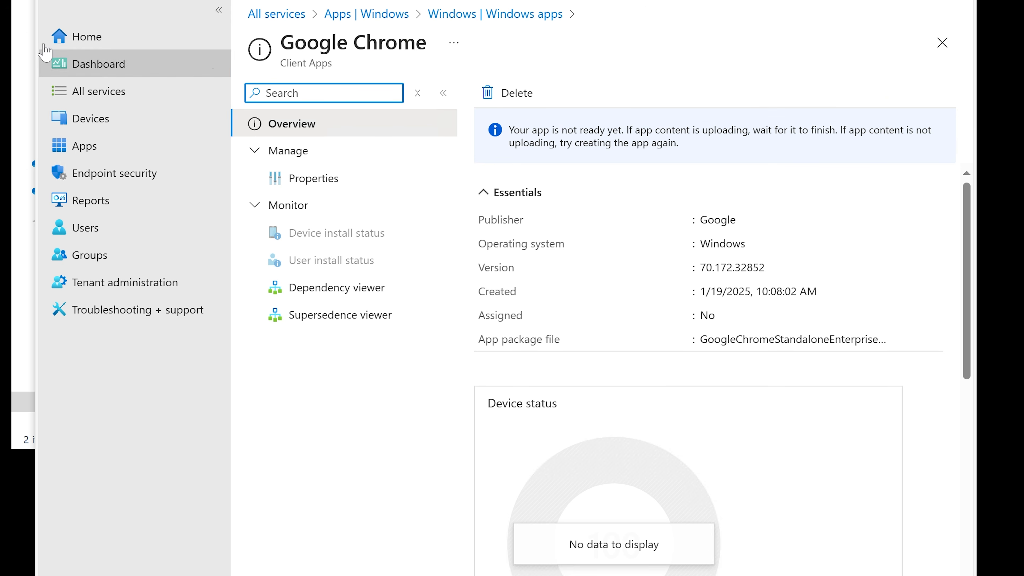
Open the Devices overview and dismiss the upload and save notifications
click(99, 117)
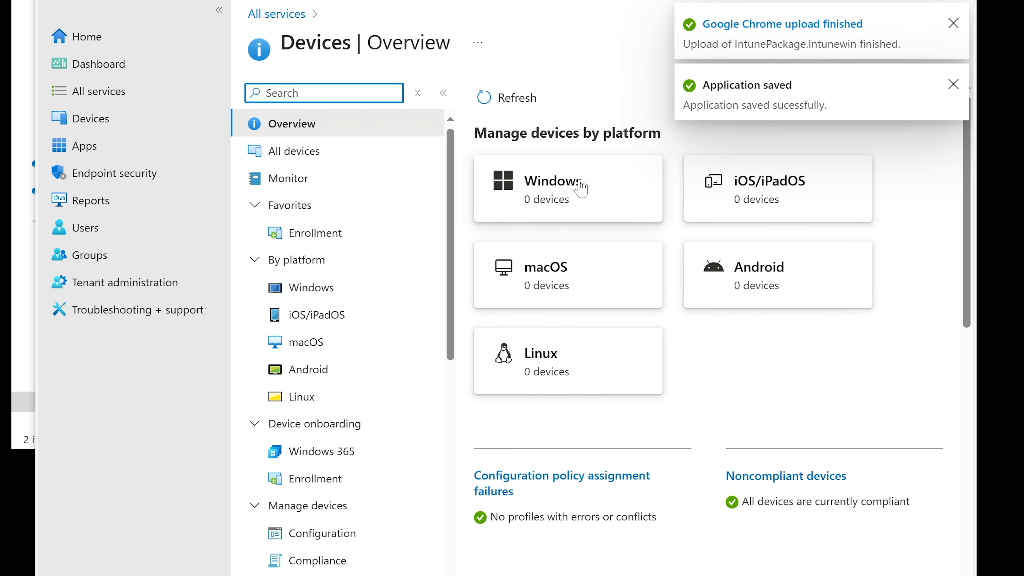
click(953, 23)
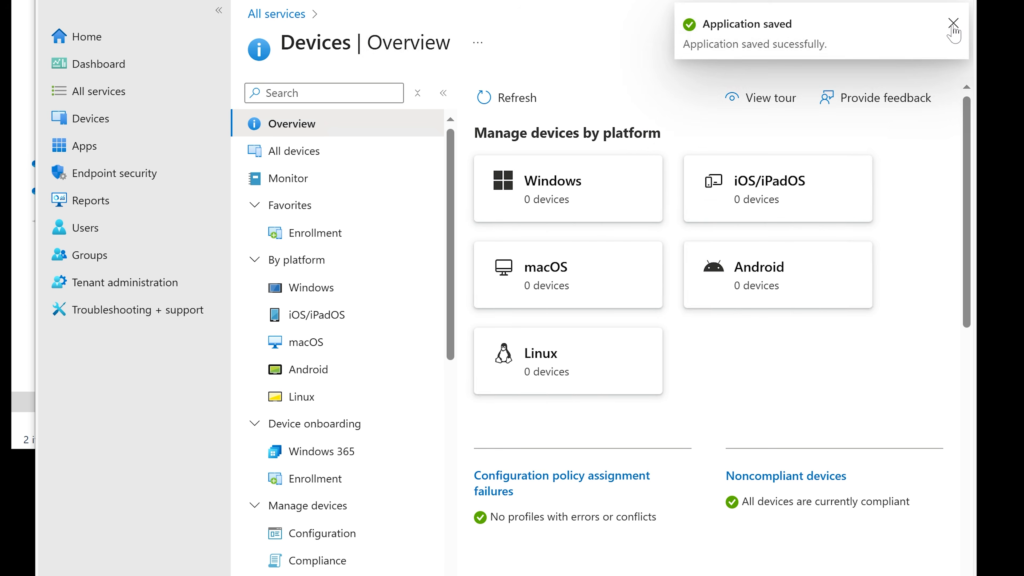
click(953, 25)
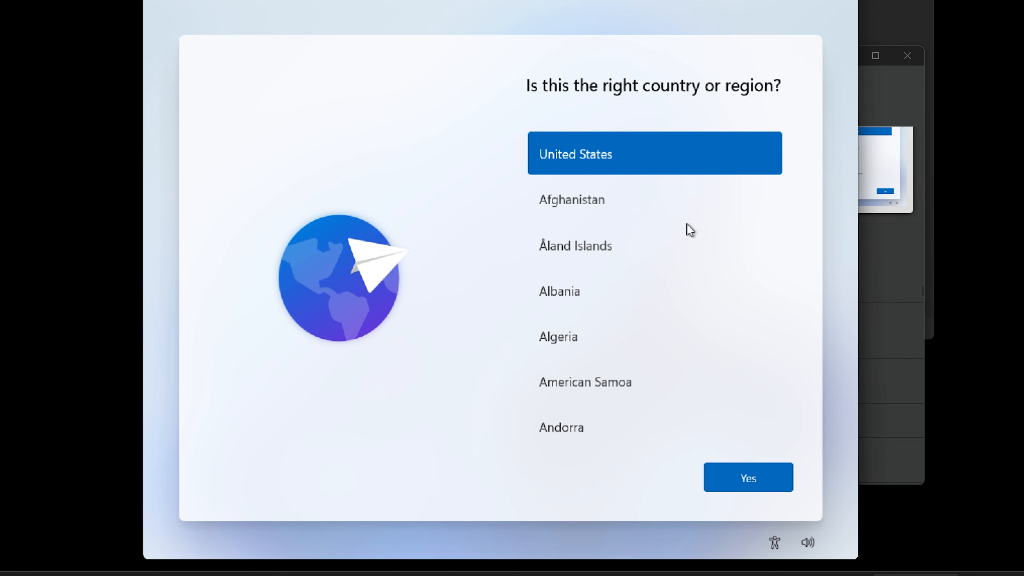
Switch to the Windows device setup and confirm United States as the country or region
click(759, 476)
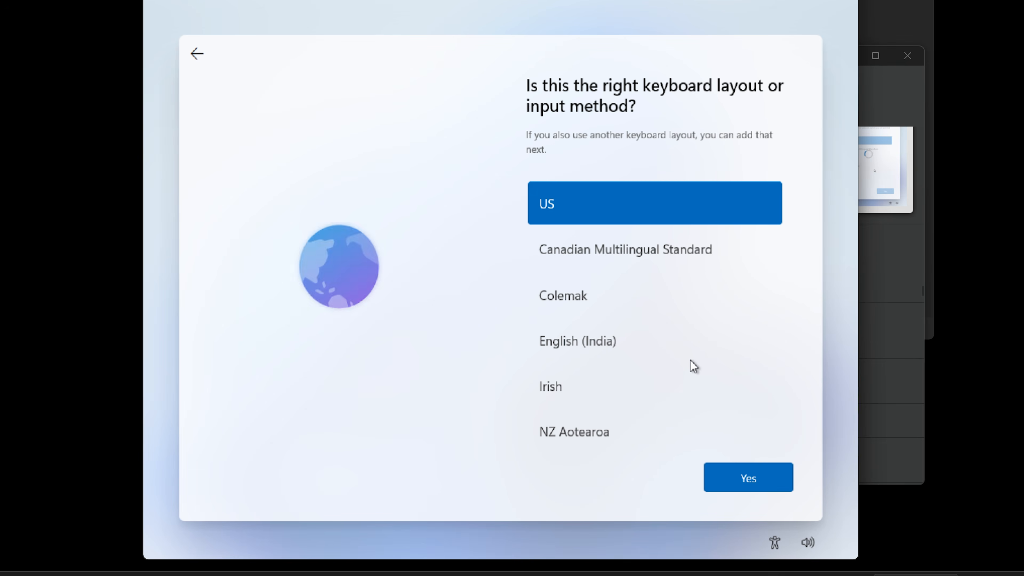
Confirm the US keyboard layout and skip adding a second keyboard layout
click(740, 475)
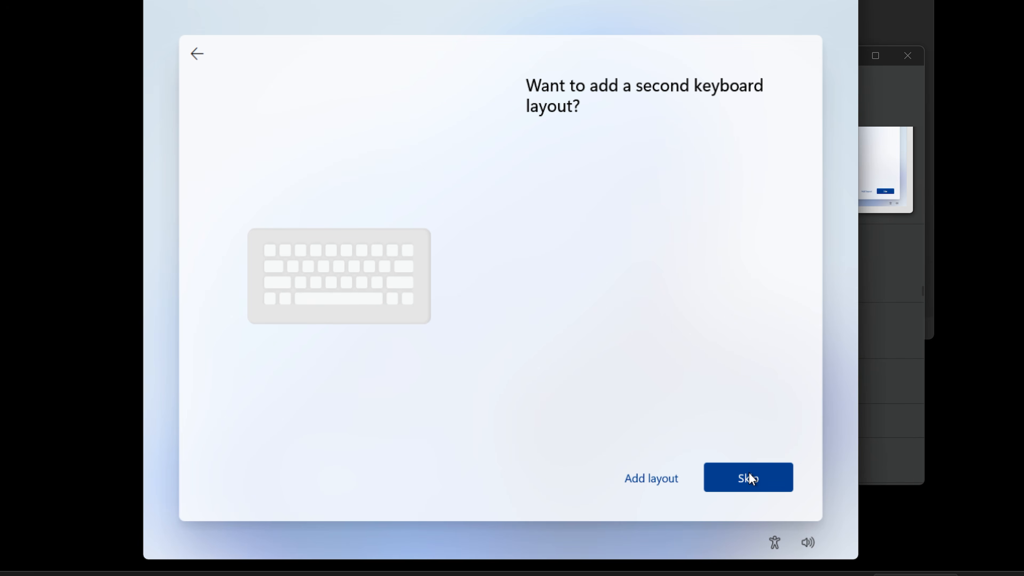
click(749, 474)
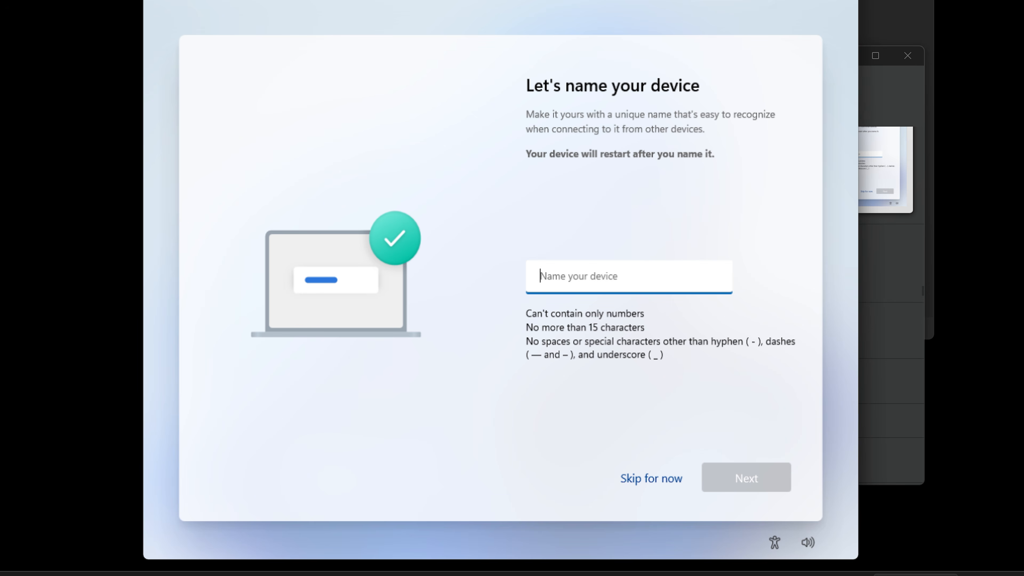
Skip naming the device and choose to set it up for work or school
click(641, 478)
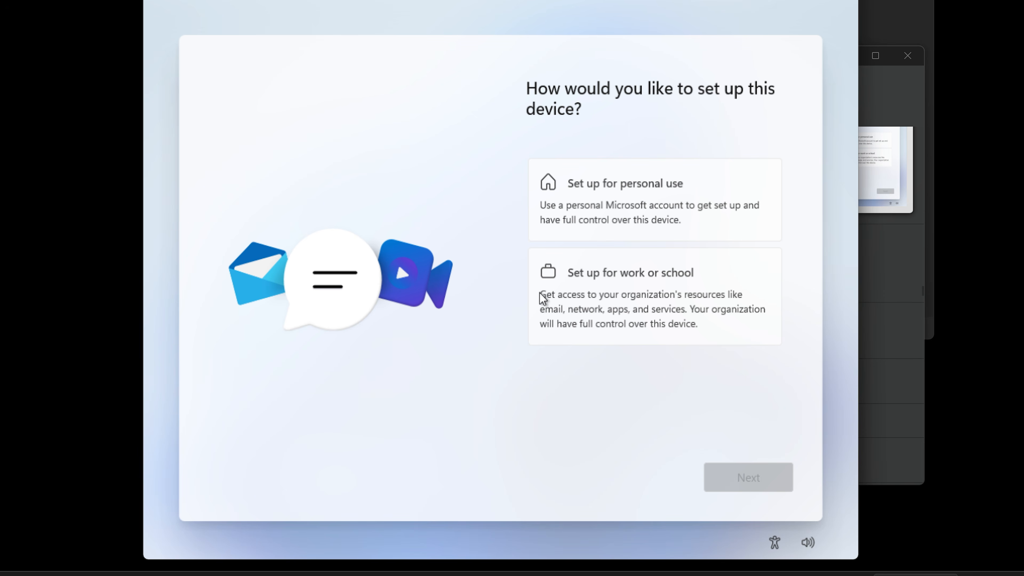
click(656, 307)
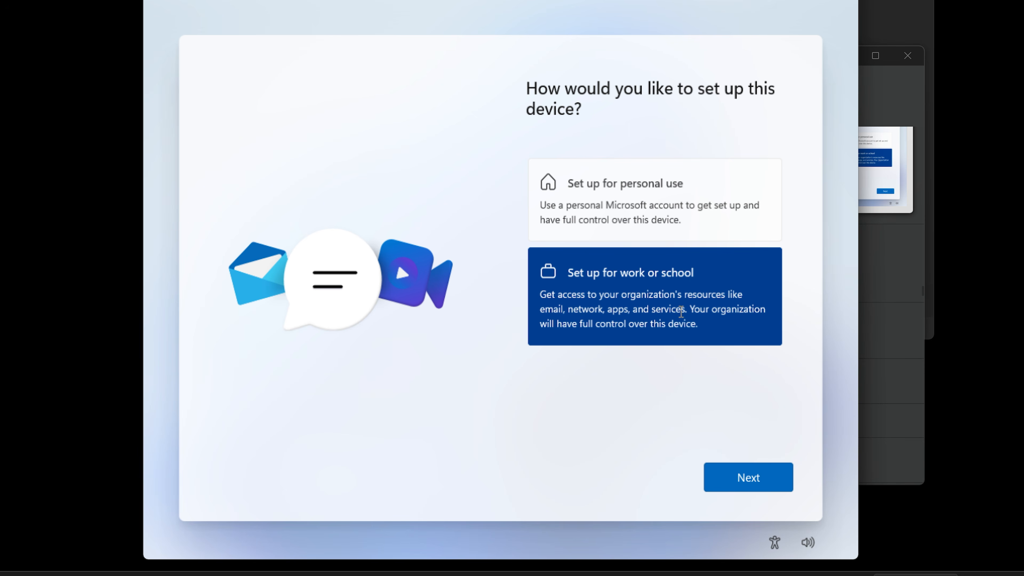
click(750, 478)
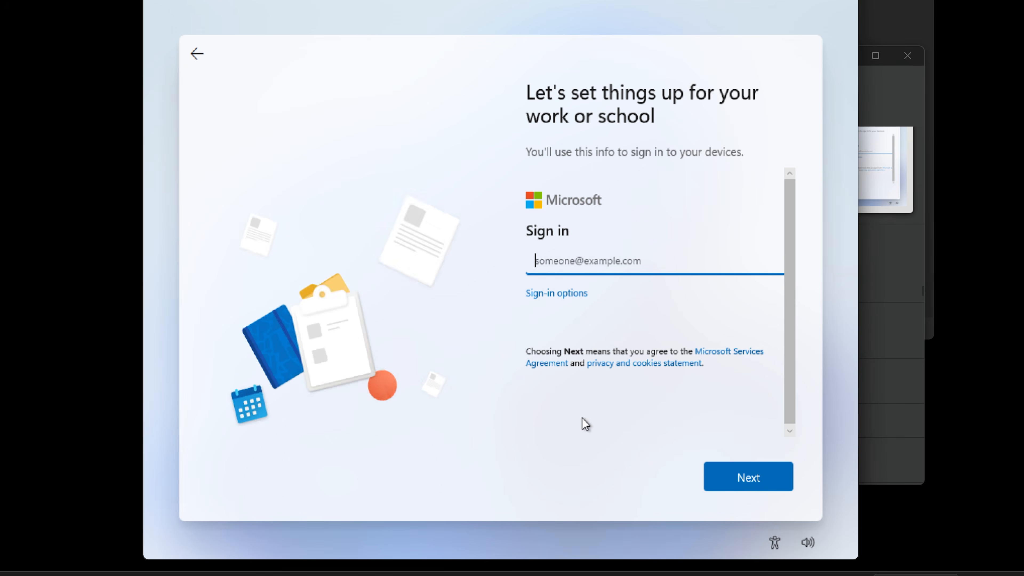
drag(504, 0, 359, 0)
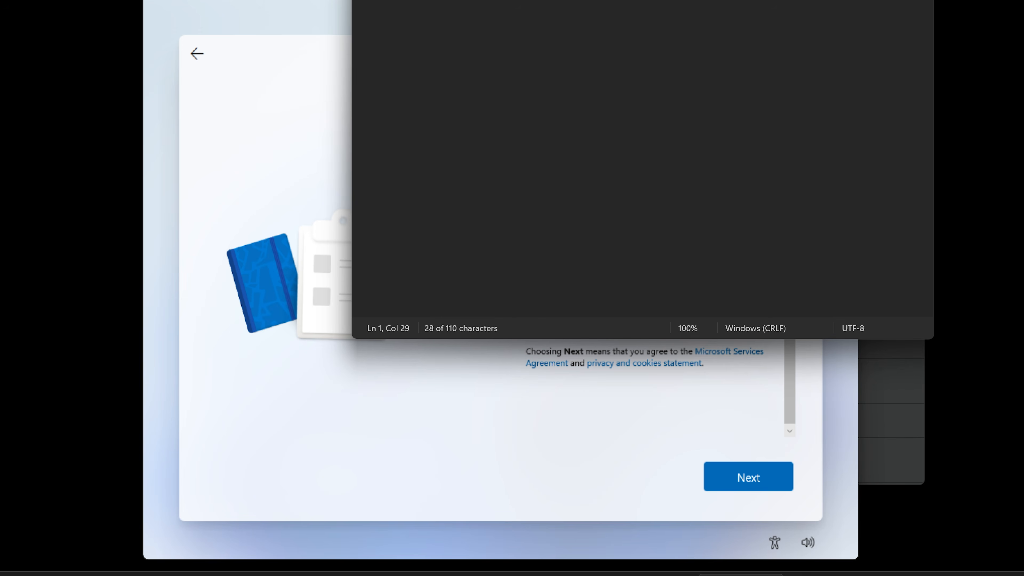
right_click(390, 0)
click(438, 2)
click(504, 0)
Enter the work account's e-mail address in the sign-in field and continue
click(572, 265)
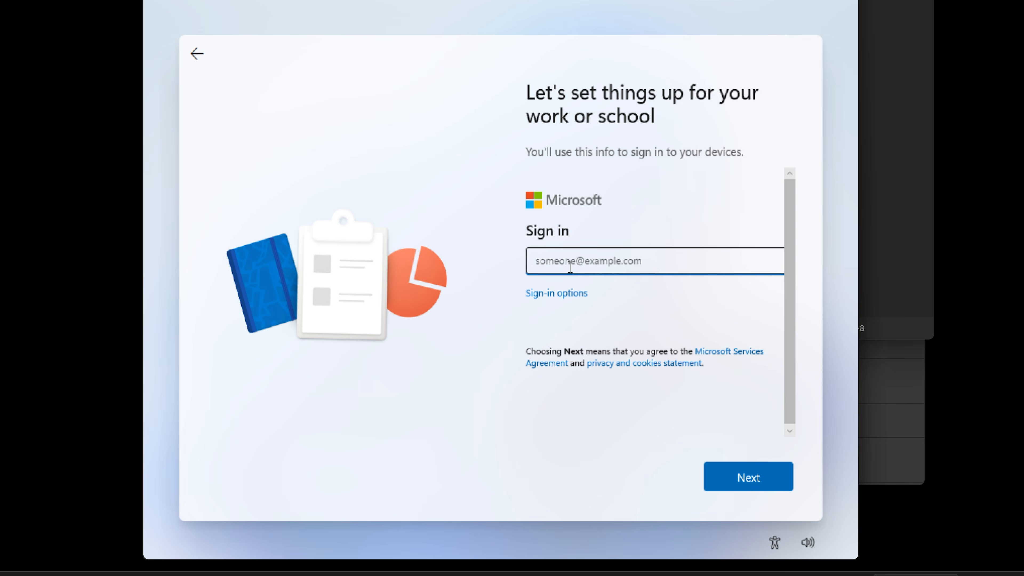
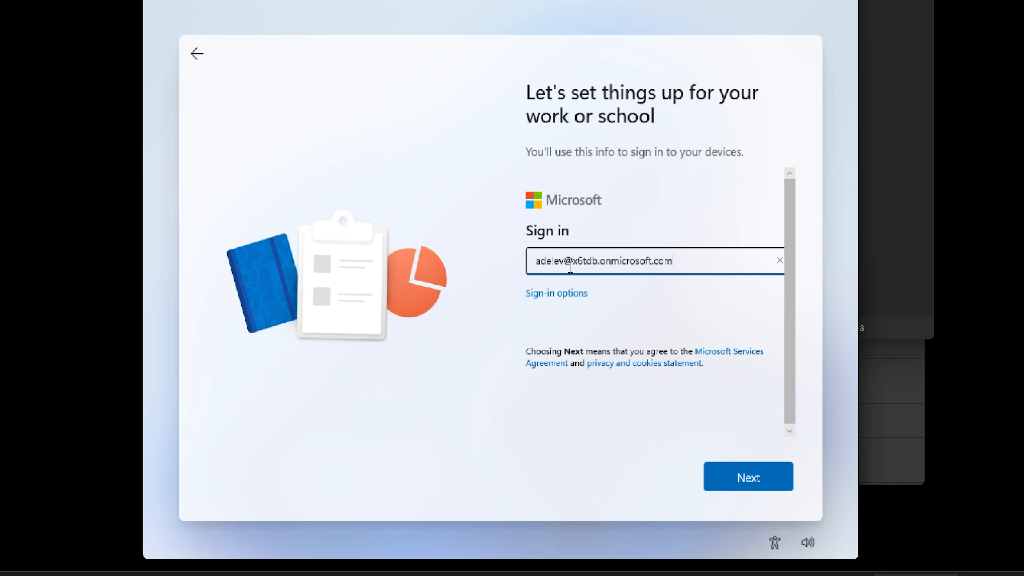
key(Return)
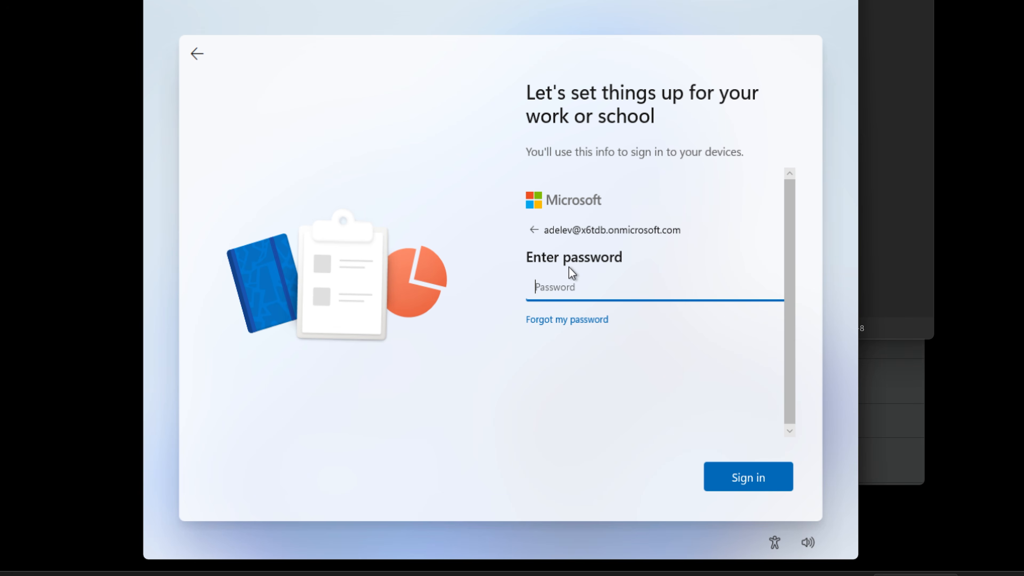
Type the work account's password and sign in
text(P)
text(•••••••••••)
key(Right)
key(BackSpace)
key(BackSpace)
key(BackSpace)
key(BackSpace)
key(BackSpace)
key(BackSpace)
key(BackSpace)
key(BackSpace)
key(BackSpace)
key(BackSpace)
key(BackSpace)
key(BackSpace)
key(BackSpace)
text(••••••••••••••••)
click(740, 471)
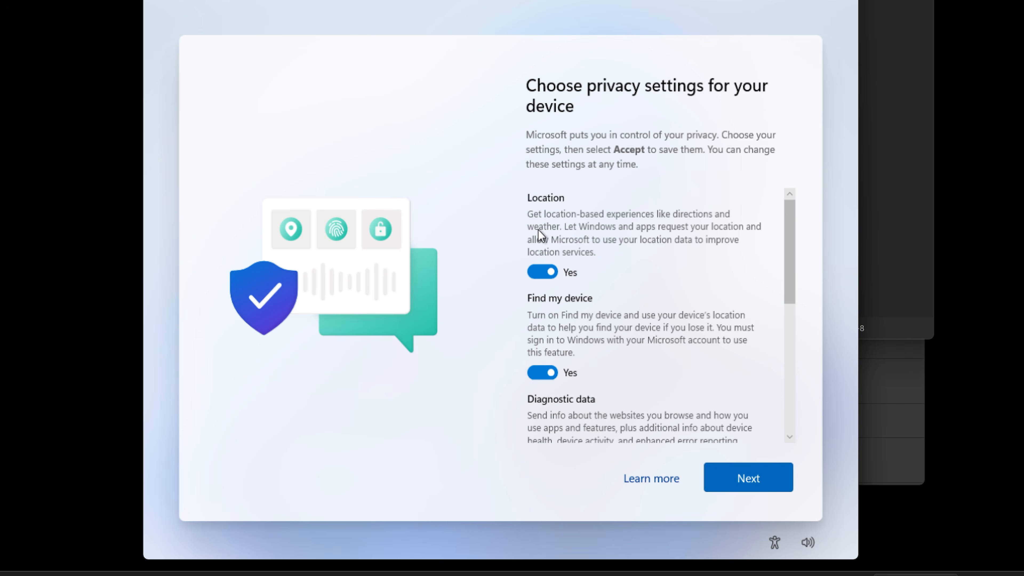
Turn off optional diagnostic data, inking and typing, and tailored experiences, then accept the privacy settings
scroll(575, 229, down, 3)
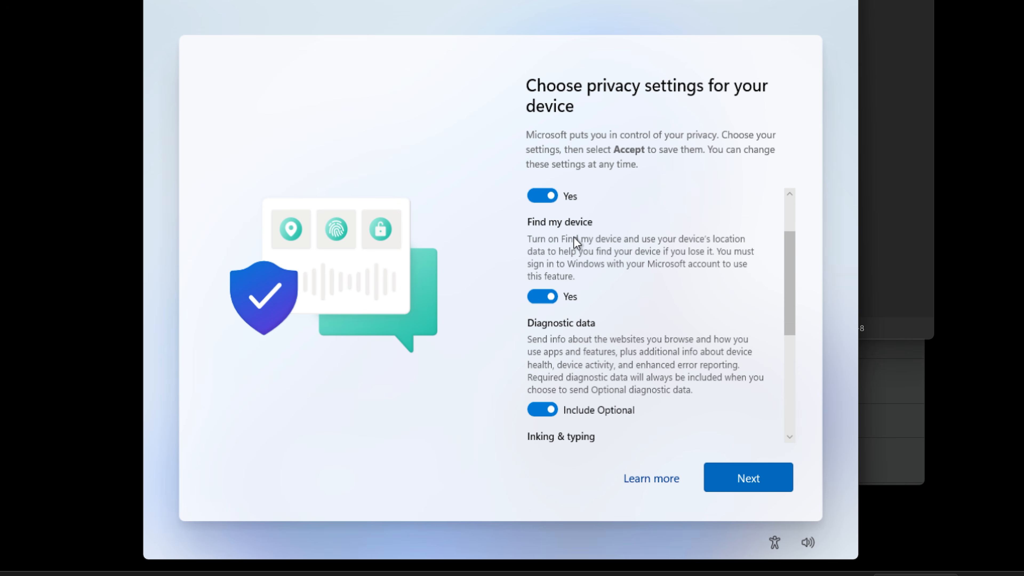
scroll(568, 250, down, 3)
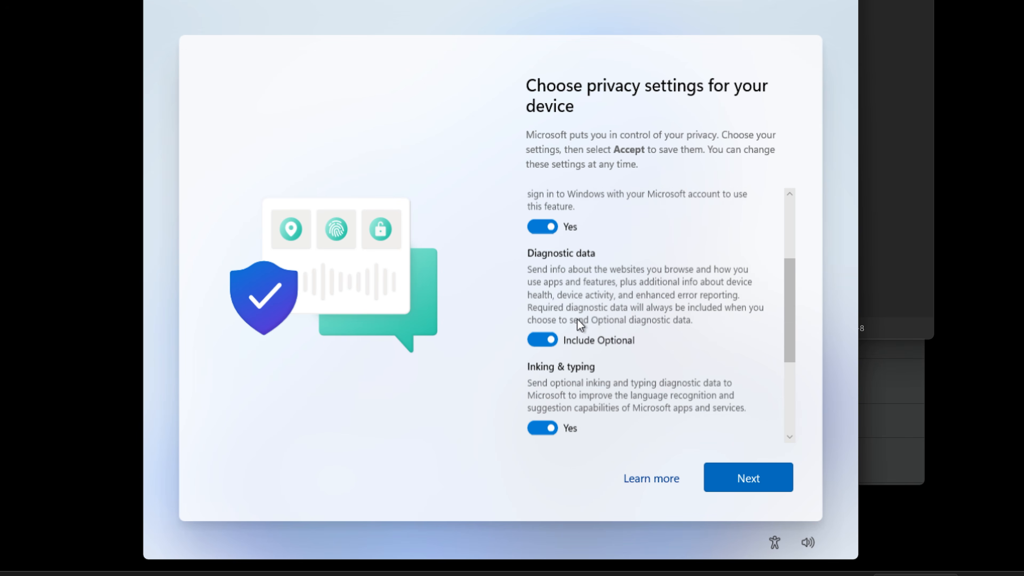
click(542, 335)
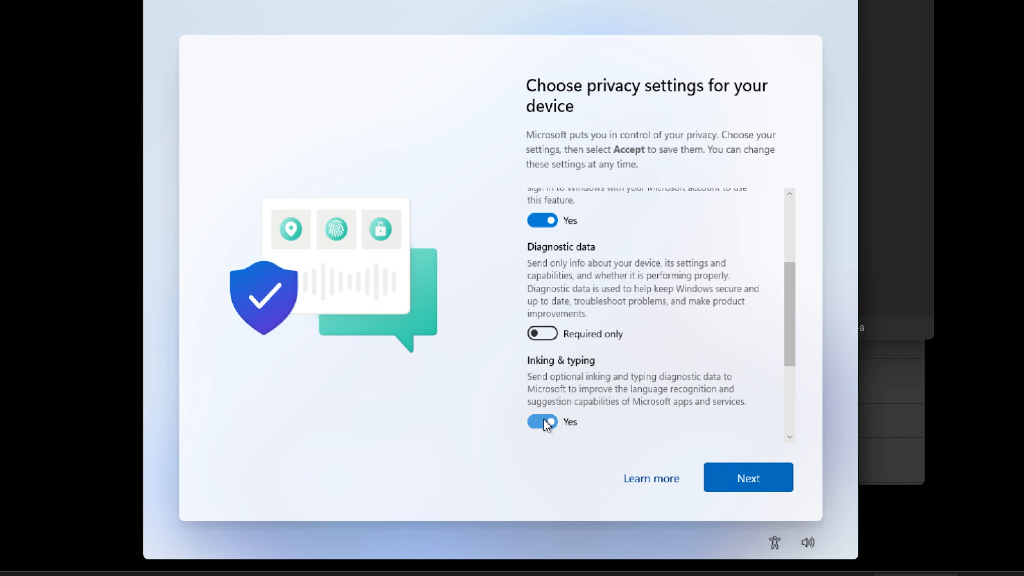
click(545, 423)
scroll(557, 419, down, 5)
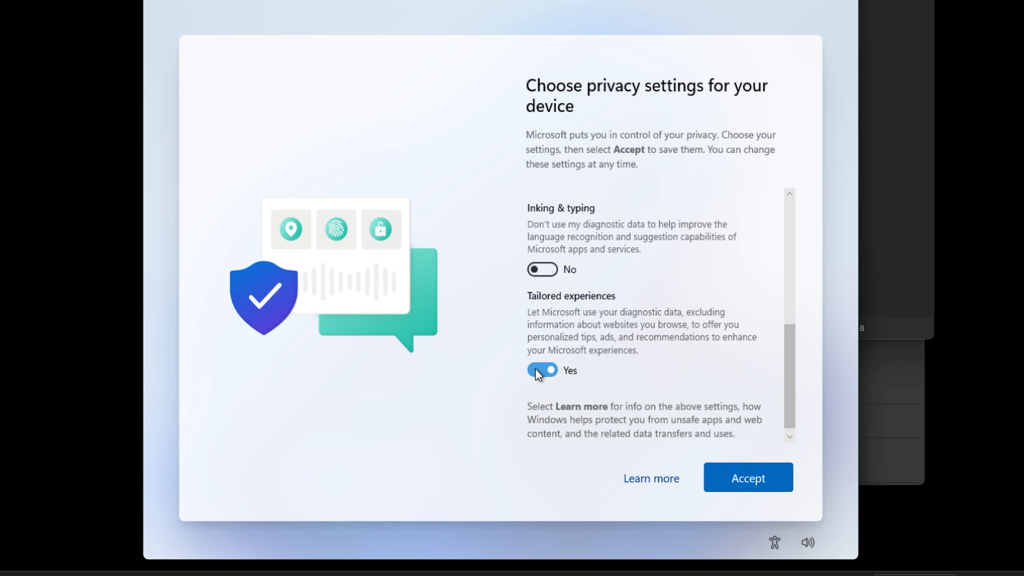
click(540, 371)
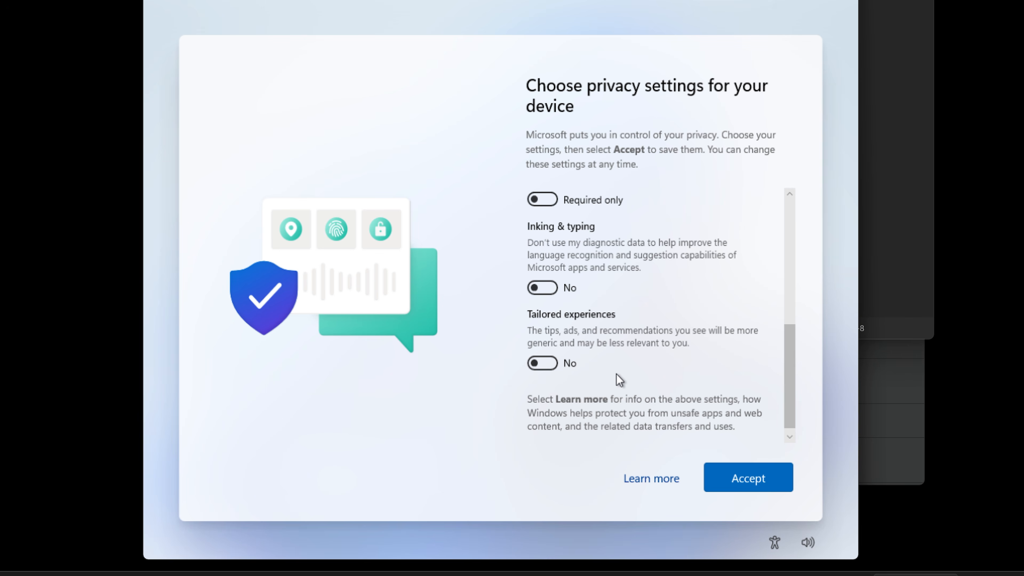
click(753, 478)
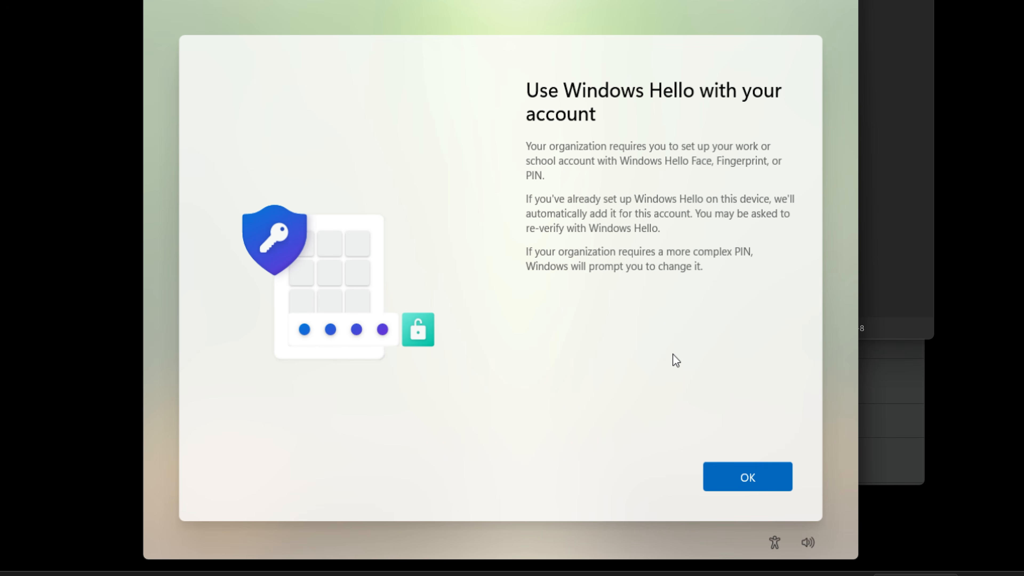
Acknowledge the Windows Hello requirement and set up a new PIN, entering and confirming it
click(734, 476)
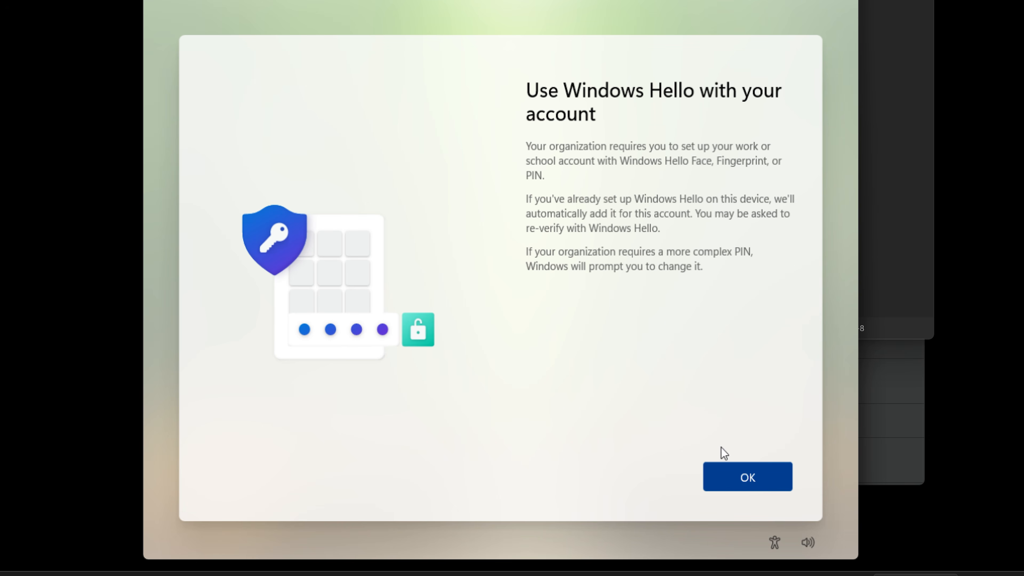
click(753, 477)
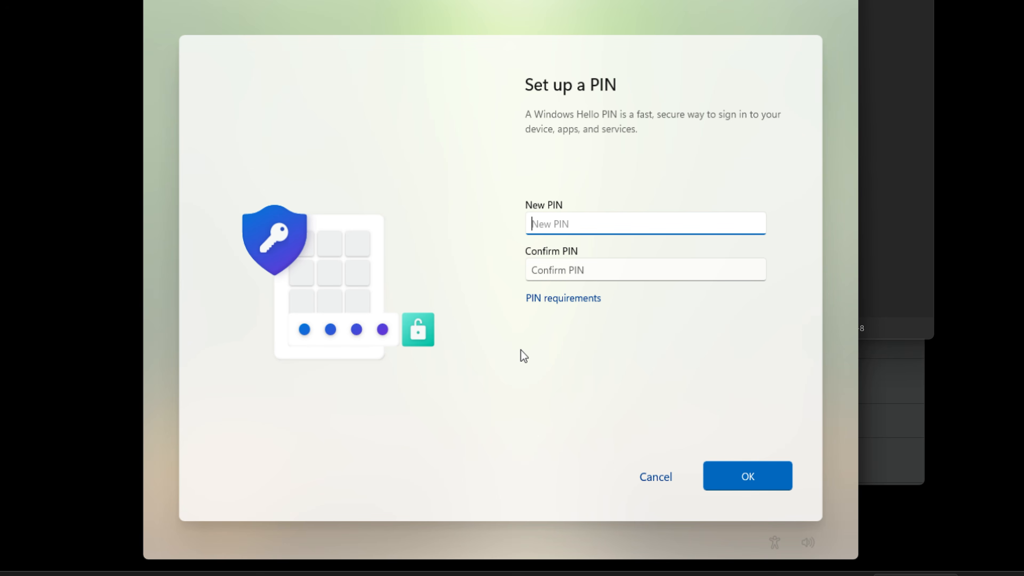
text(12345678)
key(Tab)
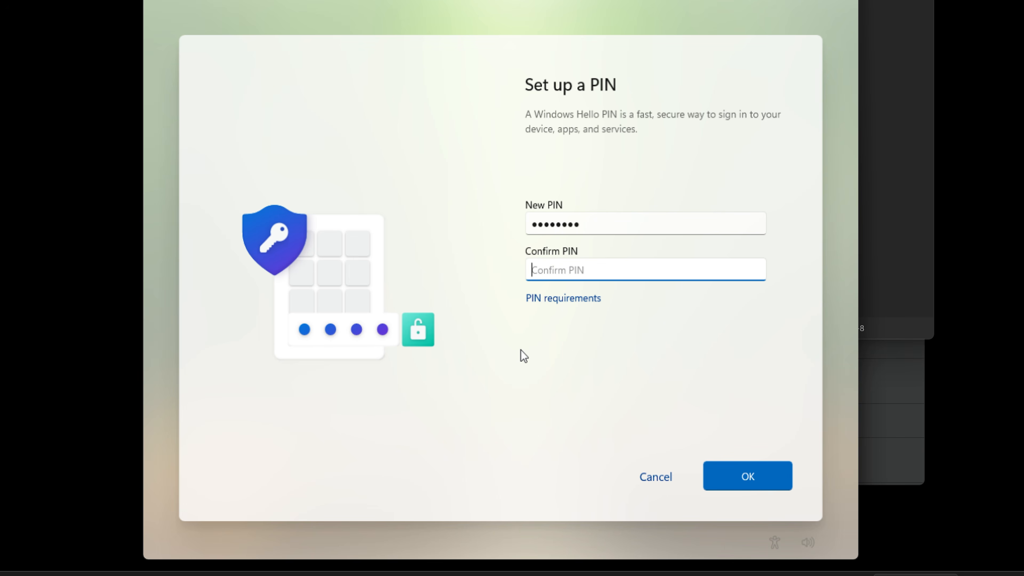
text(12345678)
click(734, 472)
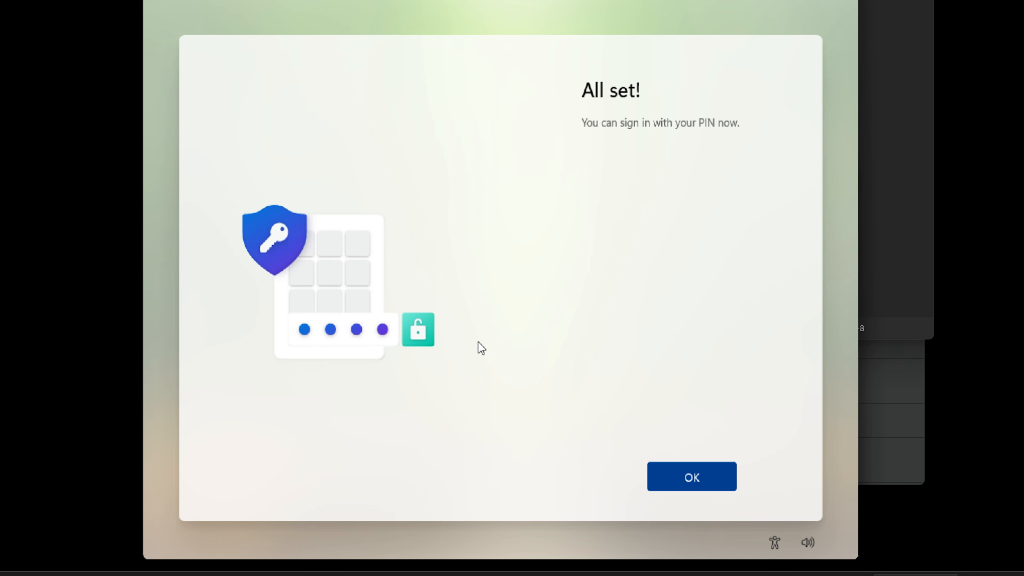
click(705, 476)
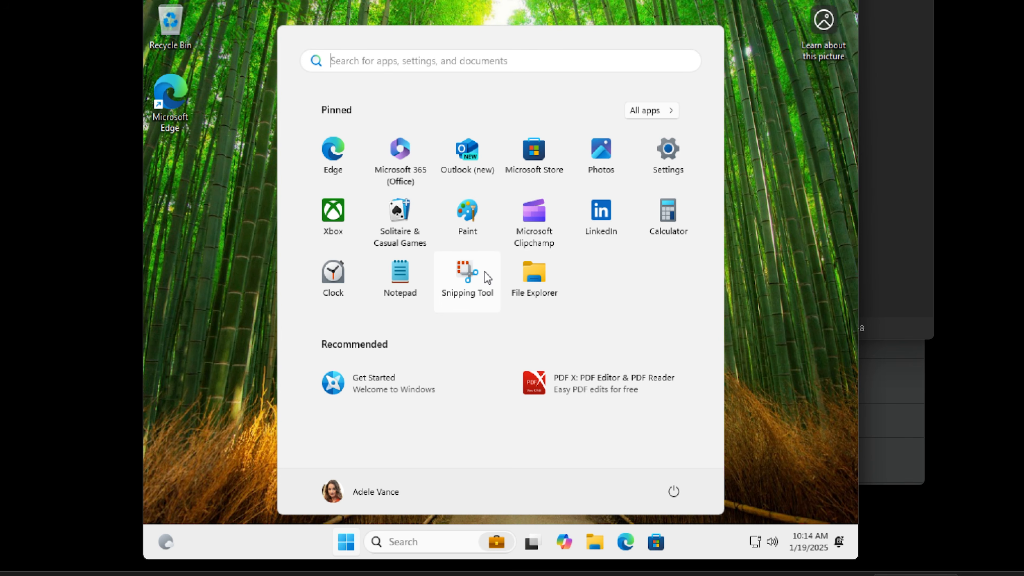
Examine the signed-in account details, the Start menu's app list and the hidden tray icons
click(378, 495)
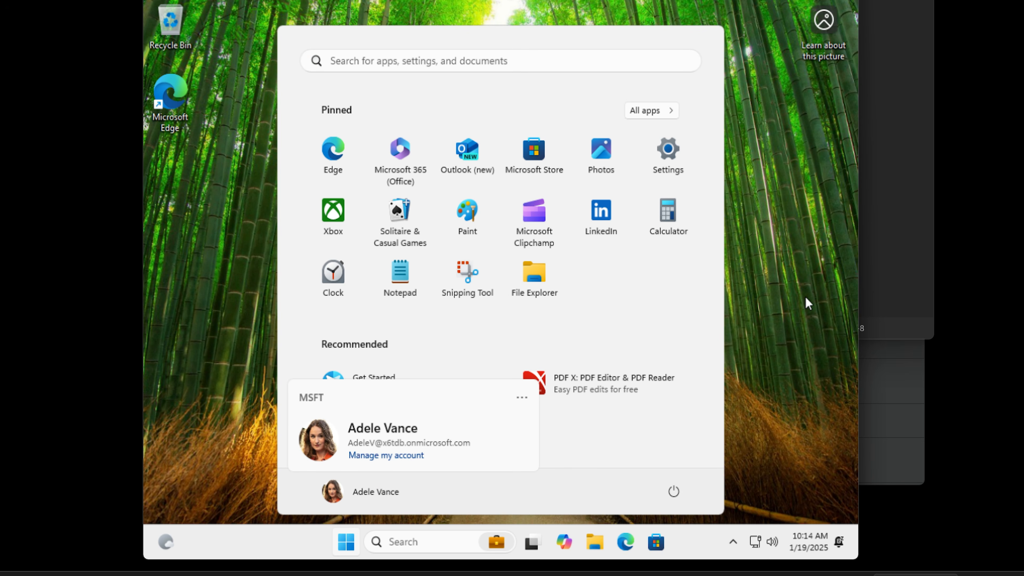
click(570, 500)
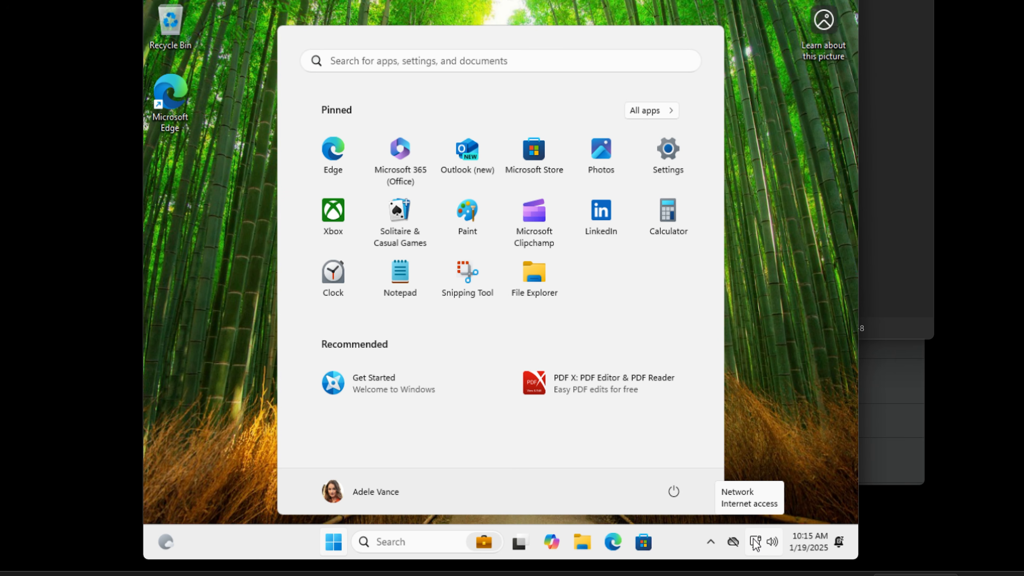
click(338, 543)
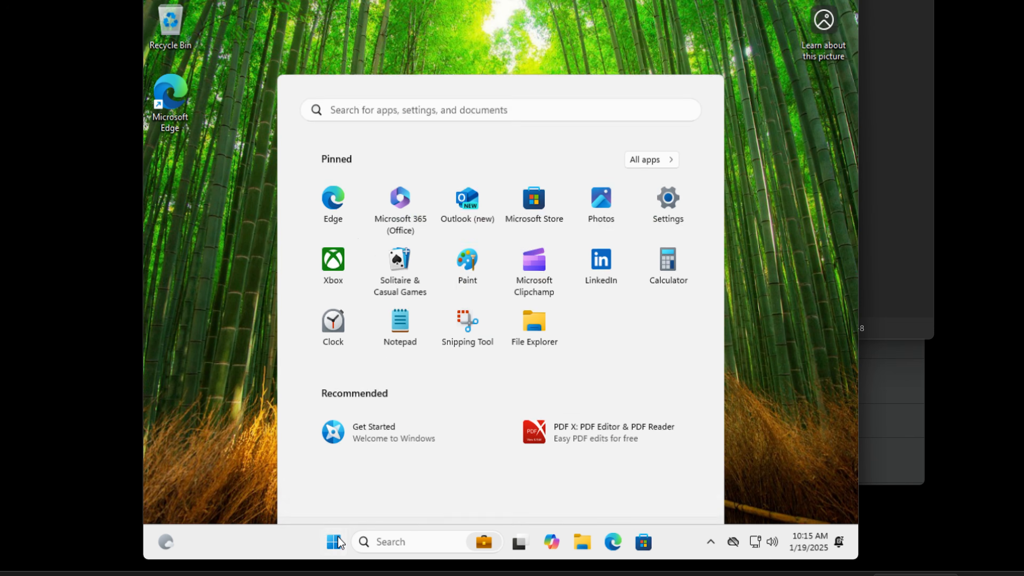
click(338, 542)
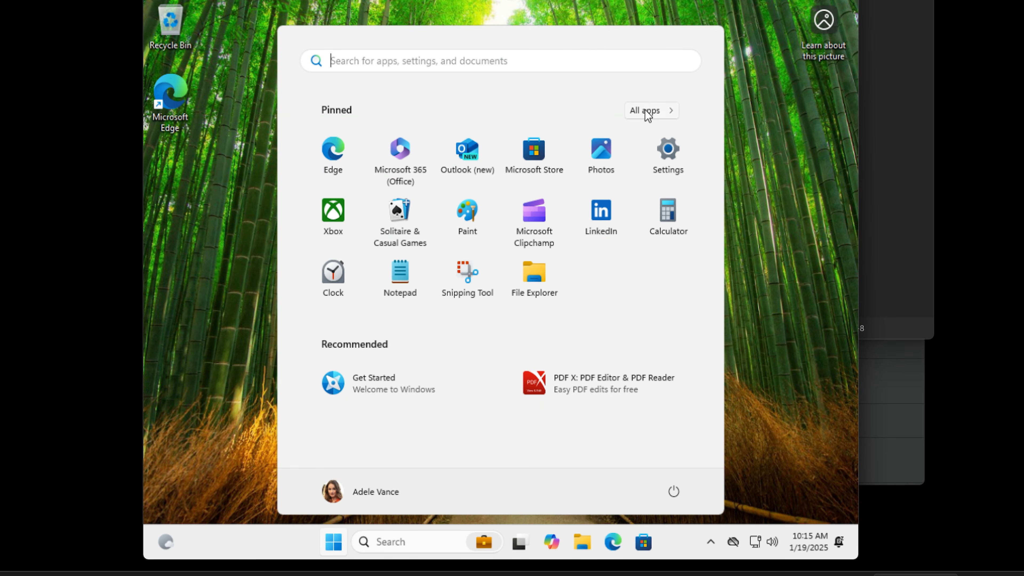
click(653, 110)
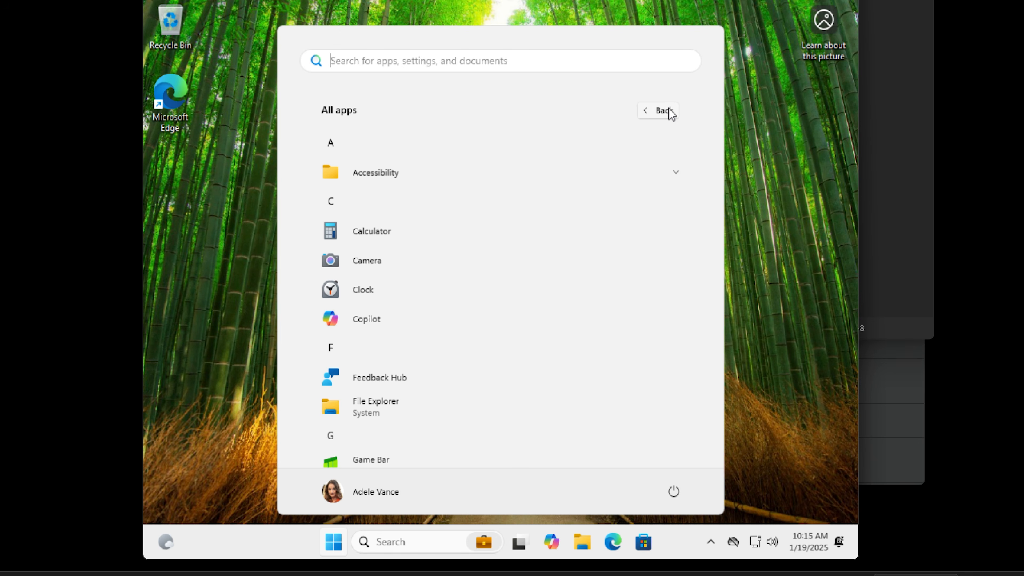
click(667, 111)
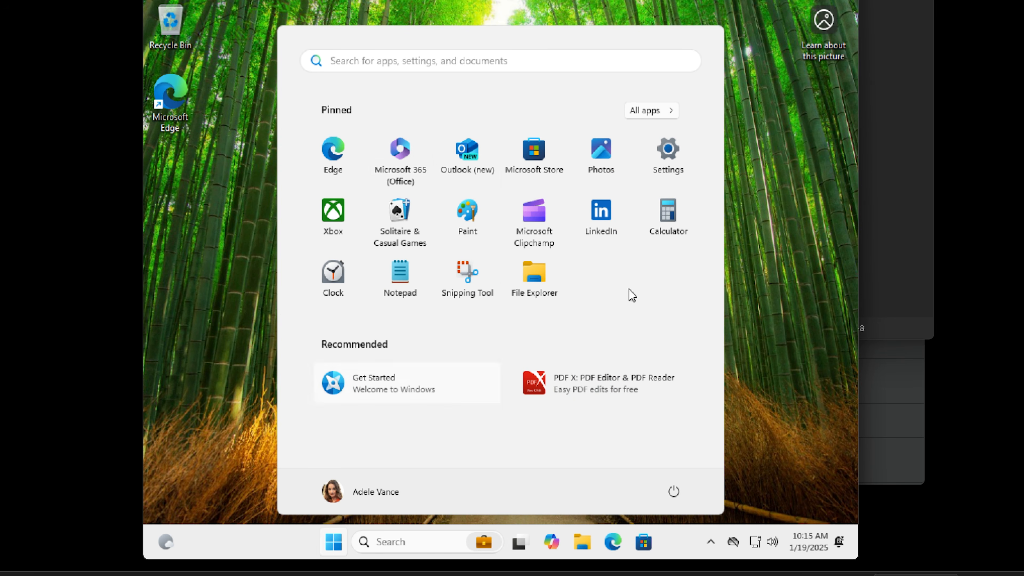
click(708, 534)
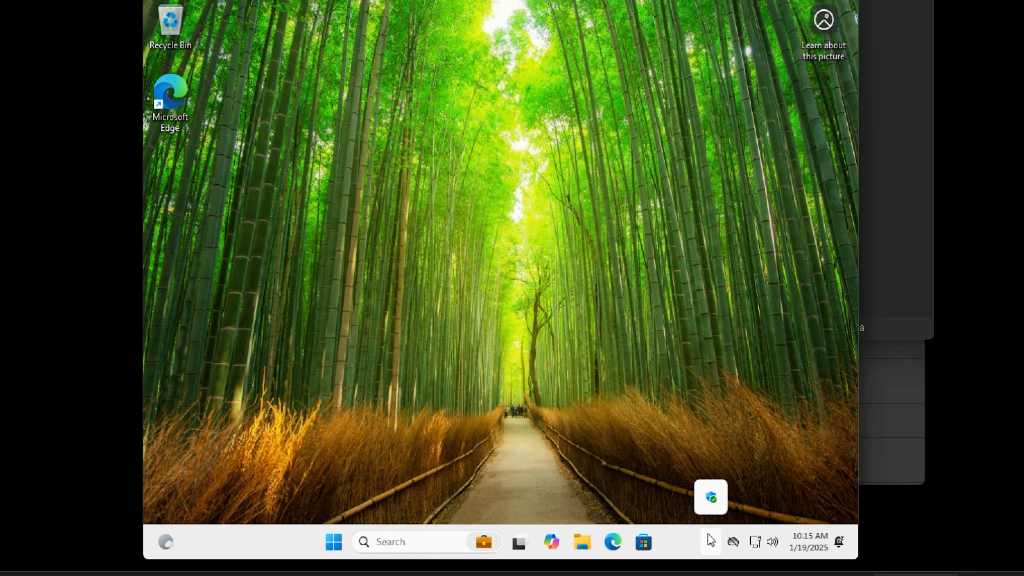
click(545, 408)
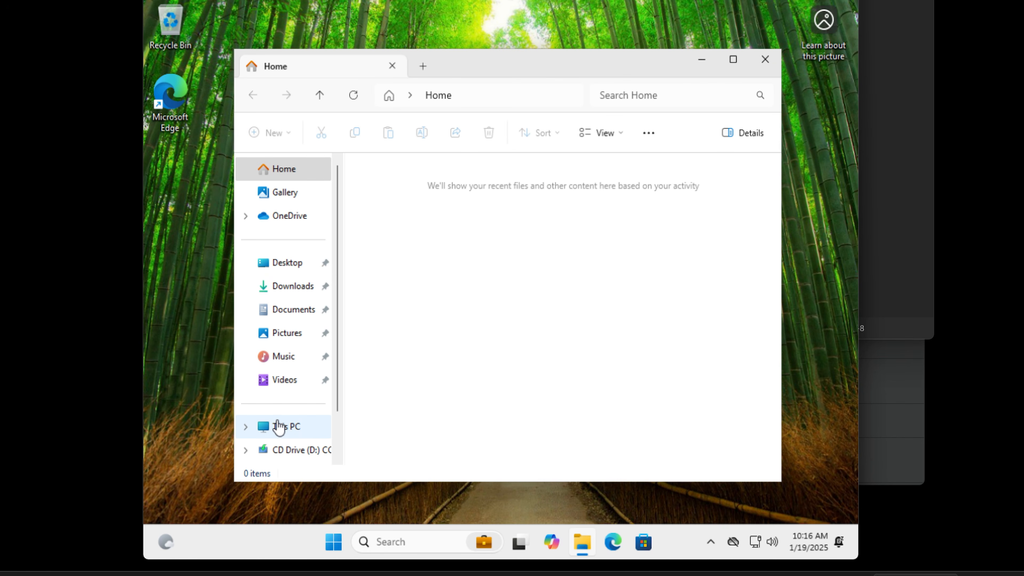
Browse This PC in File Explorer and inspect the Local Disk (C:) drive
click(279, 428)
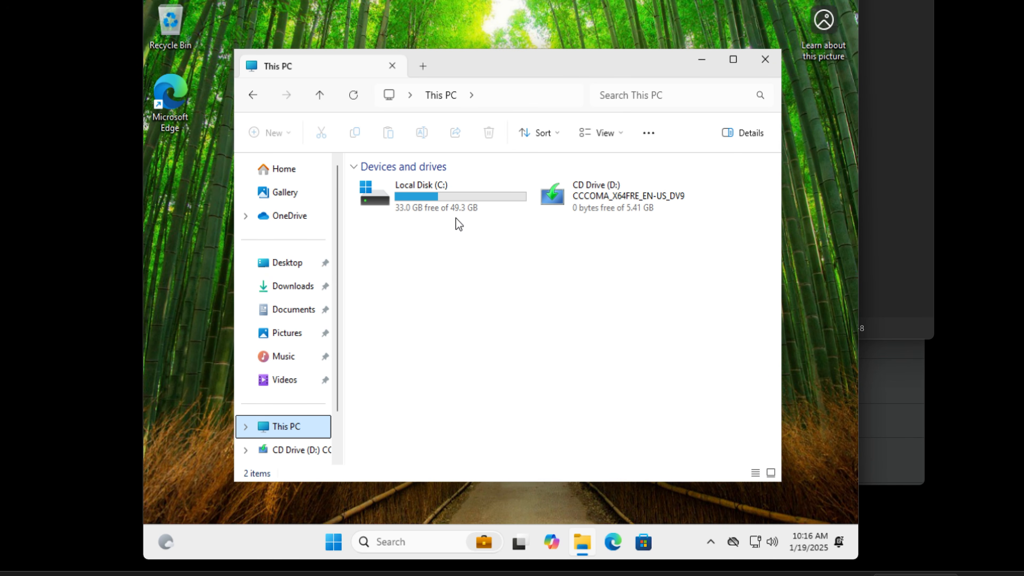
click(468, 191)
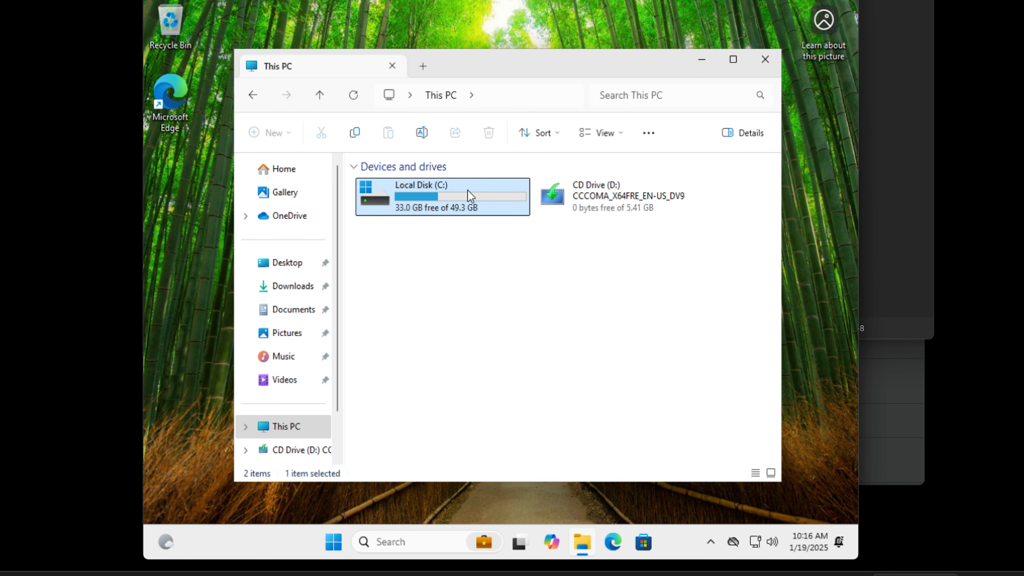
right_click(421, 193)
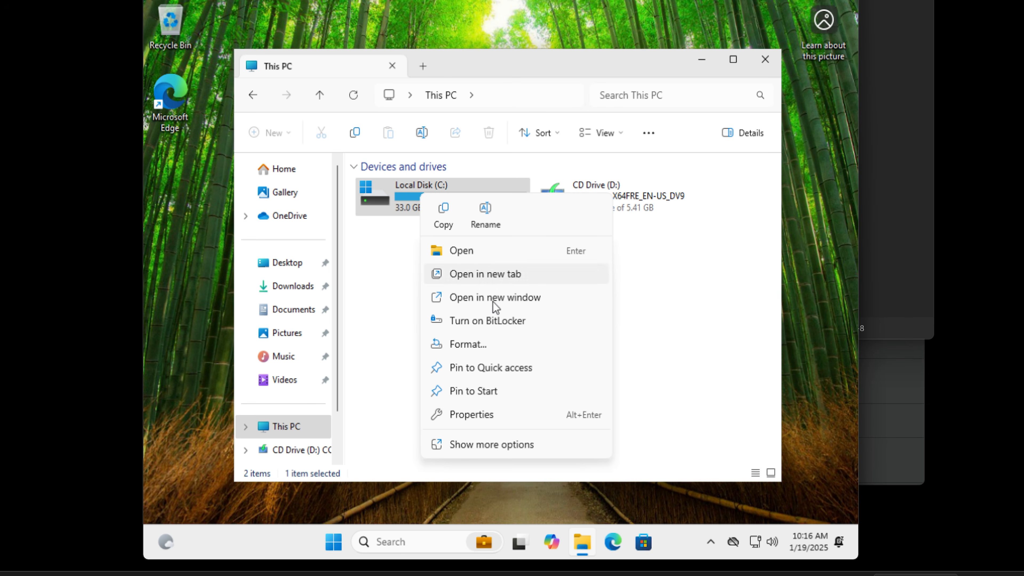
click(381, 294)
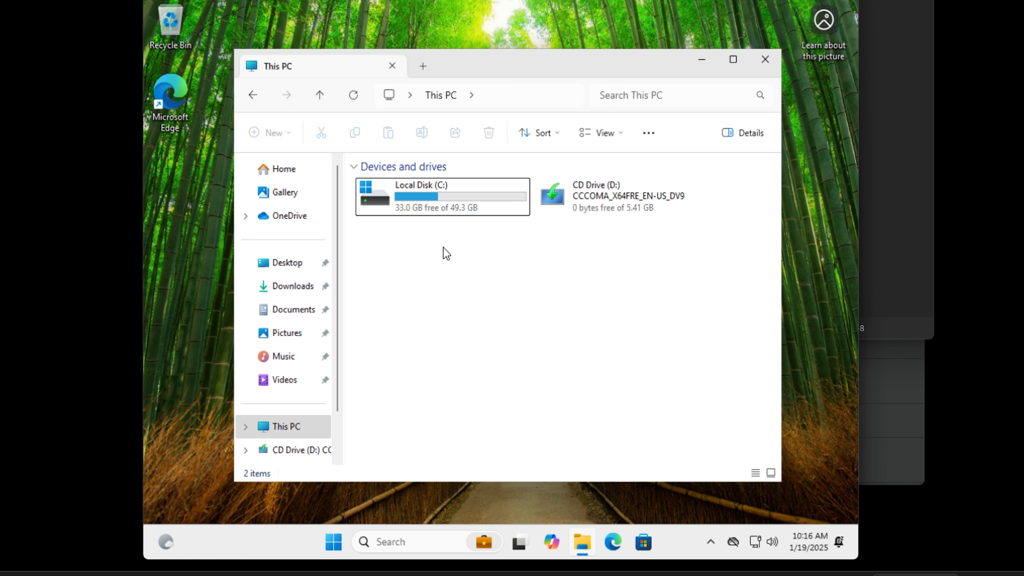
mouse_move(446, 200)
click(334, 538)
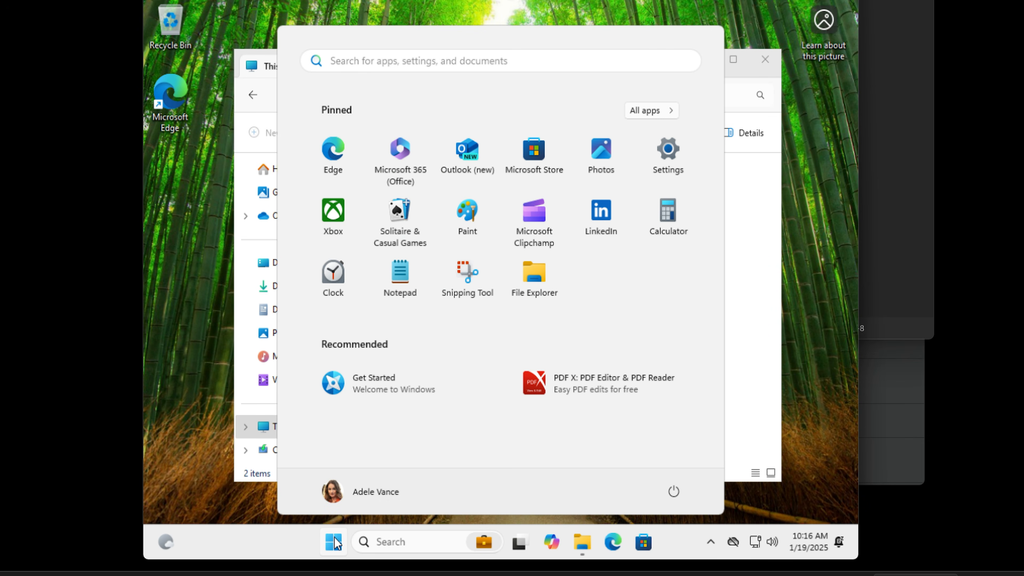
click(845, 175)
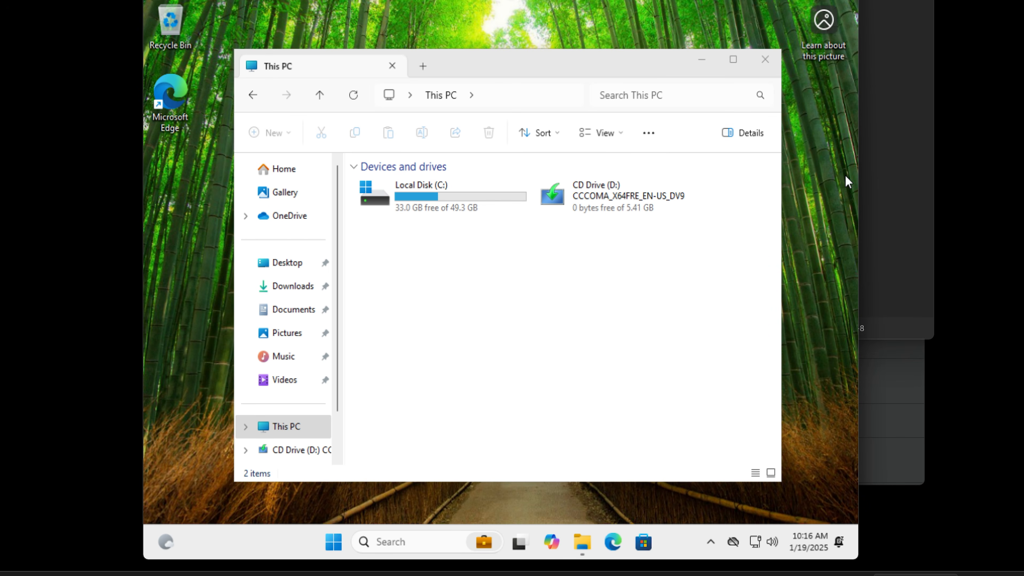
Refresh the Intune devices overview, then open the Windows devices list and the enrolled DESKTOP device's details
click(521, 542)
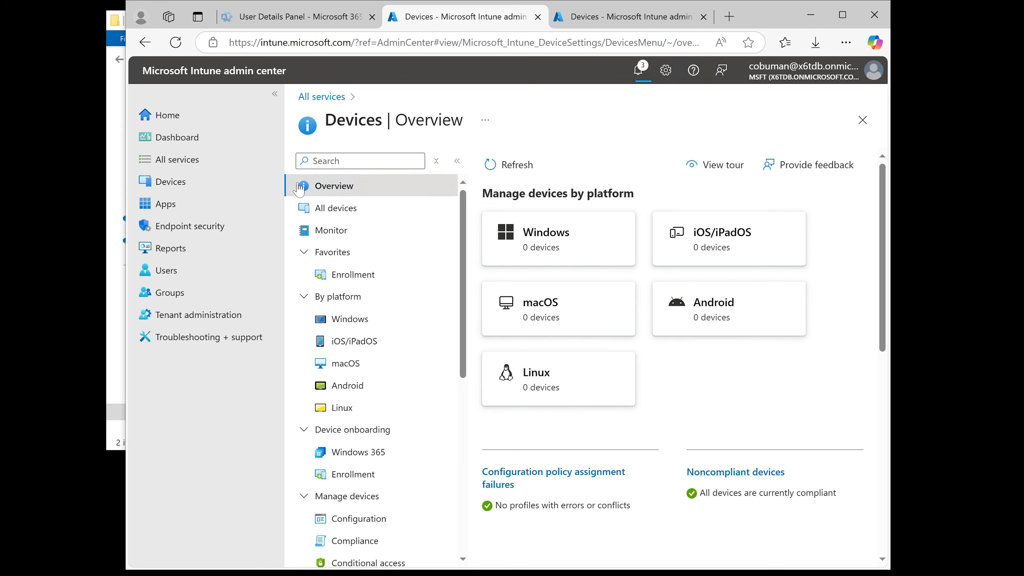
click(523, 168)
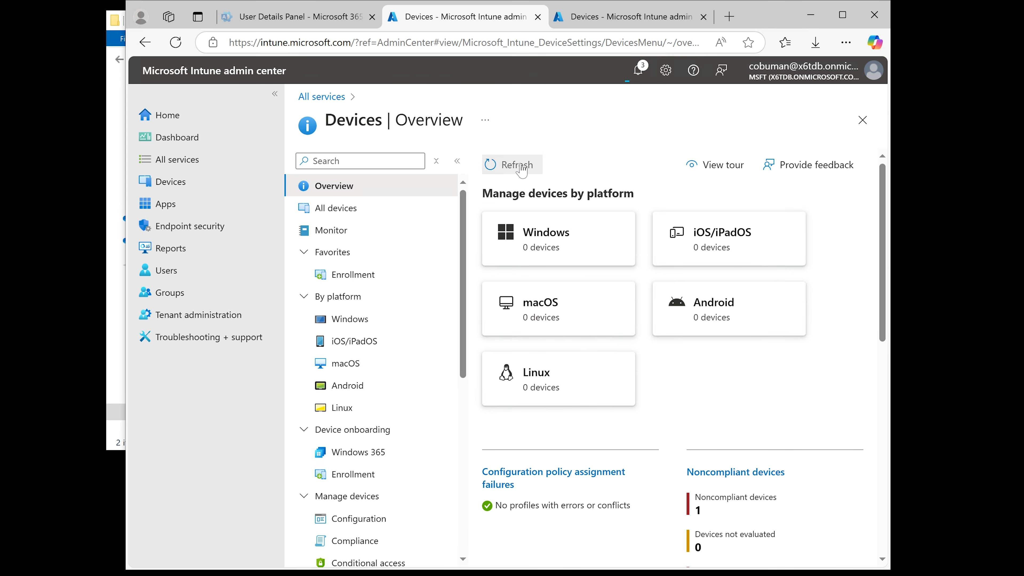
click(563, 243)
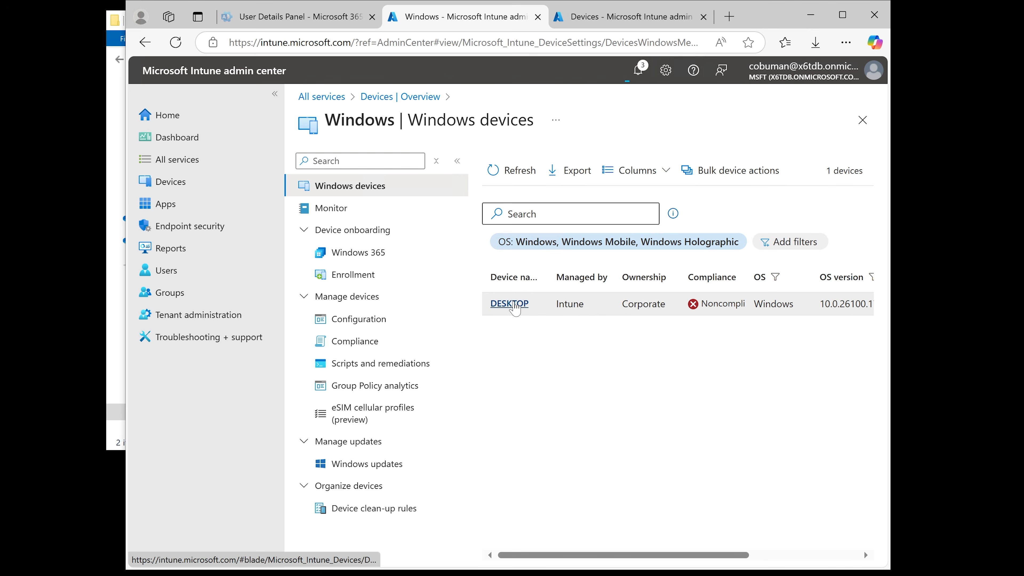
click(515, 303)
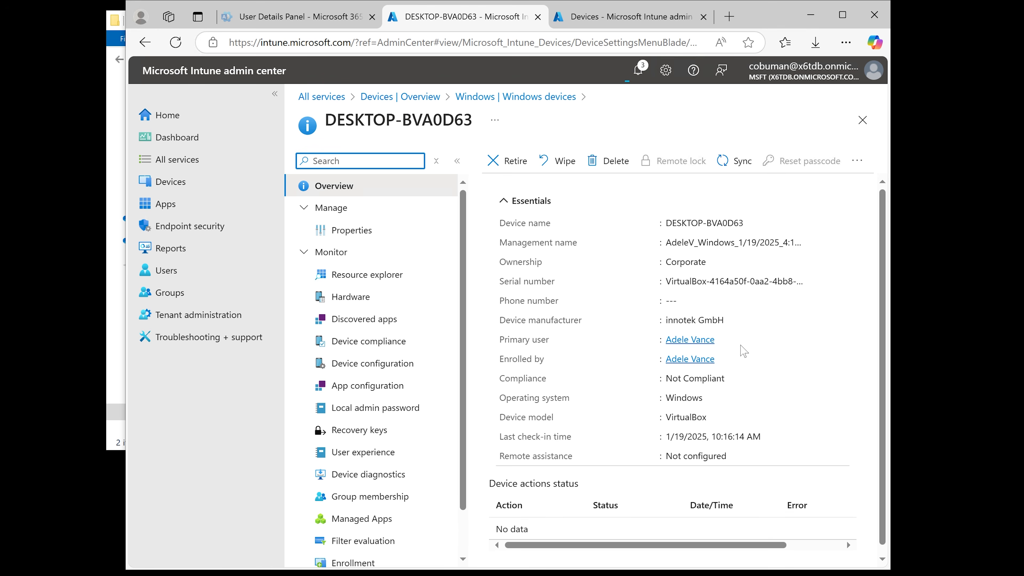
Sync the DESKTOP-BVA0D63 device from its overview page, confirming the sync
click(732, 160)
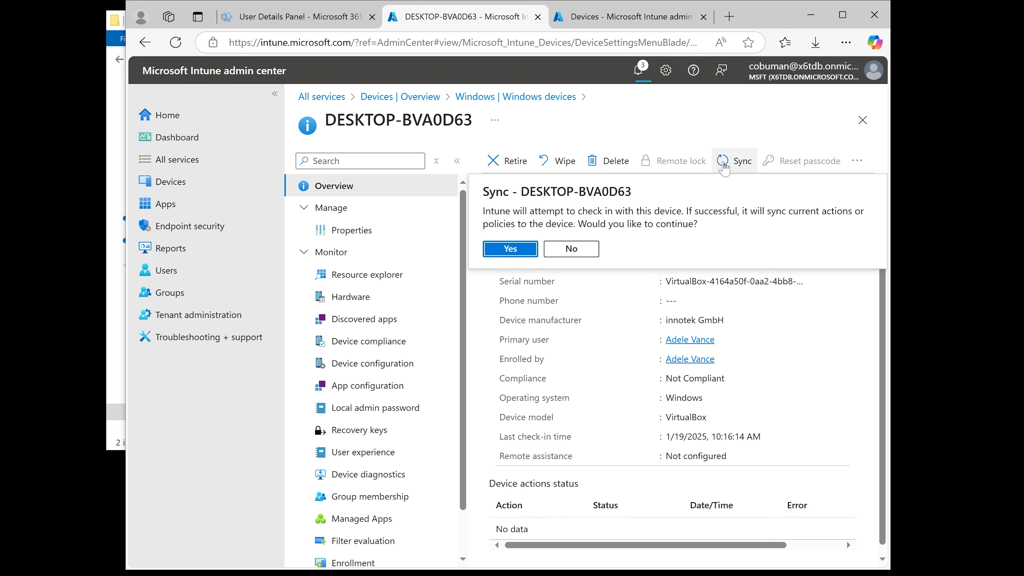
click(502, 250)
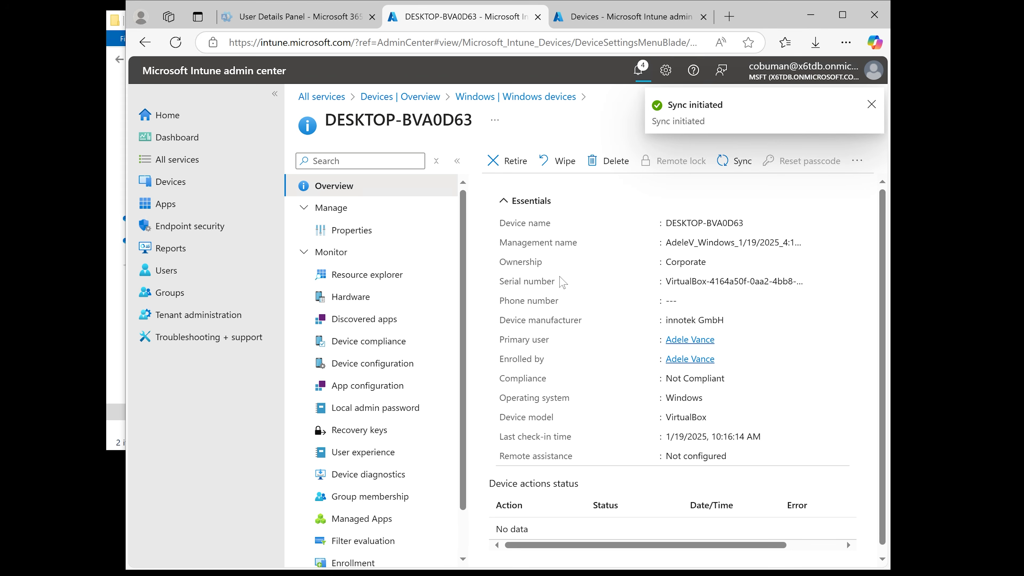
scroll(562, 283, down, 1)
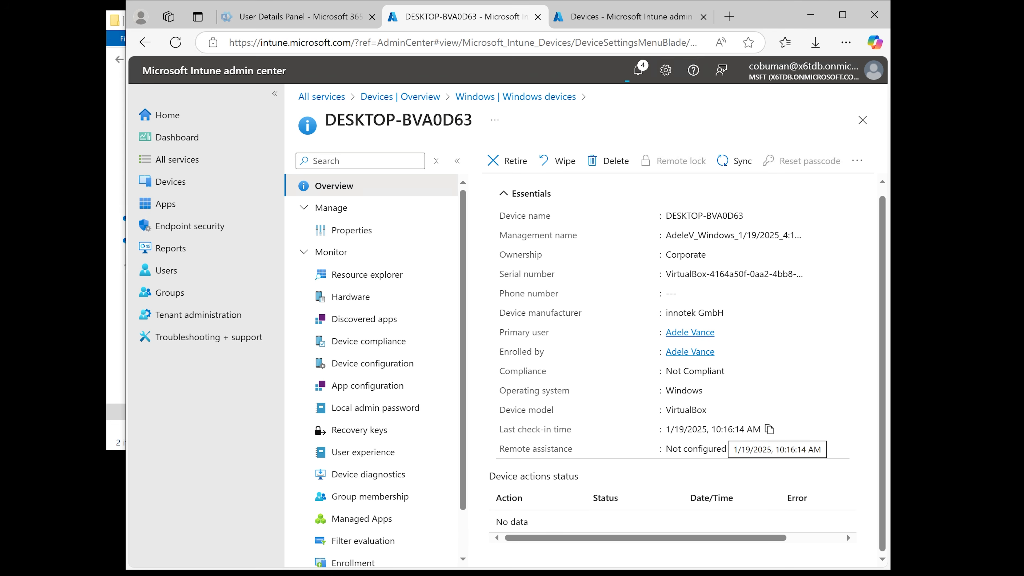
scroll(591, 403, up, 1)
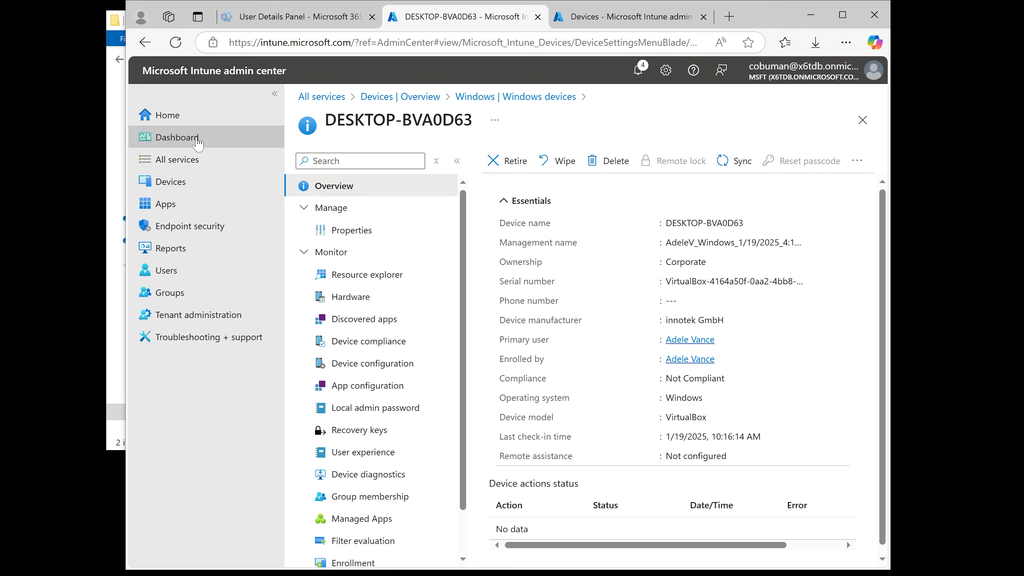
Return to the devices overview and open the Windows devices list
click(179, 182)
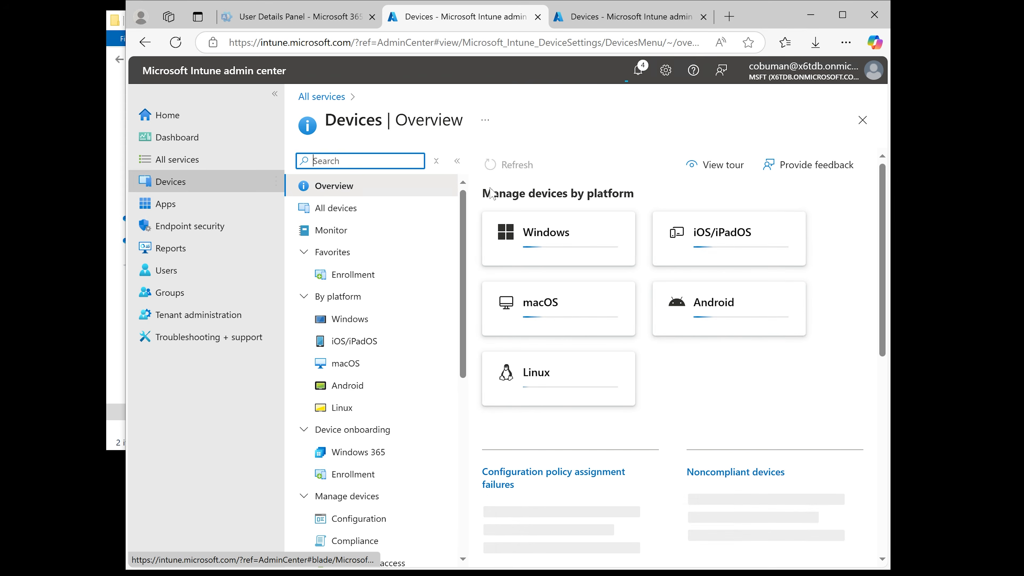
click(544, 238)
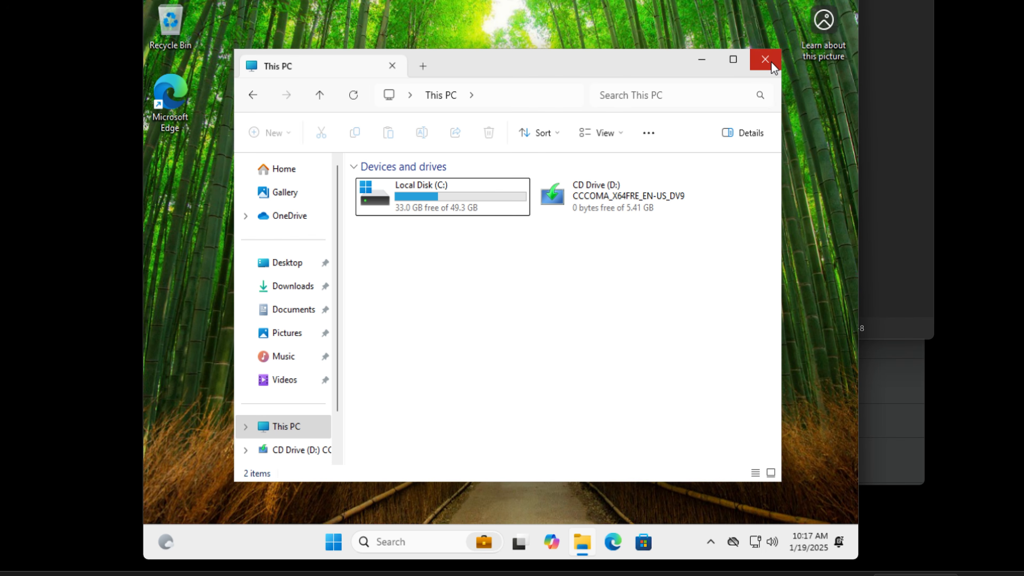
Close File Explorer on the enrolled PC
click(764, 59)
click(333, 542)
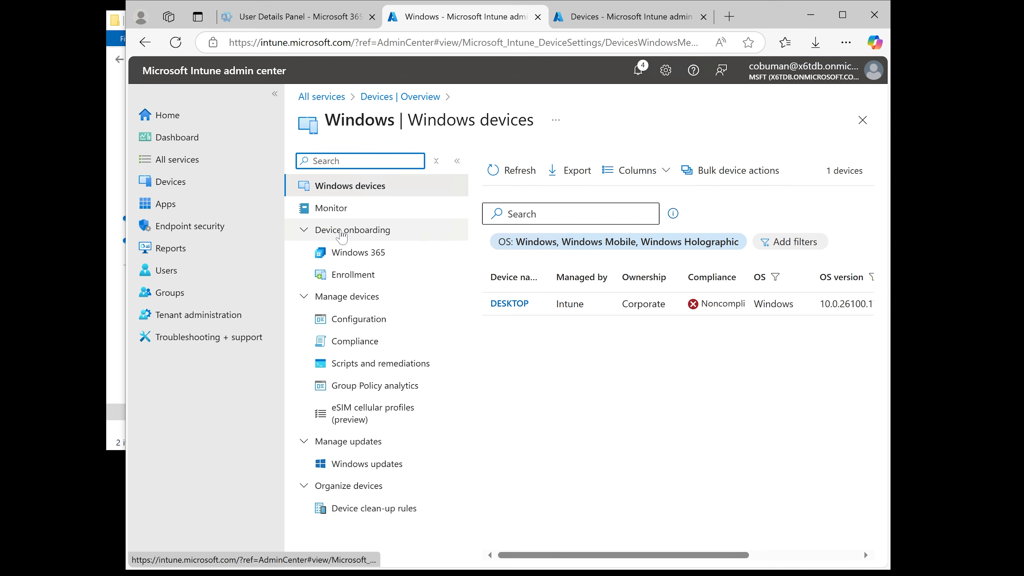
click(341, 232)
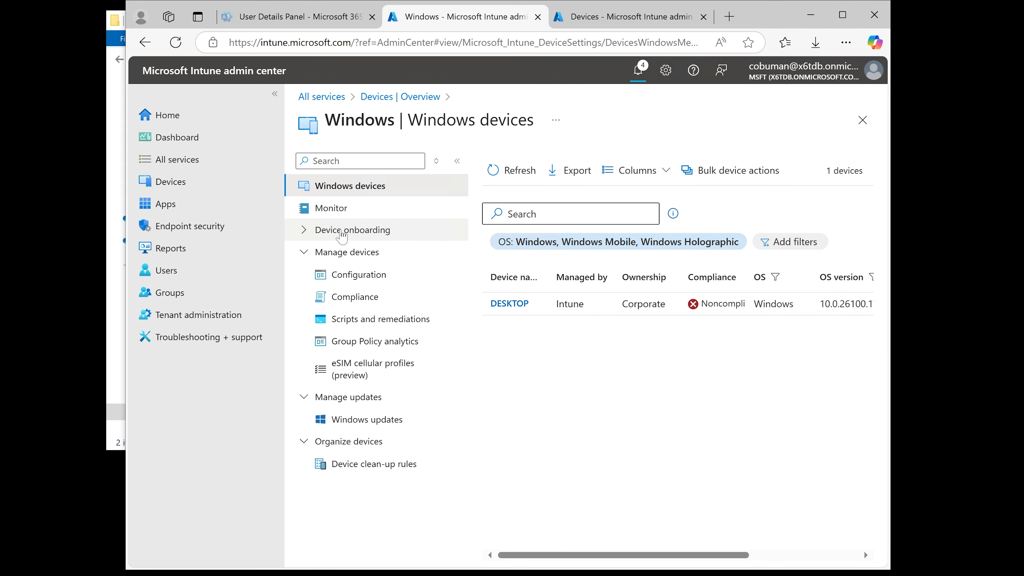
click(341, 232)
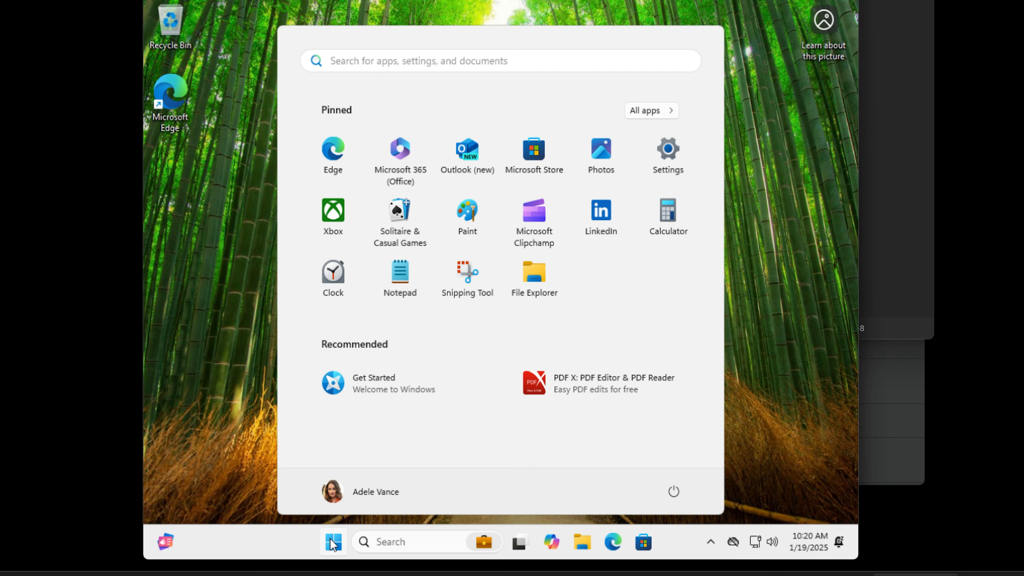
Browse the Start menu's All apps list on the enrolled PC for the deployed apps
click(661, 114)
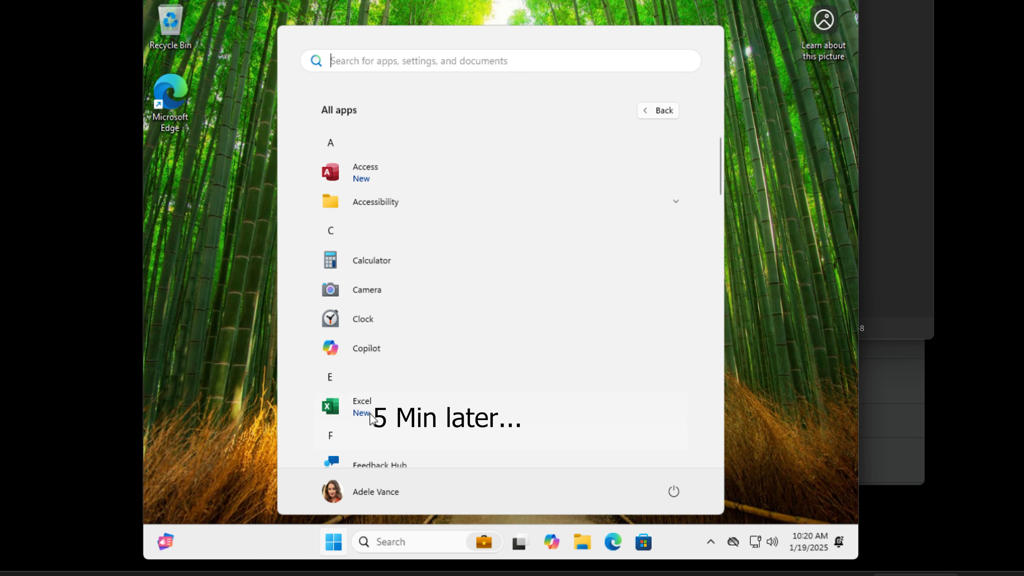
scroll(398, 184, down, 4)
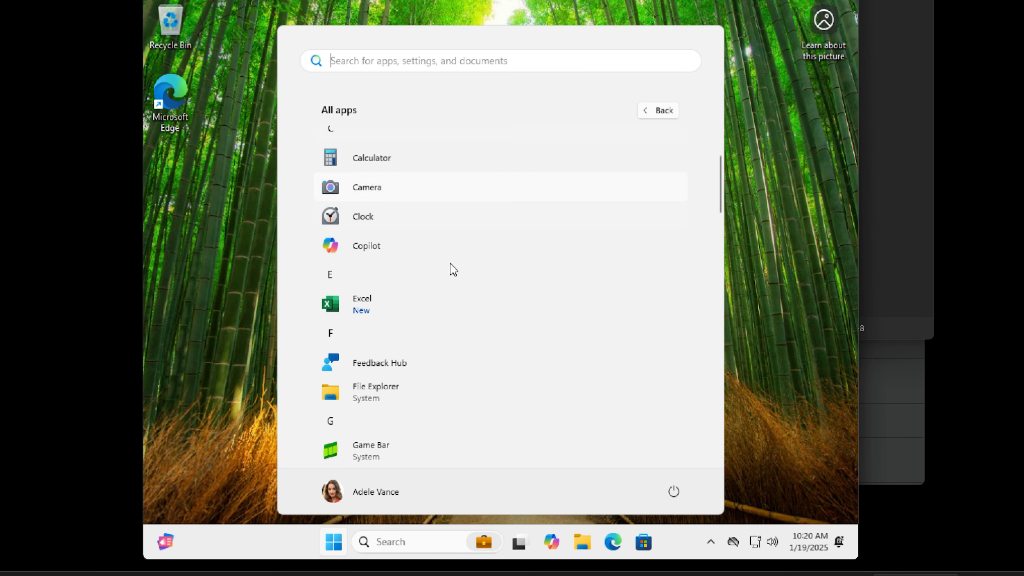
scroll(454, 268, down, 4)
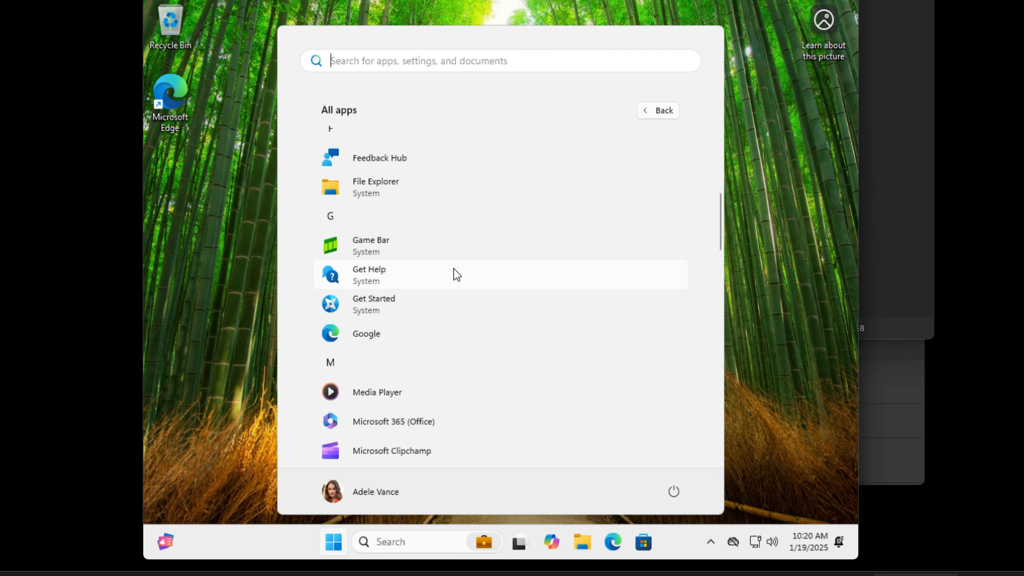
scroll(469, 357, down, 4)
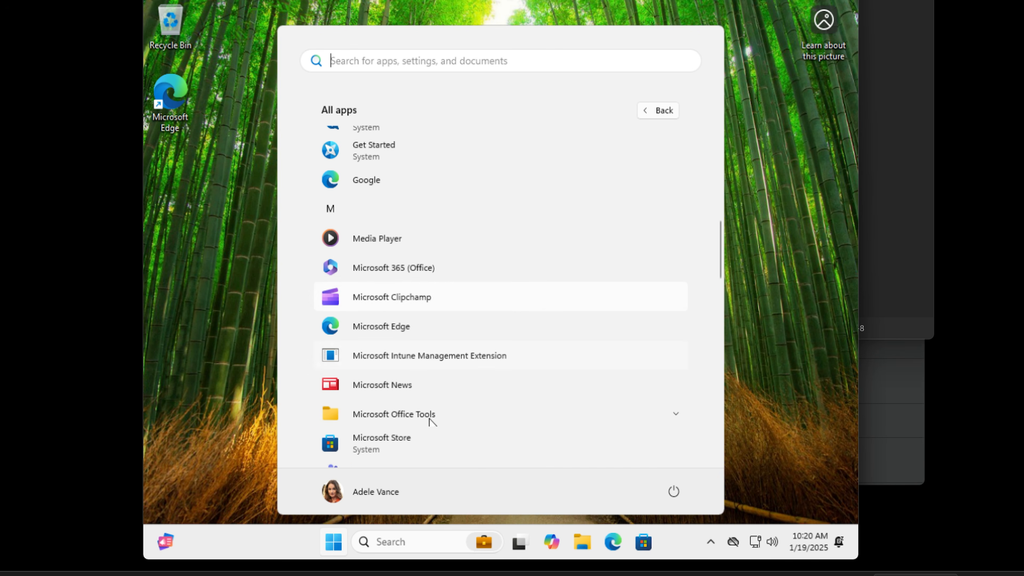
click(340, 543)
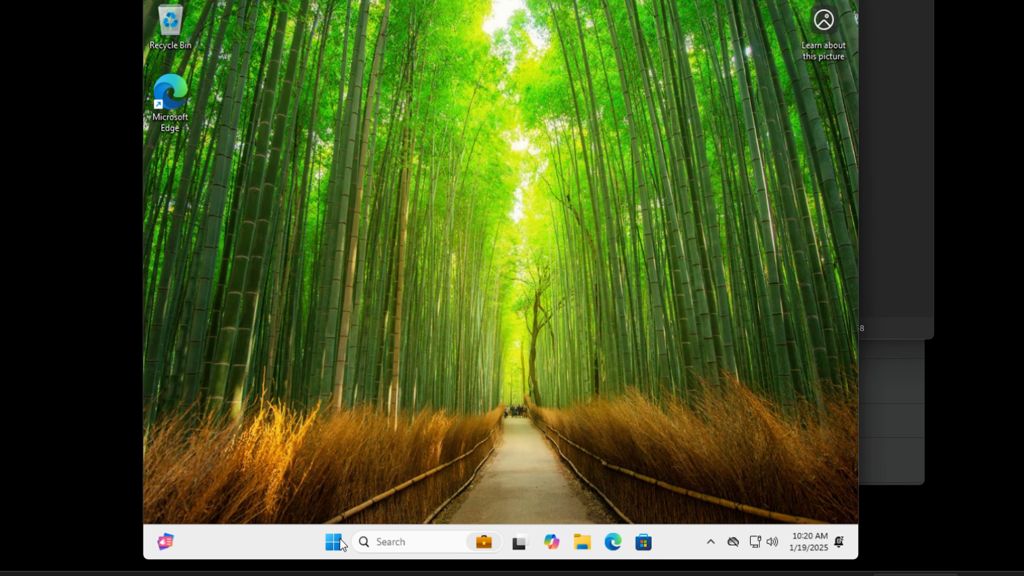
Open the System About page on the enrolled PC to view its device specifications
right_click(340, 545)
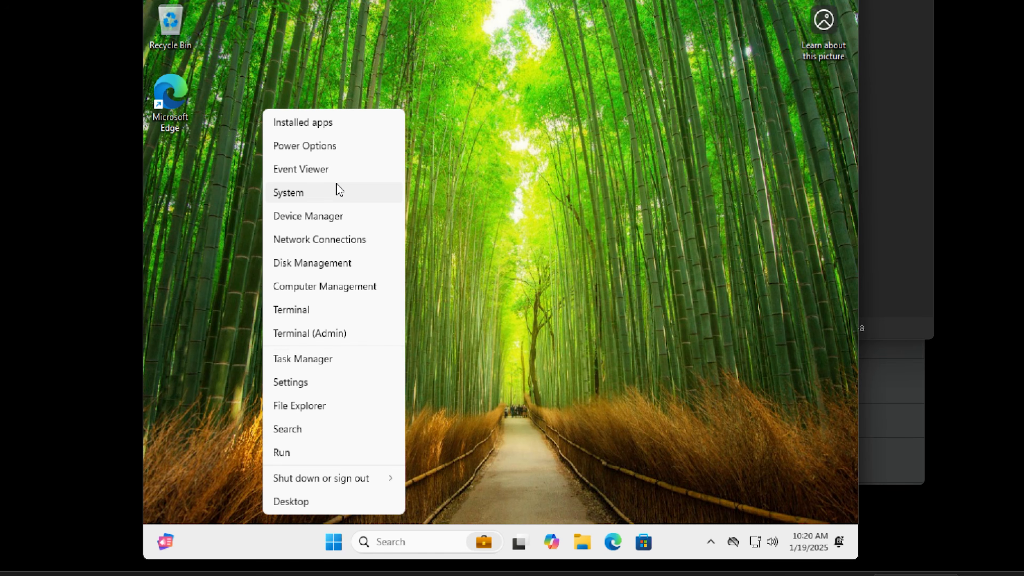
click(336, 190)
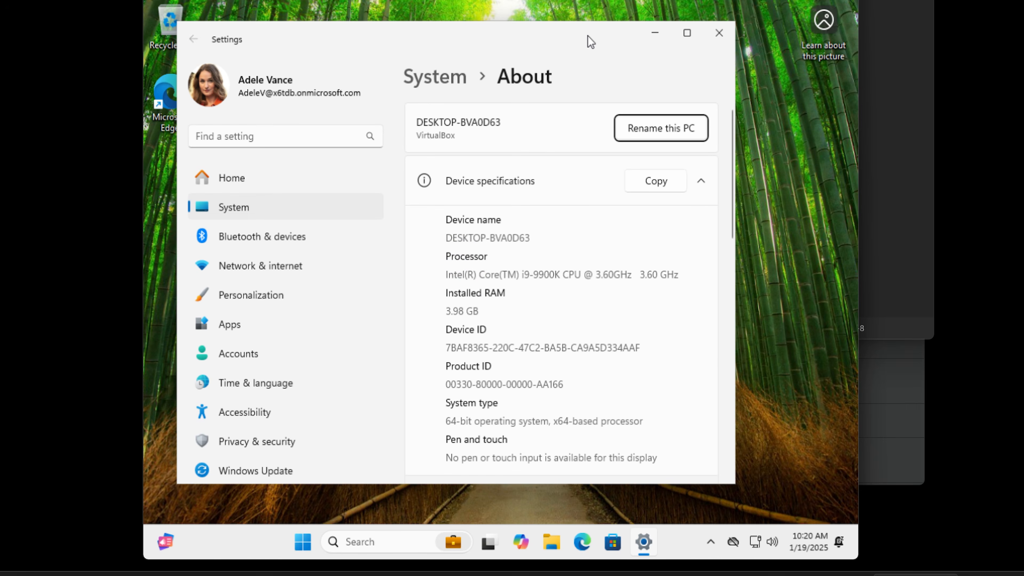
drag(589, 36, 632, 66)
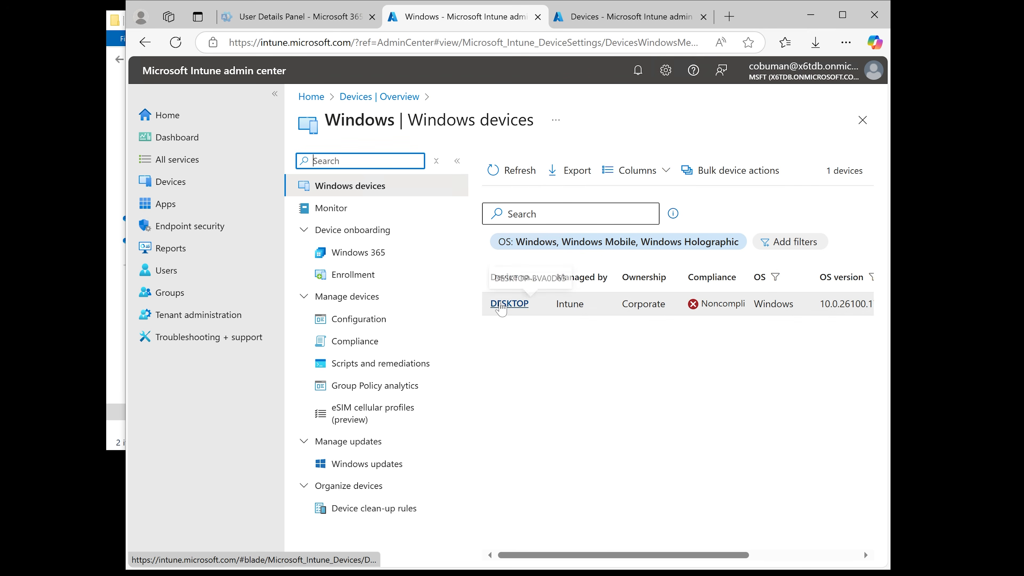
Open the DESKTOP-BVA0D63 device in Intune and select its device name
click(507, 301)
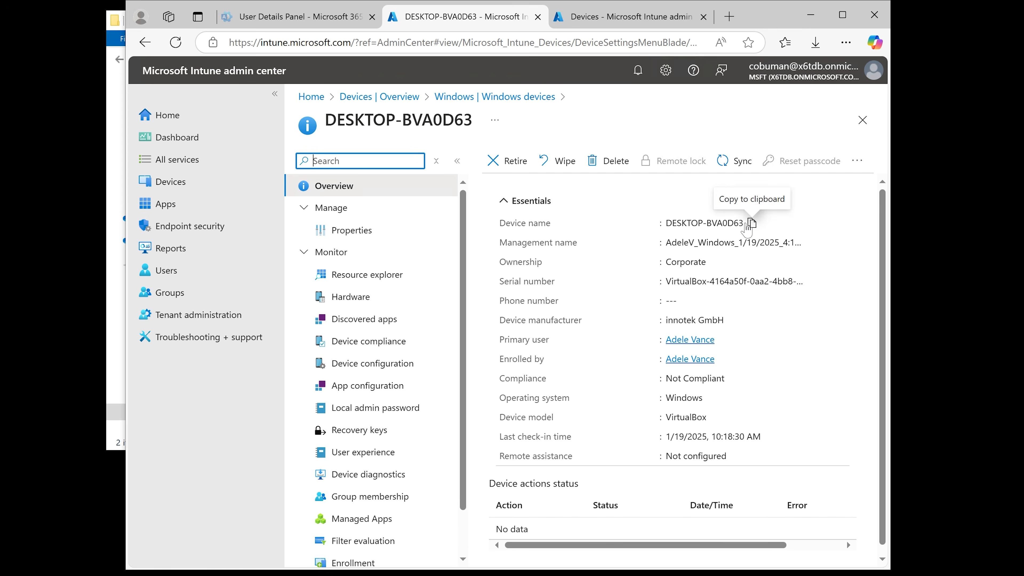
drag(739, 223, 677, 223)
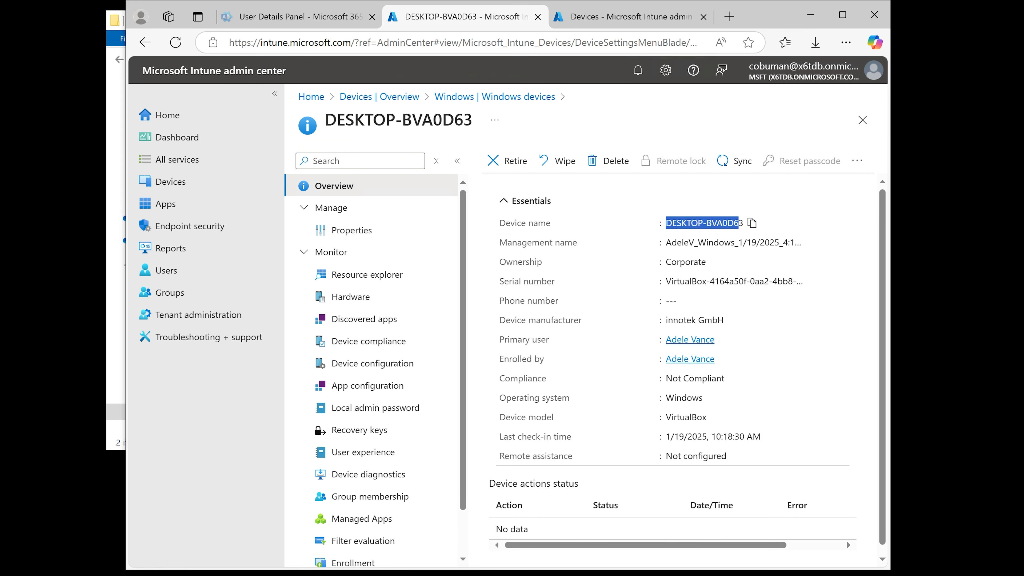
click(677, 245)
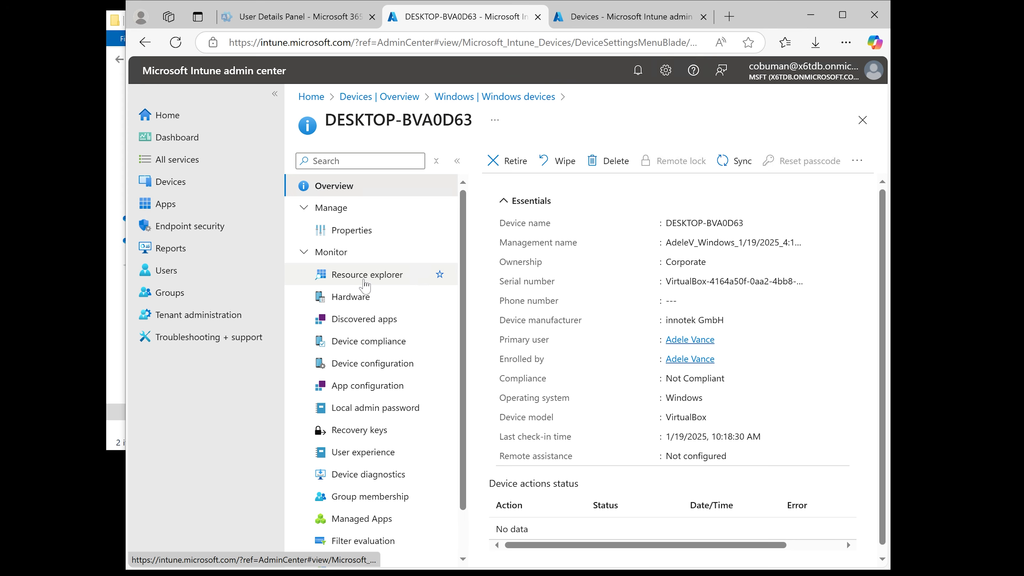
Open the device's Resource explorer and then its Device compliance page
click(364, 282)
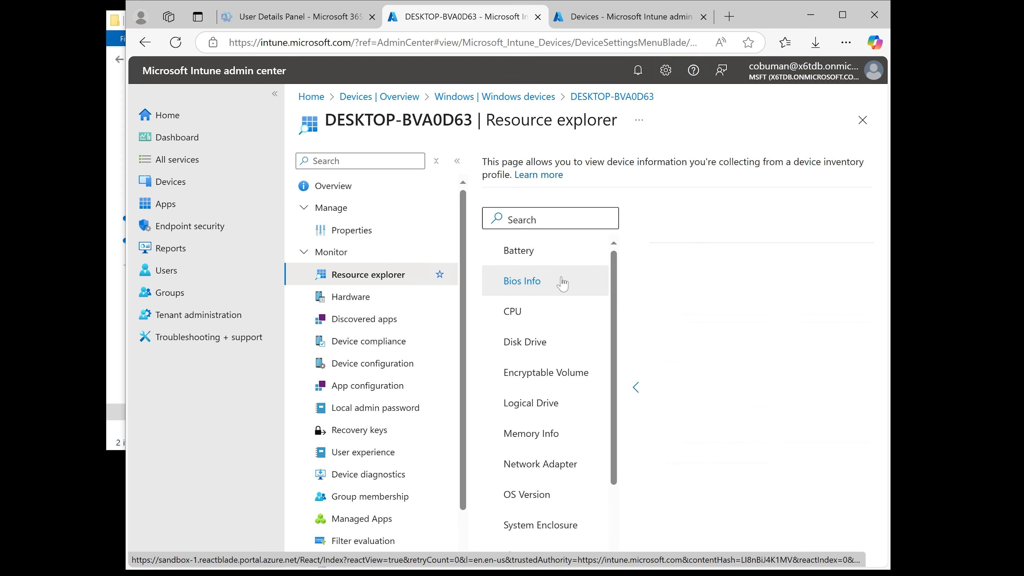
click(549, 339)
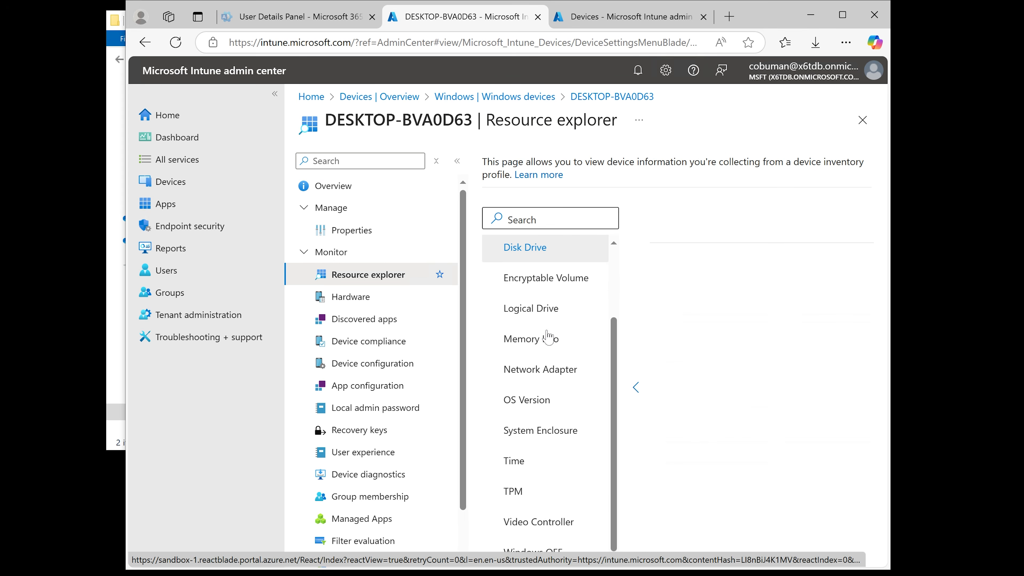
click(356, 343)
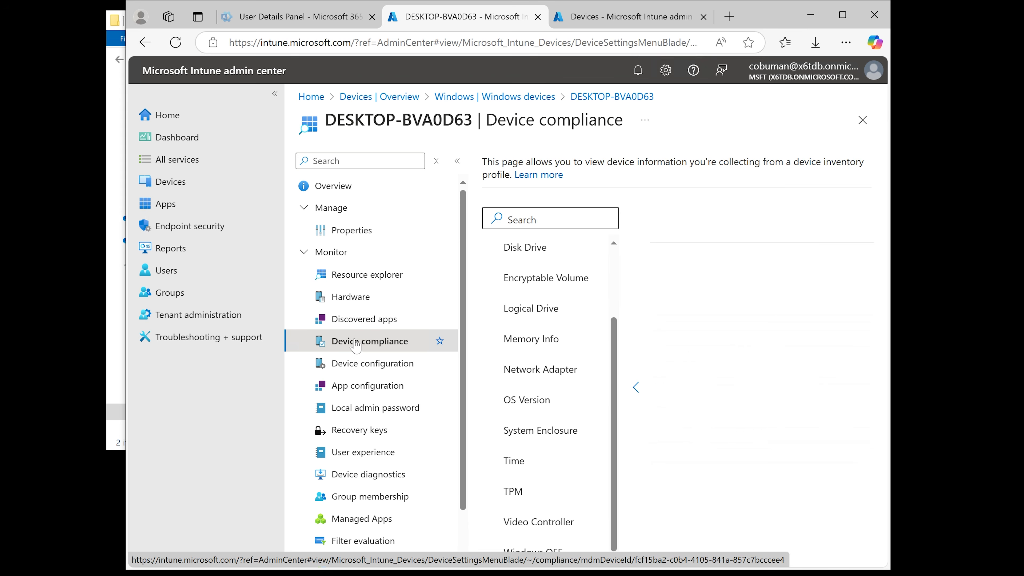
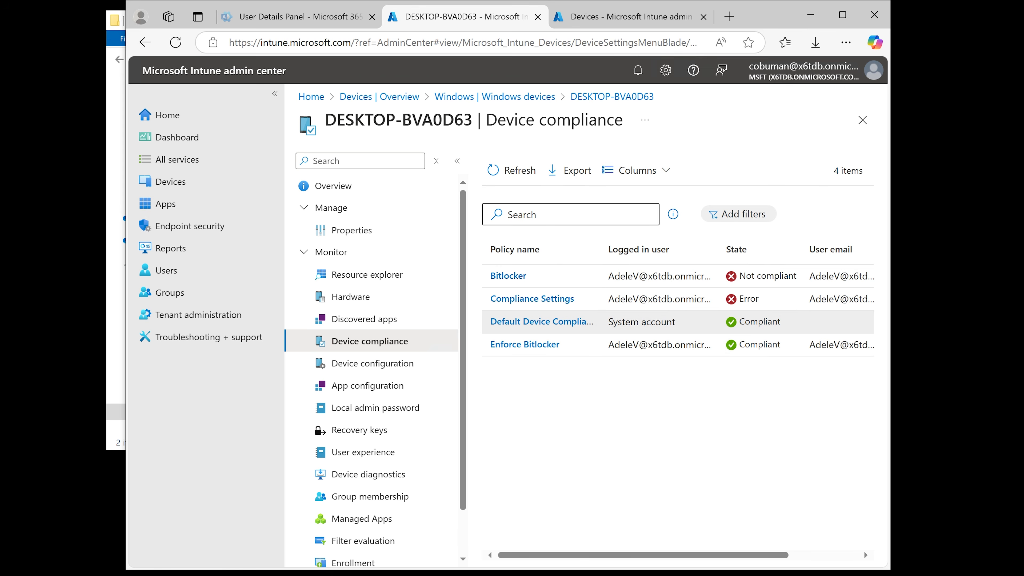
Review the Enforce Bitlocker policy's per-setting compliance for the device and return to its compliance list
click(542, 345)
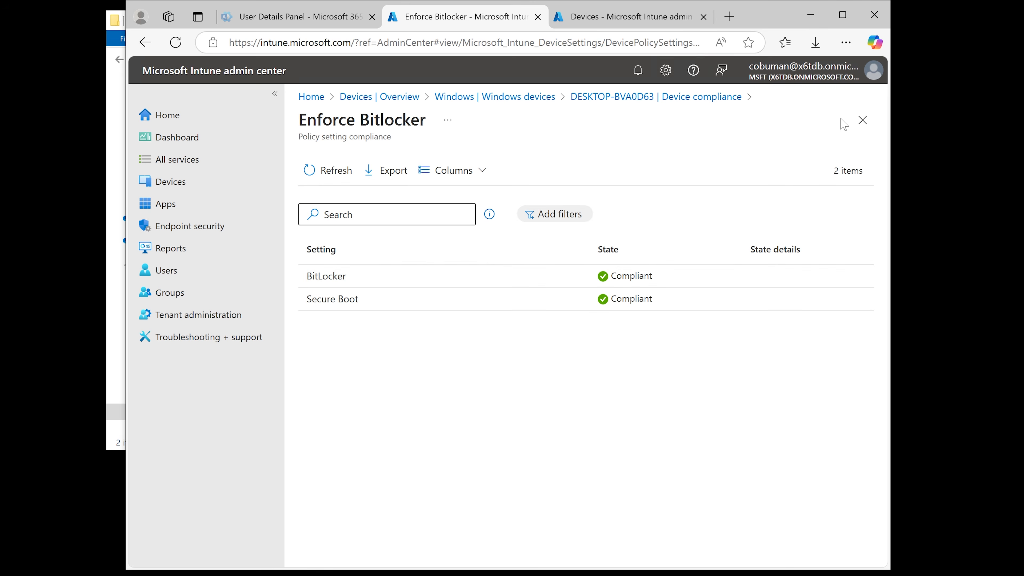
click(863, 119)
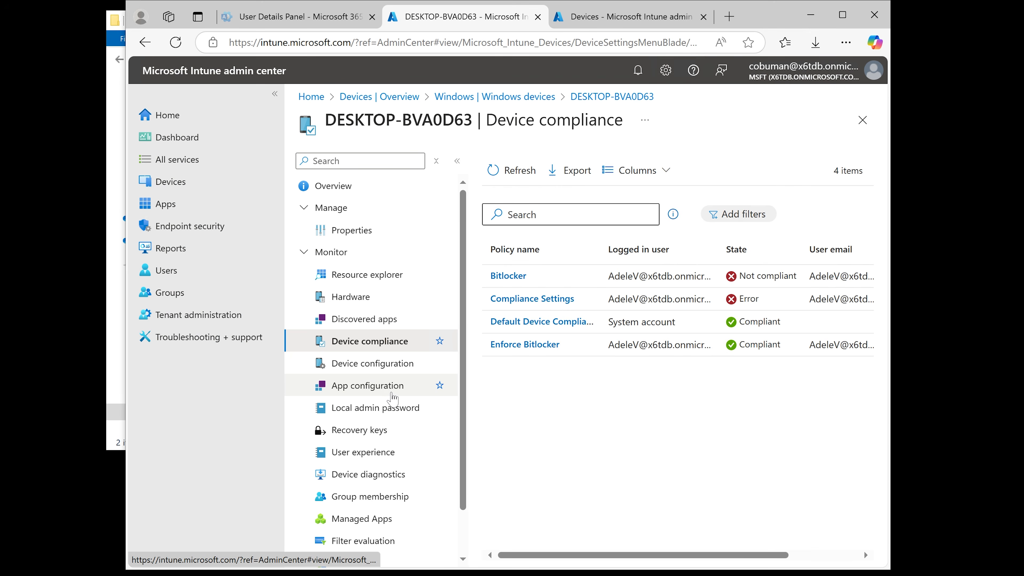
Browse the device's Recovery keys, Device diagnostics, Group membership and Managed Apps pages
scroll(387, 397, down, 1)
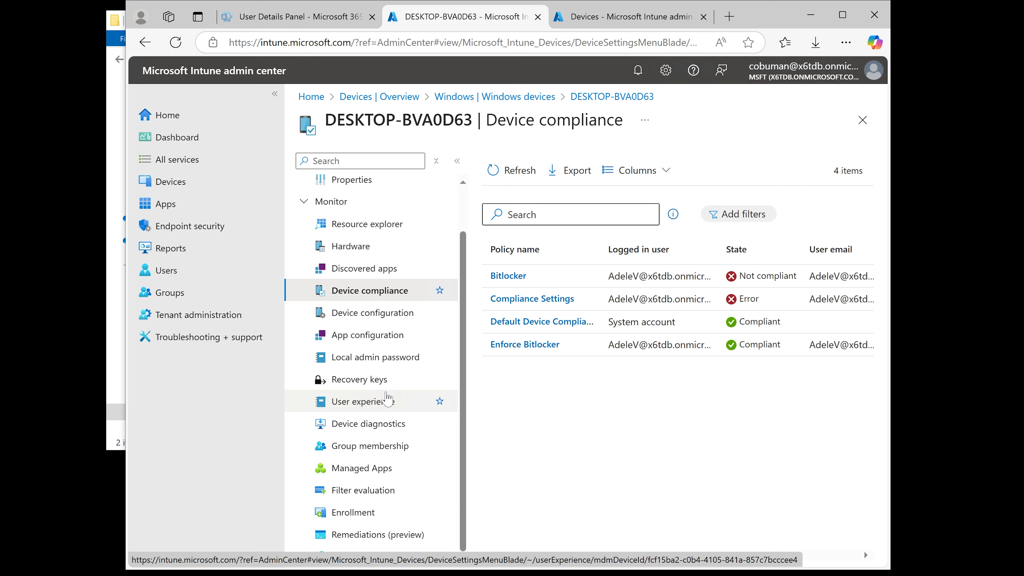
click(350, 385)
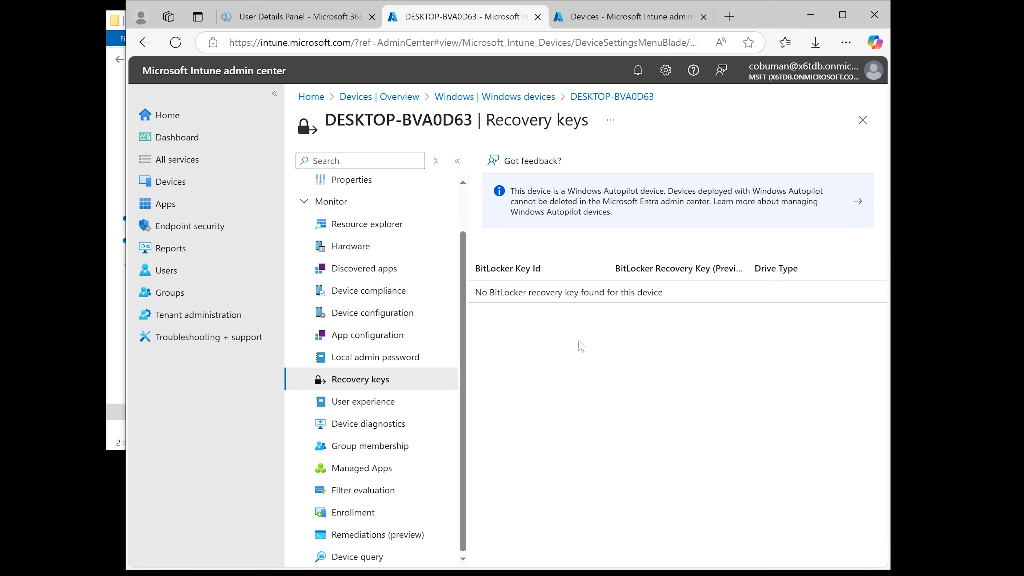
click(372, 430)
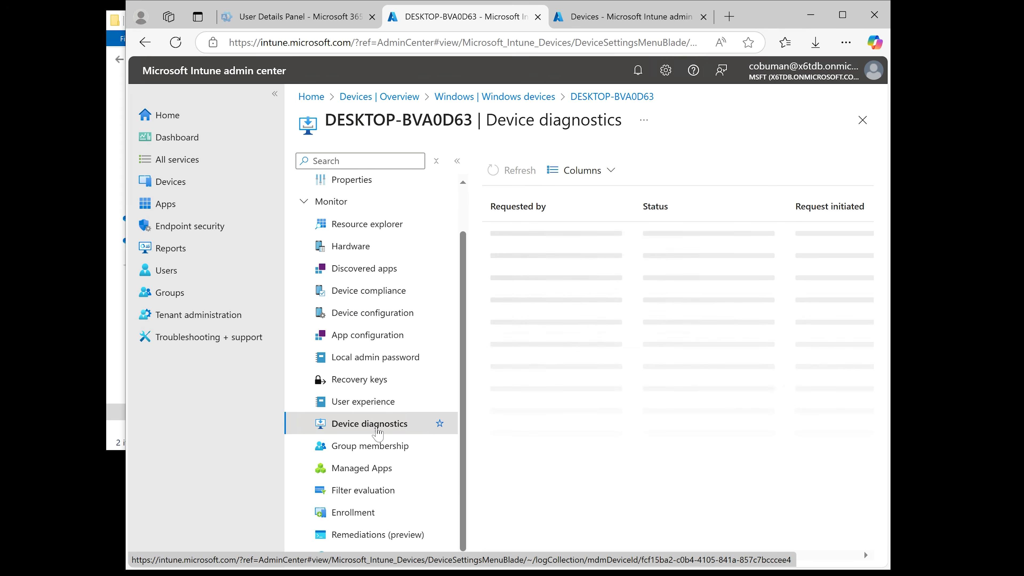
click(361, 453)
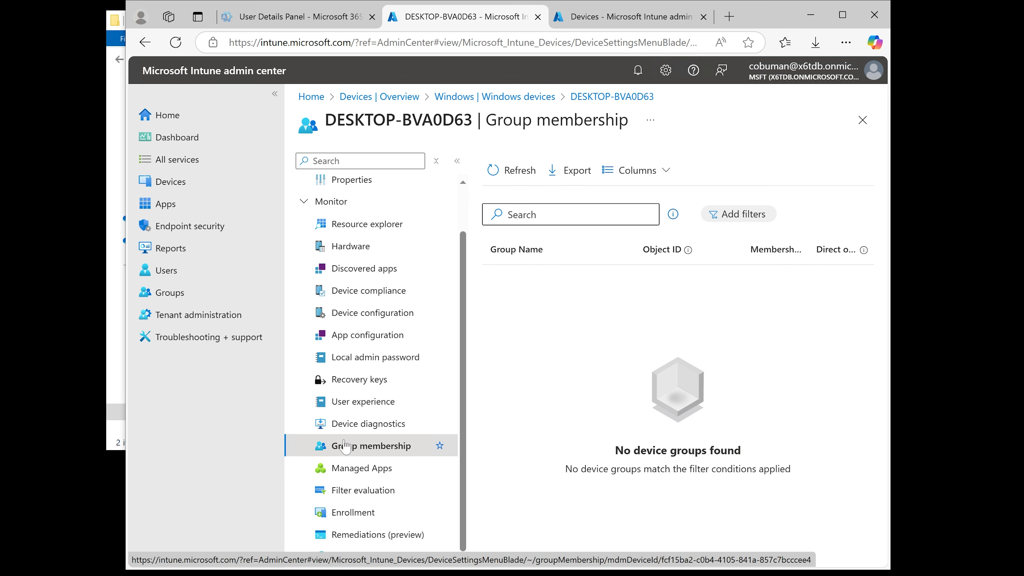
click(360, 470)
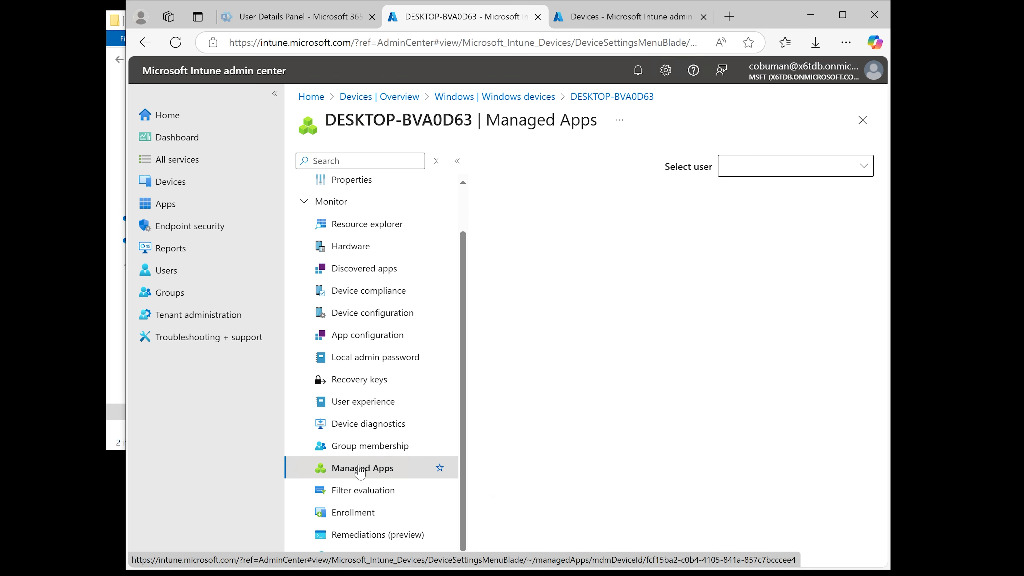
scroll(419, 267, up, 1)
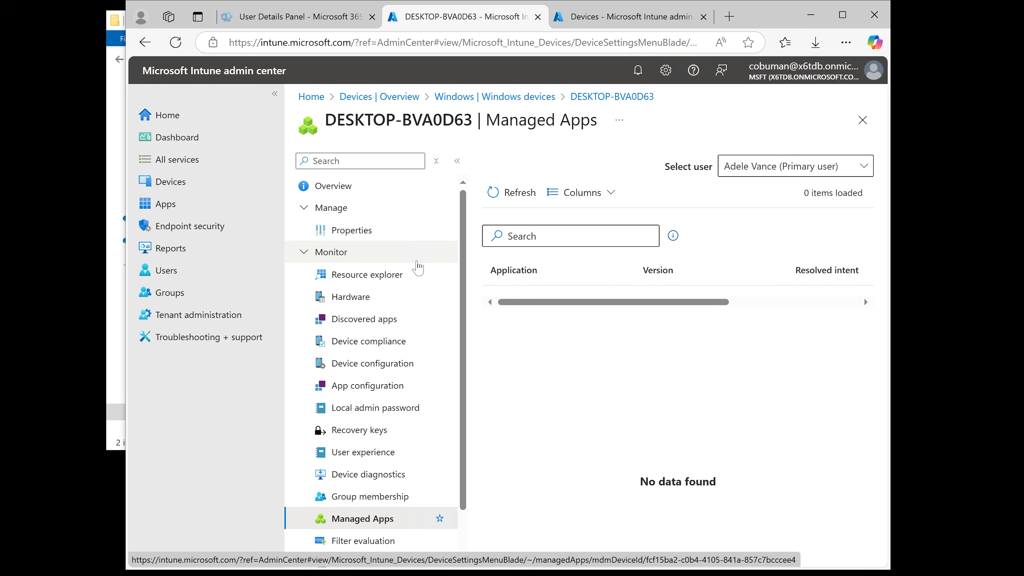
Open the device's Properties page and inspect the device category setting
click(349, 231)
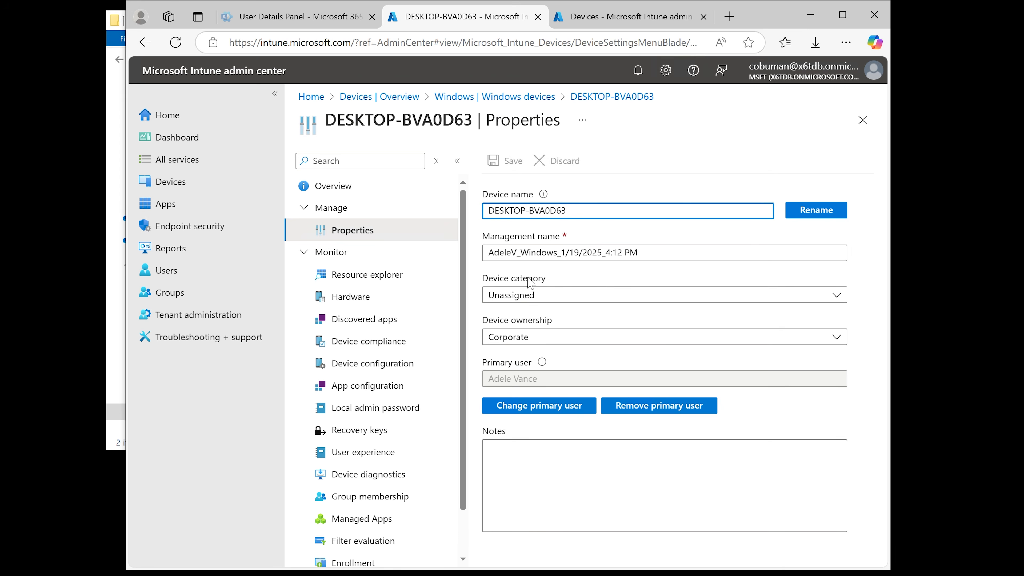
click(528, 300)
click(534, 293)
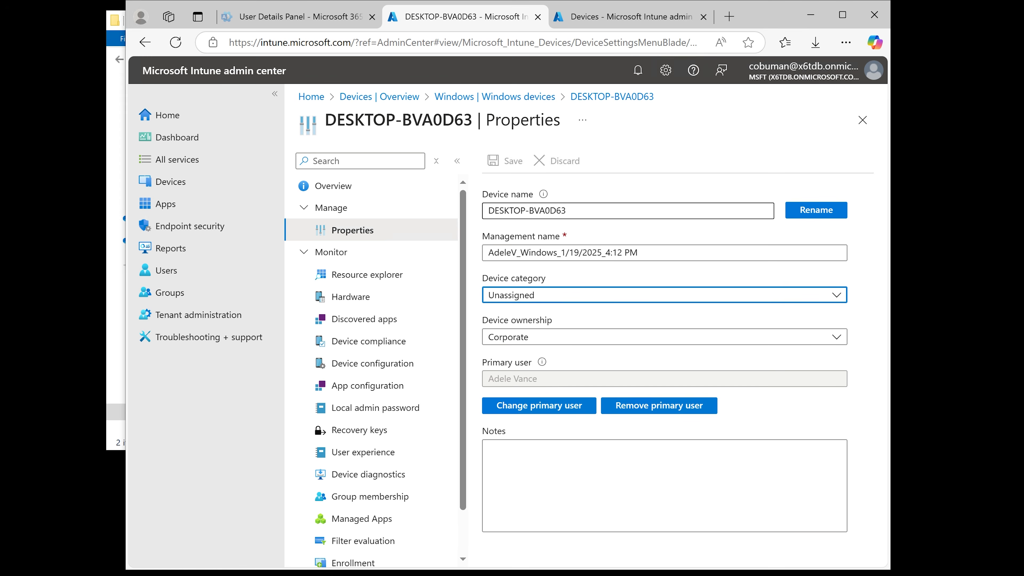
click(818, 214)
click(746, 404)
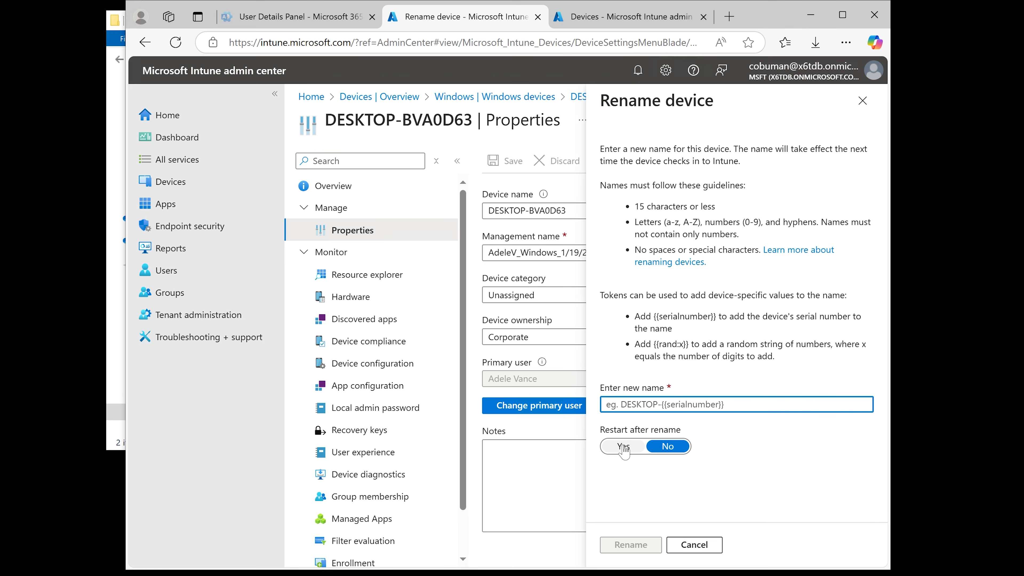
click(863, 101)
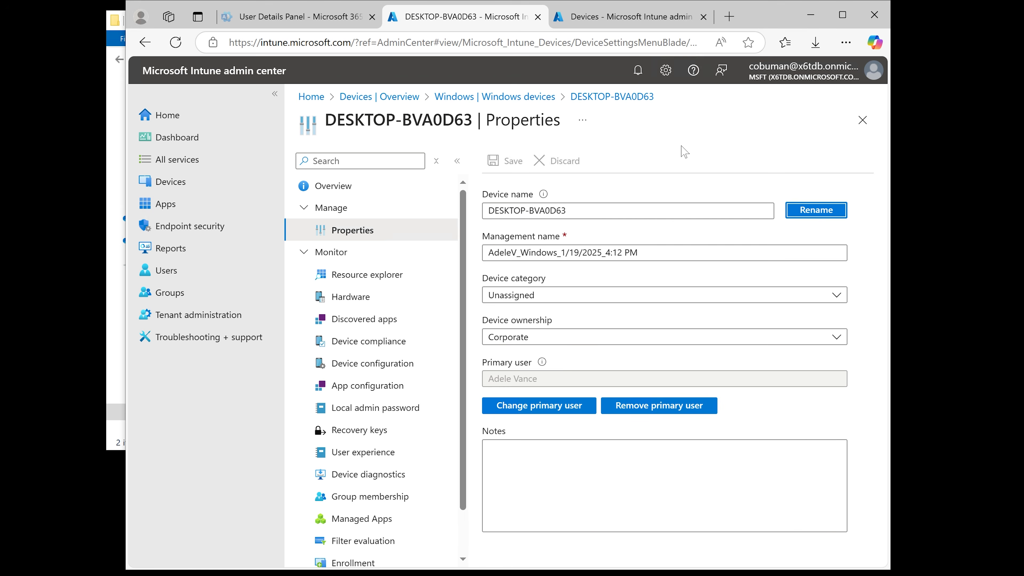
Close the device and open the Windows updates and Configuration pages for Windows devices
click(863, 120)
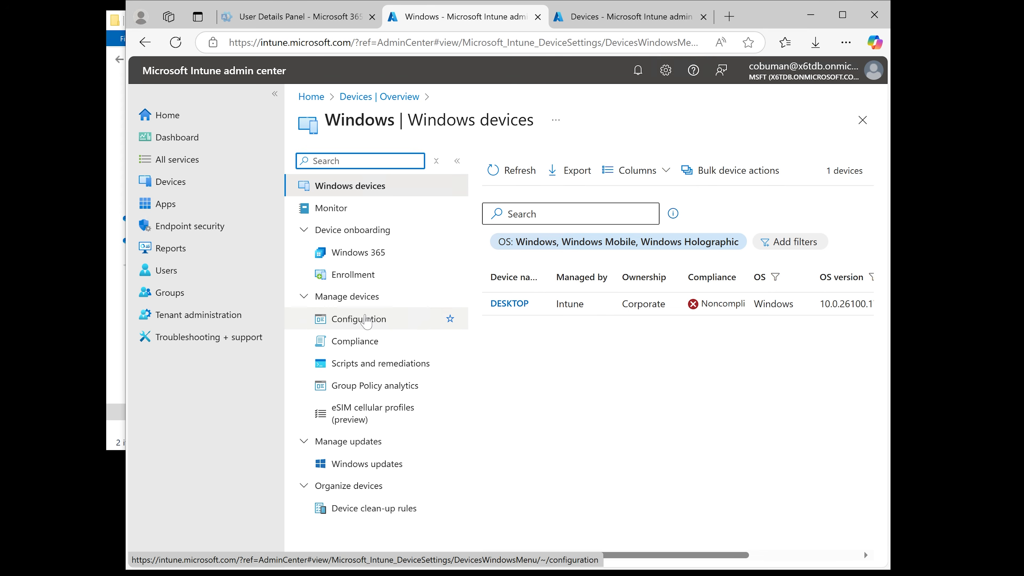
click(349, 464)
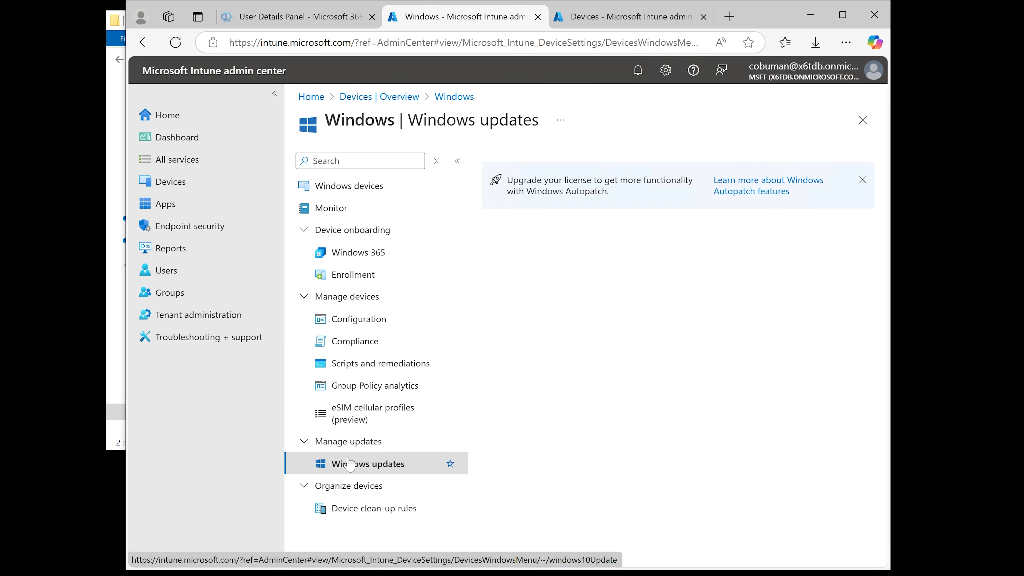
click(354, 323)
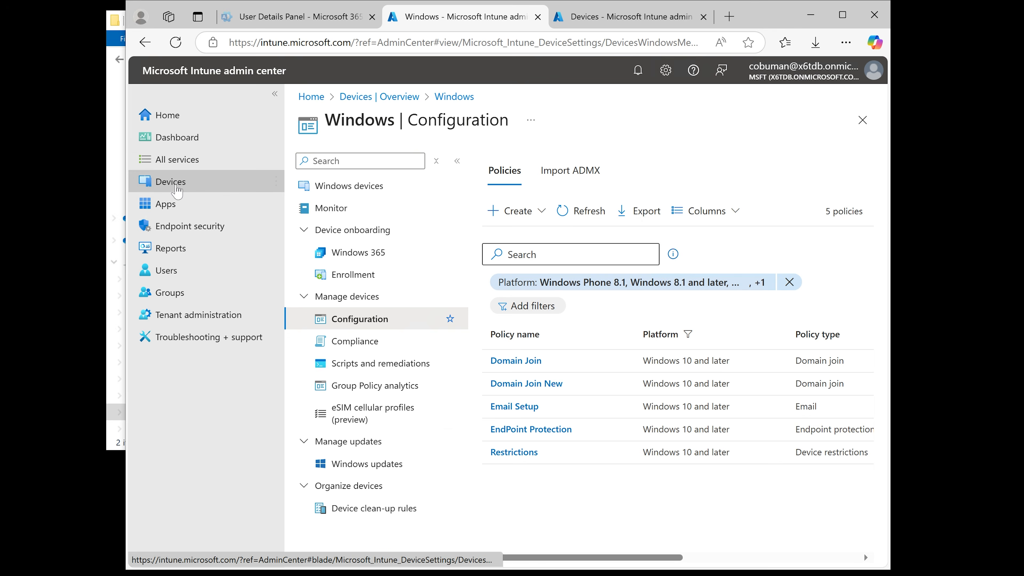
Go through the Devices overview to the Windows devices list and open the DESKTOP device
click(177, 190)
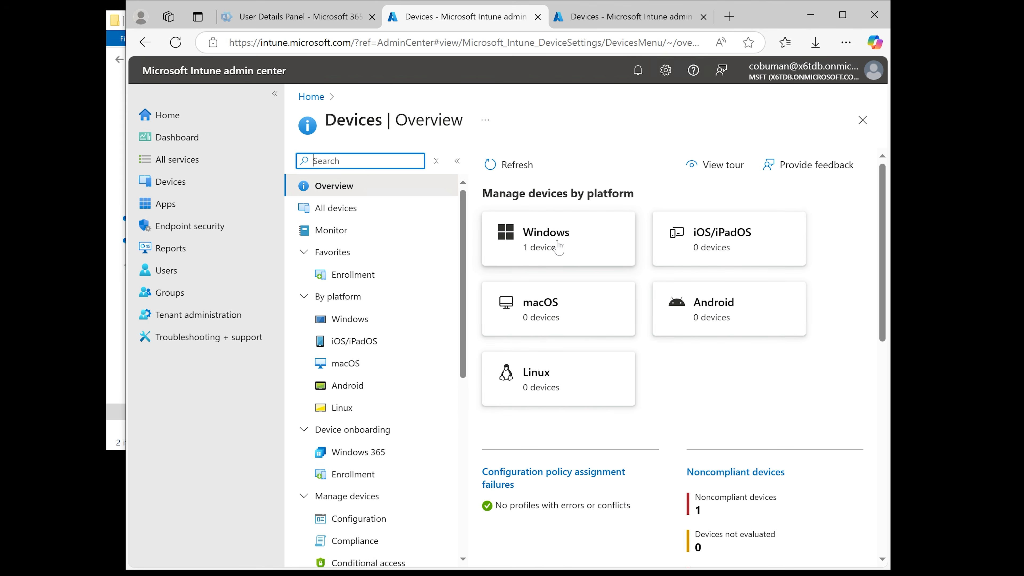
click(558, 242)
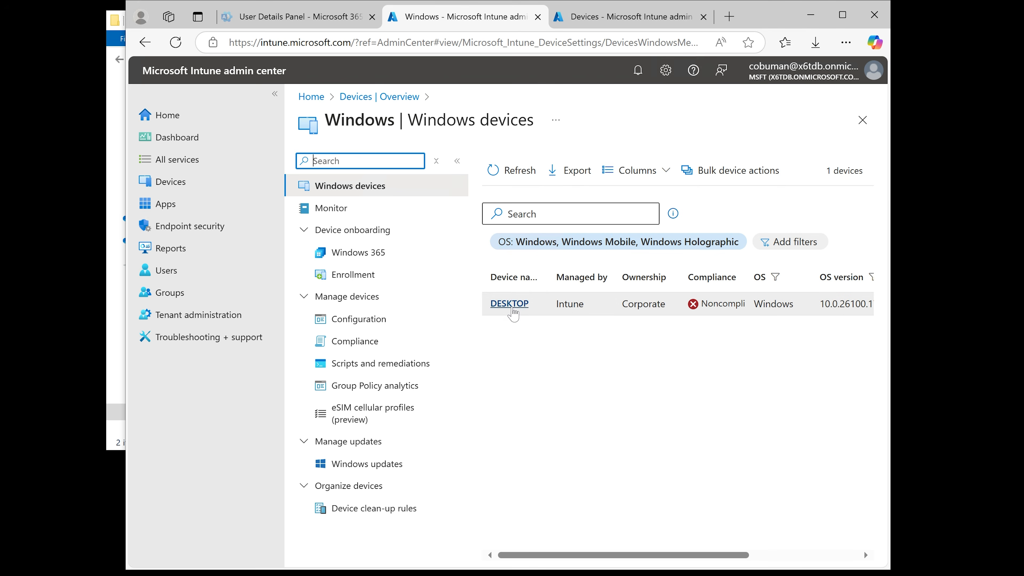
click(512, 305)
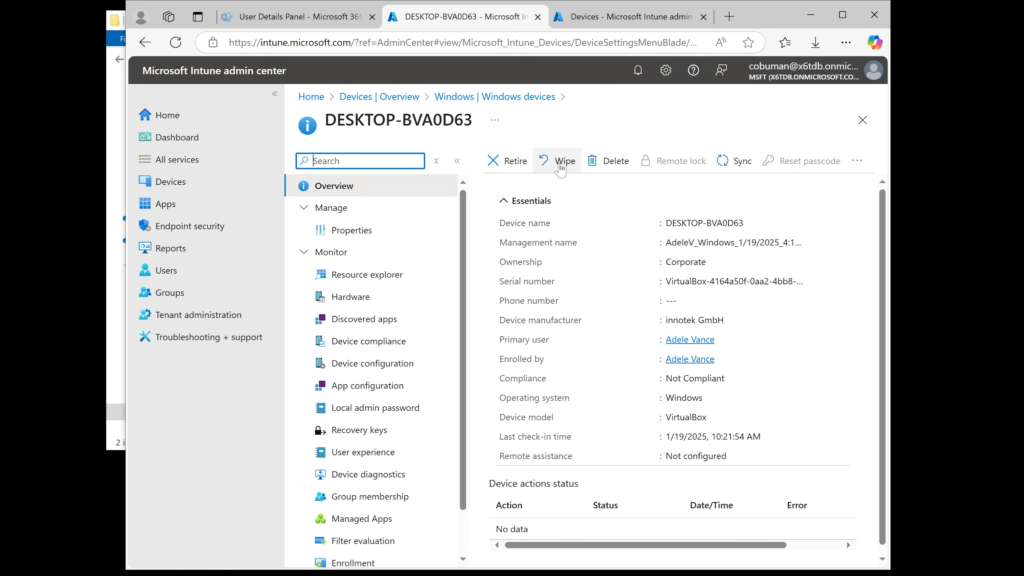
click(560, 163)
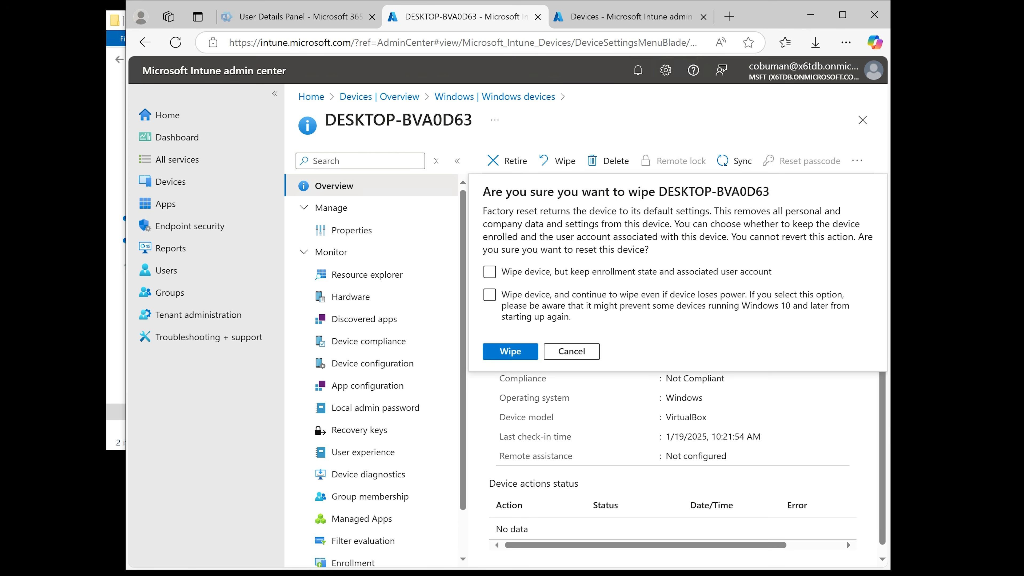
click(489, 276)
click(490, 295)
click(576, 355)
scroll(577, 354, down, 1)
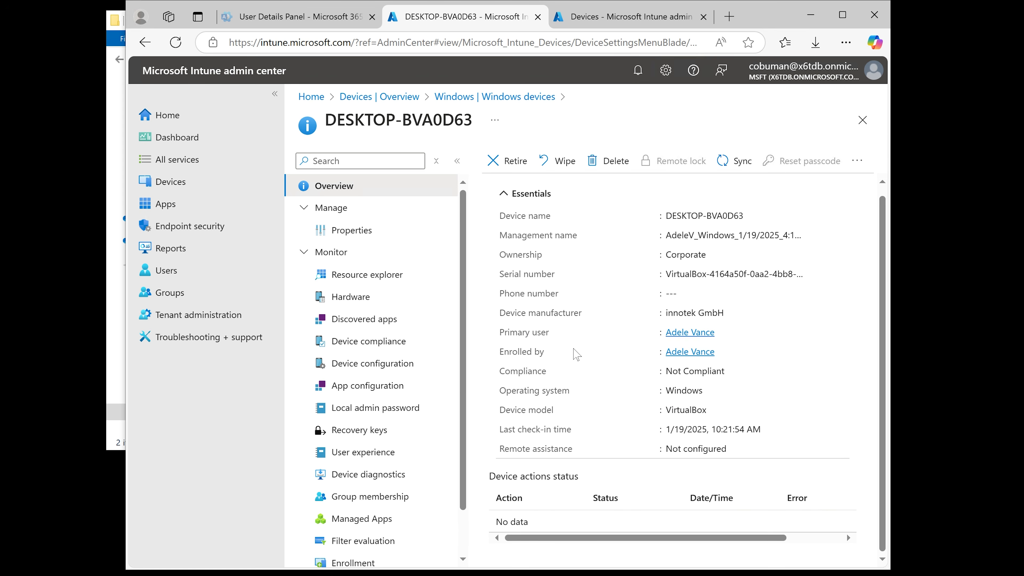
scroll(577, 354, up, 1)
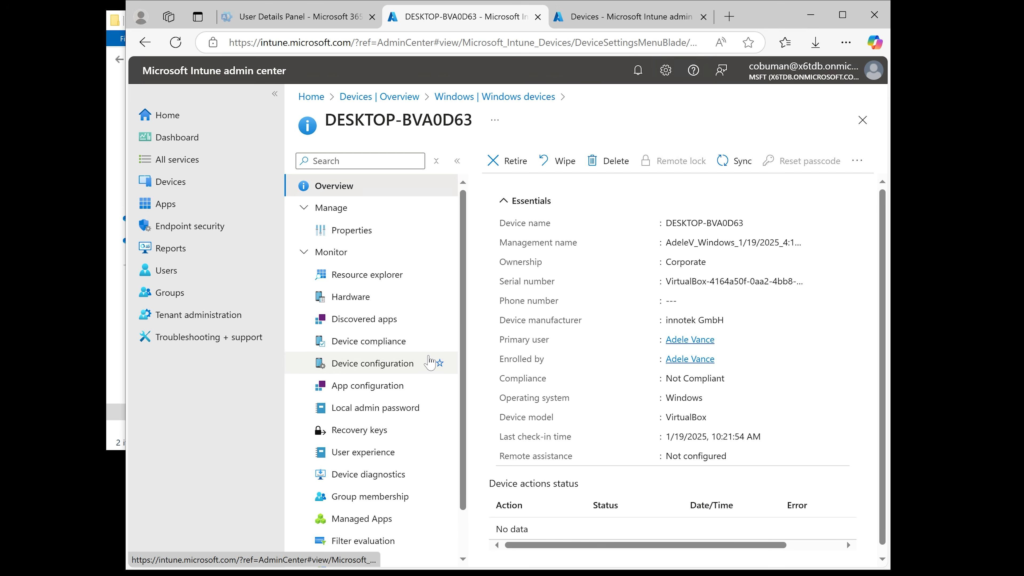
scroll(427, 359, down, 1)
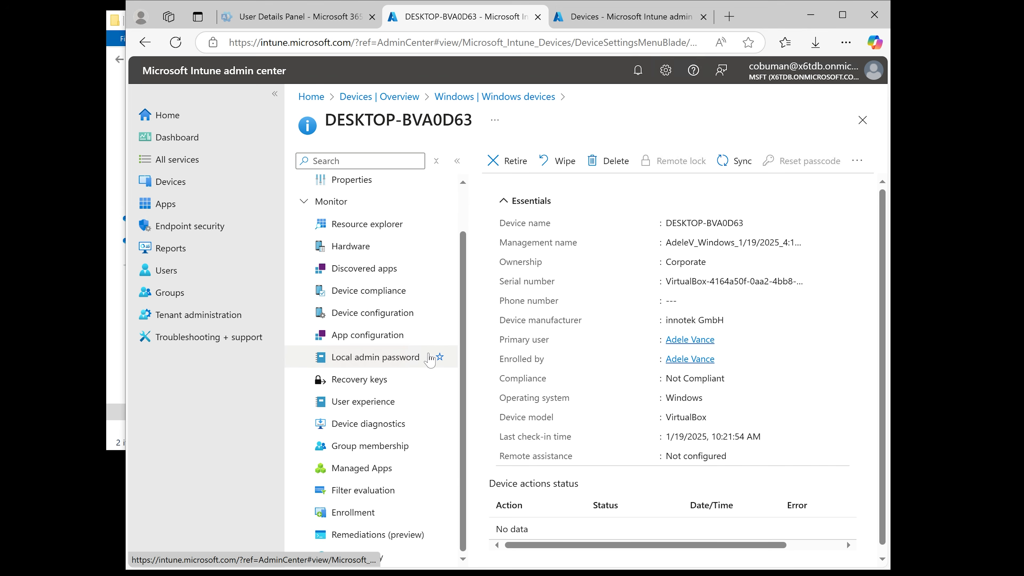
scroll(430, 359, up, 1)
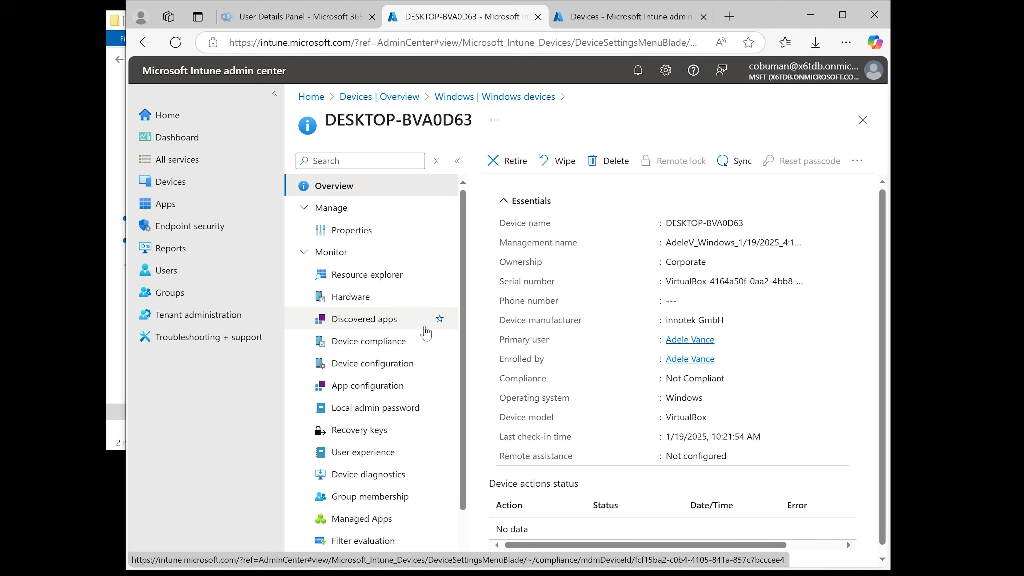
Close the device and browse the Windows Configuration, Compliance and Enrollment pages
click(862, 120)
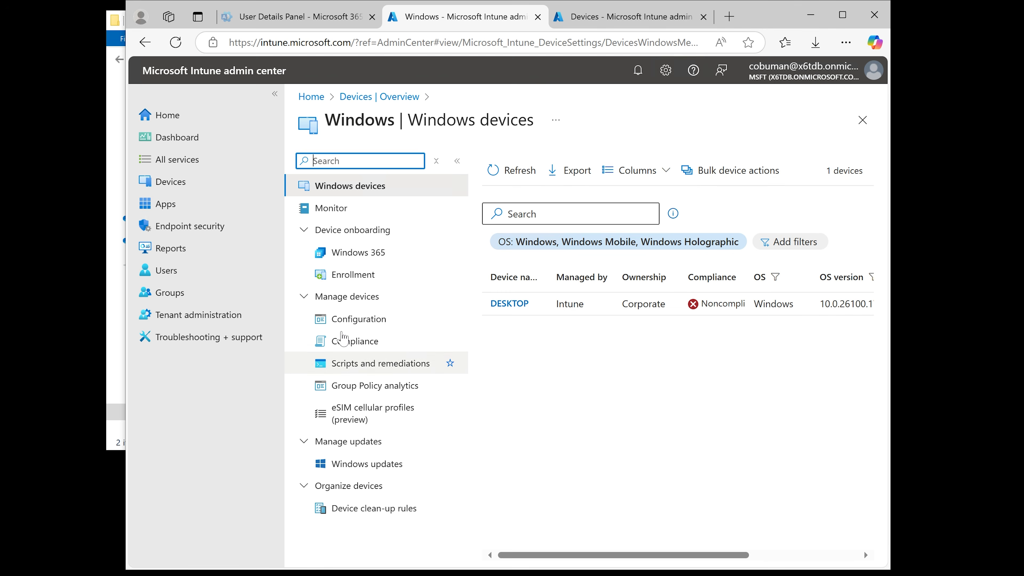
click(351, 318)
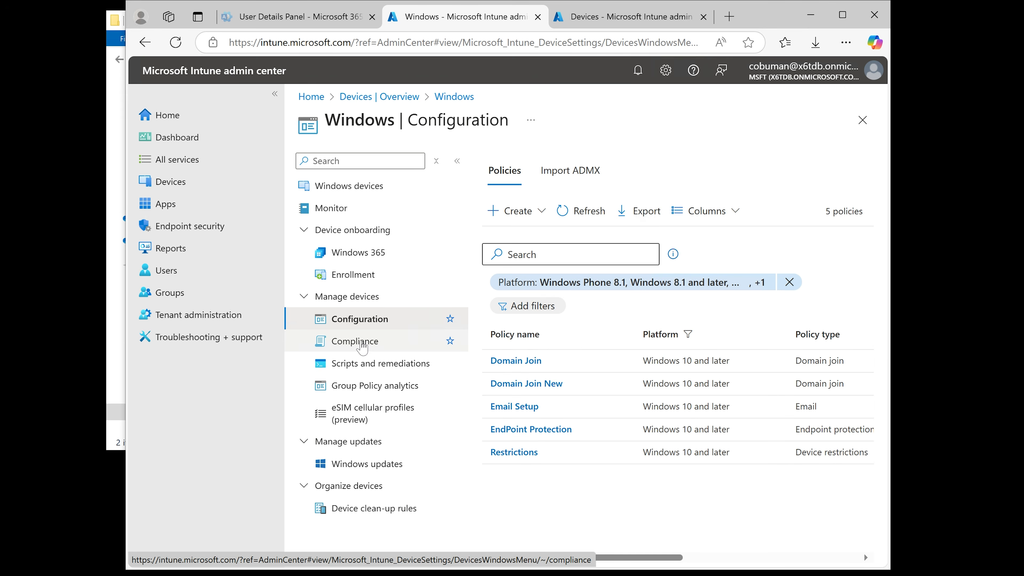
click(361, 344)
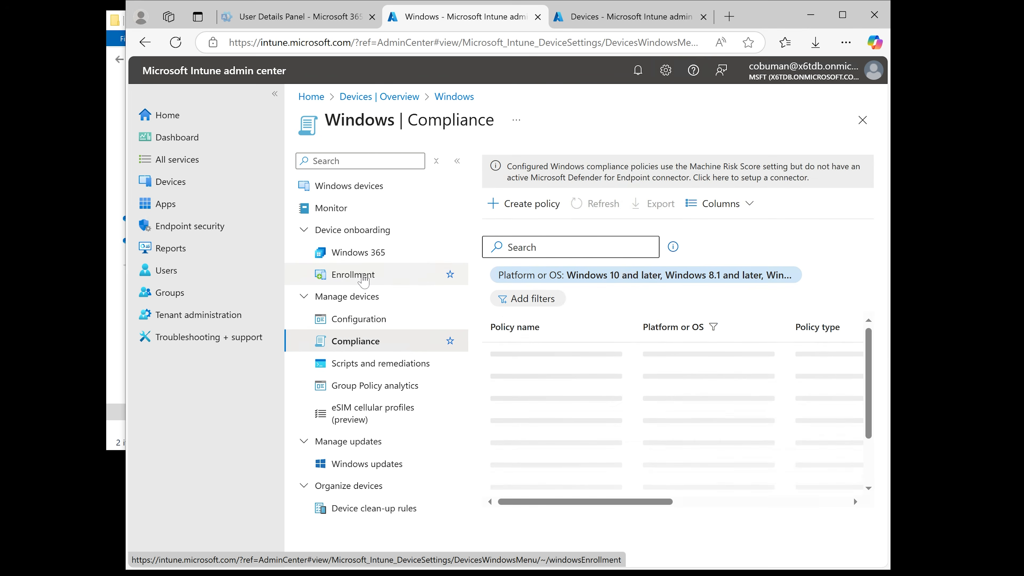
click(363, 278)
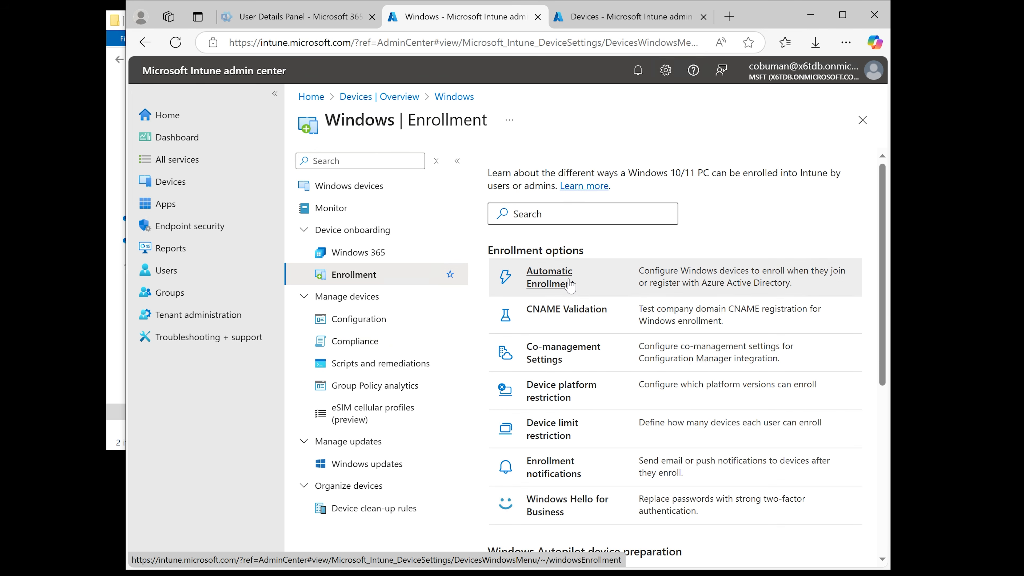
Open the Co-management Settings enrollment option and close it again
scroll(571, 286, down, 3)
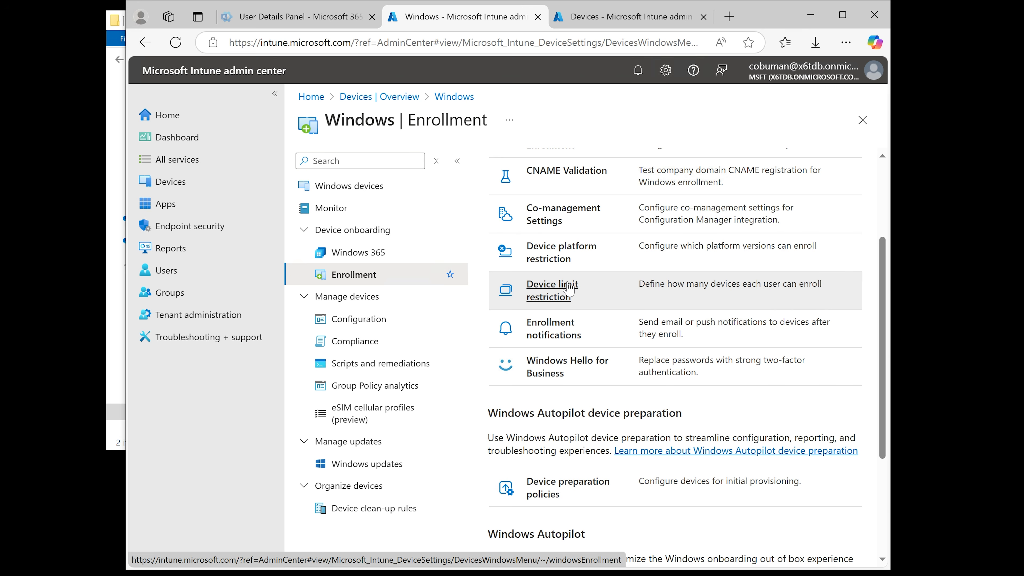
scroll(570, 288, up, 2)
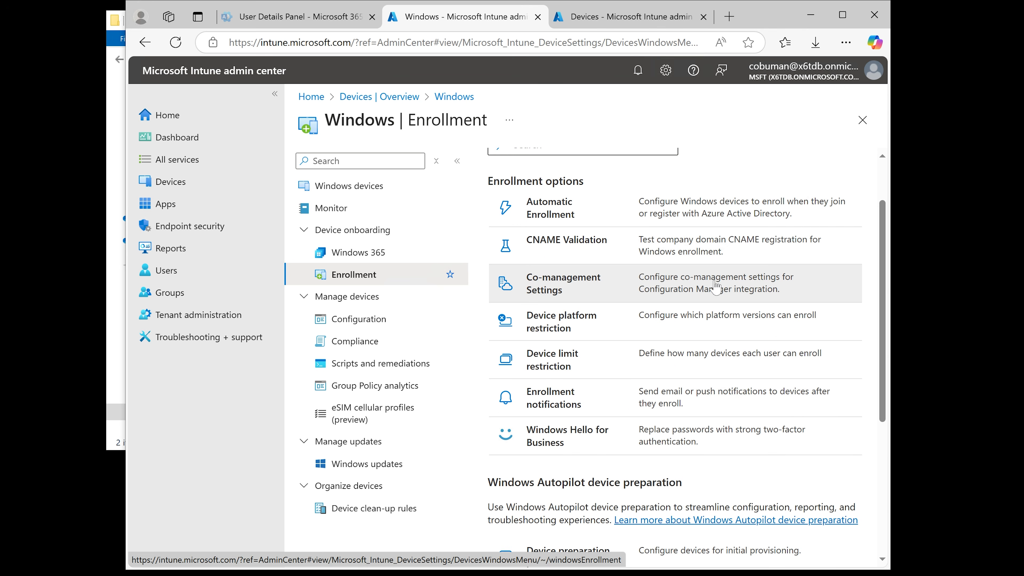
click(551, 283)
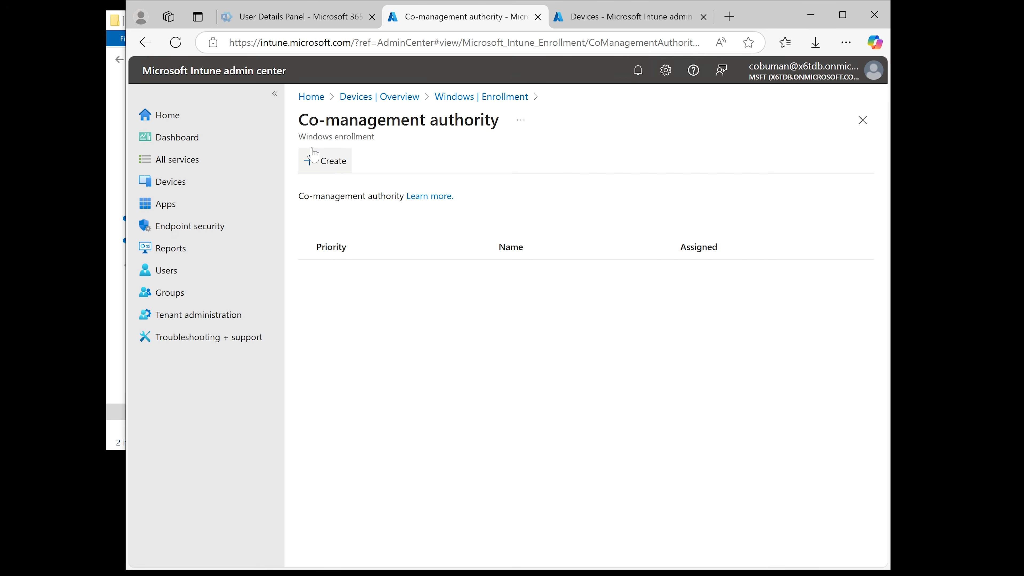
click(863, 119)
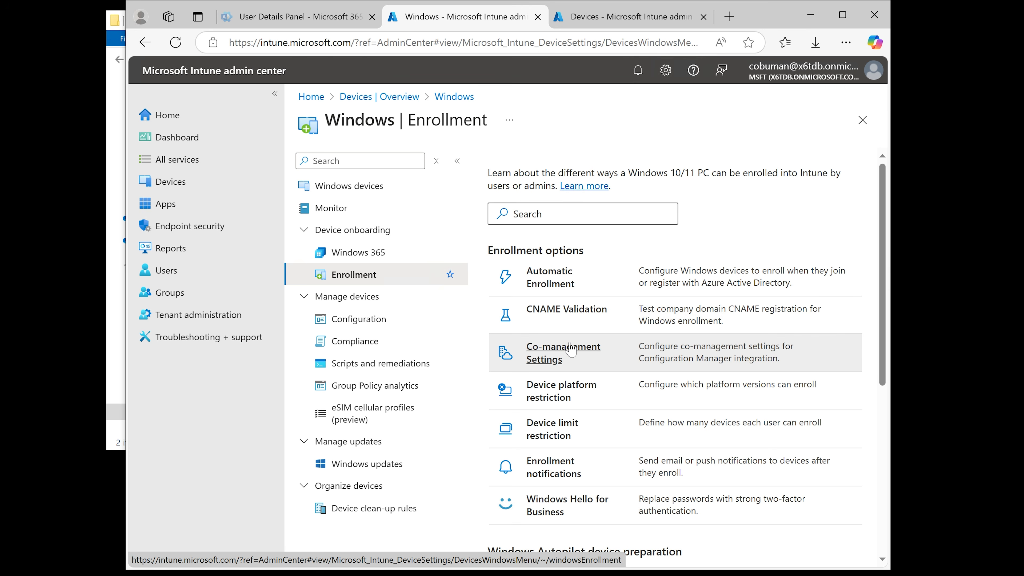
Open the Windows enrollment notifications page and start creating a new notification
scroll(571, 350, down, 2)
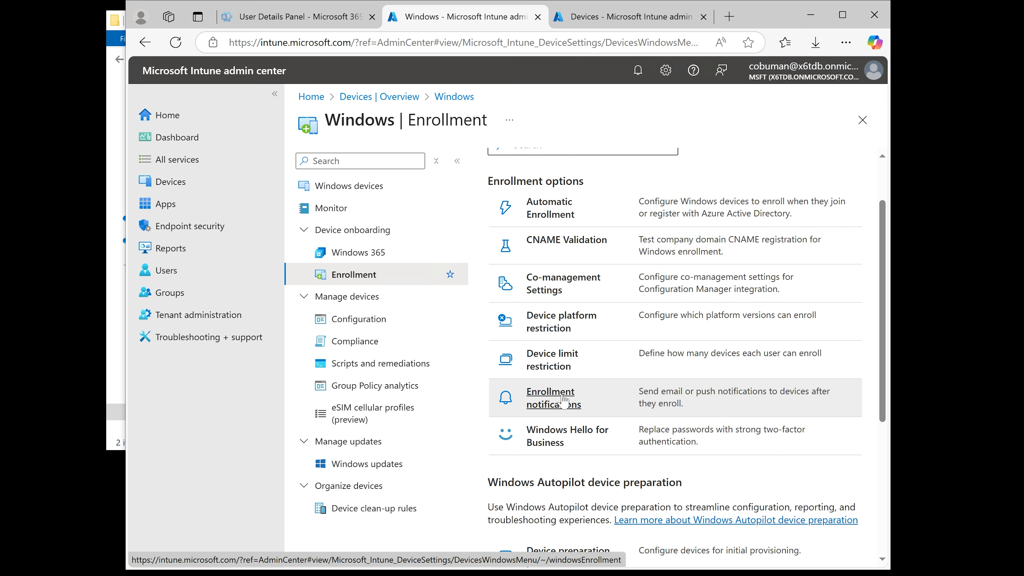
scroll(569, 397, down, 2)
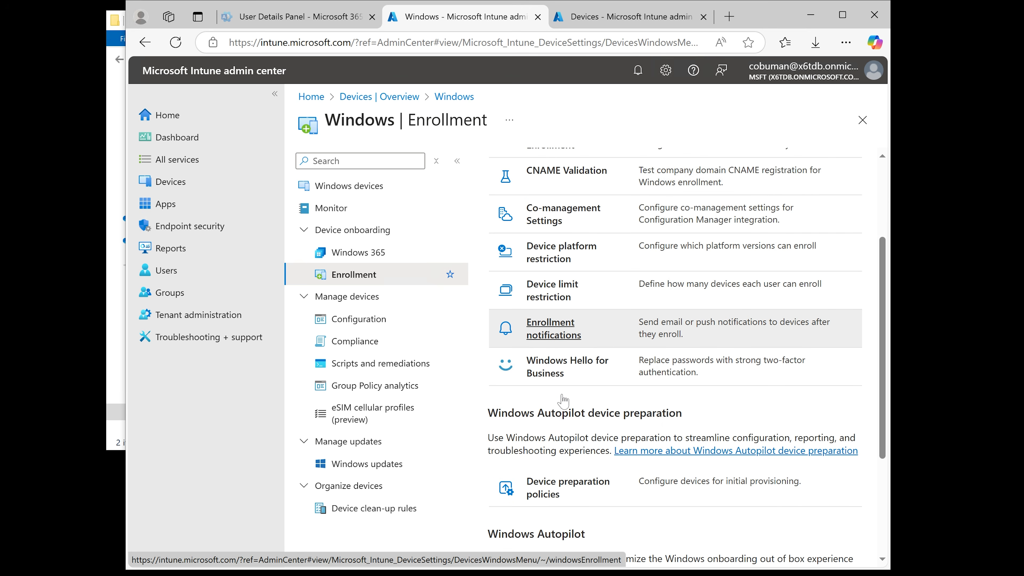
click(554, 333)
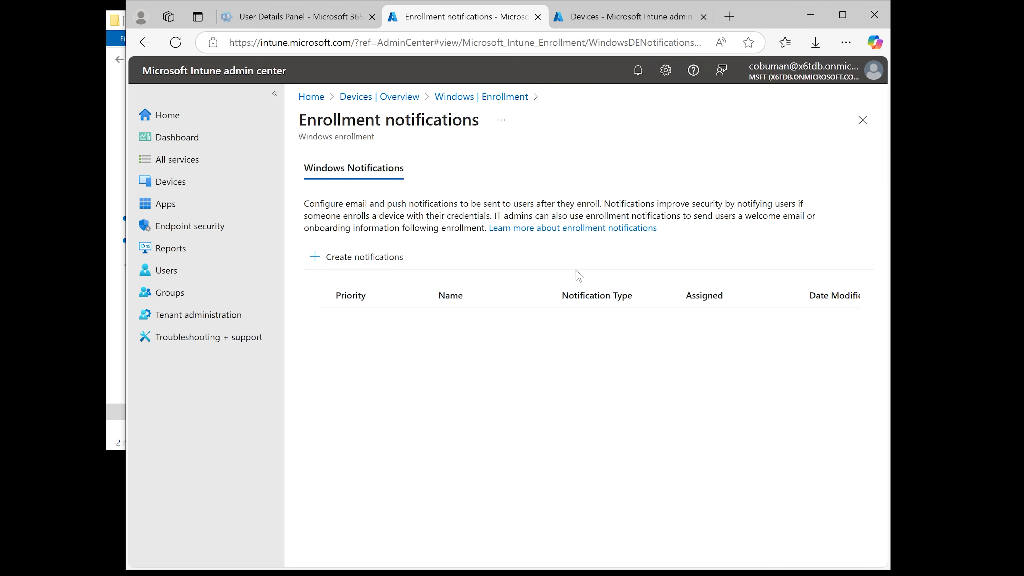
click(386, 260)
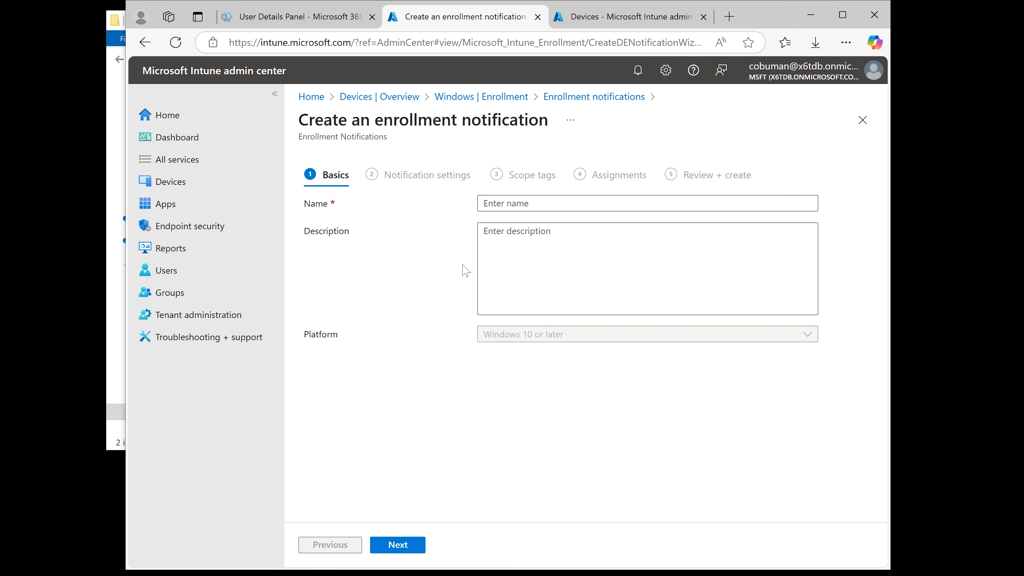
Set the notification's name and description to "Welcome to our company!"
click(549, 203)
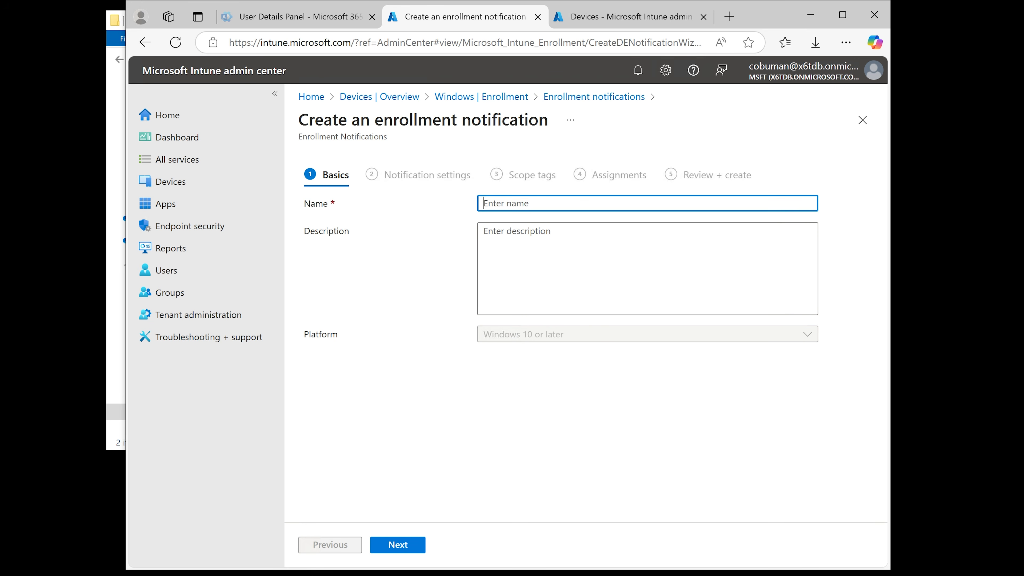
text(Welcome to our com)
key(ctrl+a)
key(ctrl+c)
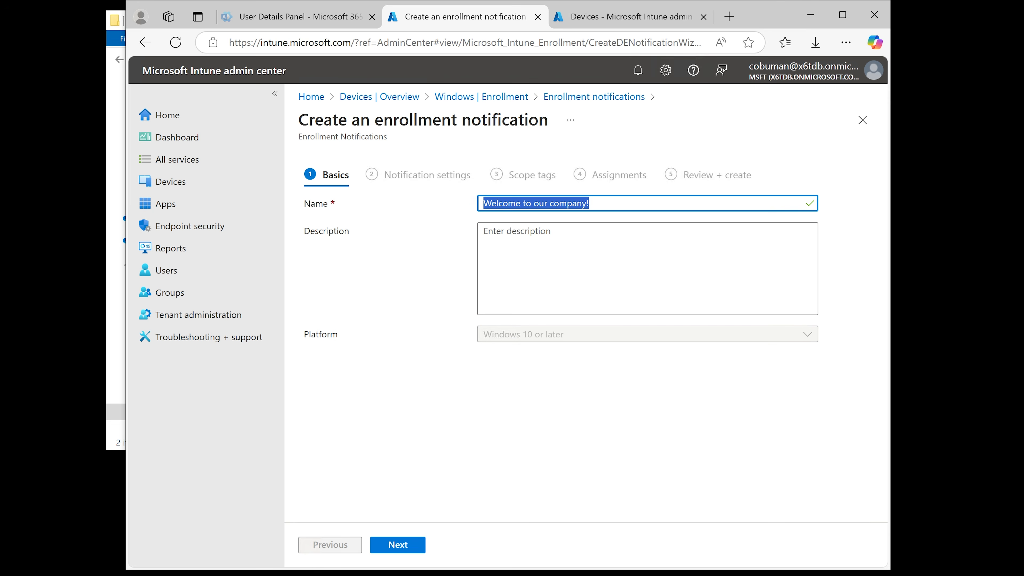
key(Tab)
key(ctrl+v)
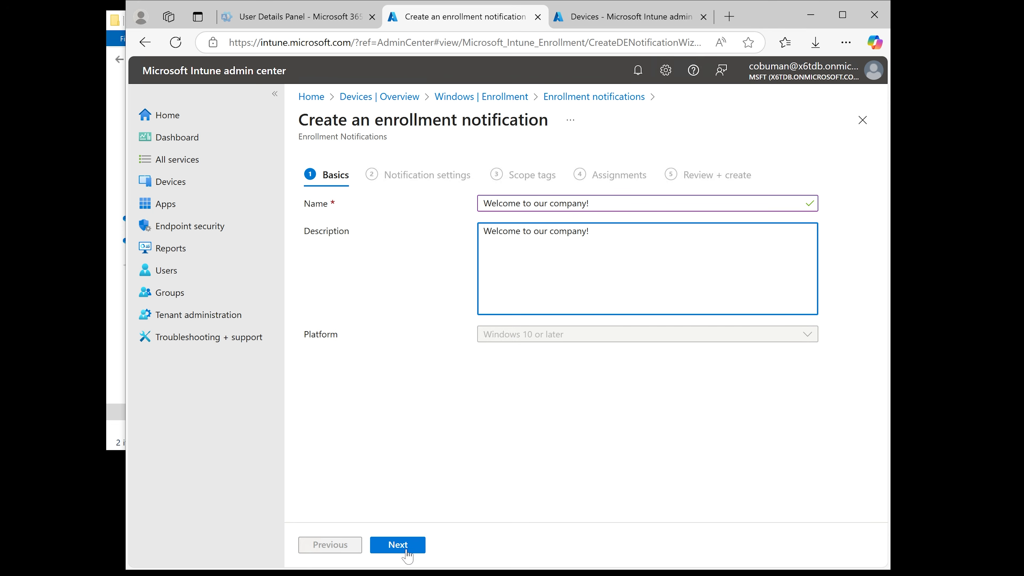
Turn on the push notification and set its subject and message to "Welcome to our company!"
click(398, 545)
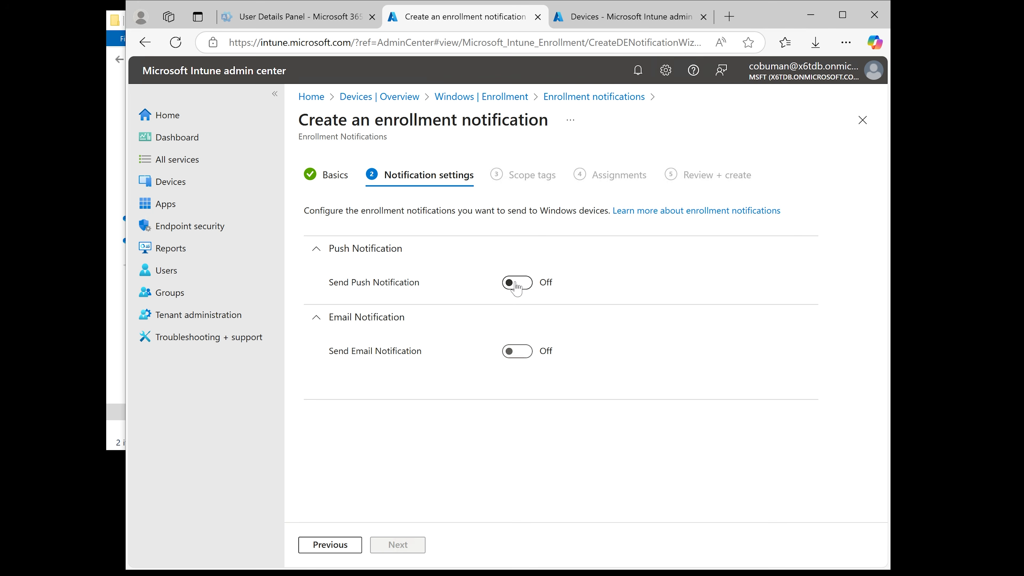
click(517, 283)
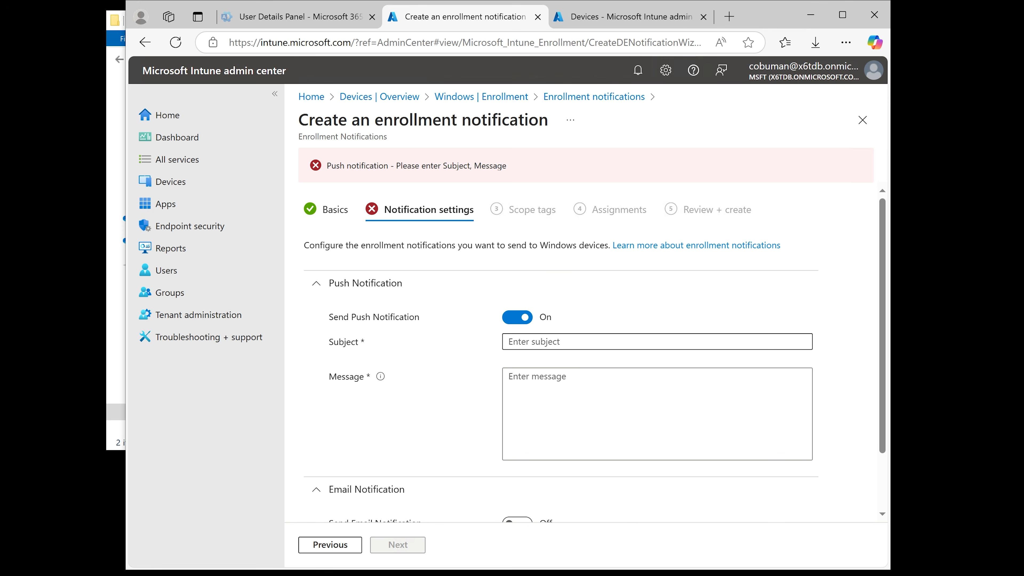
click(607, 342)
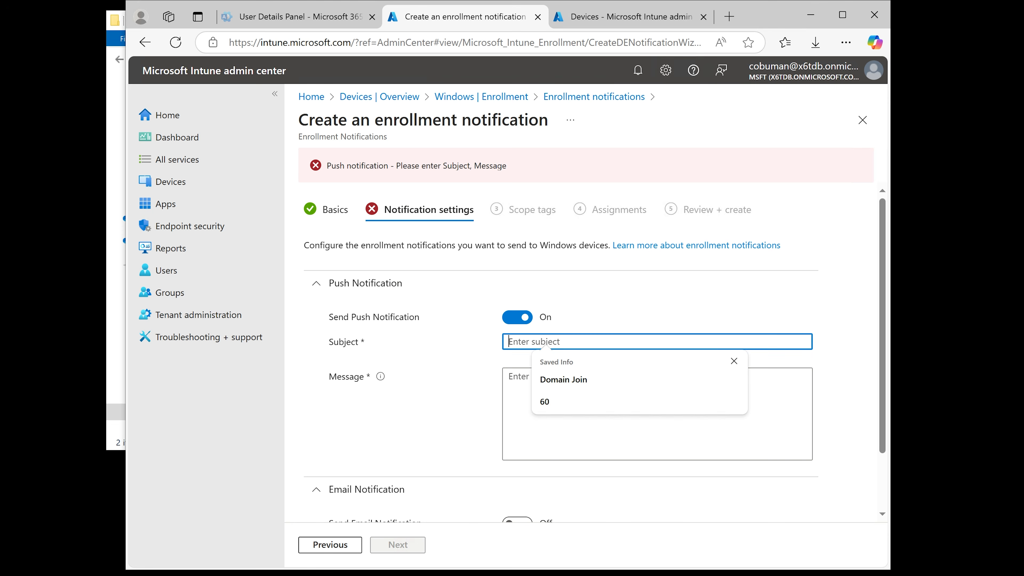
key(ctrl+v)
key(Tab)
key(ctrl+v)
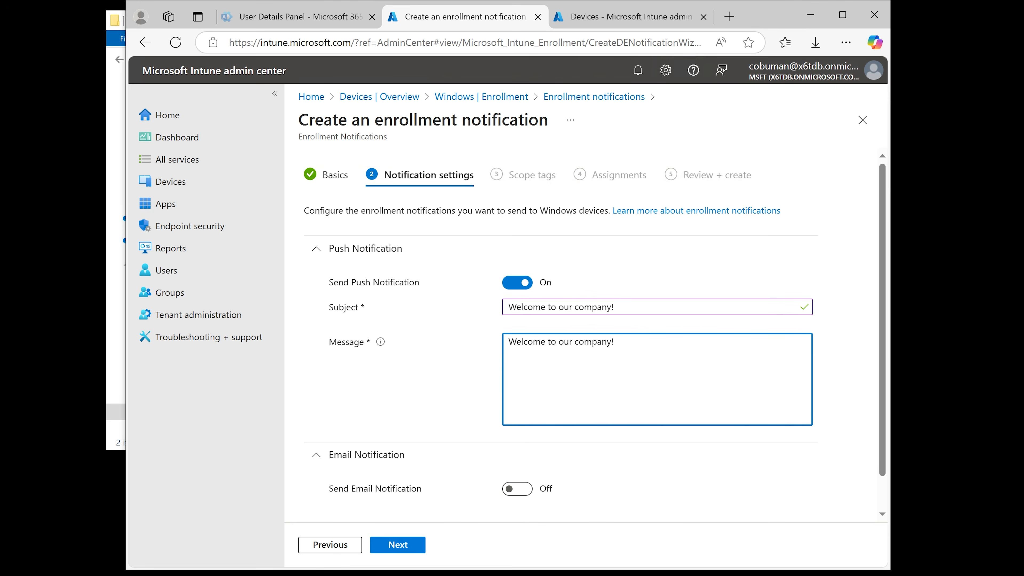
Keep the default scope tags and continue to the assignments page
scroll(607, 342, down, 1)
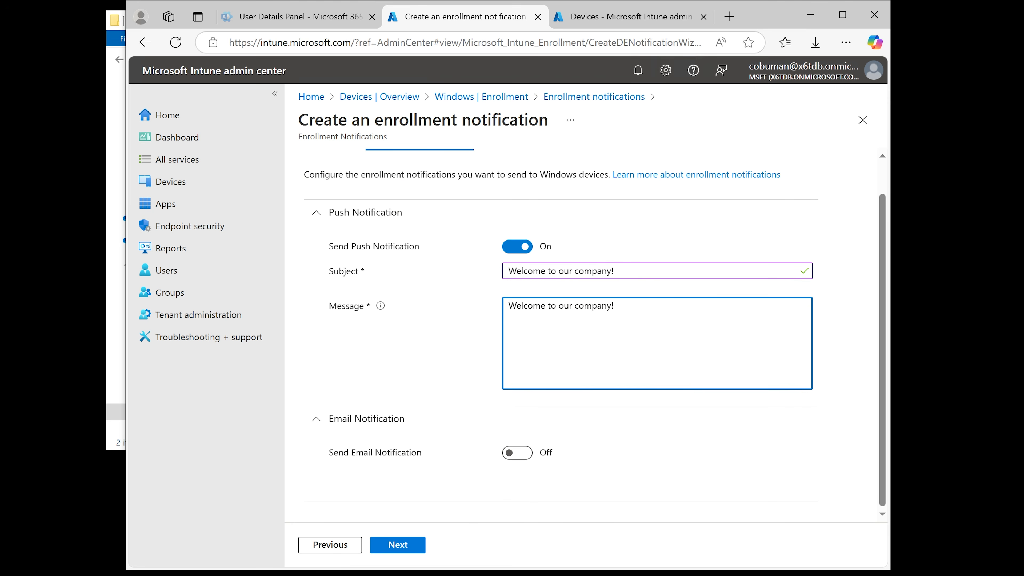
click(393, 545)
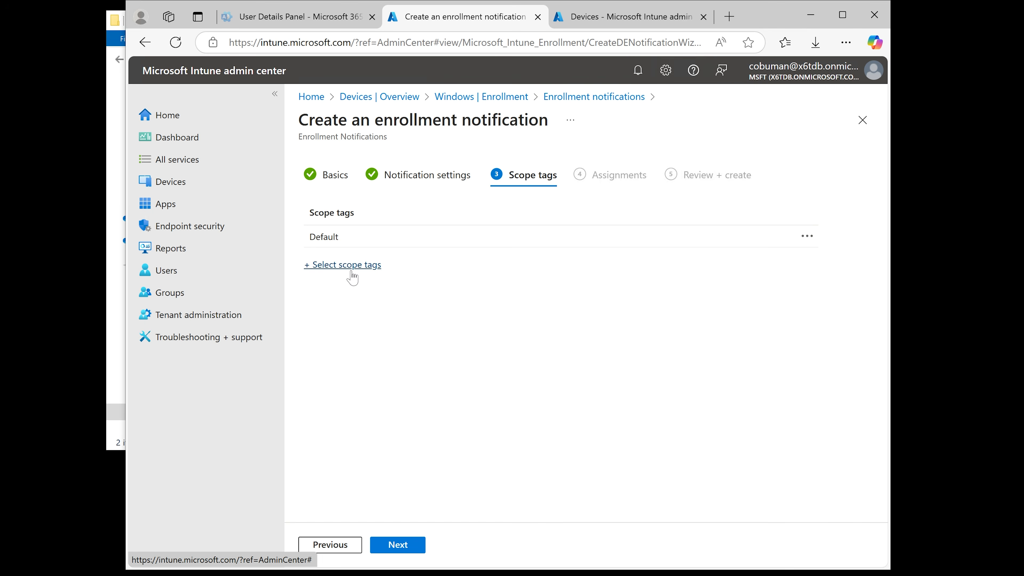
click(409, 546)
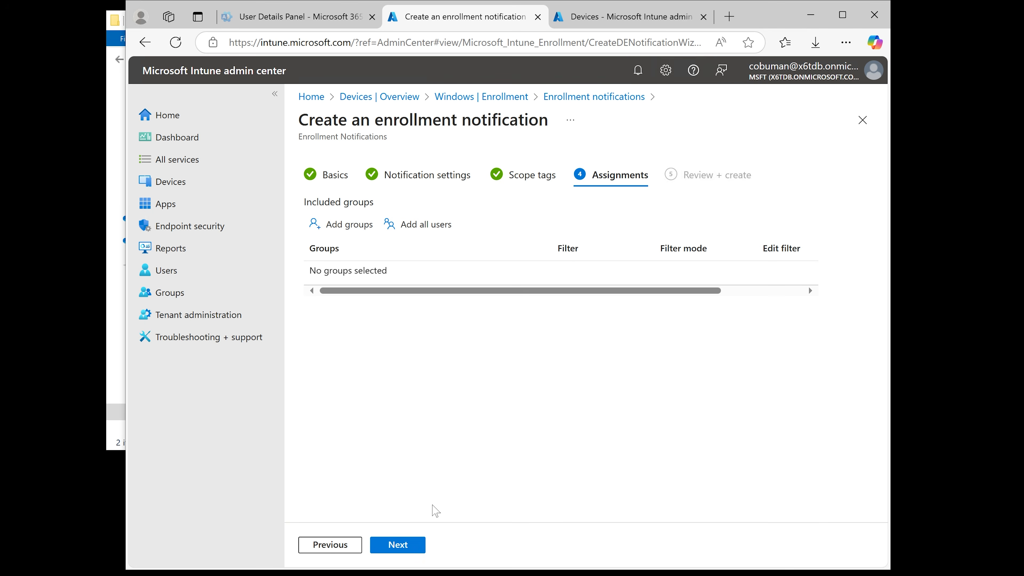
Assign the enrollment notification to all users, then review and create it
click(340, 226)
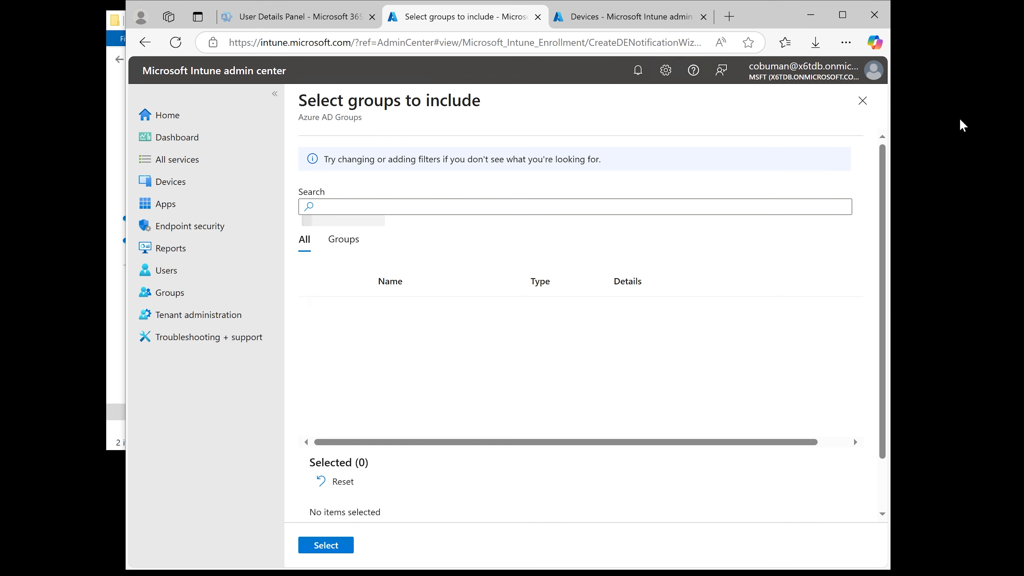
click(862, 108)
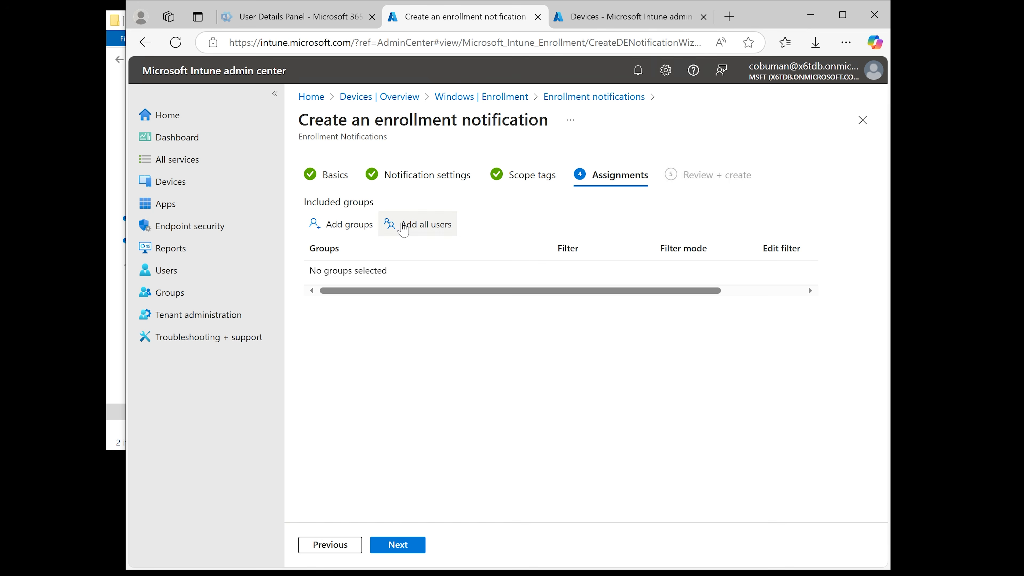
click(407, 224)
click(407, 545)
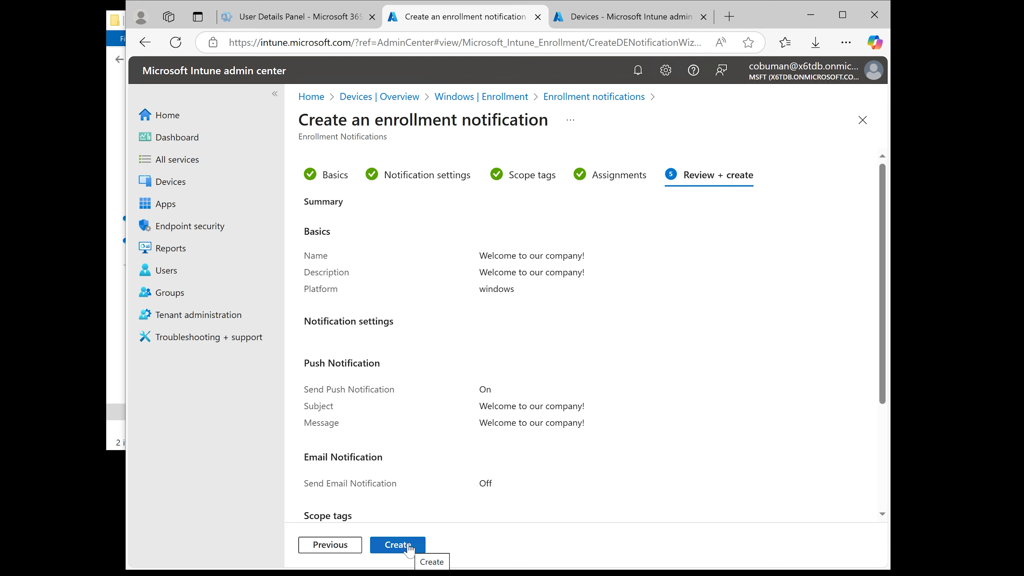
click(417, 544)
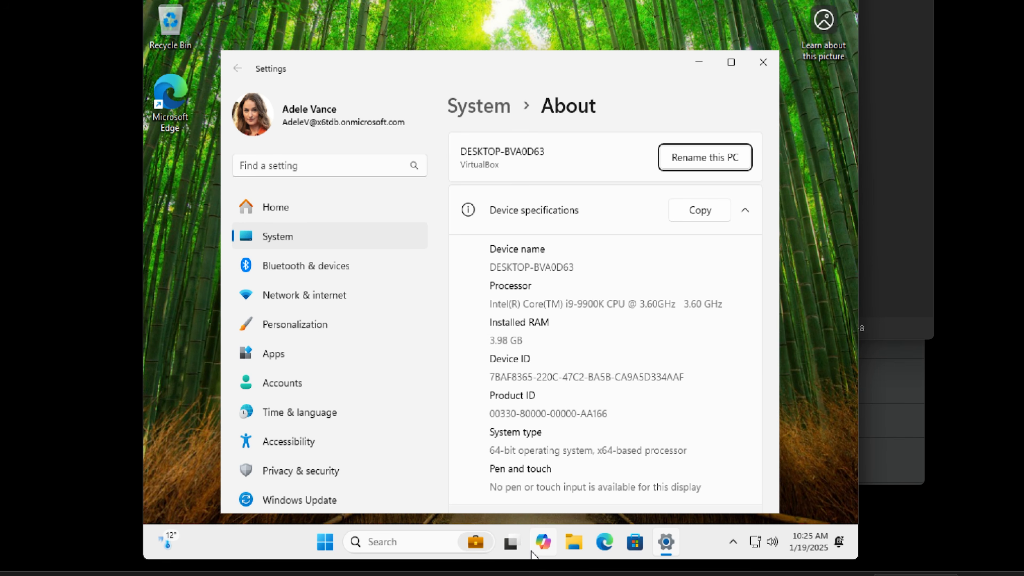
Return to the admin center and open the "Welcome to our company!" notification to review its properties
click(803, 341)
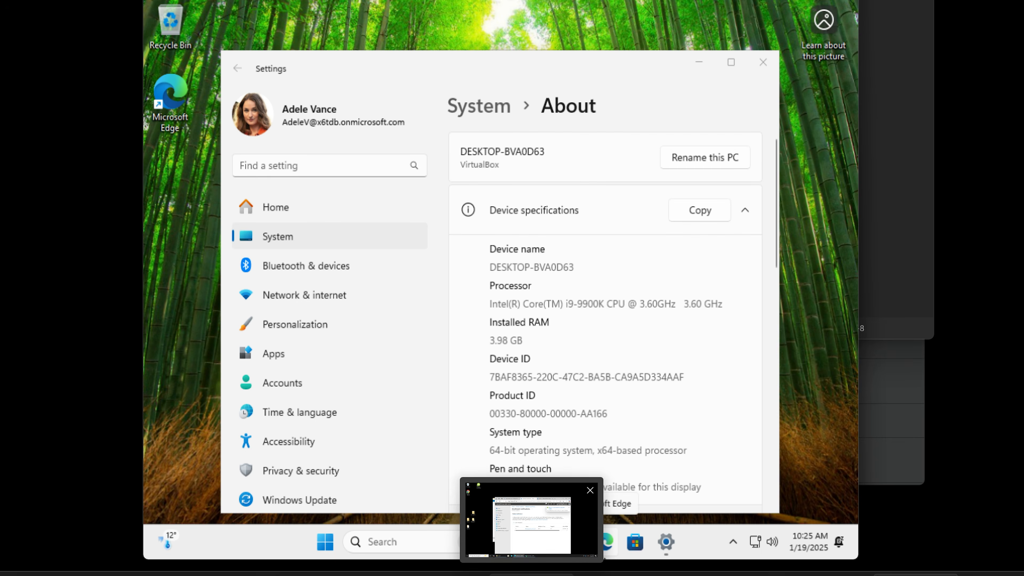
click(533, 575)
mouse_move(479, 575)
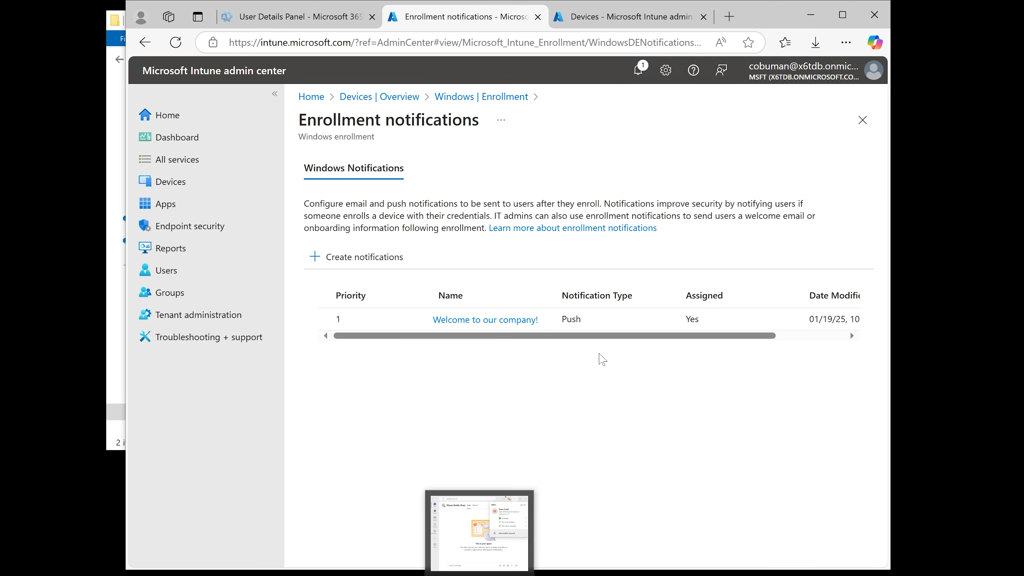
click(510, 322)
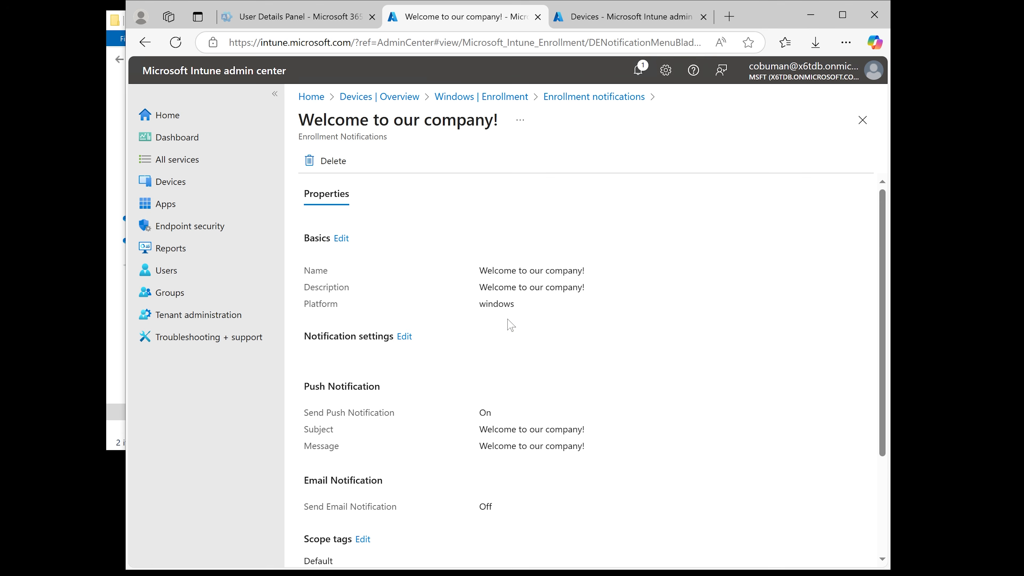
scroll(509, 325, down, 4)
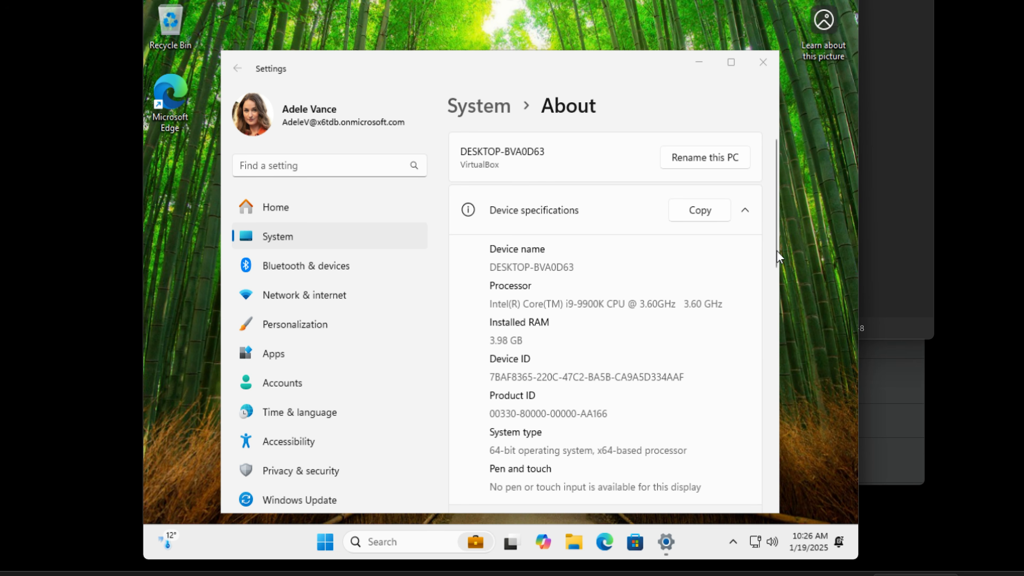
drag(775, 254, 786, 209)
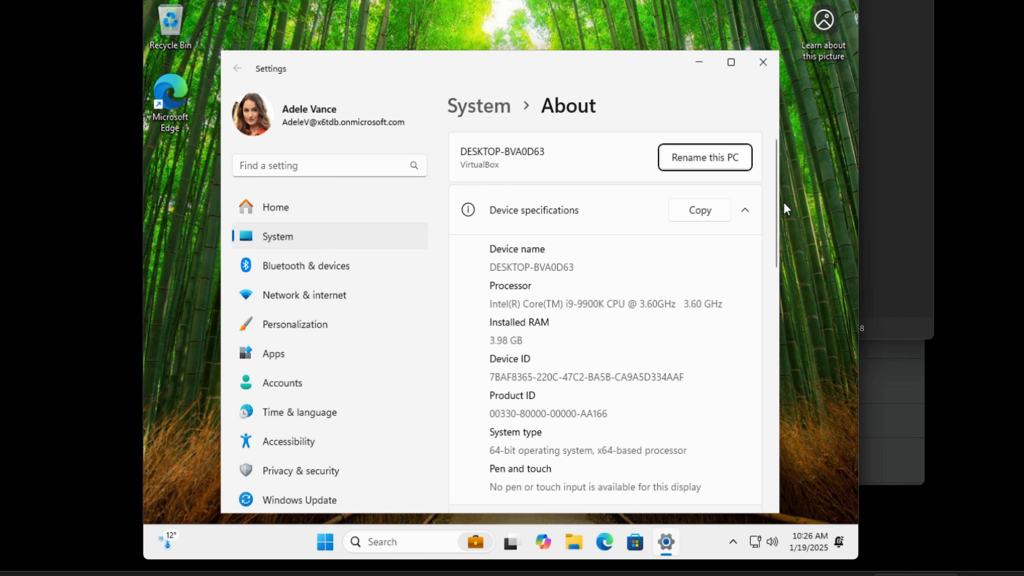